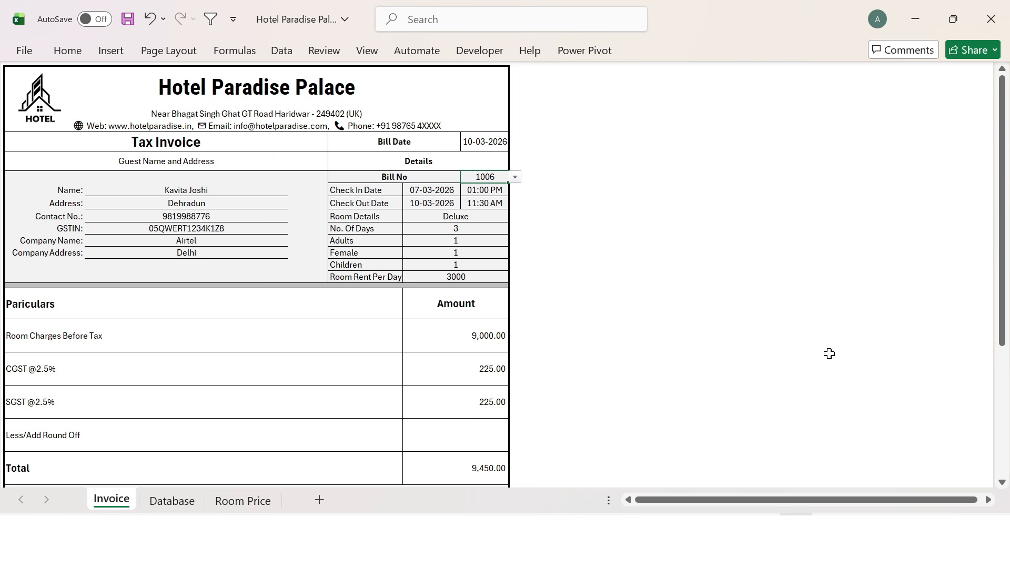
- Review the guest Database sheet, then print-preview the finished Tax Invoice
left_click(185, 501)
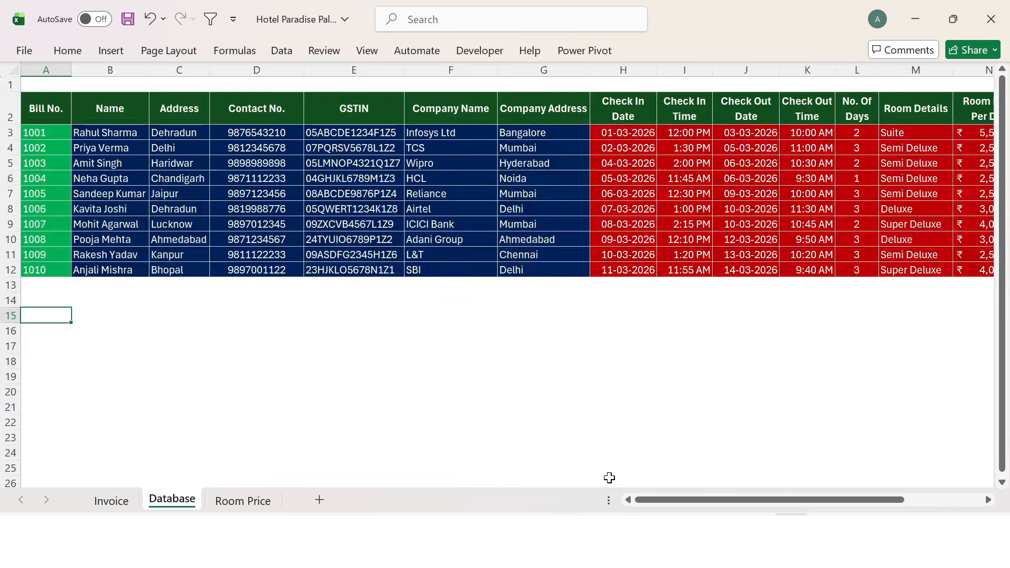
left_click_drag(719, 497, 862, 497)
left_click(111, 502)
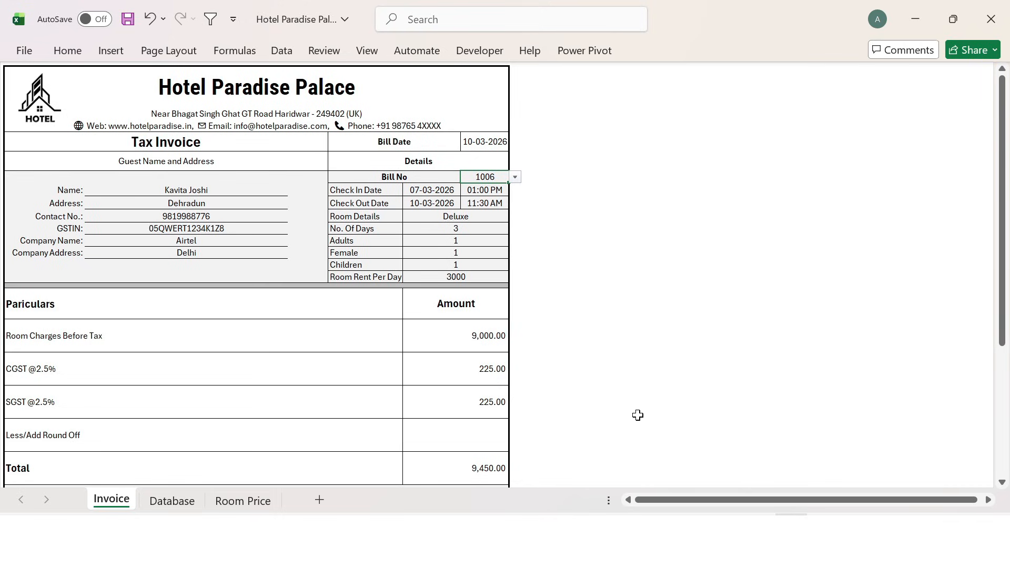
key("ctrl+p")
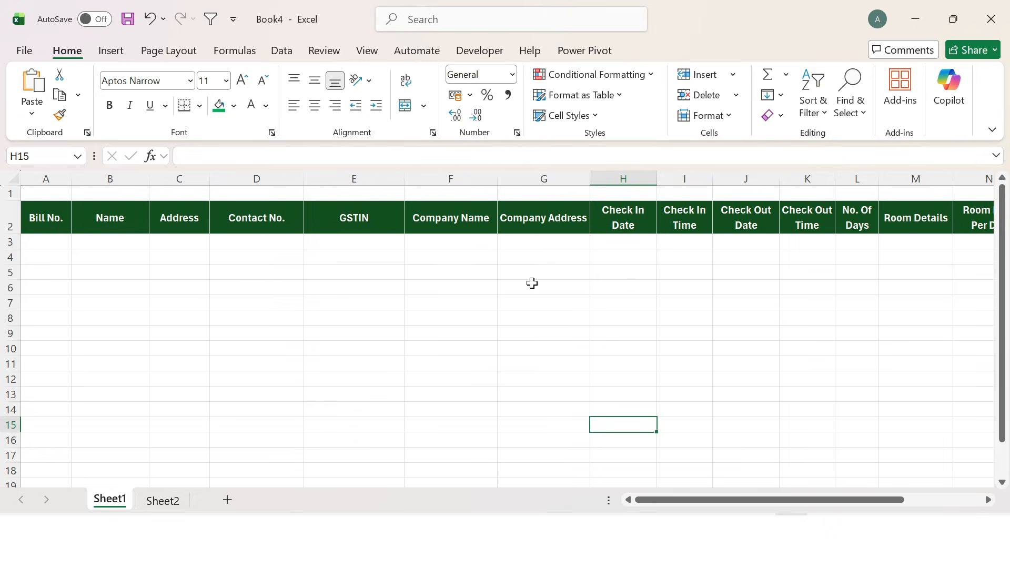
- Rename Sheet1 to Database
right_click(124, 498)
left_click(190, 289)
type("Database")
left_click(297, 308)
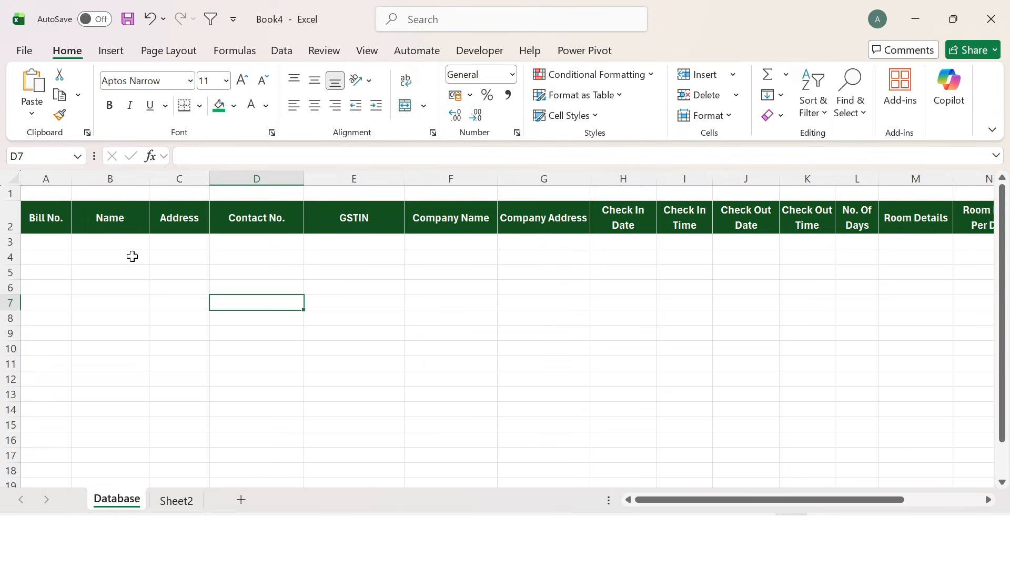
- Enter bill 1001 in row 3 with the guest's name, address, contact number and GSTIN
left_click(64, 246)
type("1001")
key("Tab")
key("Tab")
type("Dehradu")
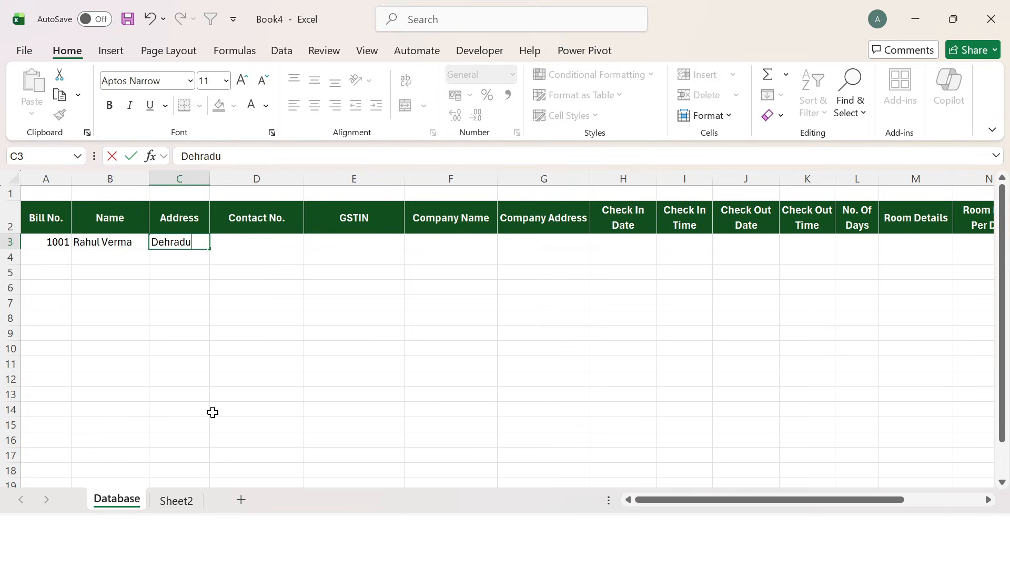
key("Tab")
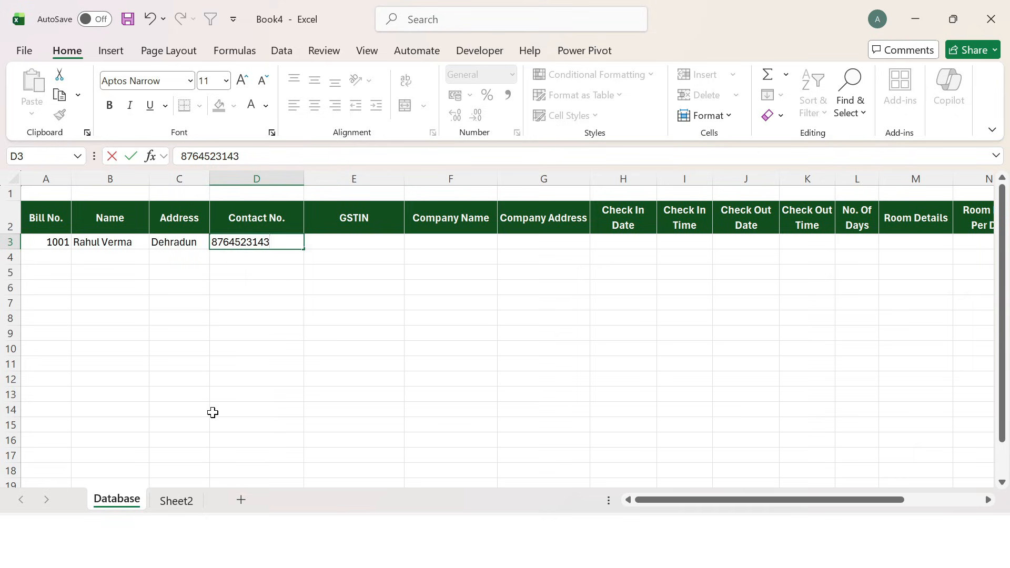
key("Tab")
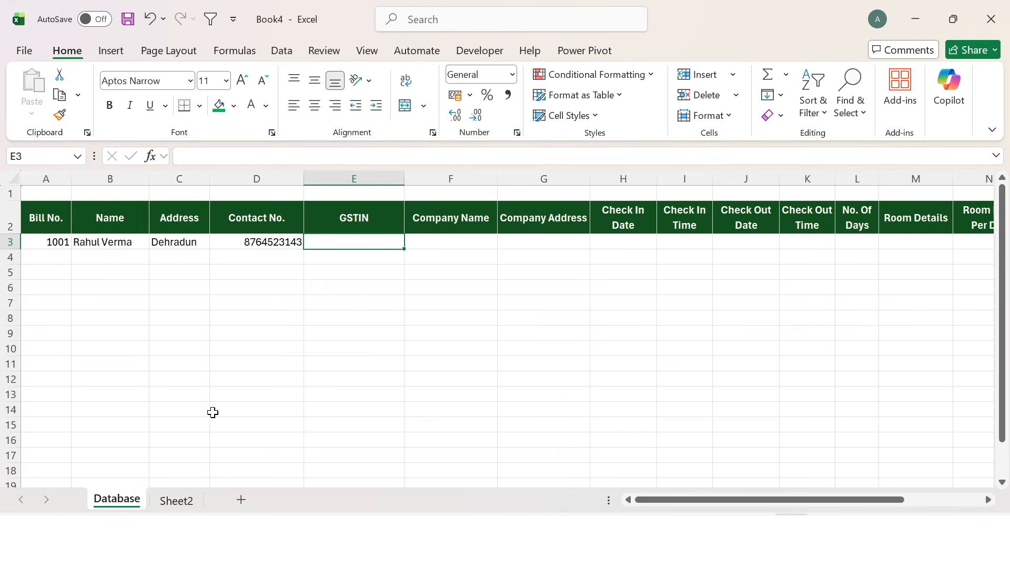
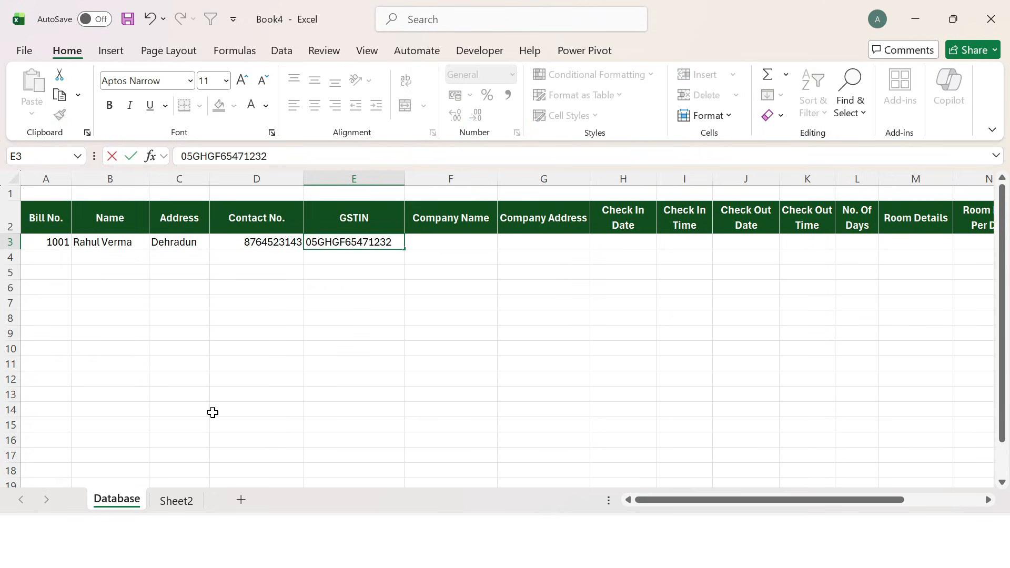
key("Tab")
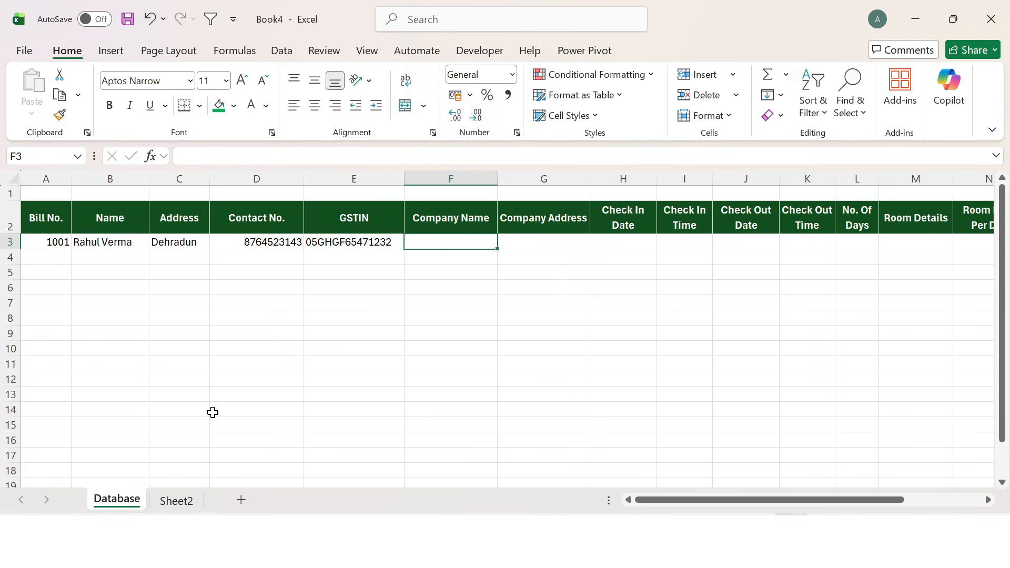
type("Hu")
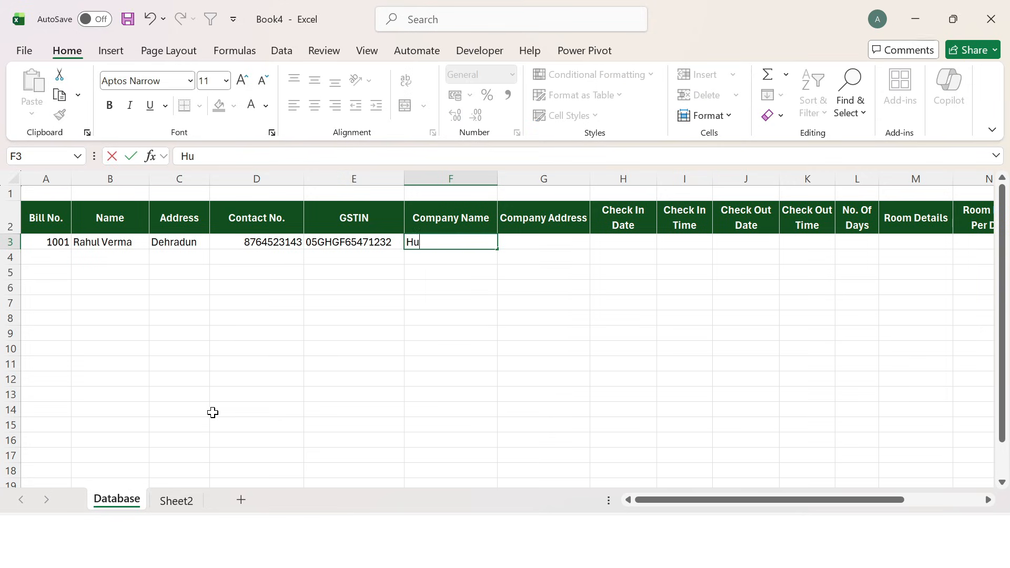
key("Tab")
type("Kolkata")
key("Tab")
type("1/3/26")
key("Tab")
type("9:00 AM")
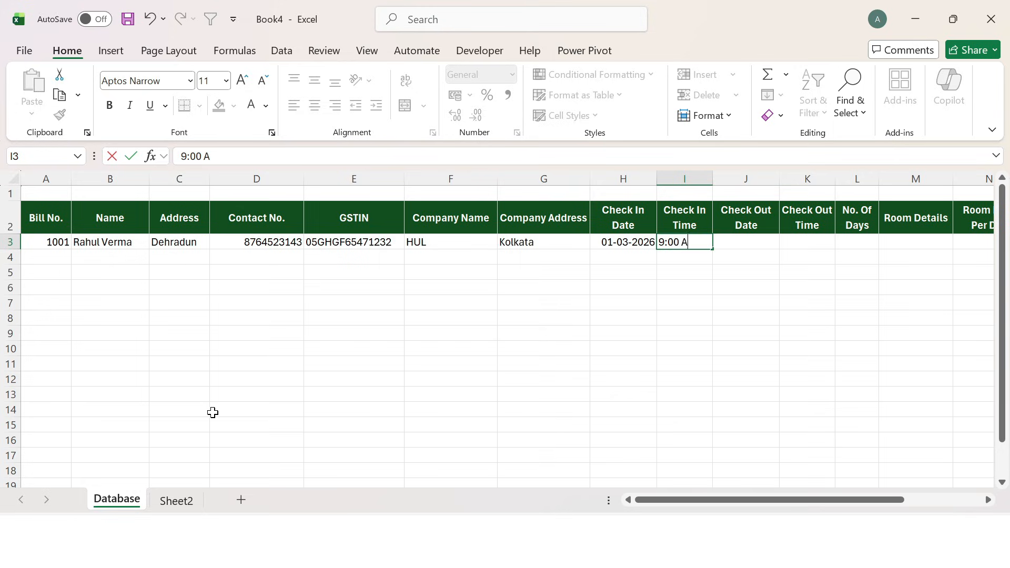
key("Tab")
type("03/0")
type("3/2026")
key("Tab")
type("10:00 AM")
key("Tab")
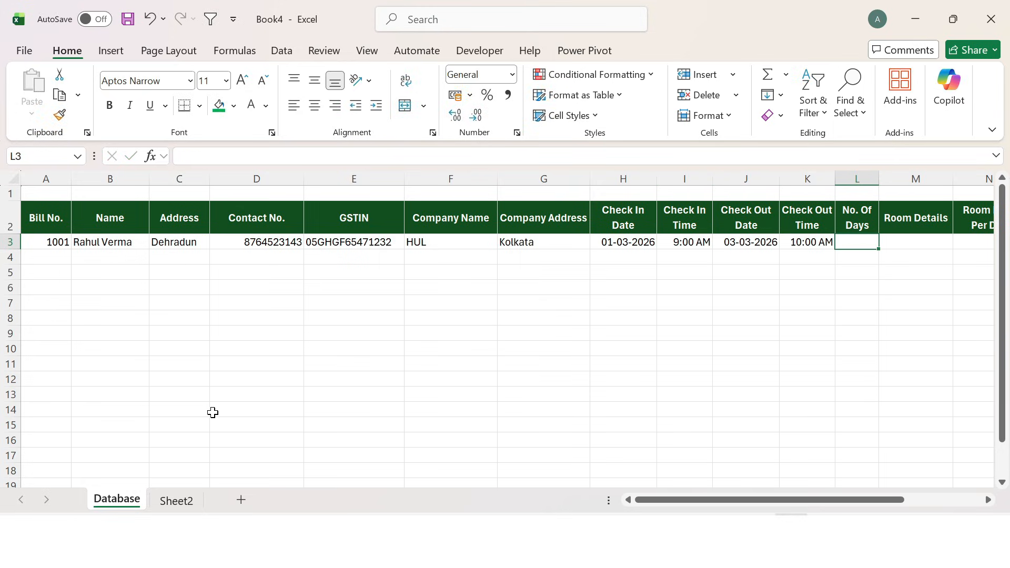
- Calculate No. Of Days in L3 with =J3-H3, giving 2
type("=")
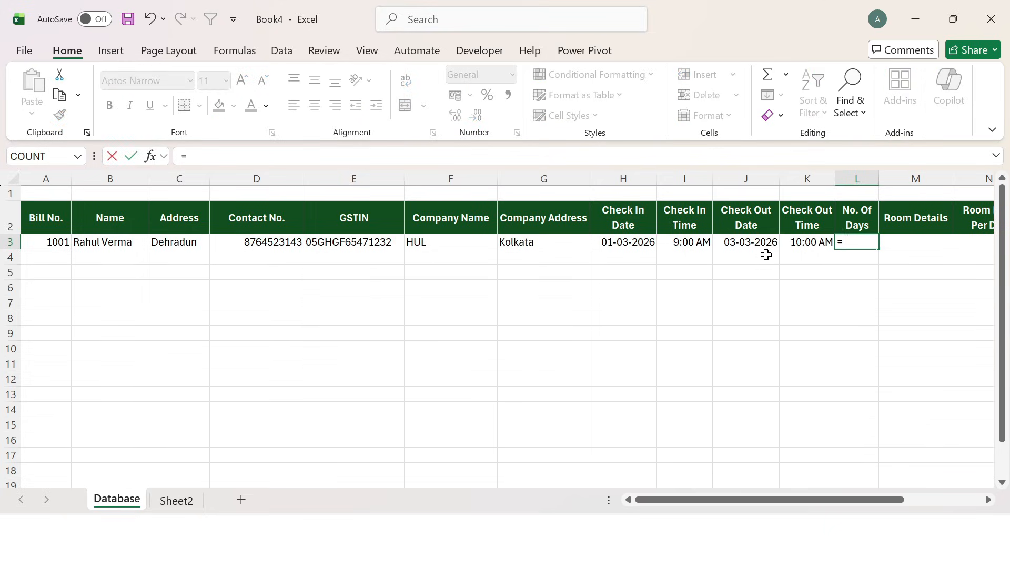
left_click(755, 244)
type("-")
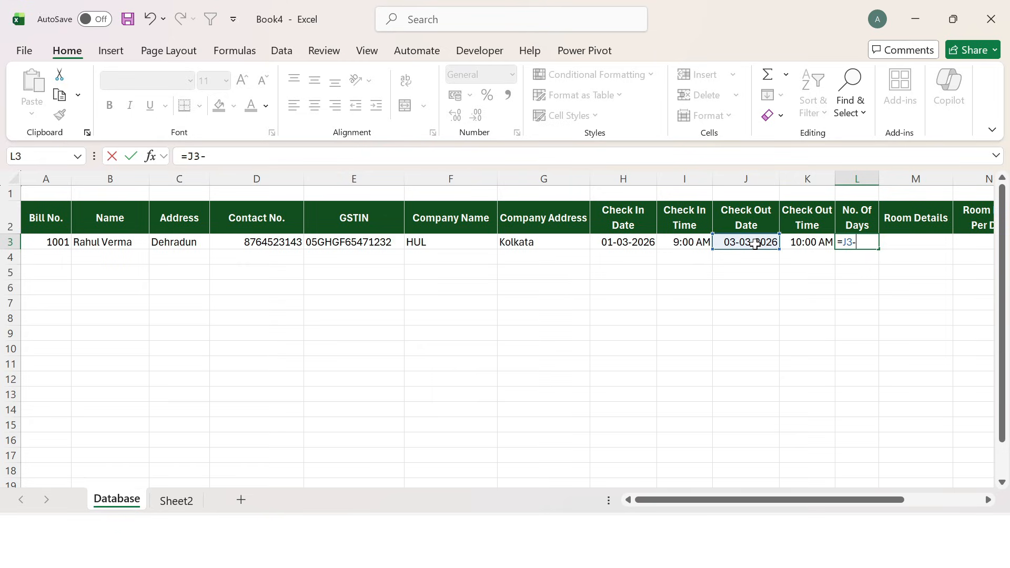
left_click(630, 243)
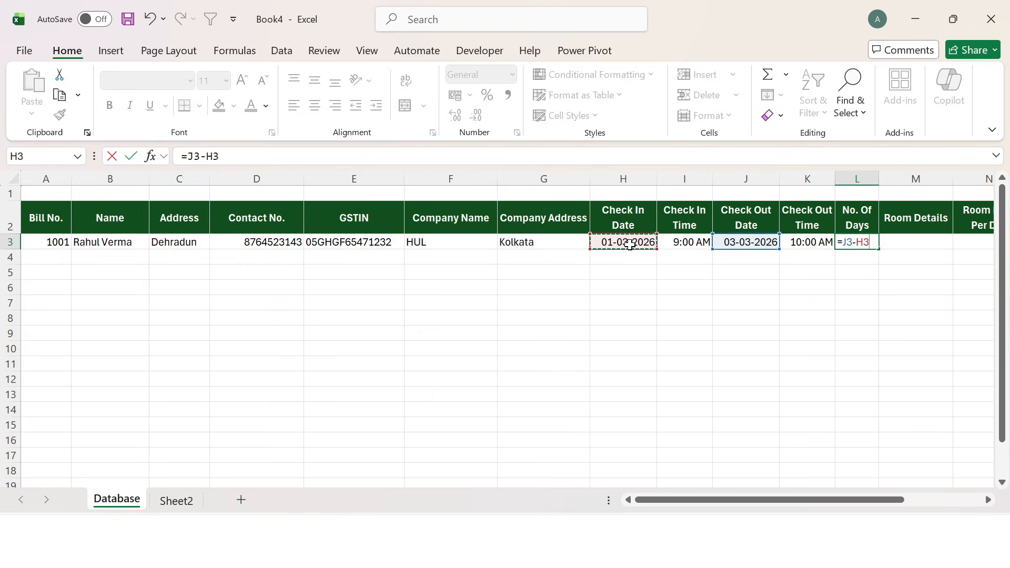
key("Return")
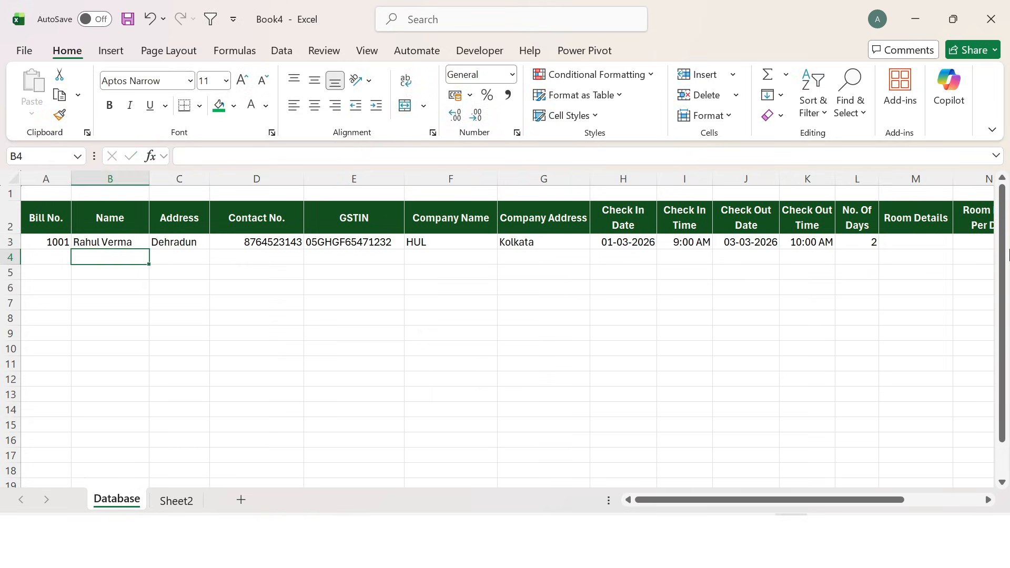
left_click(850, 240)
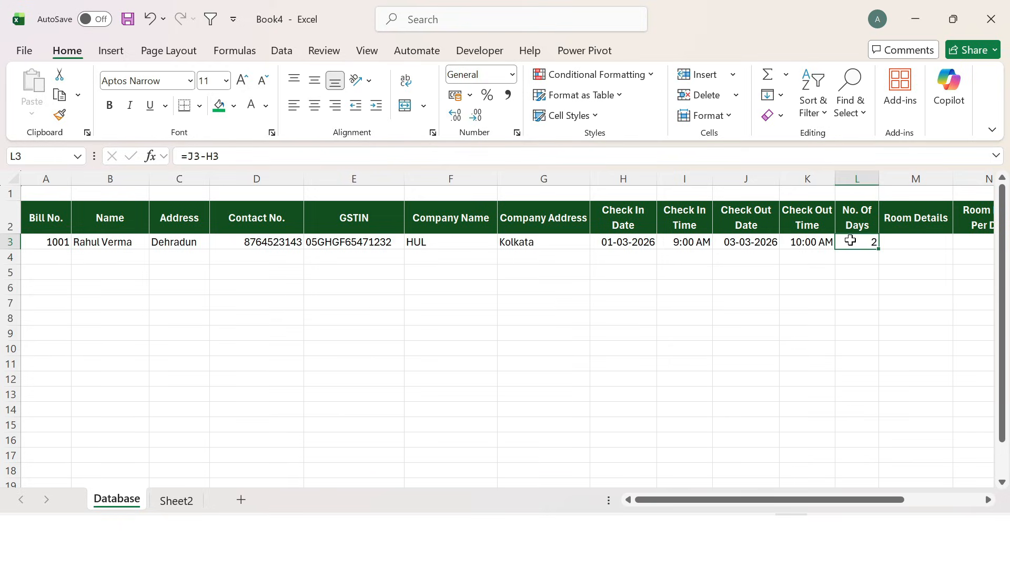
left_click(918, 240)
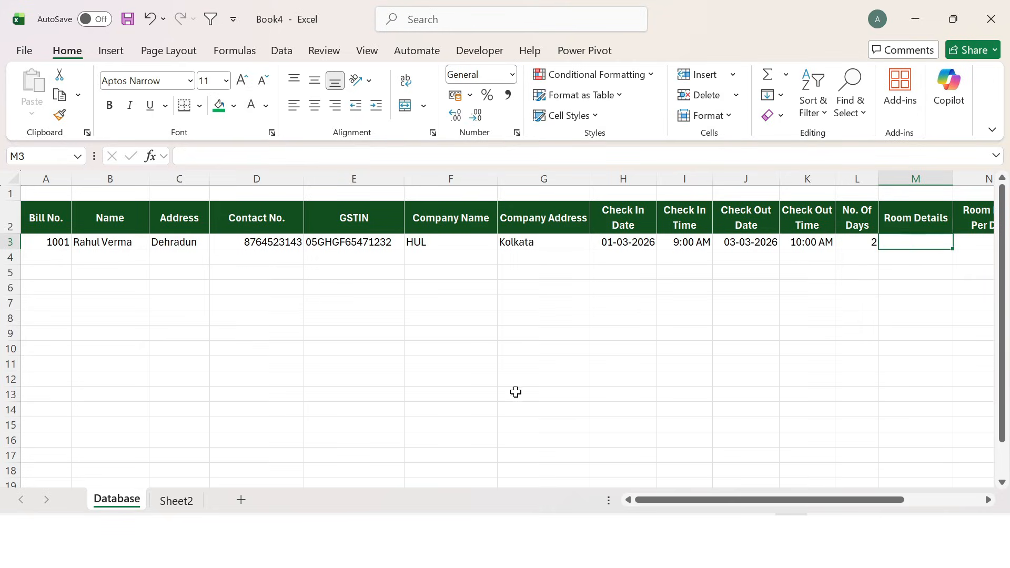
- Review the room types B3:B6 and daily prices C3:C6 on Sheet2
left_click(176, 502)
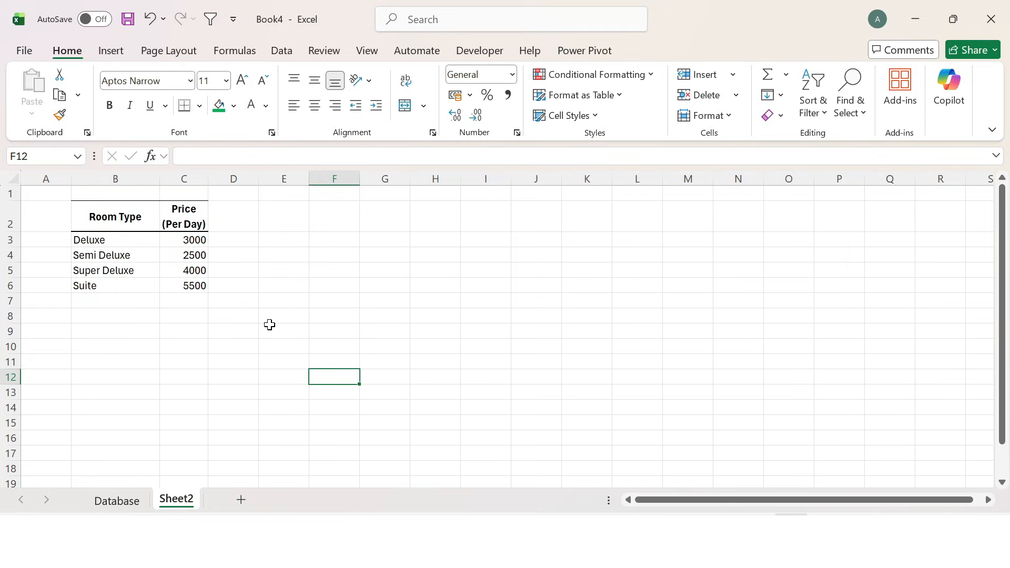
left_click_drag(129, 243, 131, 283)
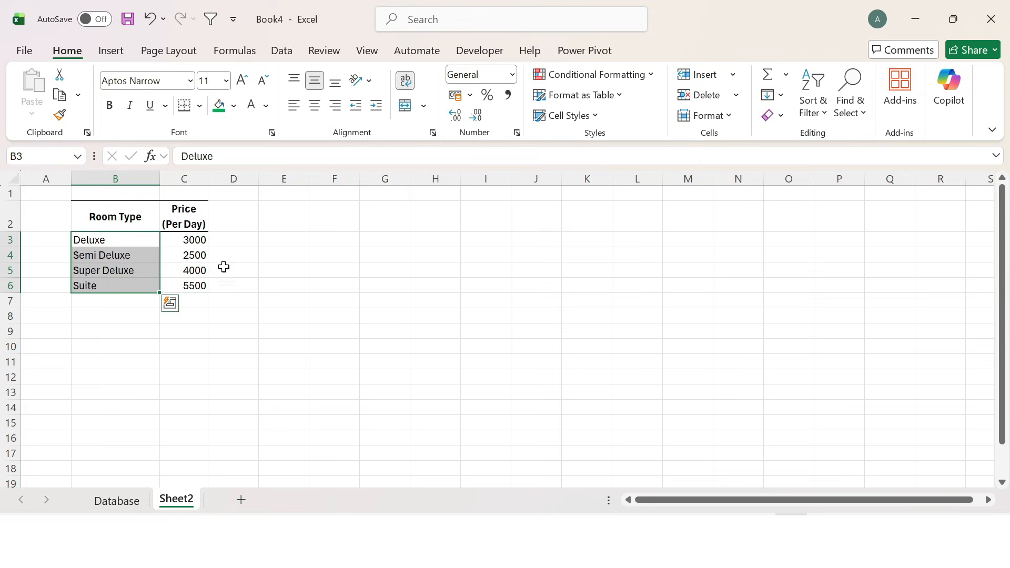
left_click_drag(188, 239, 187, 288)
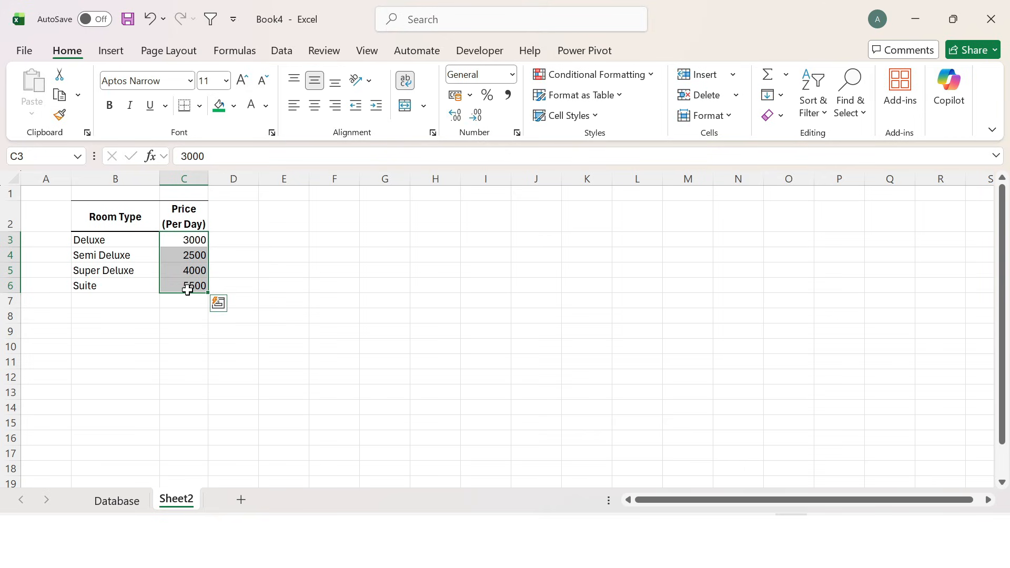
left_click(125, 499)
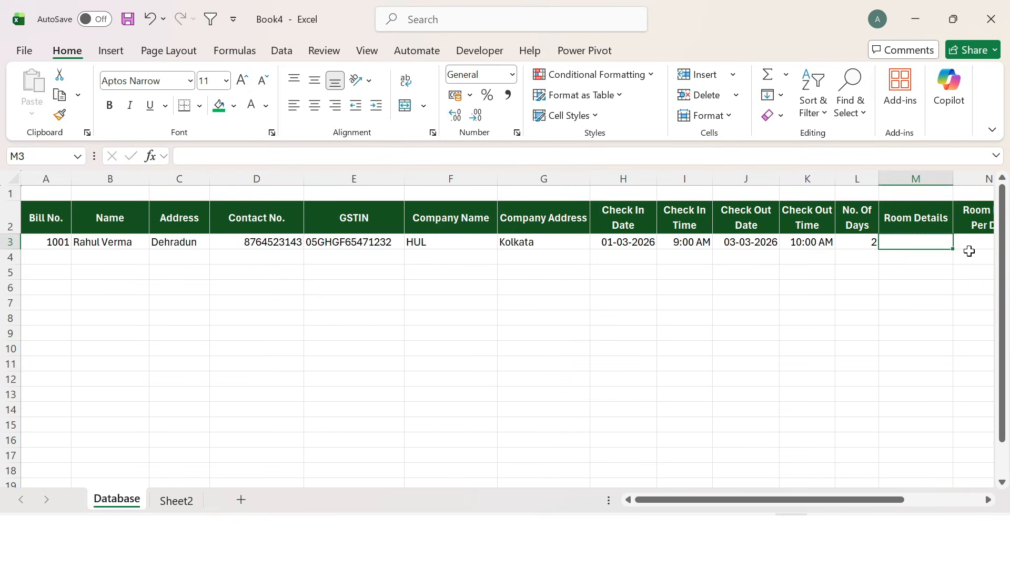
- Add a List validation to M3 sourced from Sheet2!$B$3:$B$6
key("alt+a")
key("v")
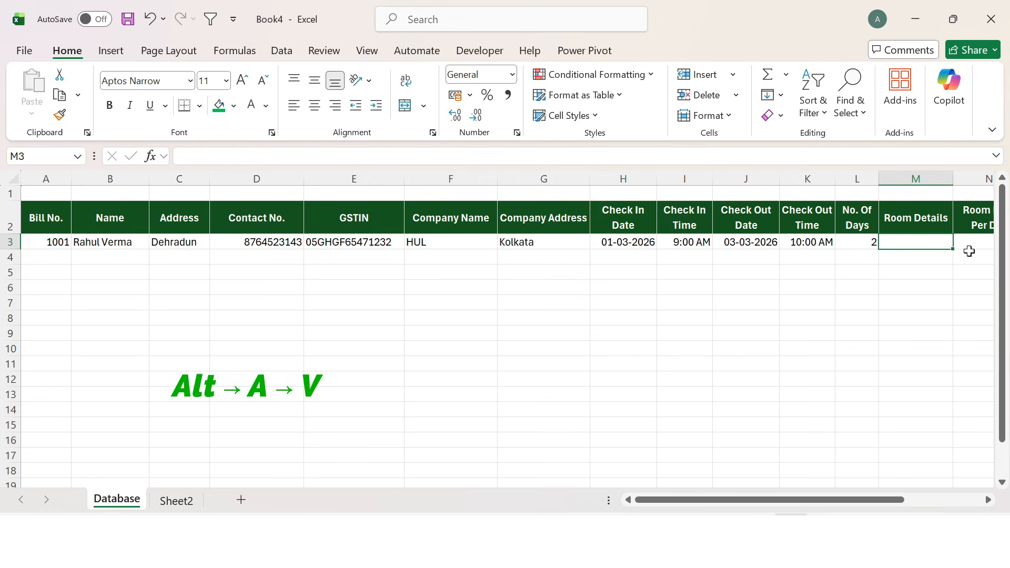
key("v")
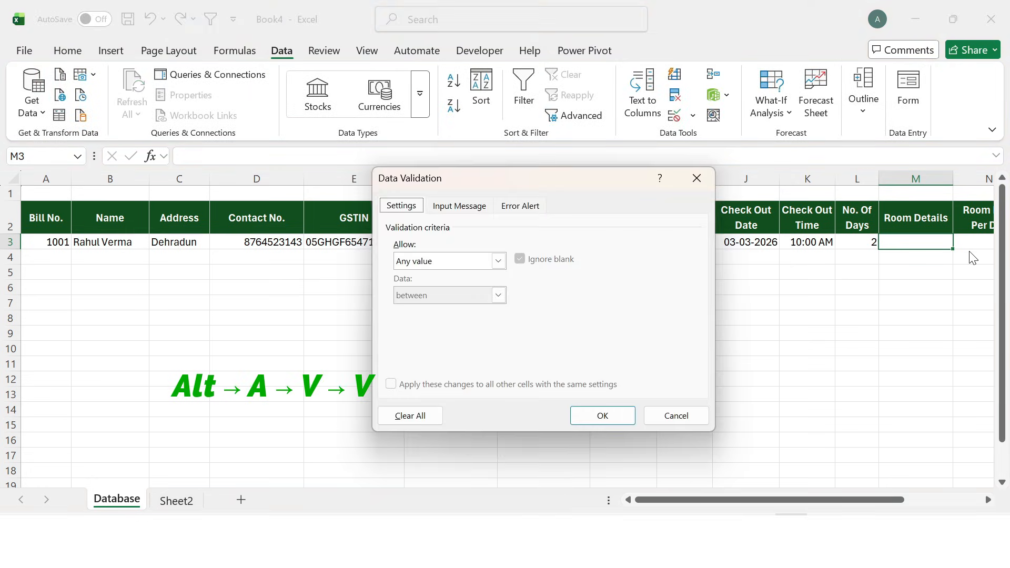
left_click(498, 260)
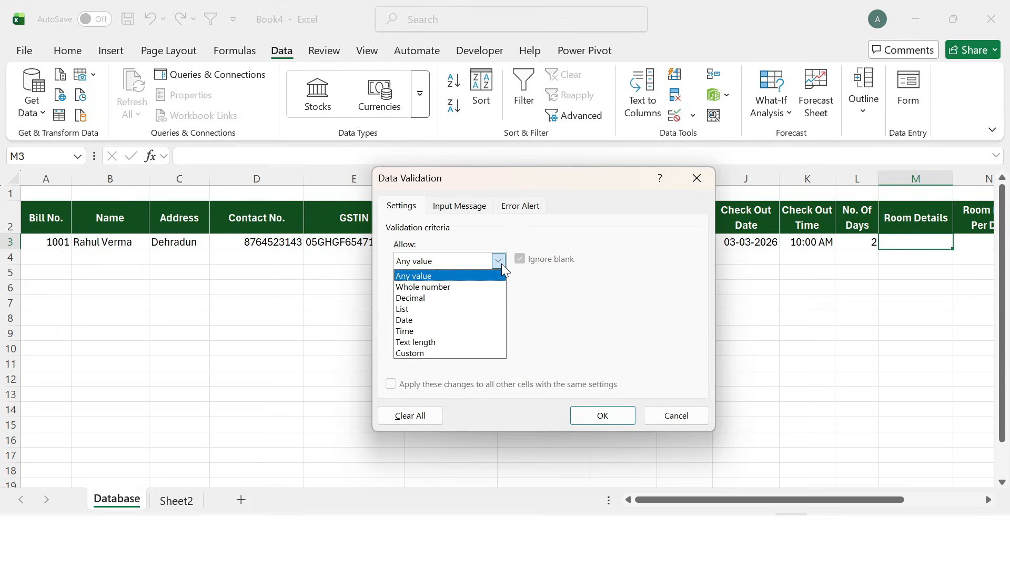
left_click(419, 310)
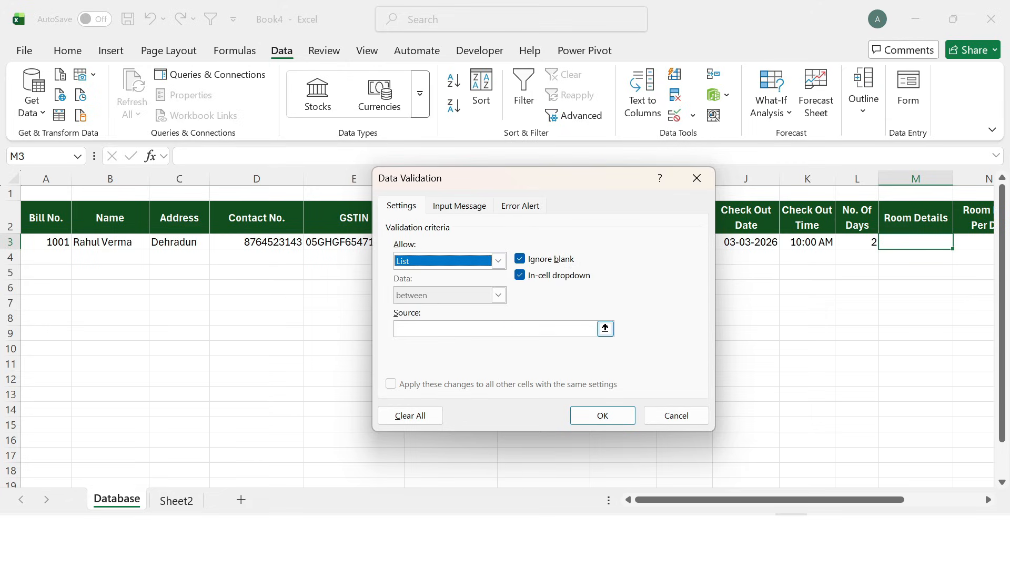
left_click(589, 329)
left_click(177, 500)
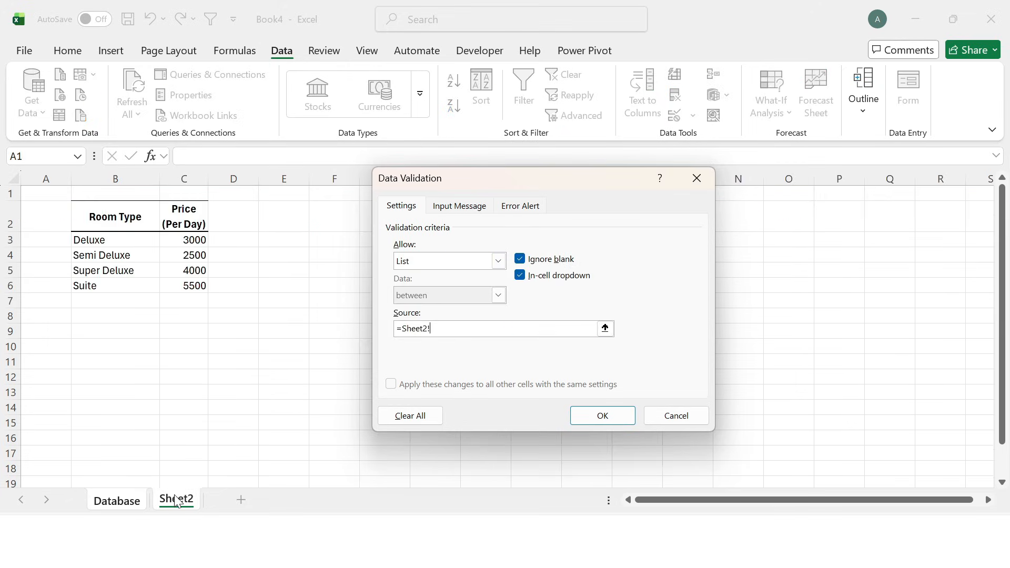
left_click_drag(132, 245, 131, 285)
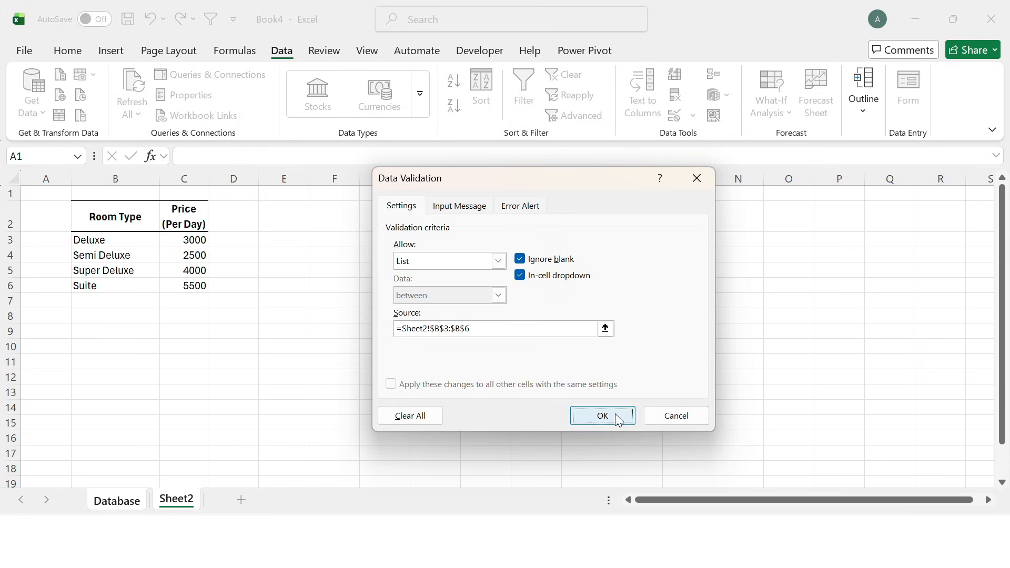
left_click(603, 416)
left_click(960, 243)
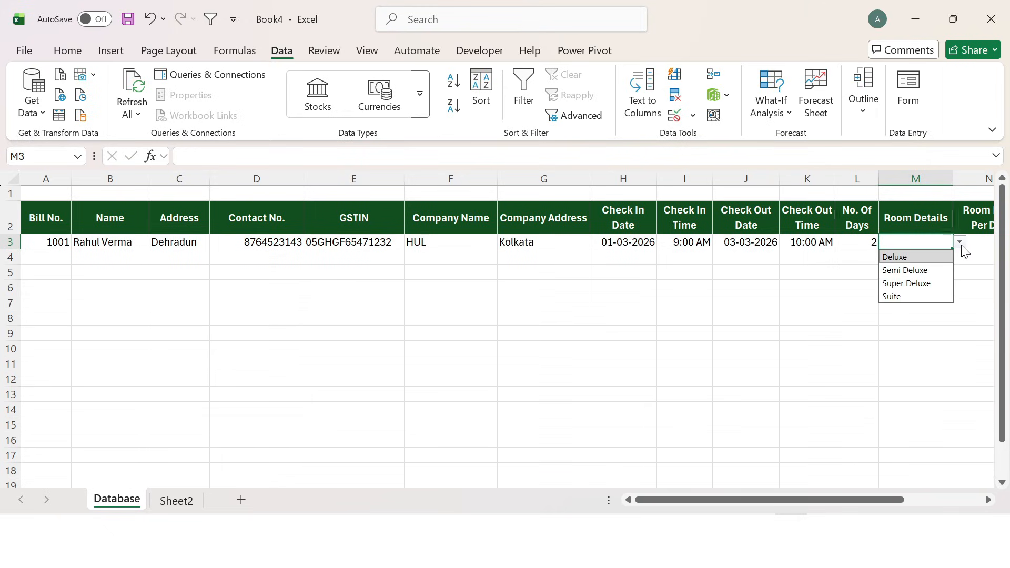
- Choose Super Deluxe in M3 and enter =VLOOKUP(M3,Sheet2!$B$3:$C$6,2,0) in N3
left_click(909, 283)
left_click(975, 242)
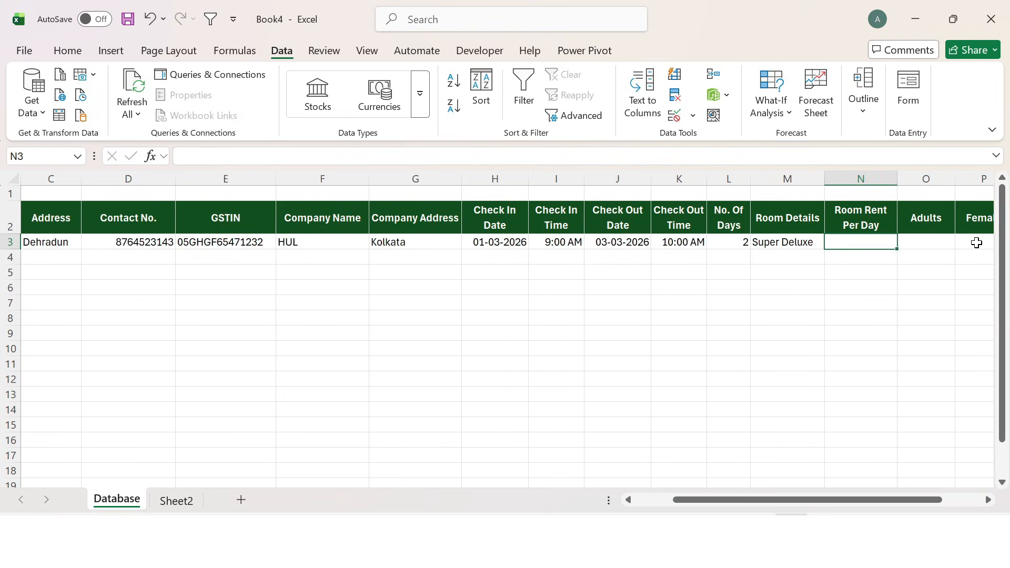
type("=v")
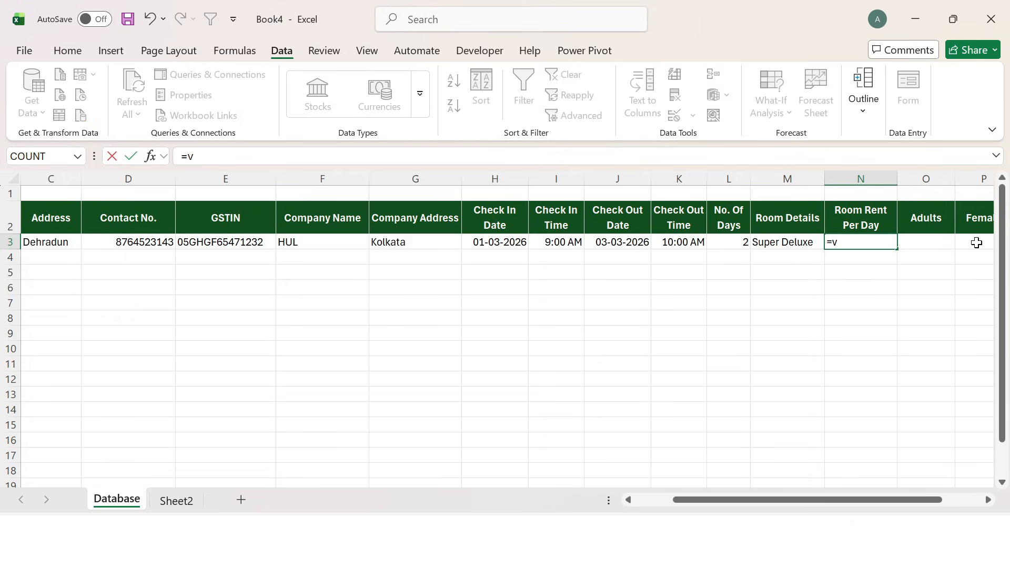
type("loo")
double_click(876, 257)
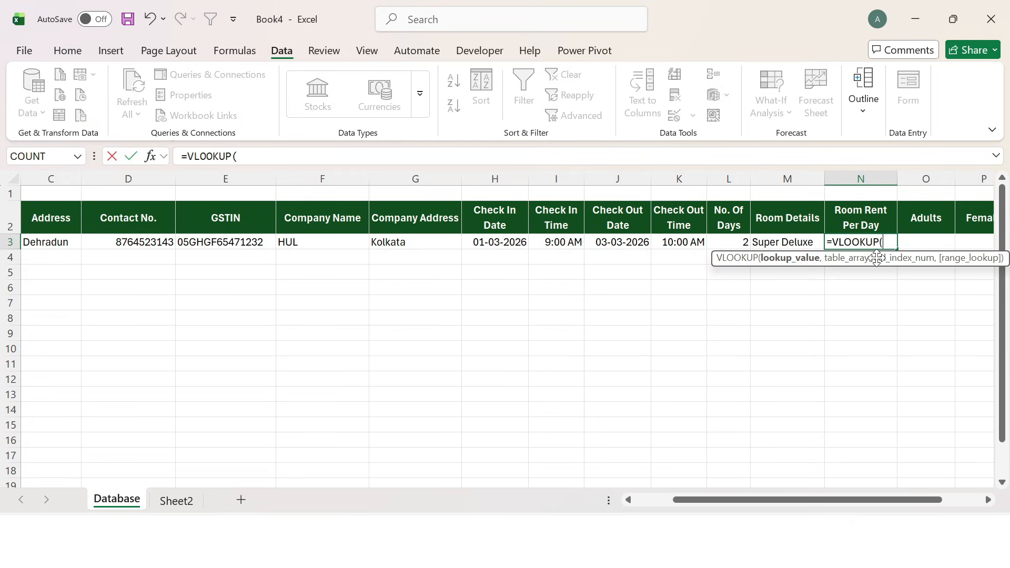
left_click(790, 244)
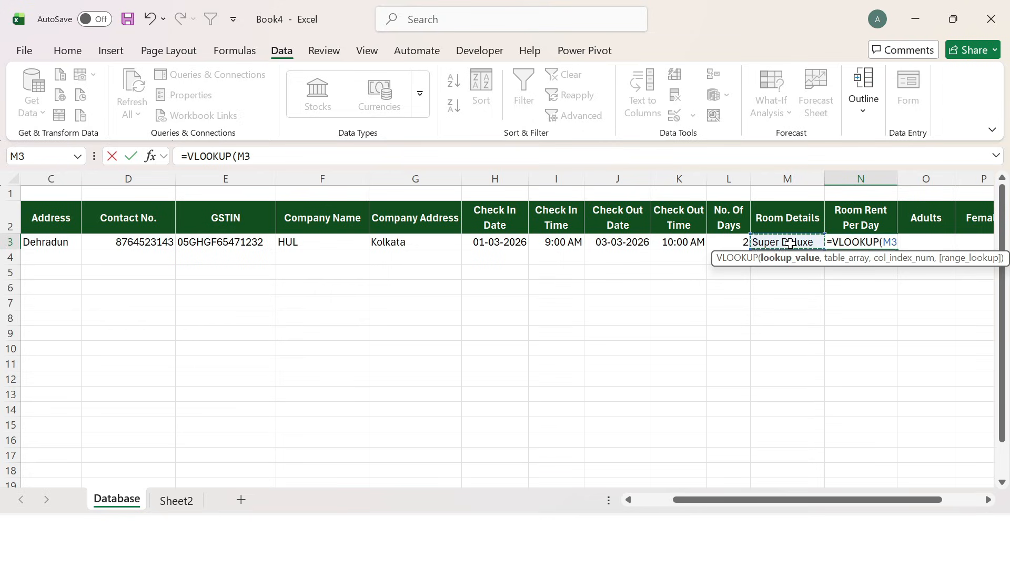
type(",")
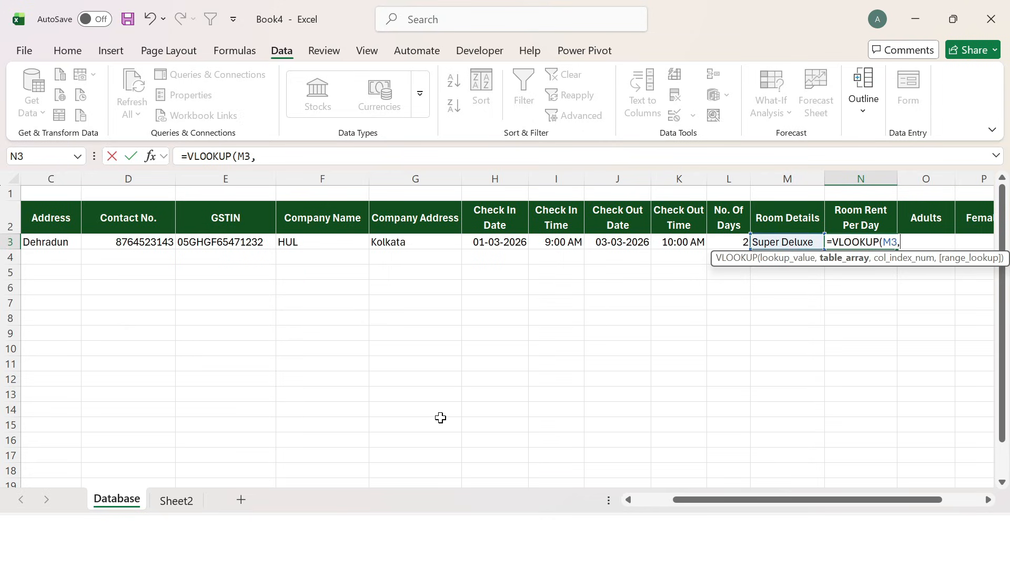
left_click(179, 500)
left_click_drag(88, 240, 190, 281)
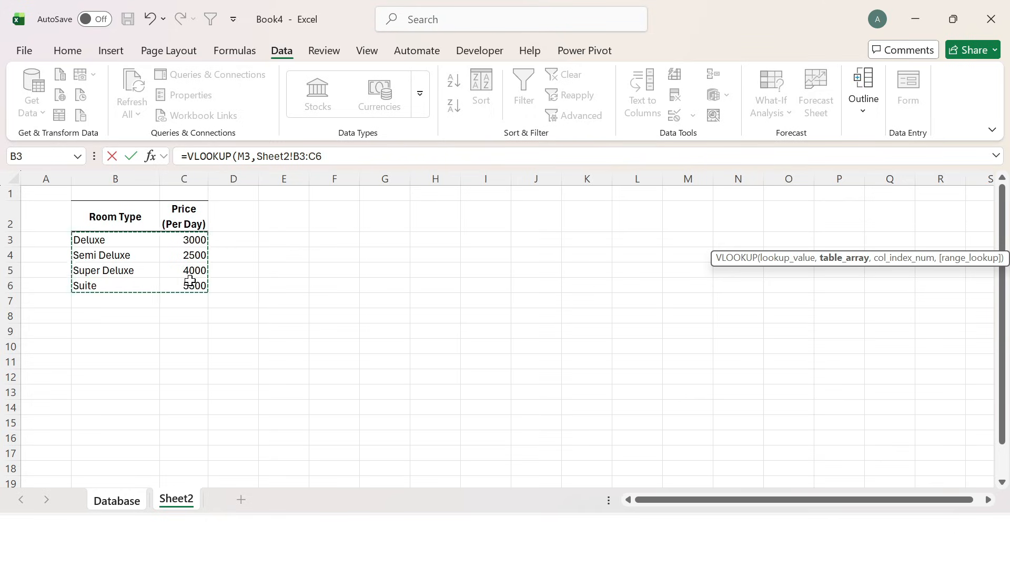
key("F4")
type(",2")
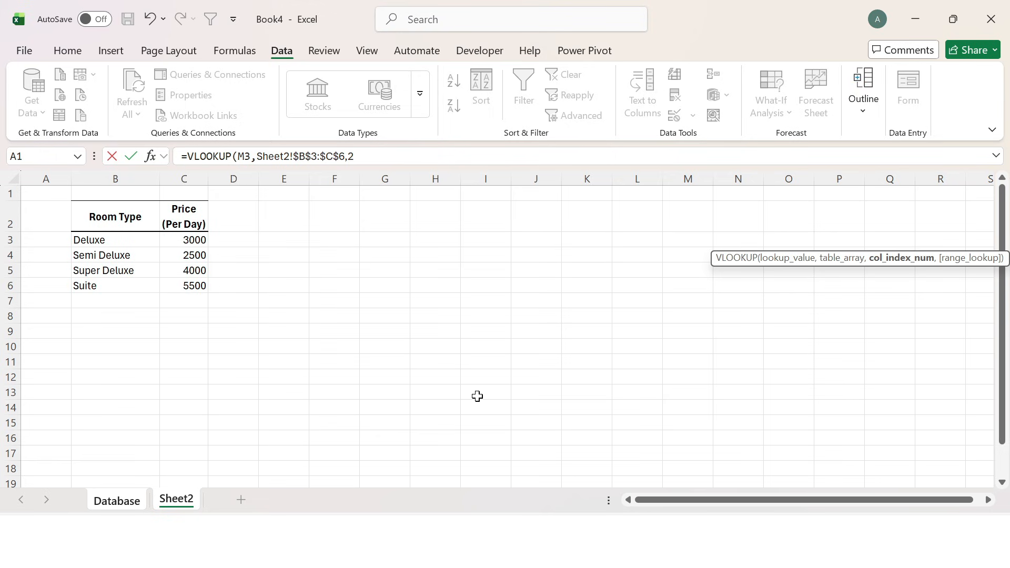
type(",0")
key("Return")
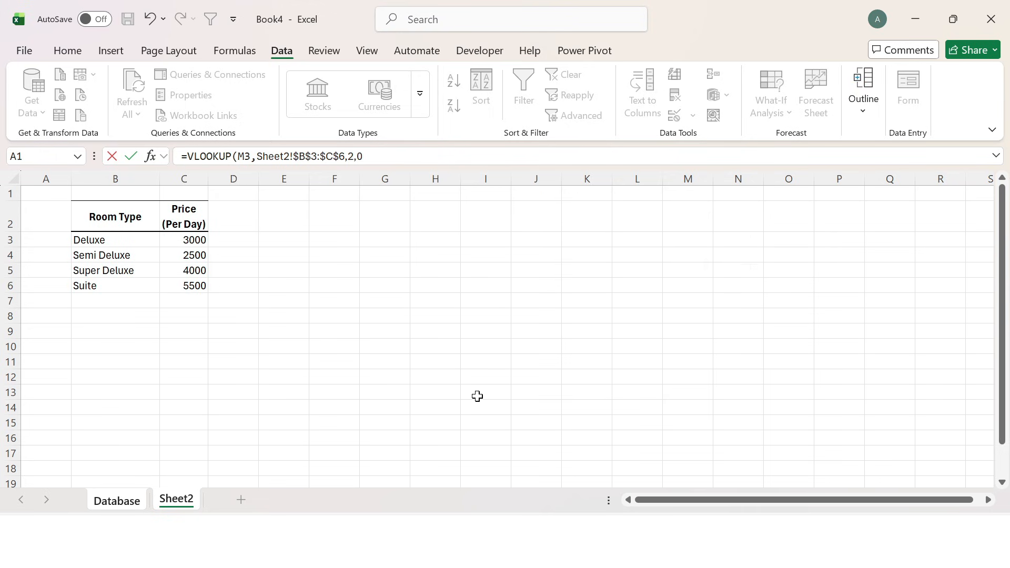
- Check N3 shows 4000 and return to the start of row 3
key("Up")
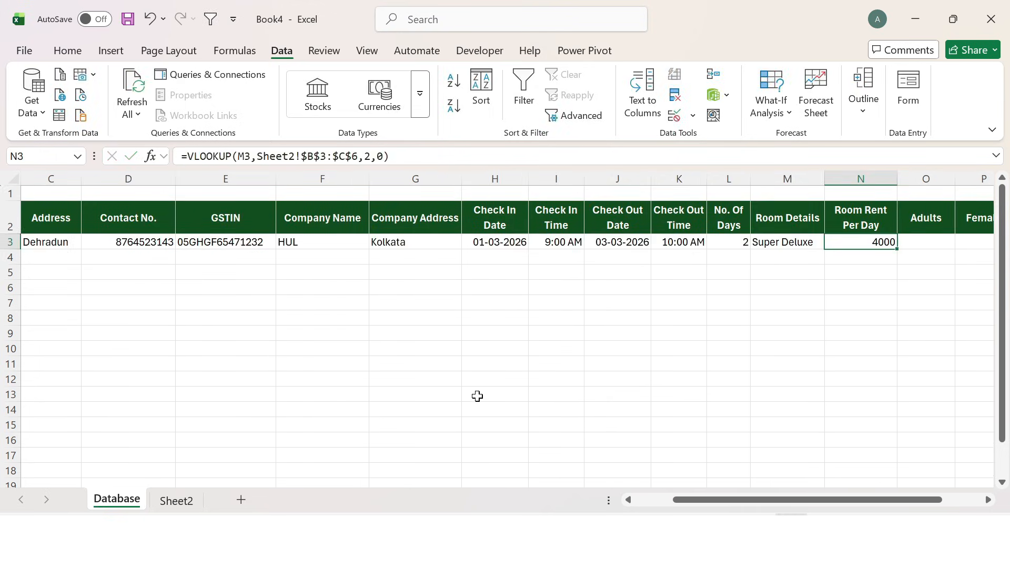
key("Right")
key("Right")
key("Right")
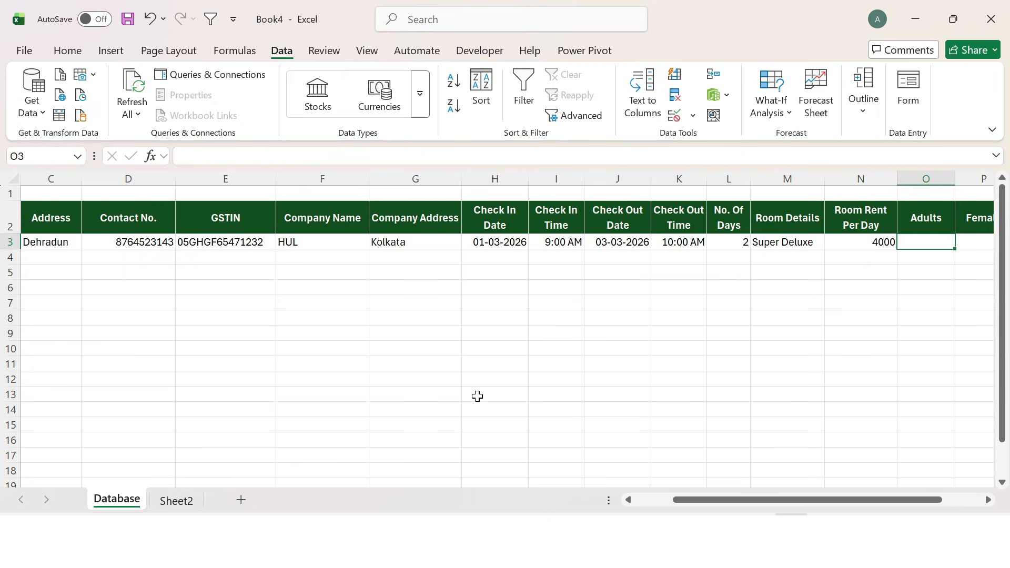
key("Left")
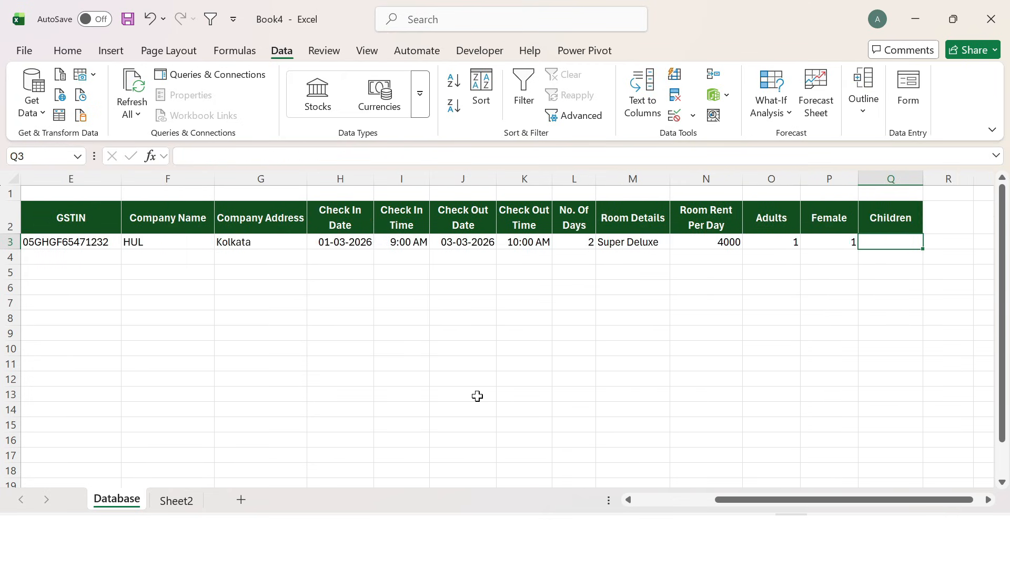
key("Left")
key("Left")
key("Left")
key("Left")
key("Left")
key("Left")
key("Left")
key("Left")
key("Left")
key("Left")
key("Left")
key("Left")
key("Left")
key("Left")
key("Left")
key("Left")
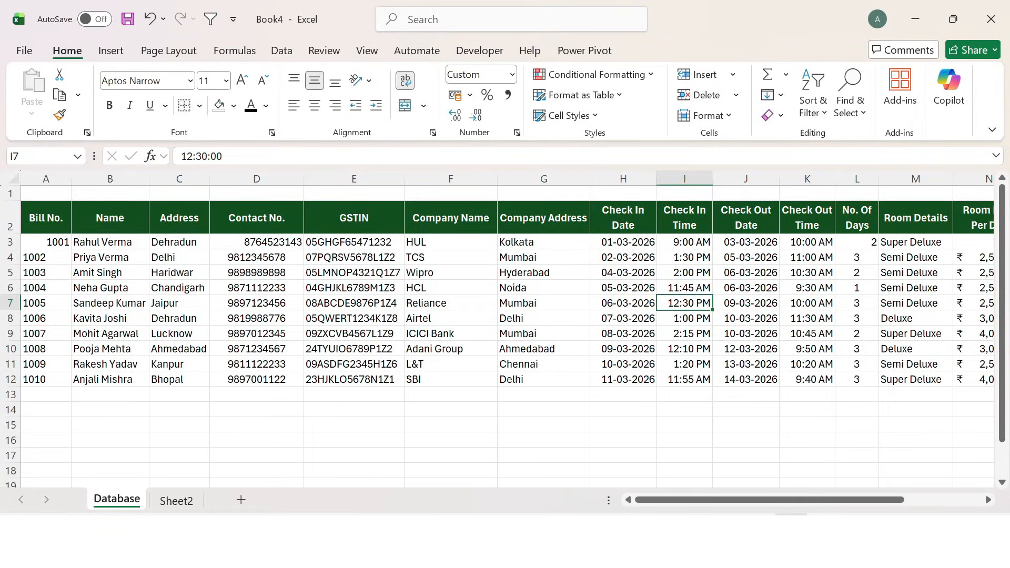
- Centre-align the Bill No. values in A3:A12
left_click_drag(52, 242, 45, 378)
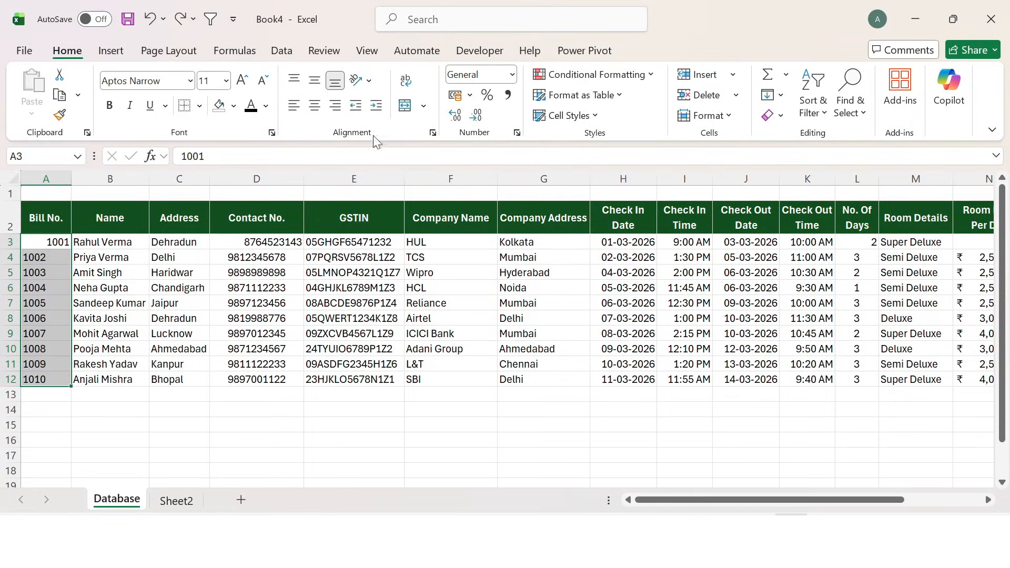
left_click(315, 105)
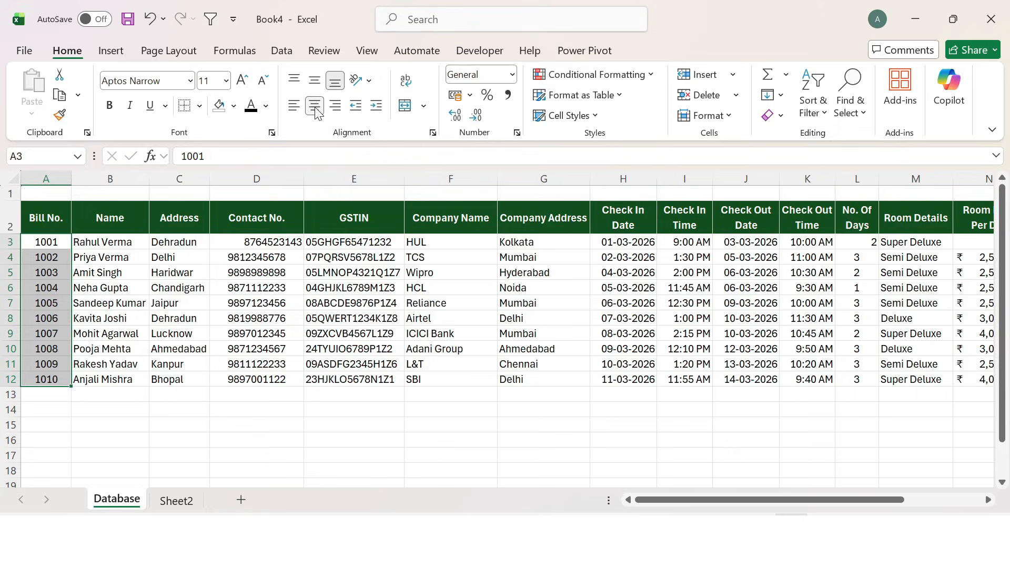
left_click(866, 244)
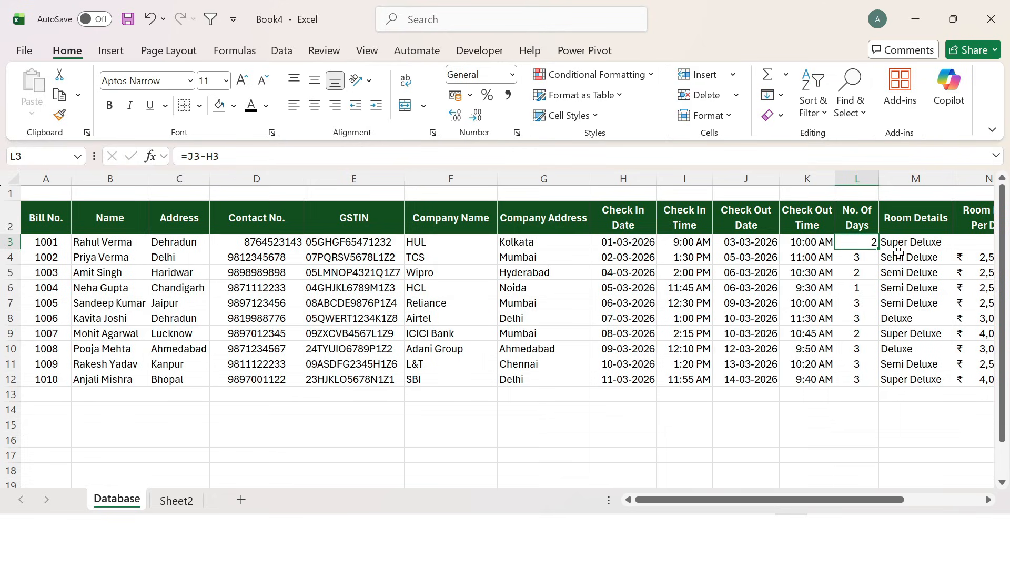
- Fill the L3 No. of Days and N3 room rent formulas down to row 12
left_click_drag(878, 263, 877, 387)
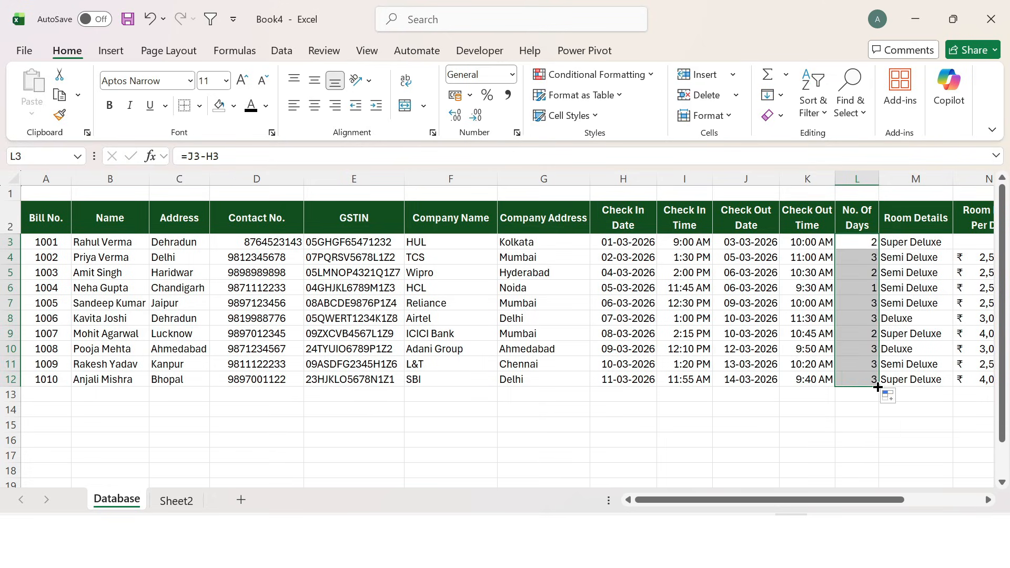
left_click(943, 308)
key("Right")
key("Right")
key("Right")
key("Left")
key("Left")
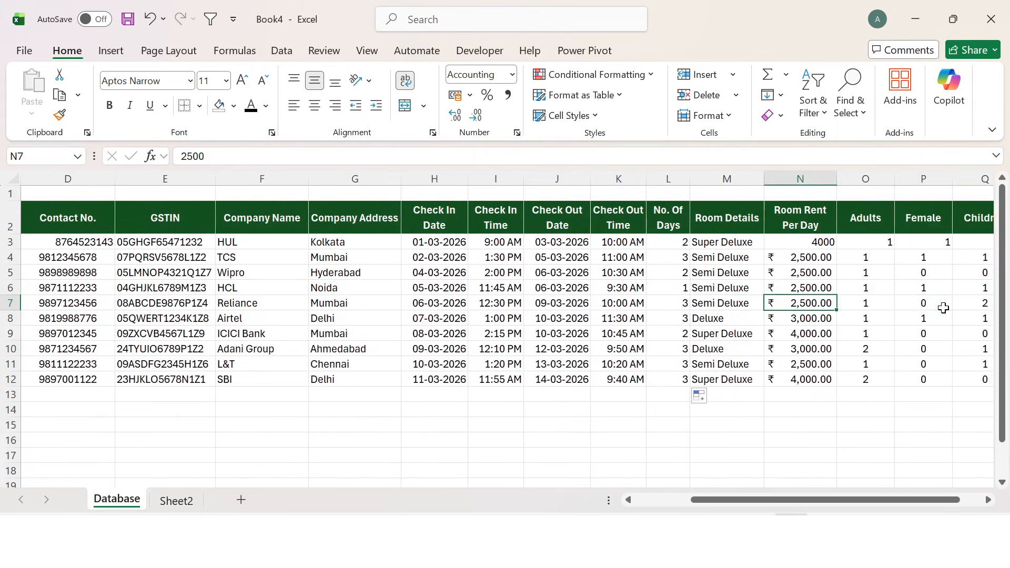
left_click(834, 244)
left_click_drag(839, 251, 840, 387)
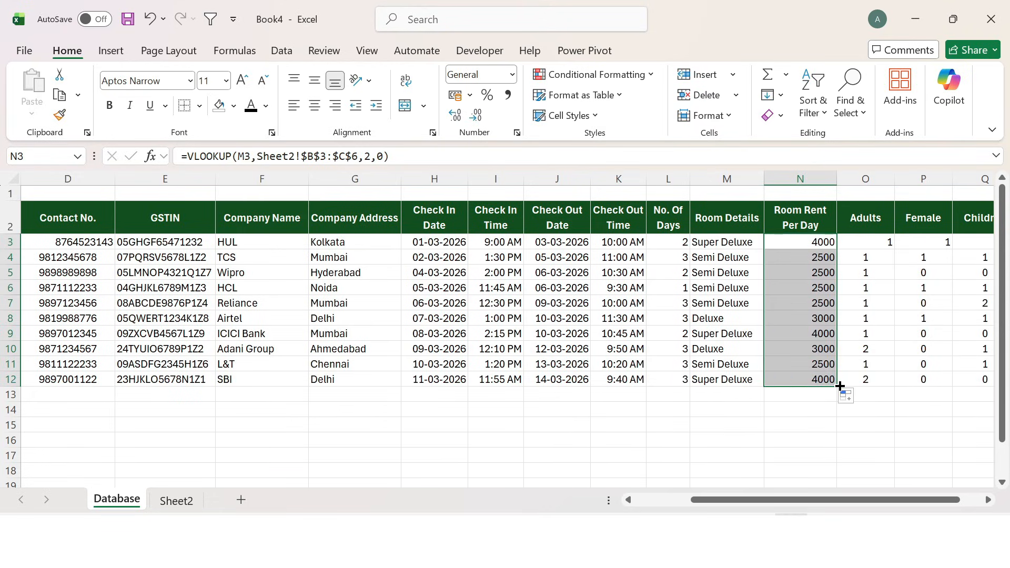
- Centre the Adults, Female and Children counts in O3:Q12
key("Right")
key("shift+Right")
key("shift+Right")
key("shift+Right")
key("shift+Left")
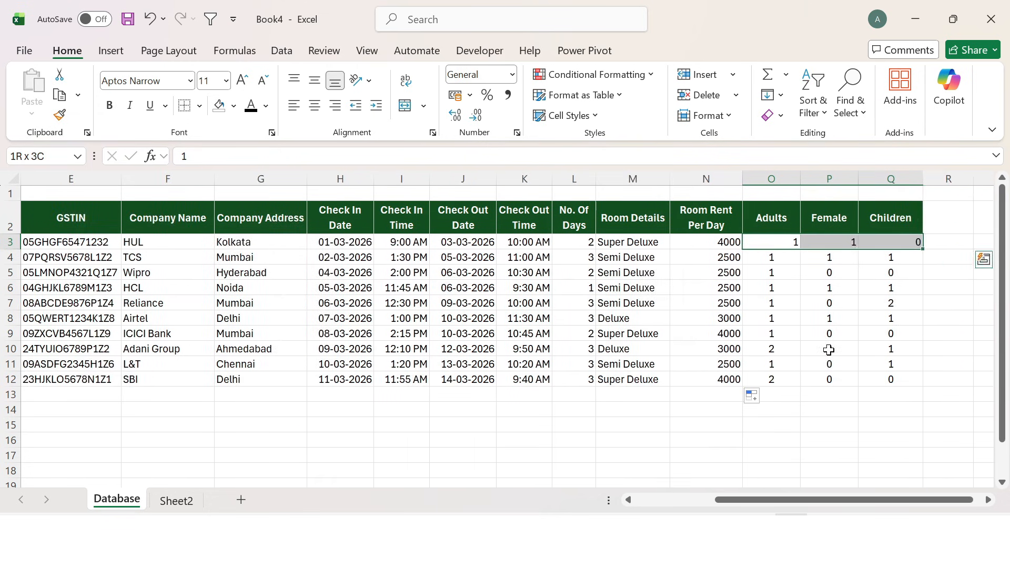
key("shift+Down")
key("shift+Down")
key("shift+Down")
key("shift+Down")
key("shift+Down")
key("shift+Down")
key("shift+Down")
key("shift+Down")
key("shift+Down")
key("shift+Down")
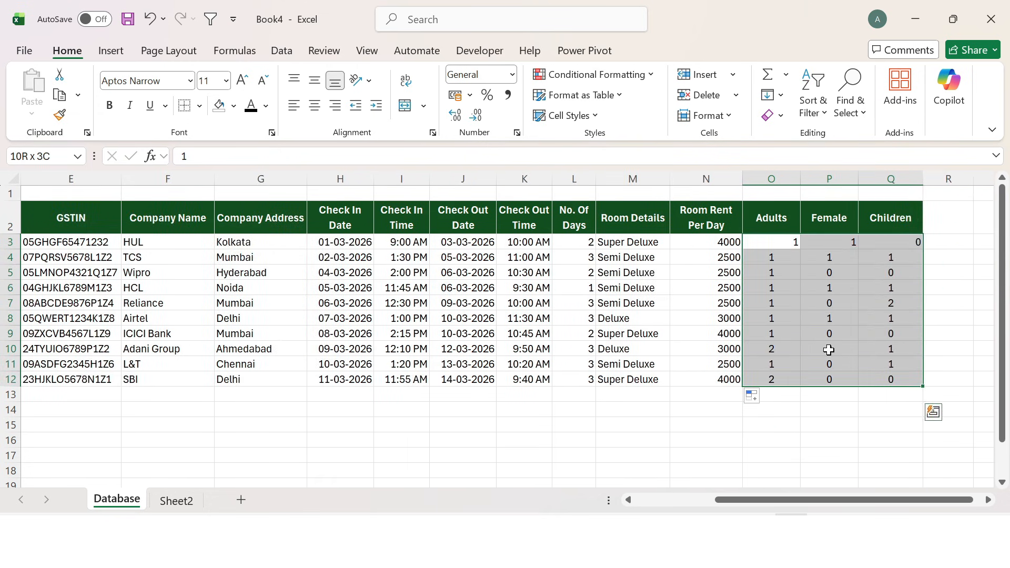
left_click(464, 266)
key("ctrl+Up")
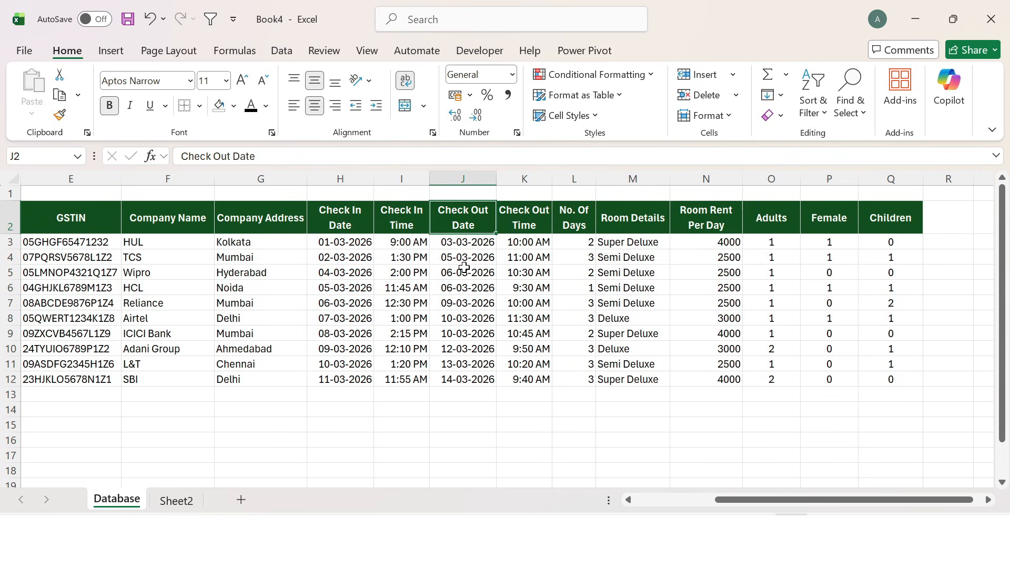
key("ctrl+Left")
left_click(182, 501)
- Rename Sheet2 to Price
right_click(184, 503)
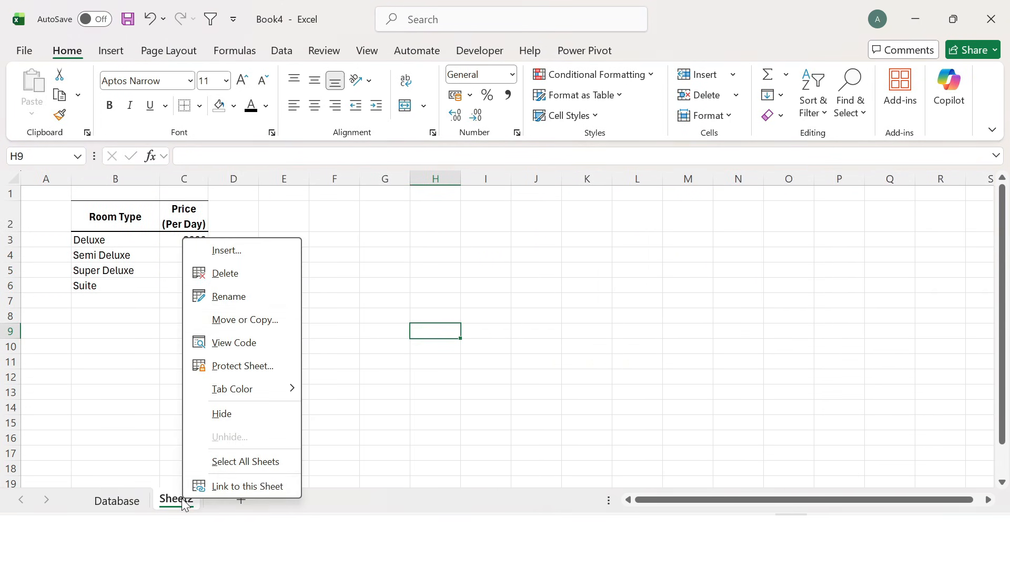
left_click(237, 302)
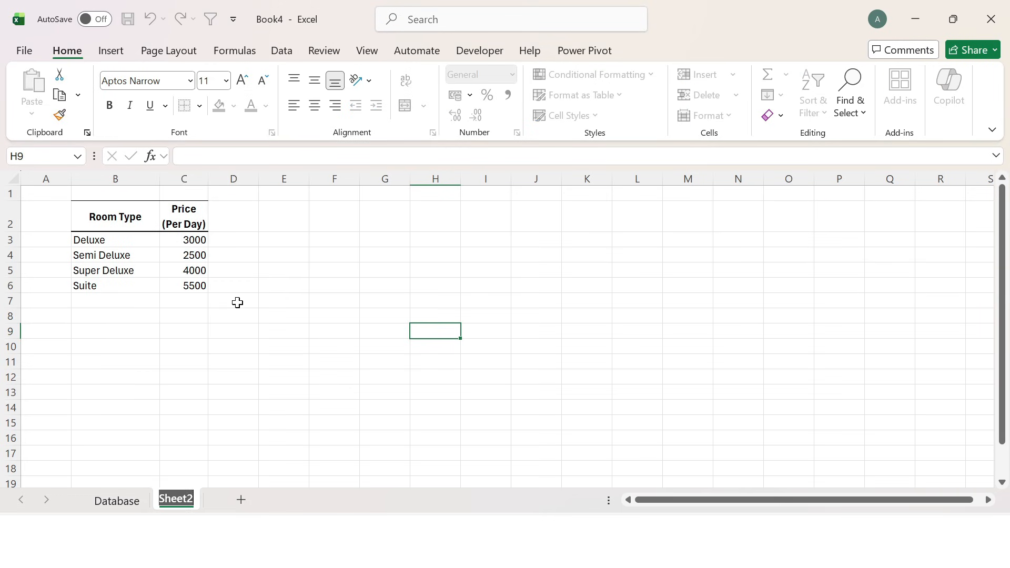
type("Price")
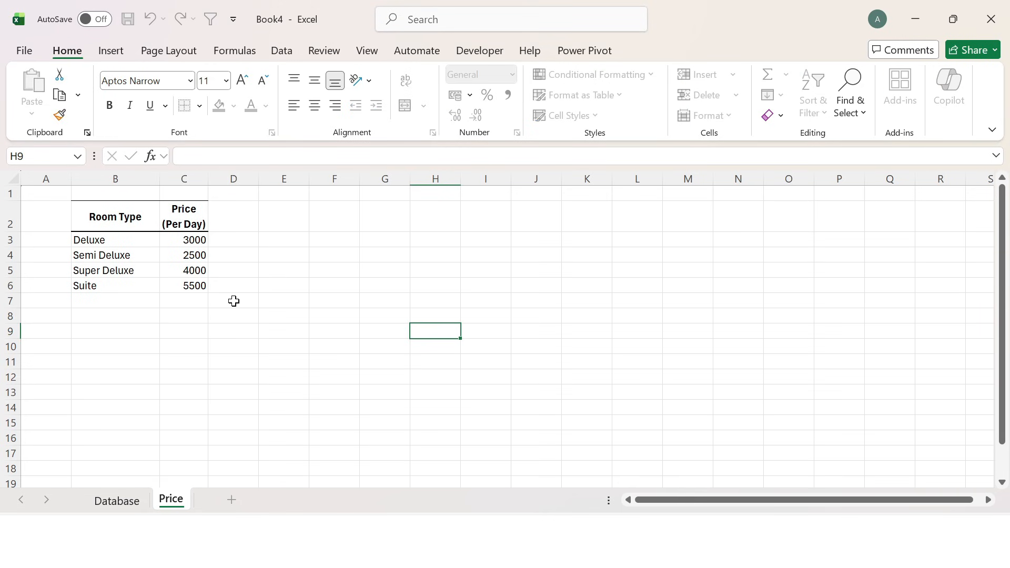
key("Return")
key("ctrl+Page_Up")
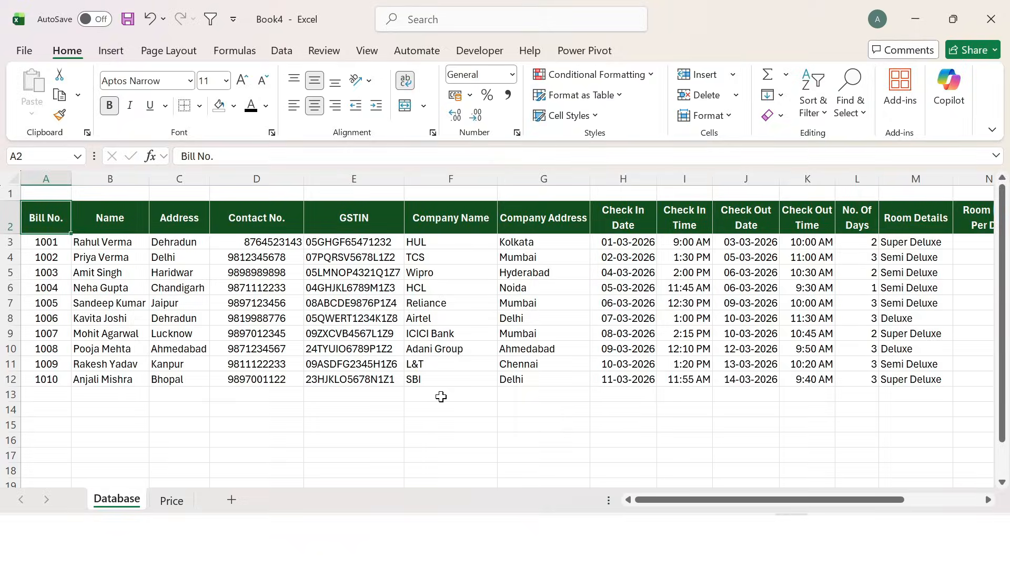
- Add a new sheet named Tax Invoice placed before Database
left_click(231, 499)
left_click_drag(176, 499, 90, 504)
right_click(123, 502)
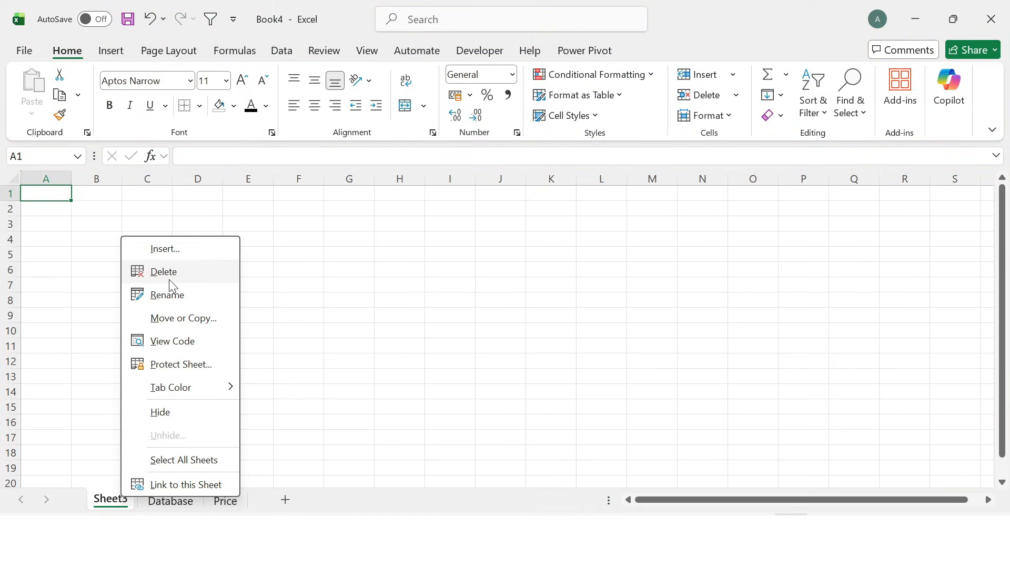
left_click(166, 297)
type("Tax Invoice")
left_click(395, 371)
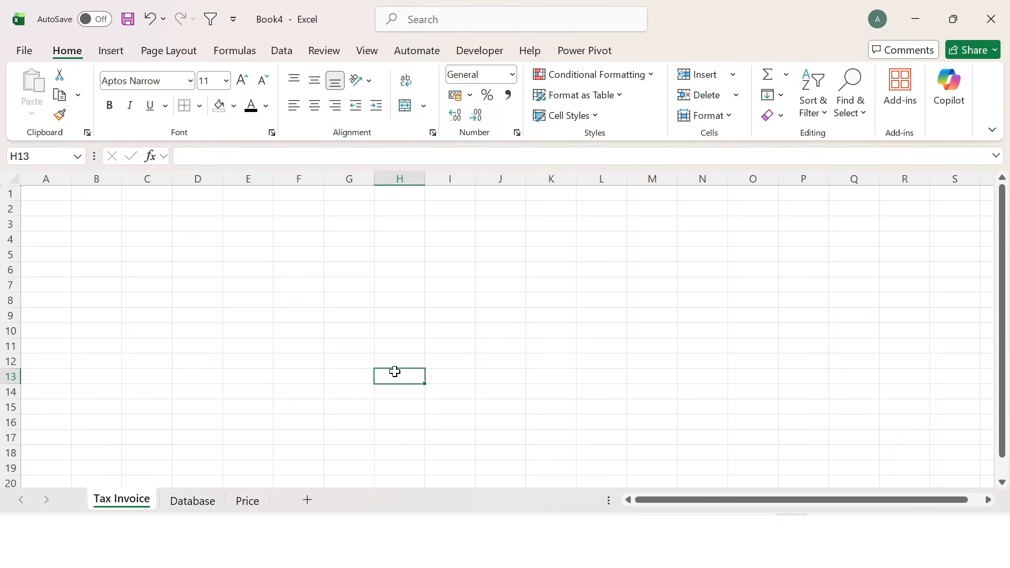
key("Return")
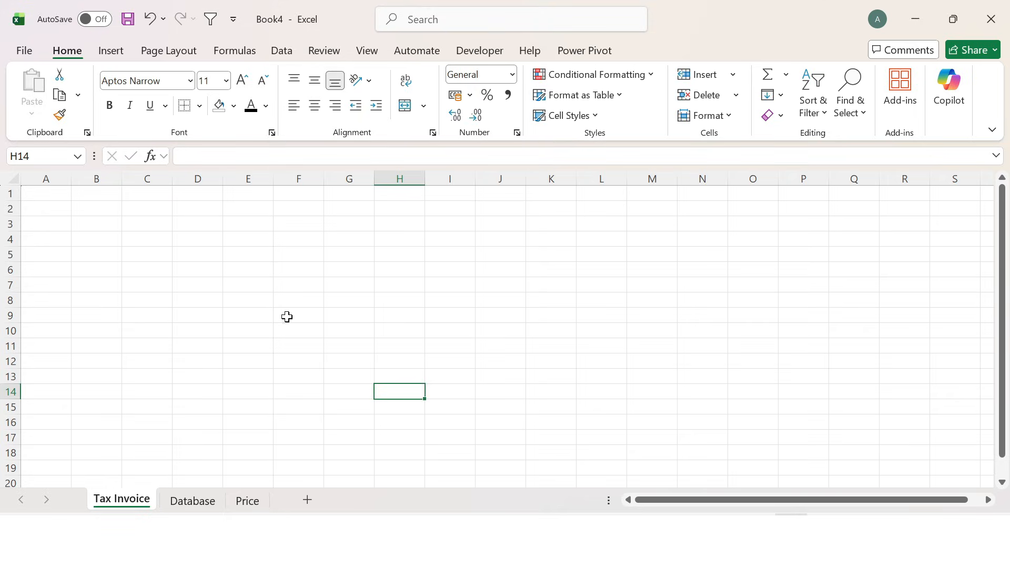
left_click_drag(106, 208, 598, 205)
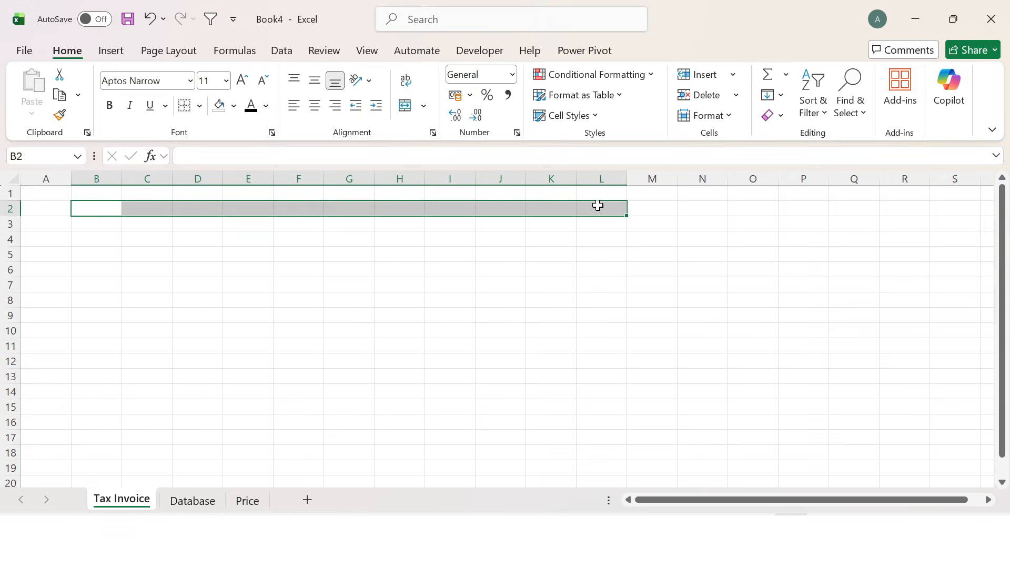
- Add a merged B2:L2 title 'Hotel Paradise Palace' in 26-pt bold Roboto Condensed
left_click(405, 106)
type("Hotel Paradise Palace")
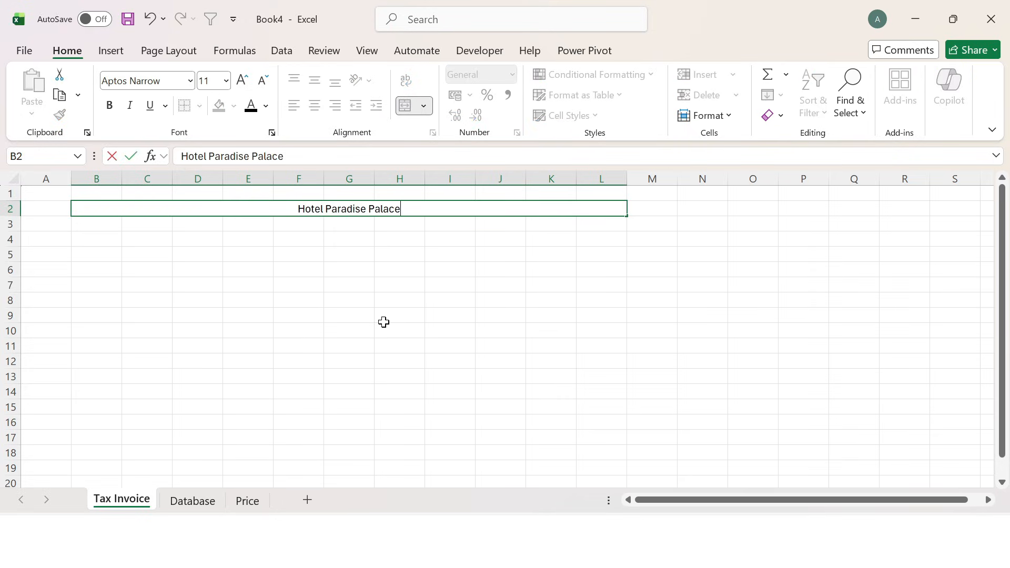
key("ctrl+Return")
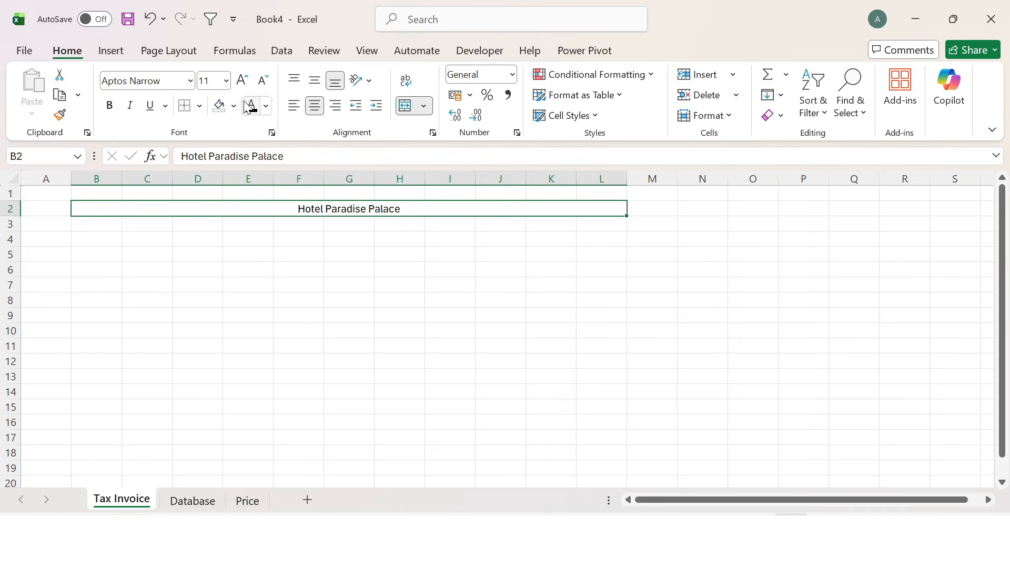
left_click(227, 82)
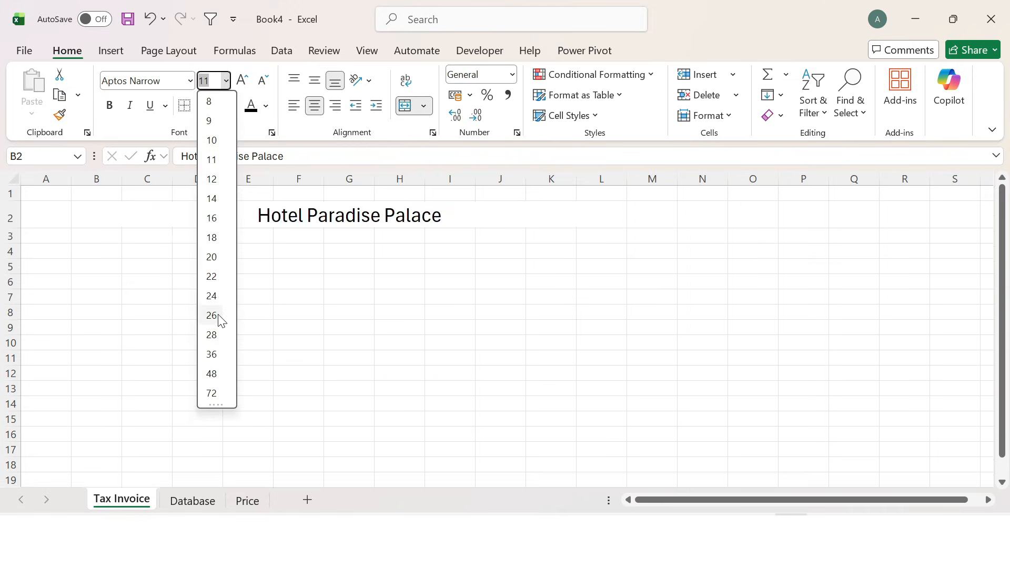
left_click(217, 316)
left_click(174, 84)
type("Roboto Condensed")
key("Return")
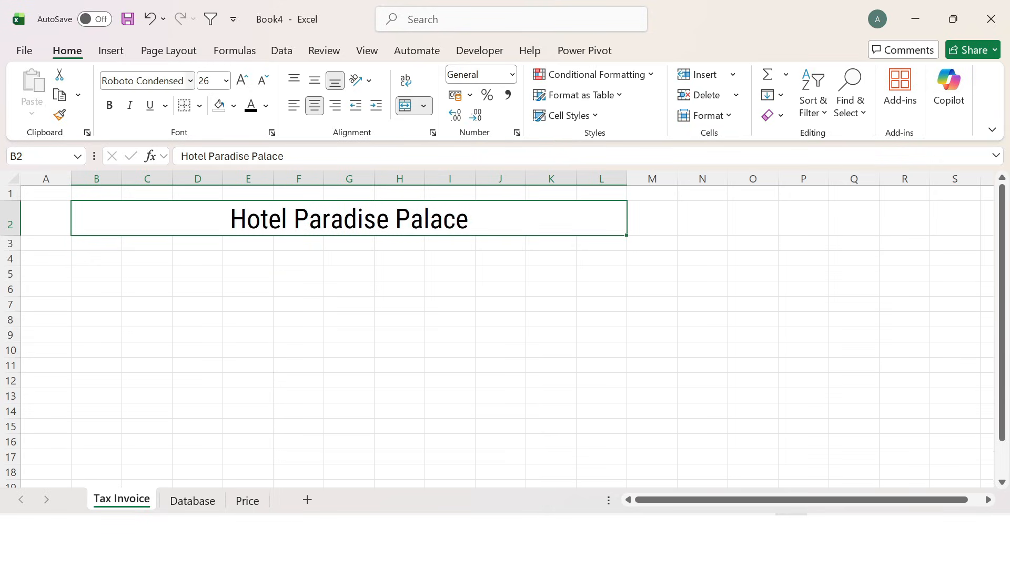
key("ctrl+b")
- Merge B3:L3 and B4:L4 into centred cells for the address and contact lines
left_click_drag(96, 243, 610, 246)
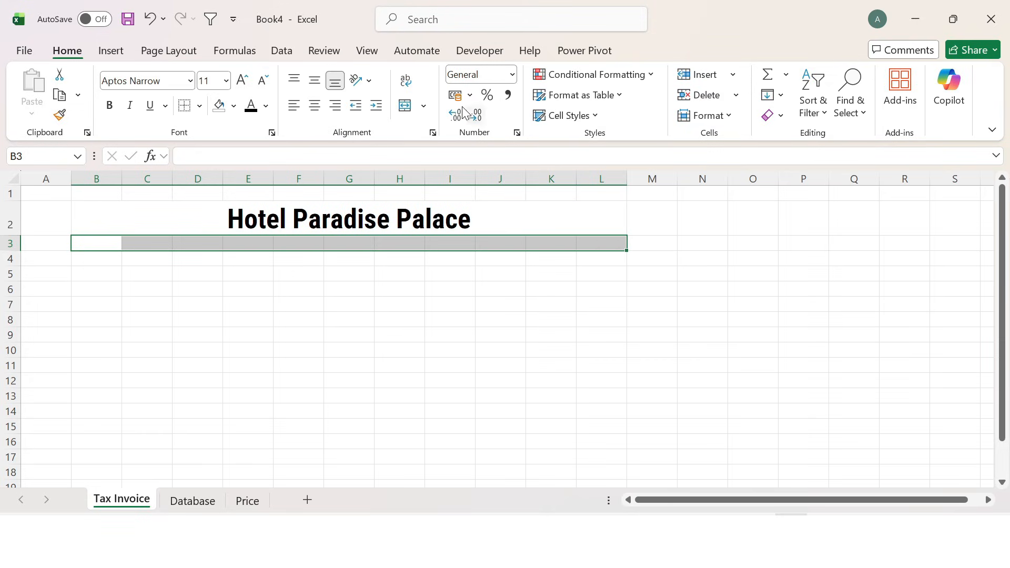
left_click(405, 106)
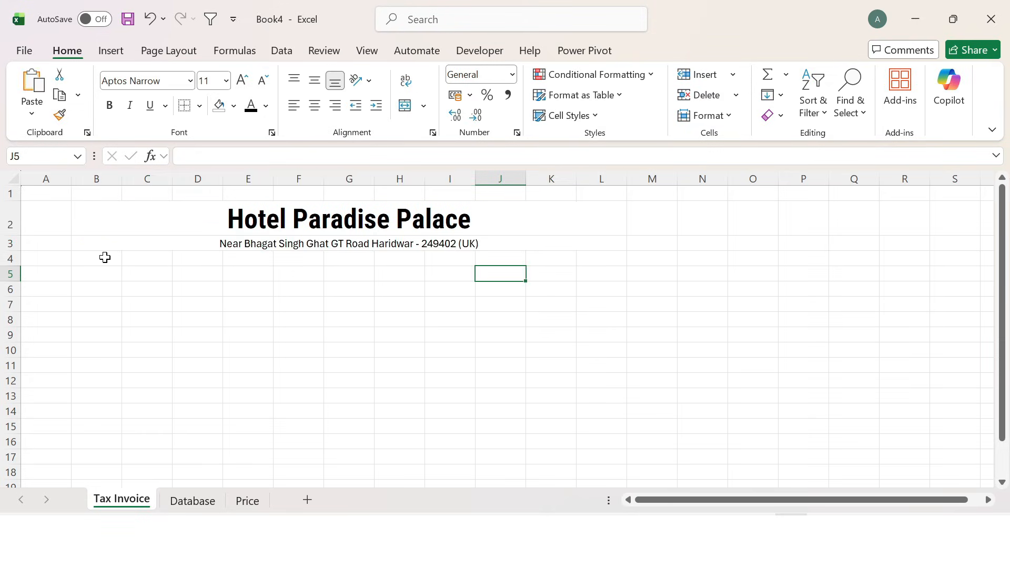
left_click_drag(104, 257, 597, 259)
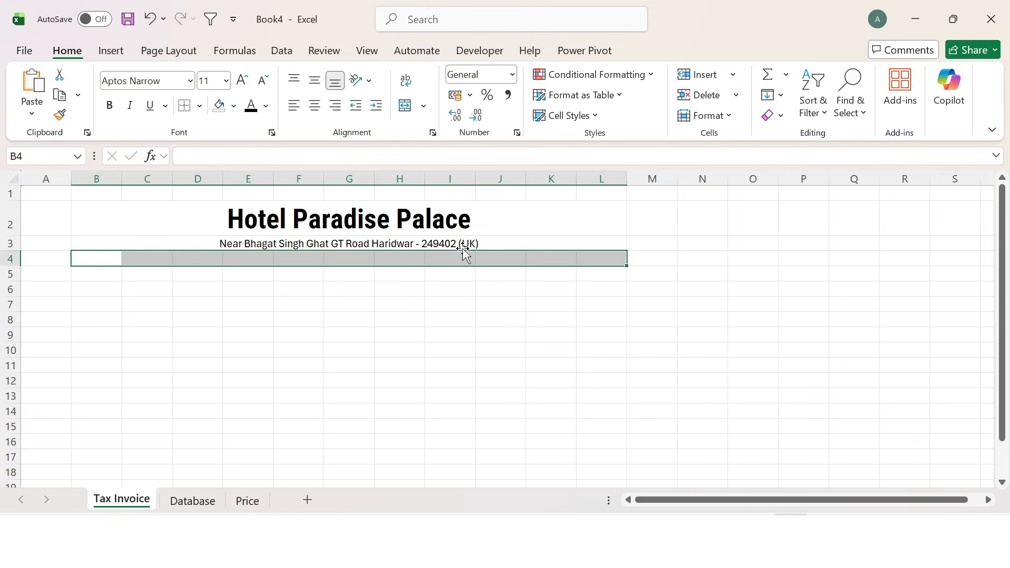
left_click(406, 106)
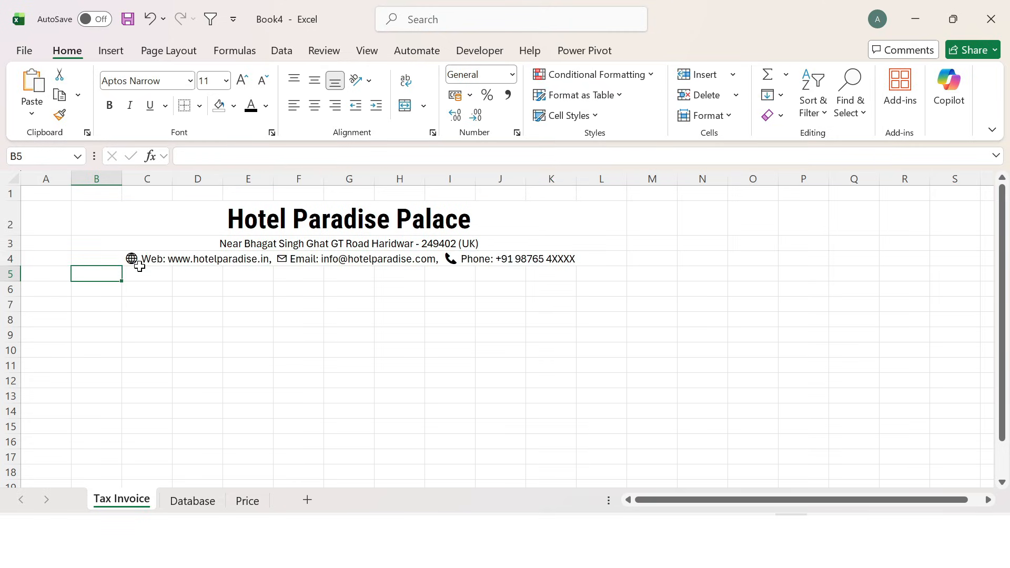
left_click_drag(99, 274, 429, 271)
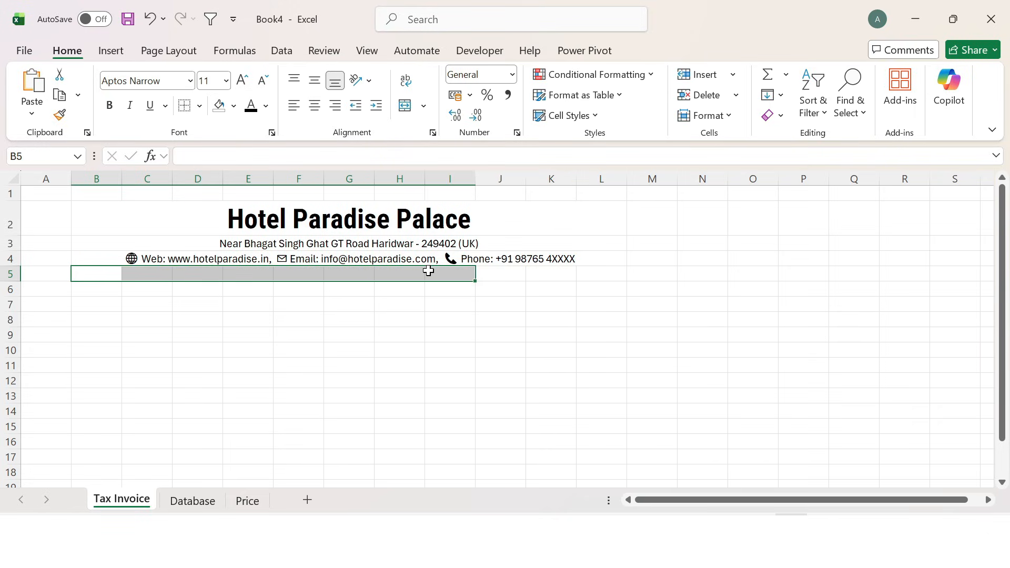
- Merge B5:I5 and enter a bold 18-pt 'Tax Invoice' title
left_click(404, 106)
type("T")
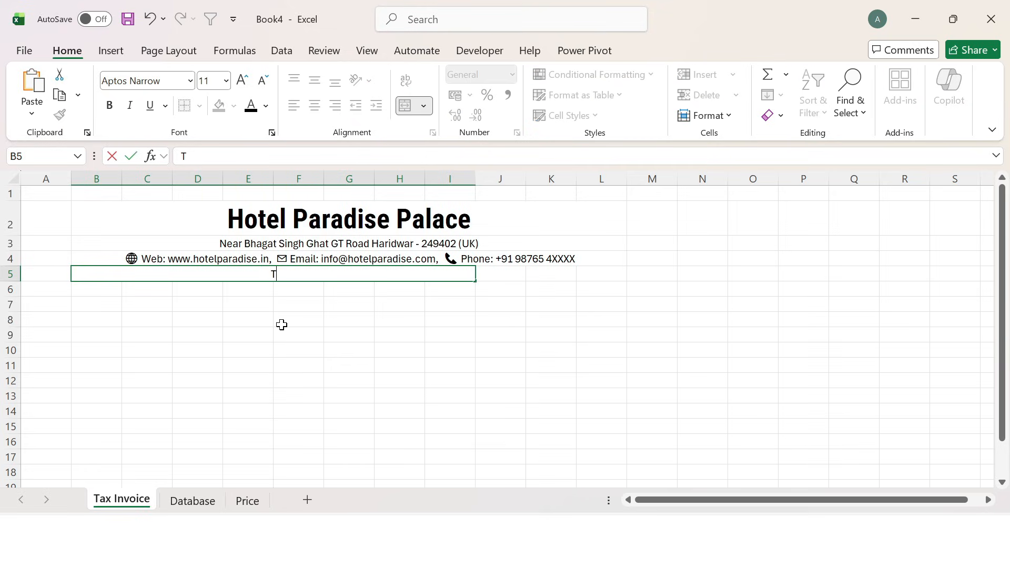
type("ax Invoice")
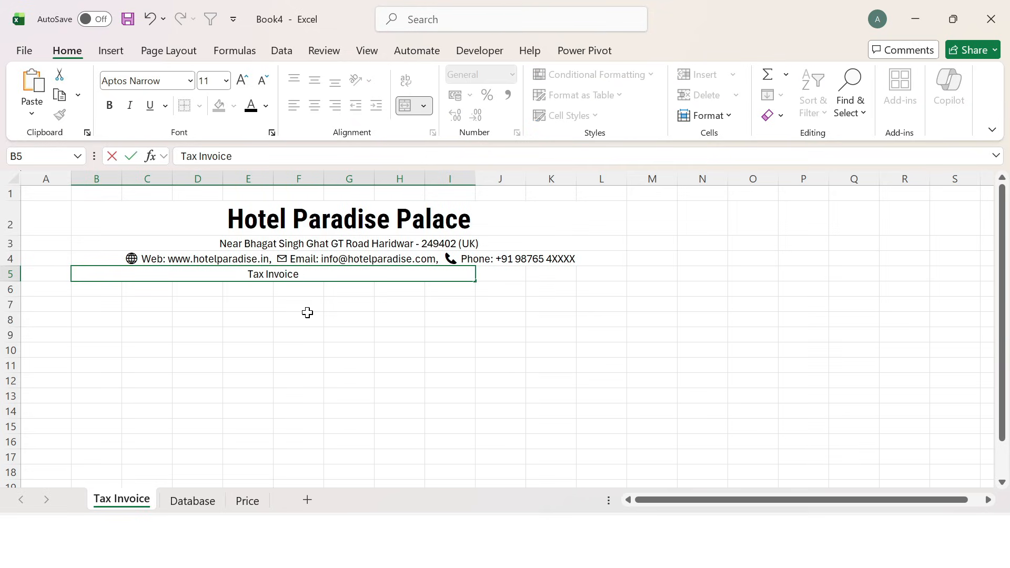
left_click(306, 315)
left_click(286, 279)
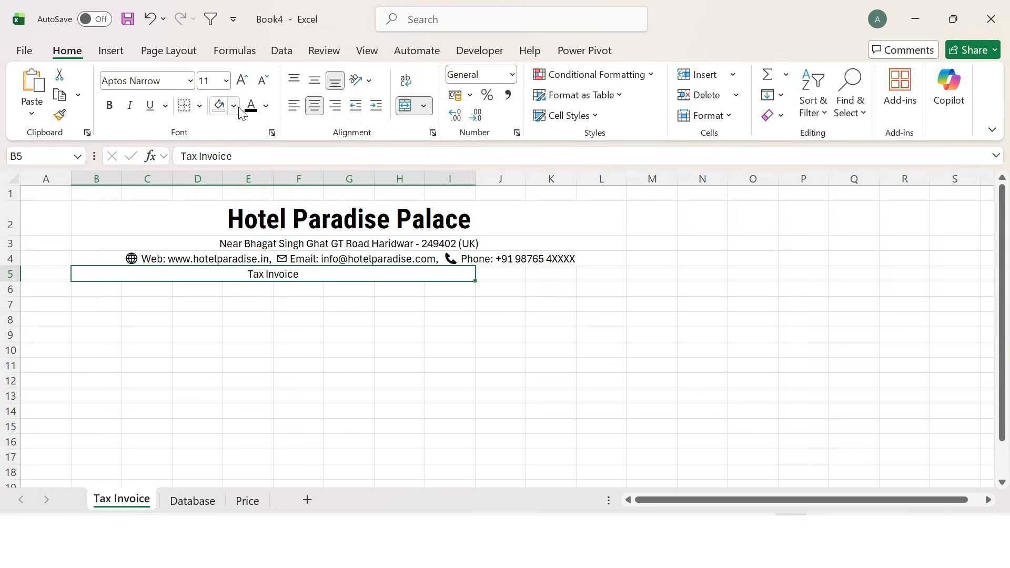
left_click(226, 81)
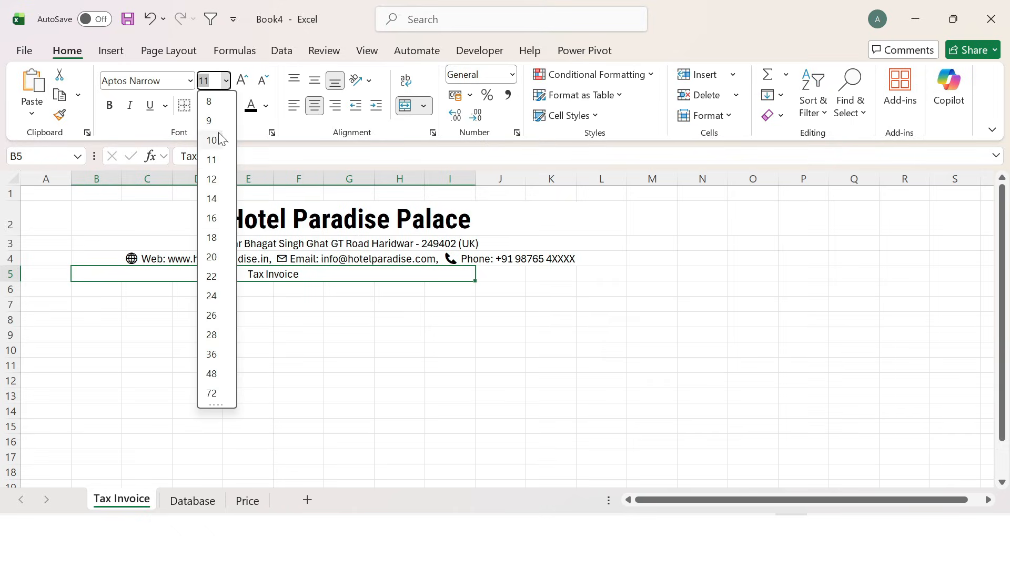
left_click(217, 238)
key("ctrl+b")
- Label J5 'Bill Date', merge K5:L5, and add a merged J6:L6 'Bill Details' heading
left_click(506, 272)
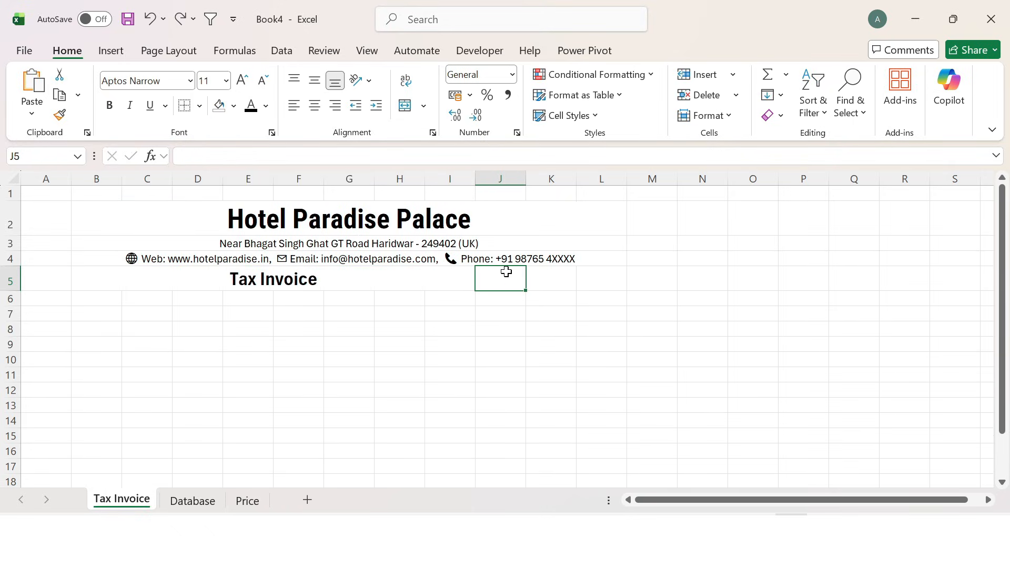
type("Bill Date")
left_click(651, 298)
left_click_drag(546, 275, 593, 278)
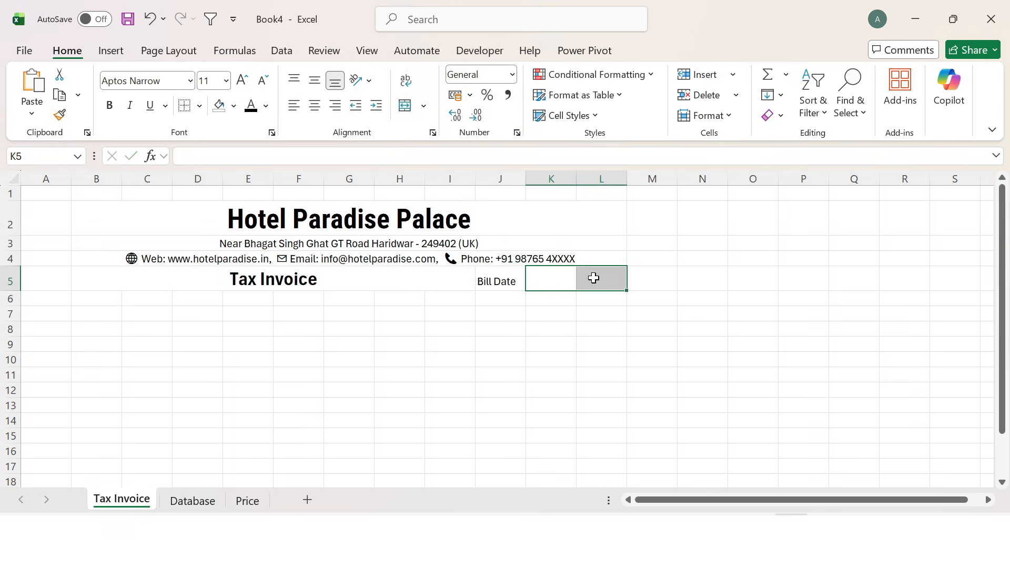
left_click(404, 106)
left_click_drag(496, 300, 598, 298)
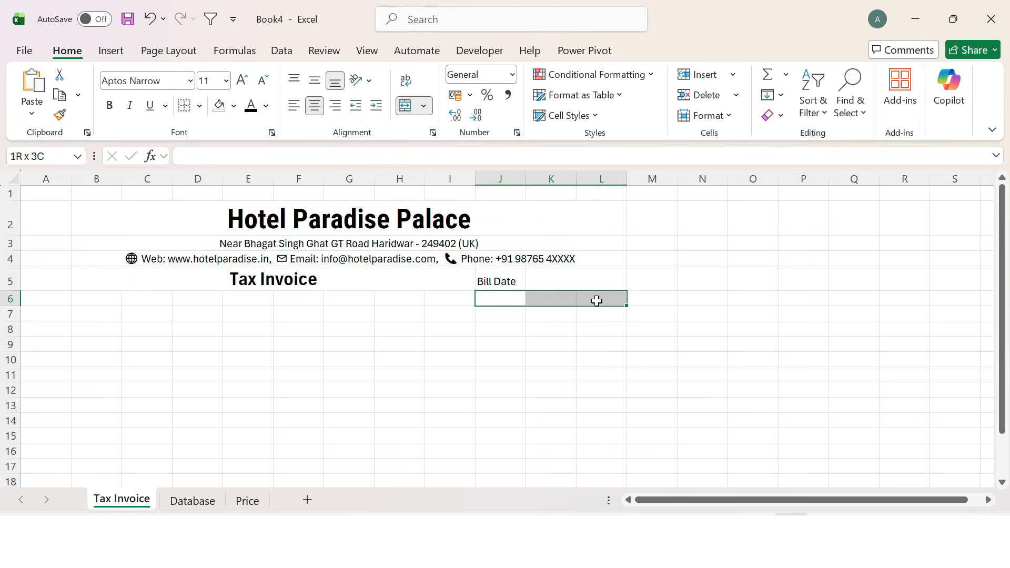
left_click(405, 106)
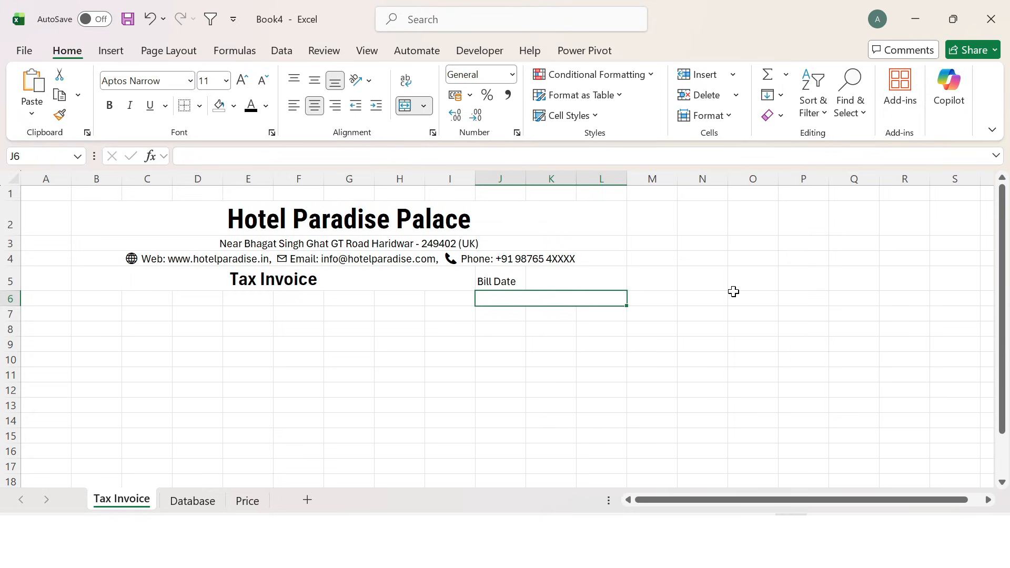
type("Bill Details")
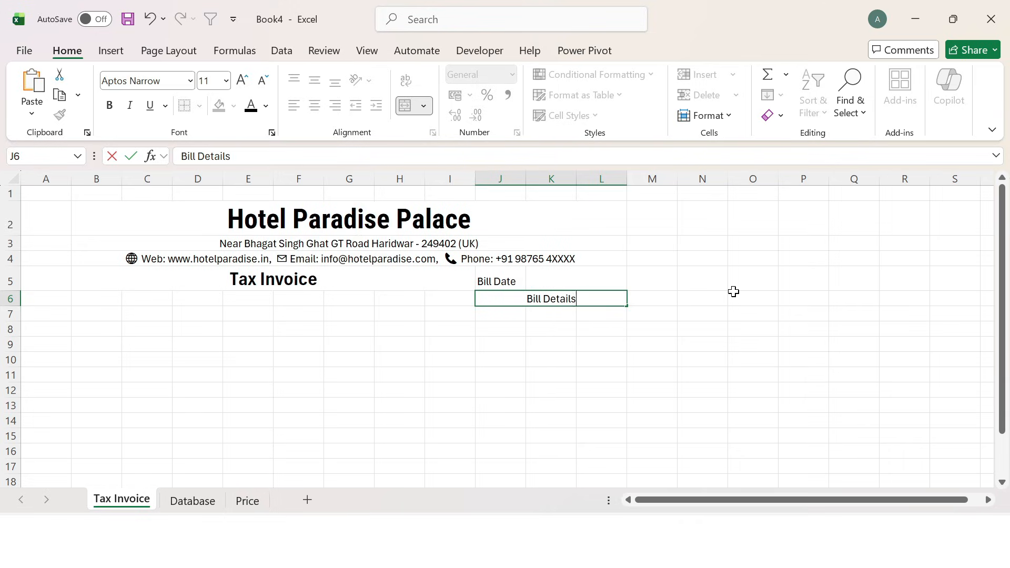
left_click(399, 299)
- Add a merged B6:I6 'Guest Details' heading; make Bill Date and Bill Details bold, vertically centred
left_click_drag(109, 300, 447, 297)
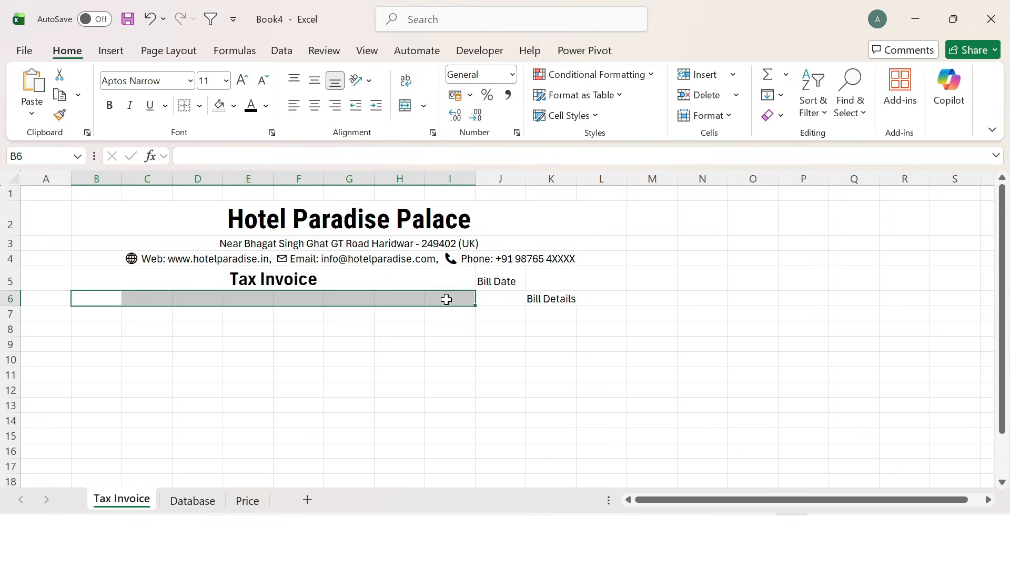
left_click(404, 105)
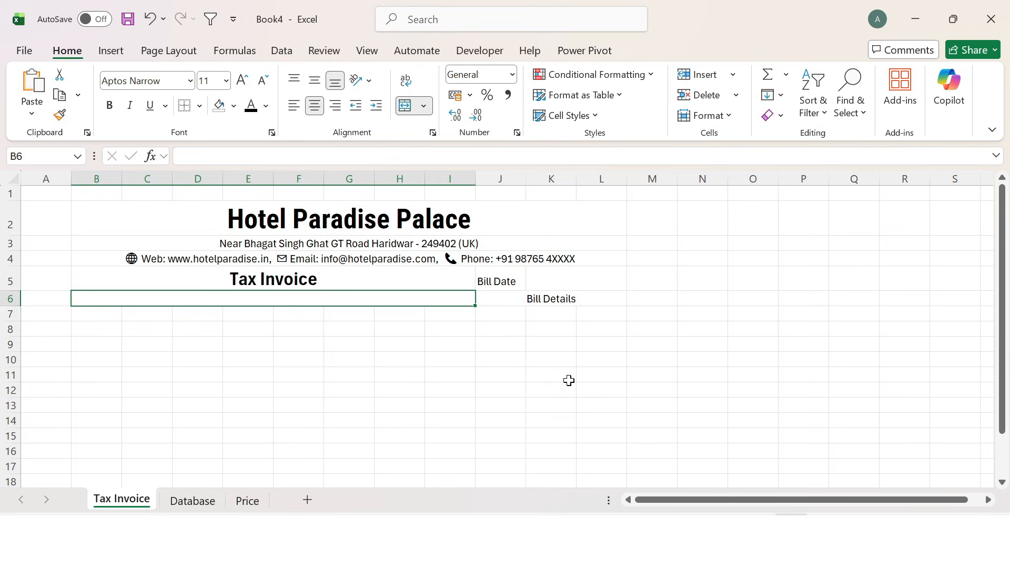
type("Guest Details")
key("Return")
left_click_drag(496, 282, 550, 297)
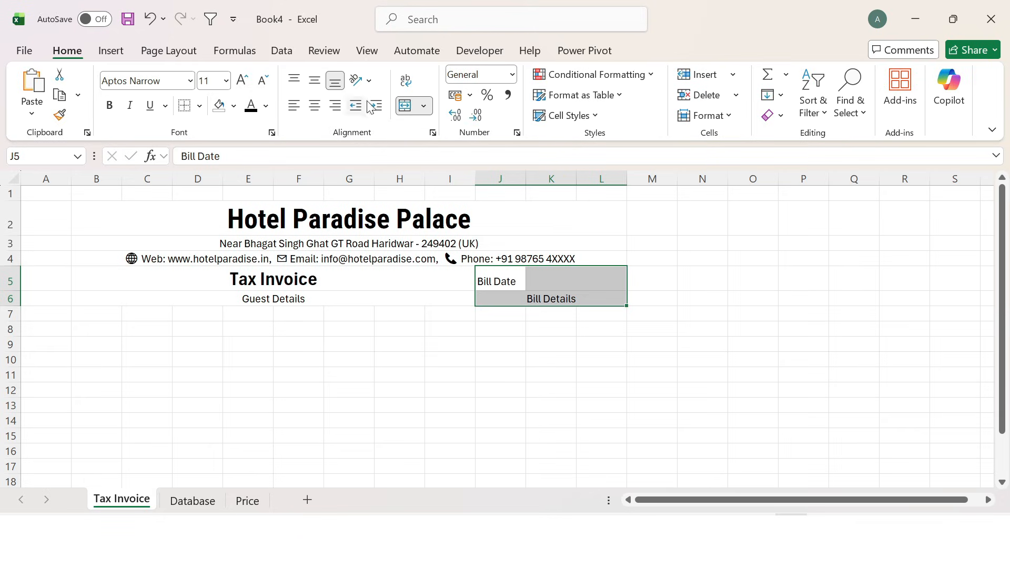
left_click(110, 106)
left_click(314, 81)
left_click(608, 355)
- Label J7 'Bill No.' and select K7:L7 beside it
left_click(499, 318)
type("Bill No.")
left_click_drag(551, 314, 601, 314)
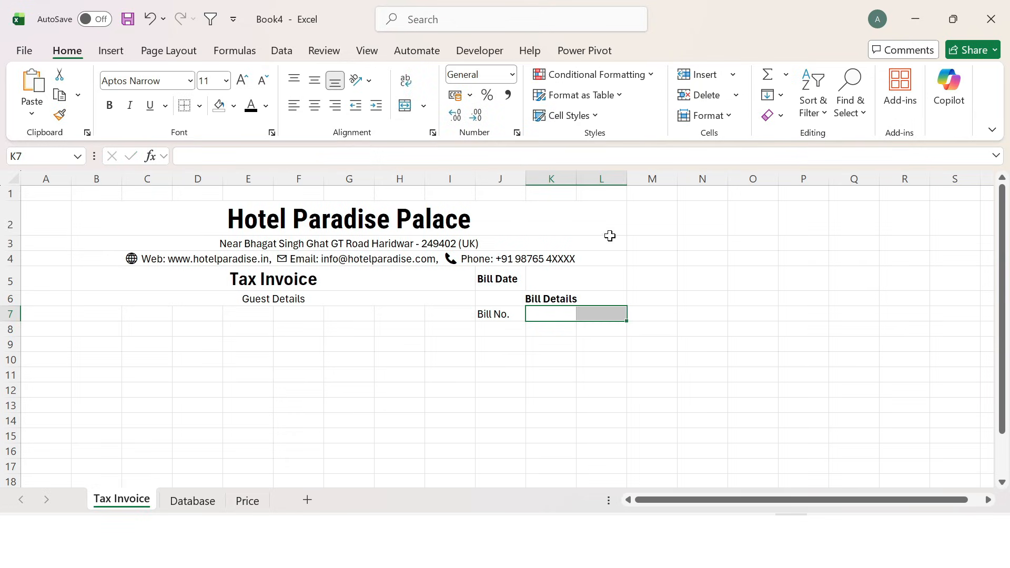
- Undo the K7:L7 merge and enter Check In Date, Check Out Date and Room Details in J8:J10
left_click(405, 105)
key("ctrl+z")
left_click(517, 329)
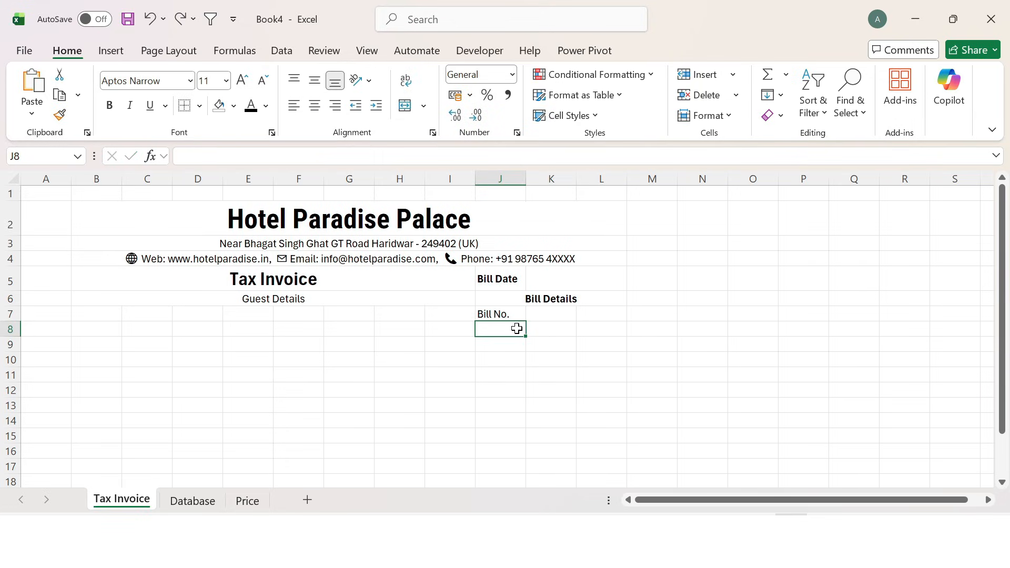
type("Check In Date")
key("Return")
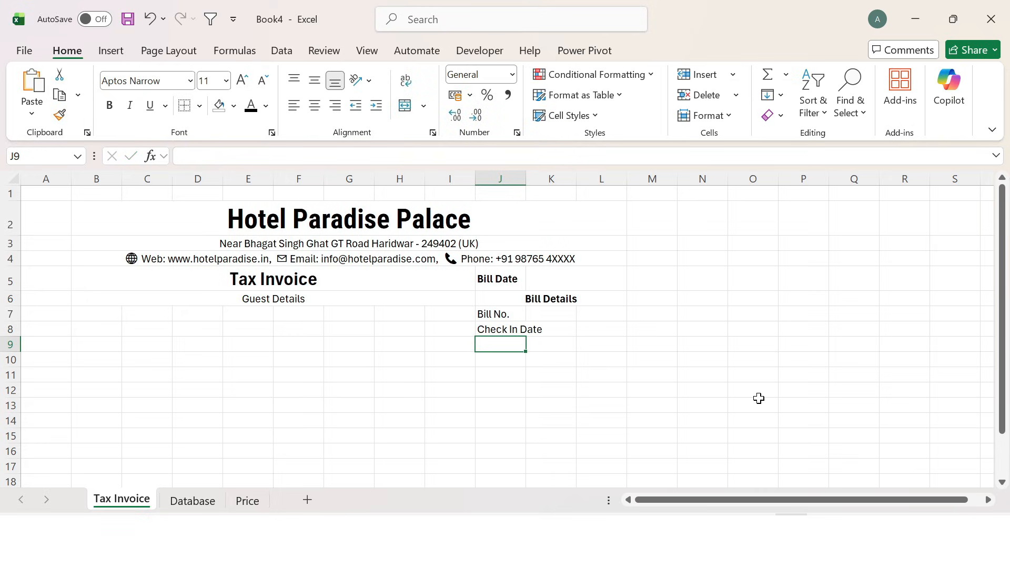
type("Check Out Date")
key("Return")
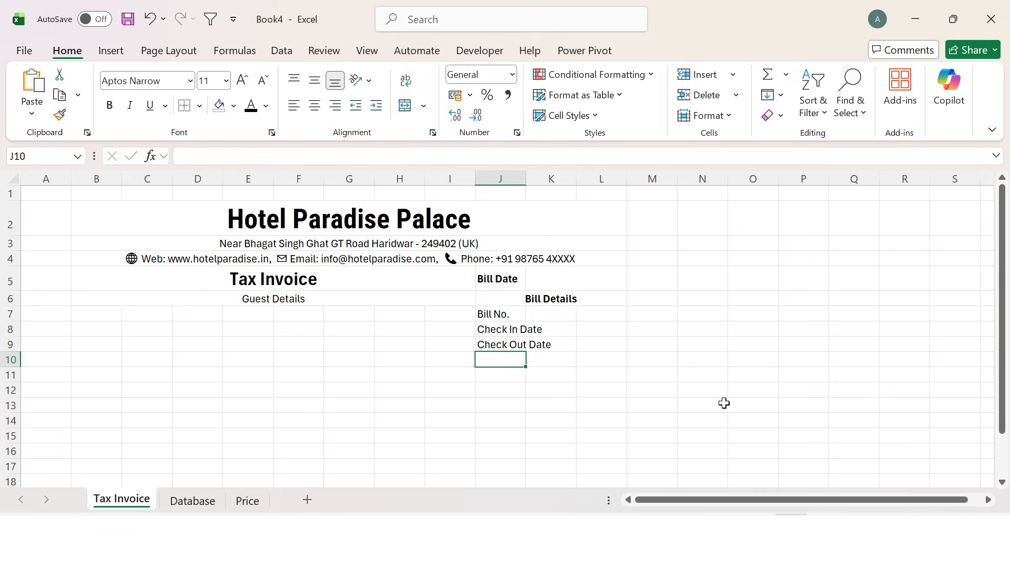
type("Room Details")
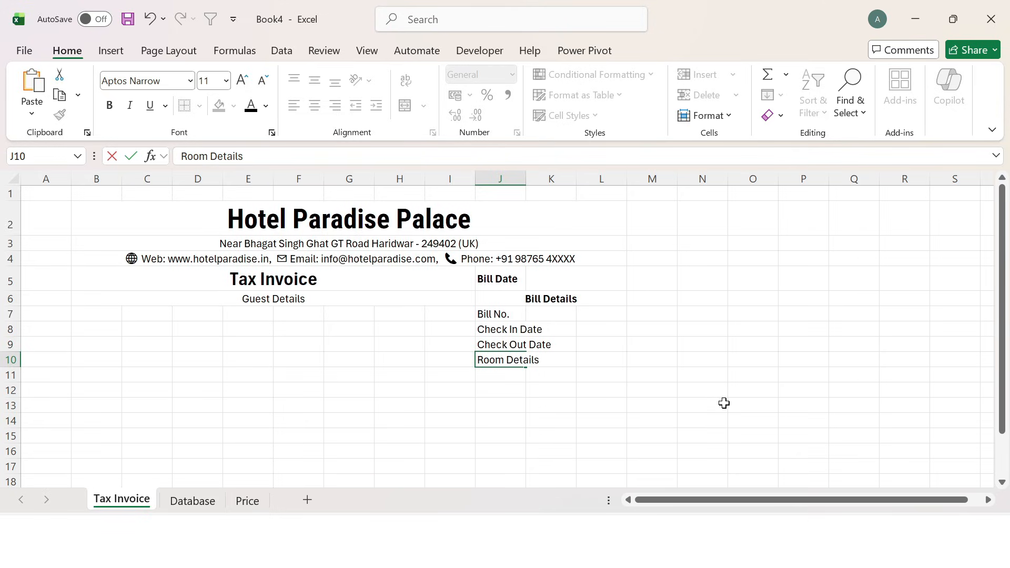
key("Return")
- Add No. Of Days, Adults, Female and Children in J11:J14, then select J7:J14
type("No. Of Days")
key("Return")
type("Adu")
key("Return")
type("F")
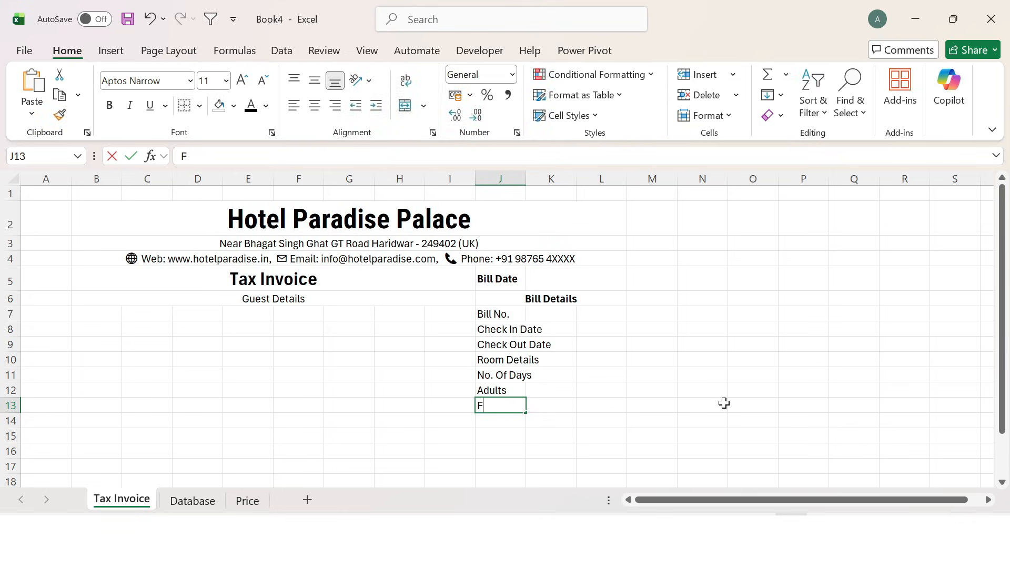
type("emale")
key("Return")
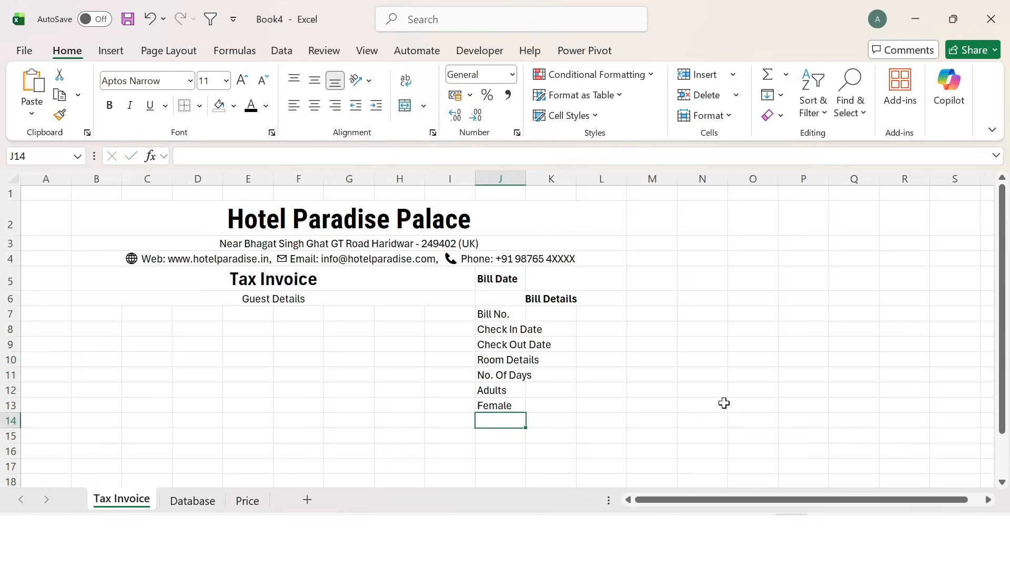
type("Children")
left_click(723, 403)
left_click_drag(510, 315, 506, 421)
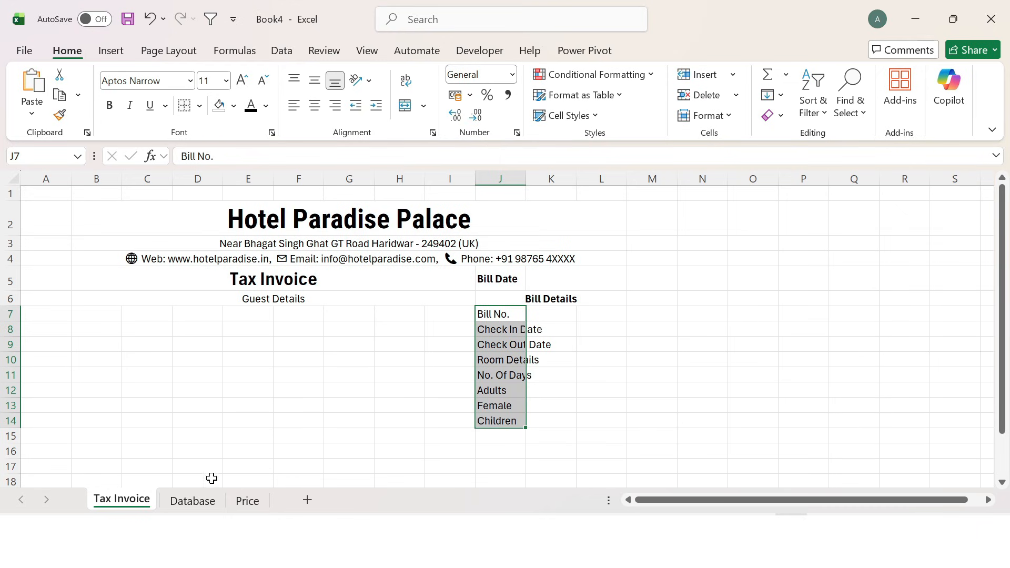
left_click(179, 501)
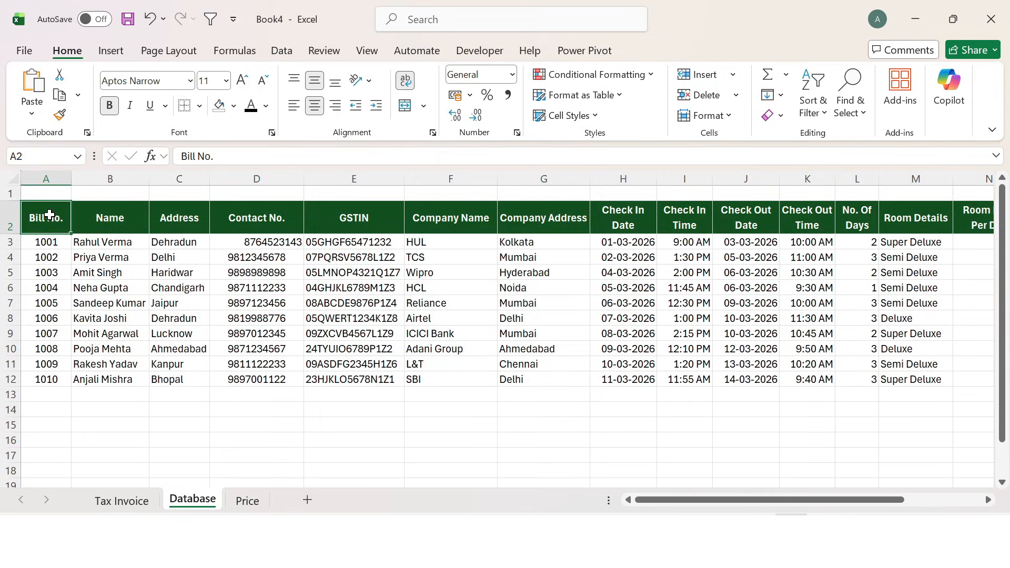
key("Right")
key("Right")
key("Right")
key("Right")
key("Right")
key("Right")
key("Right")
key("Right")
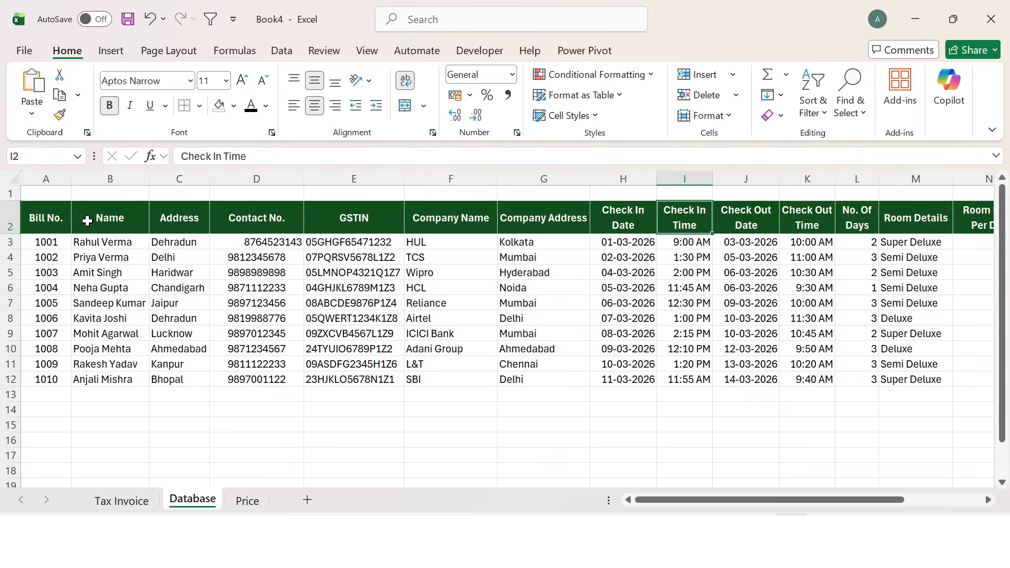
left_click(52, 218)
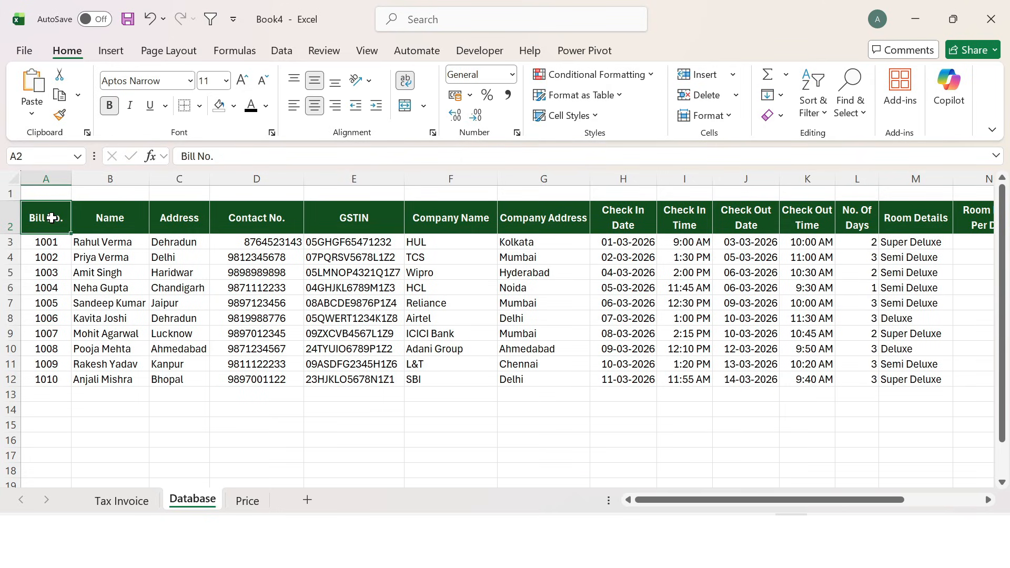
left_click(153, 500)
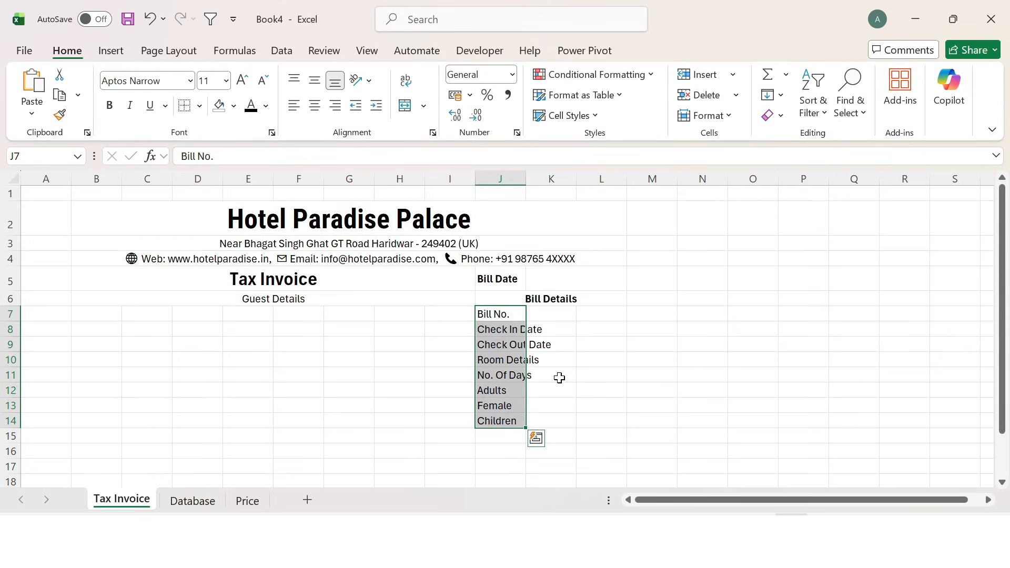
- Add a Room Rent Per Day label in J15, autofit column J, and merge K7:L7
left_click(494, 433)
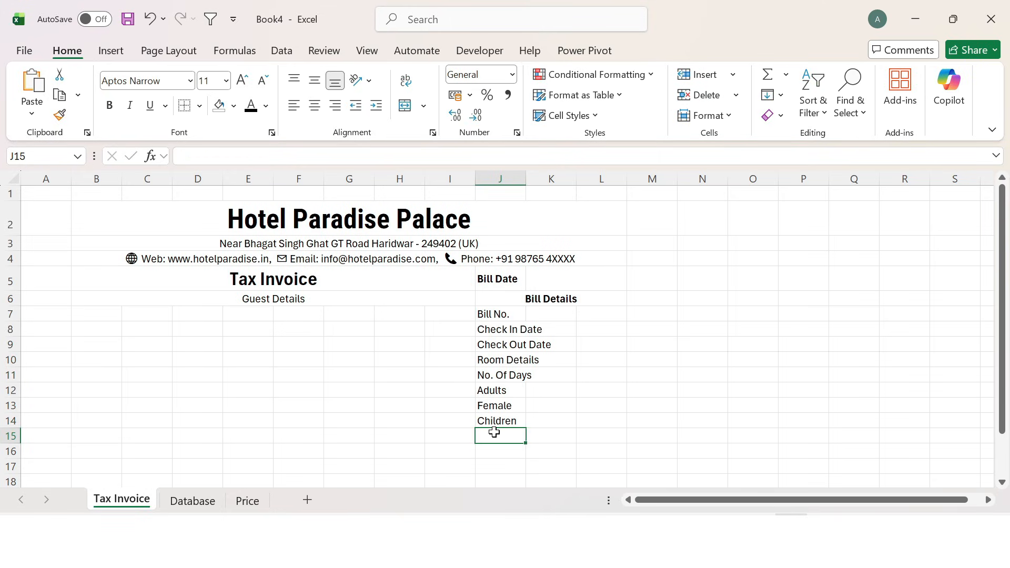
type("Room Rent Per Day")
key("Tab")
key("Tab")
key("Tab")
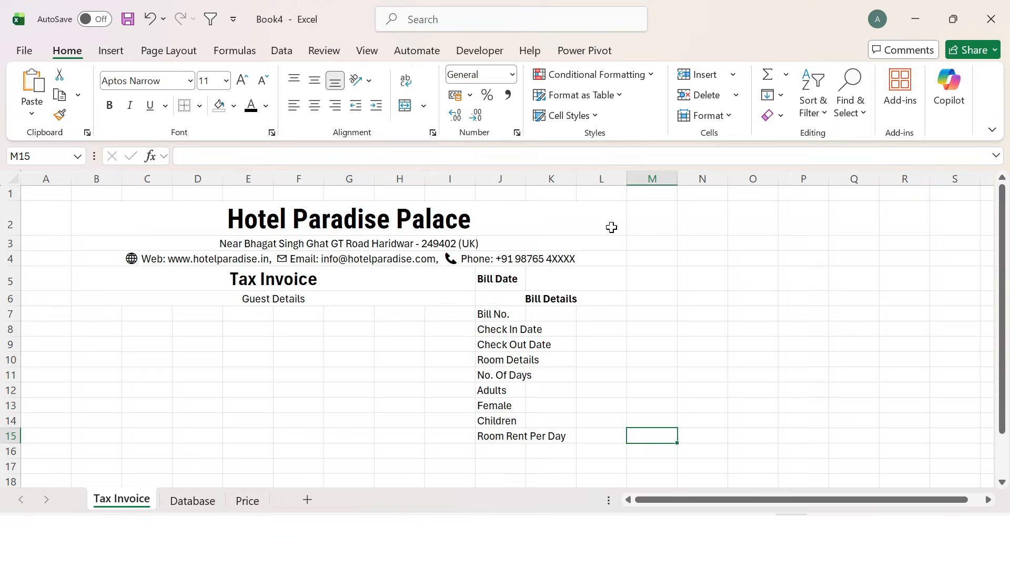
double_click(525, 180)
left_click_drag(601, 315, 646, 316)
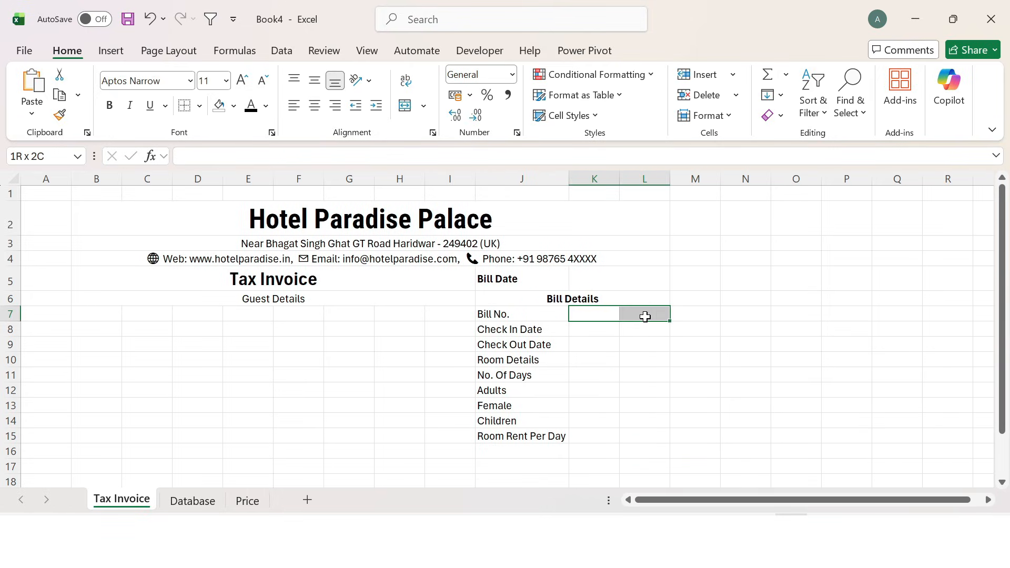
left_click(404, 107)
left_click(743, 390)
- Put an outside border around B2:L4 and All Borders on the row 5–6 header block
left_click_drag(389, 221, 388, 256)
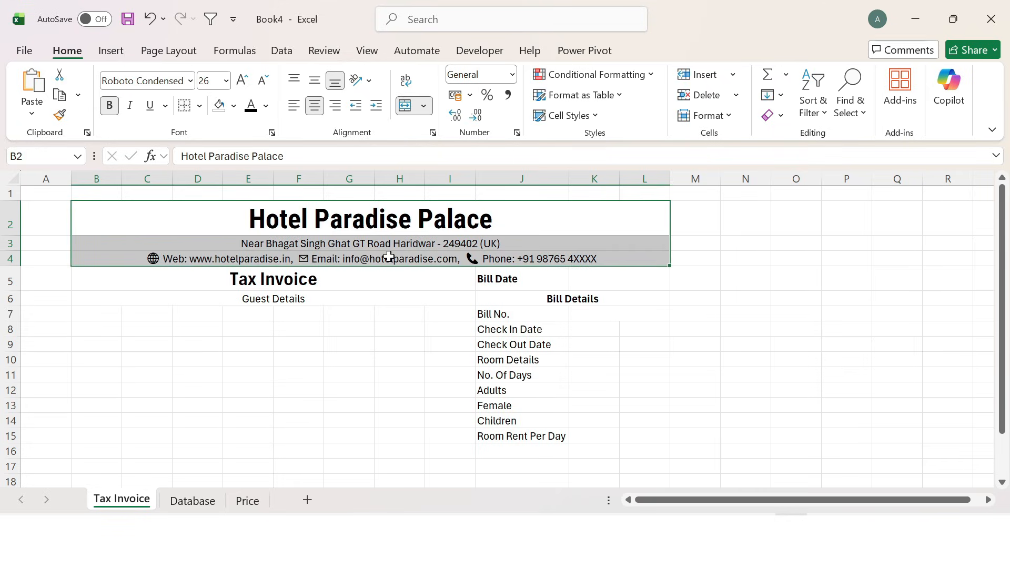
left_click(199, 105)
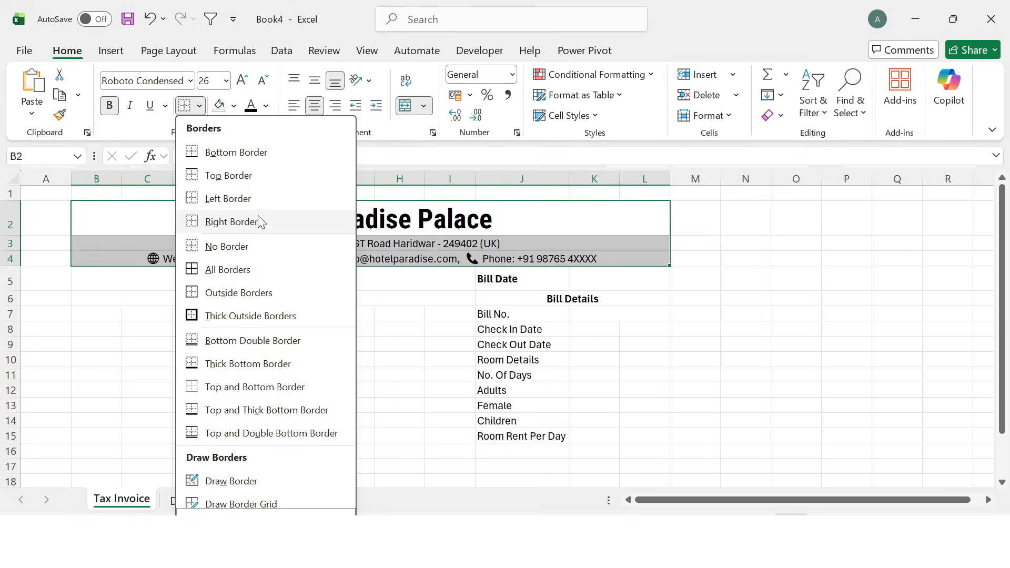
left_click(242, 293)
left_click_drag(192, 278, 554, 295)
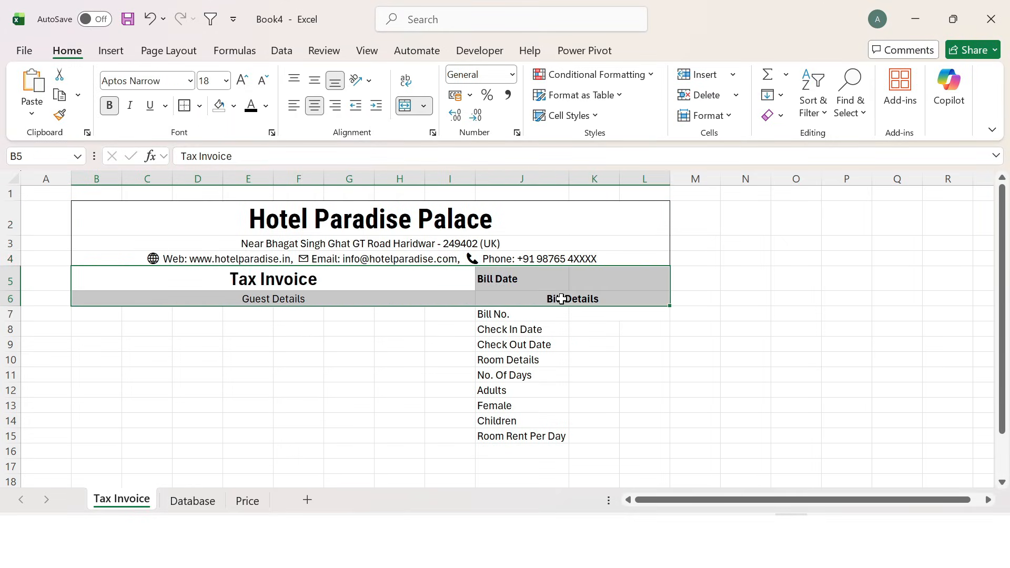
left_click(200, 106)
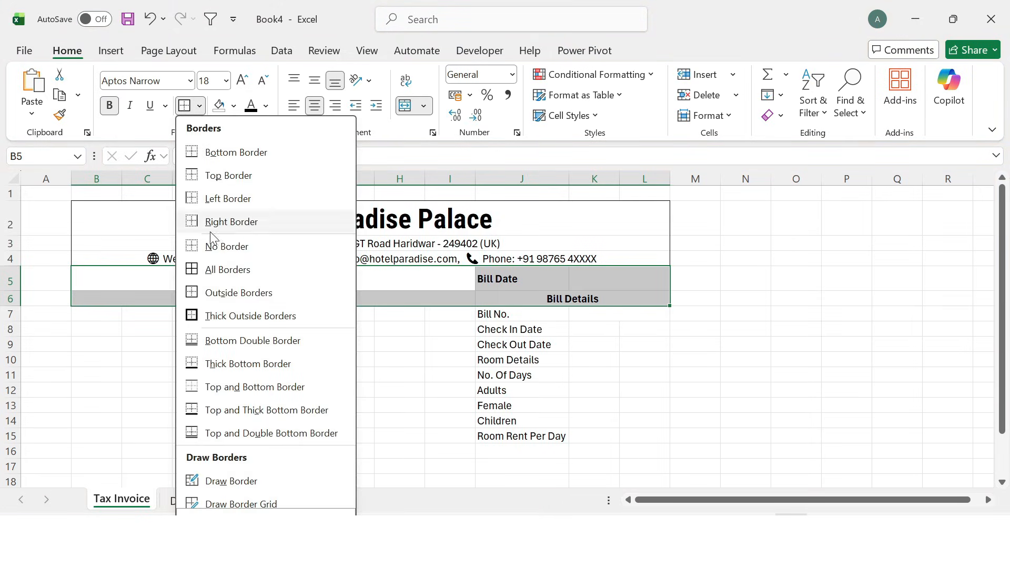
left_click(214, 268)
left_click(796, 421)
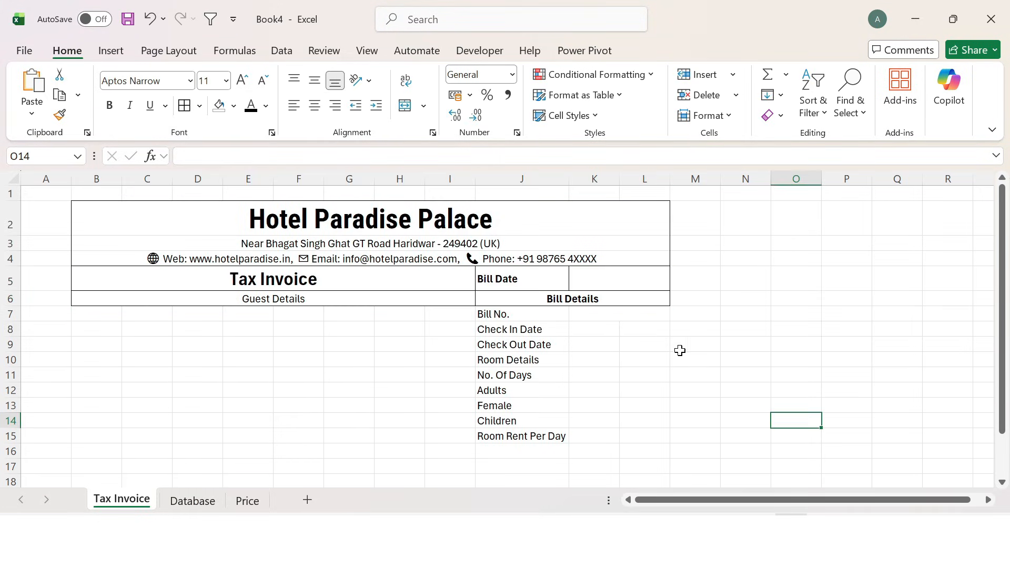
- Give K7 a List data validation sourced from Database!$A$3:$A$34
left_click(623, 313)
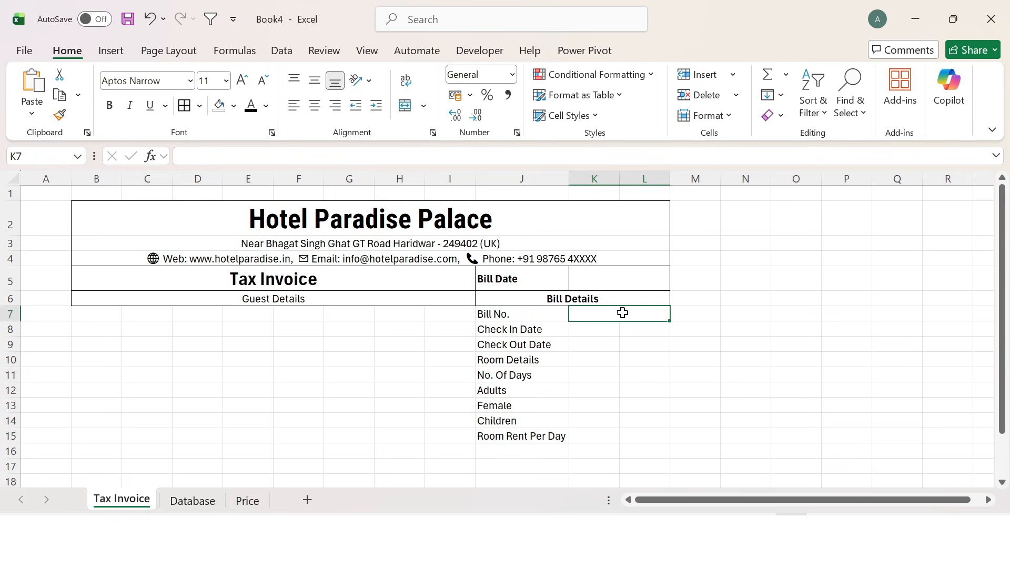
key("alt+a")
key("v")
key("v")
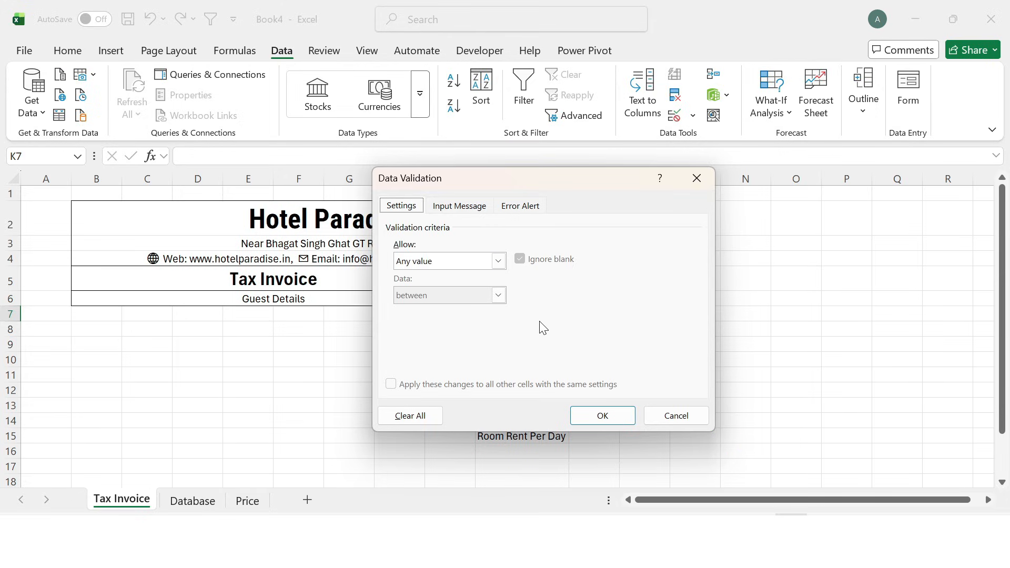
left_click(499, 262)
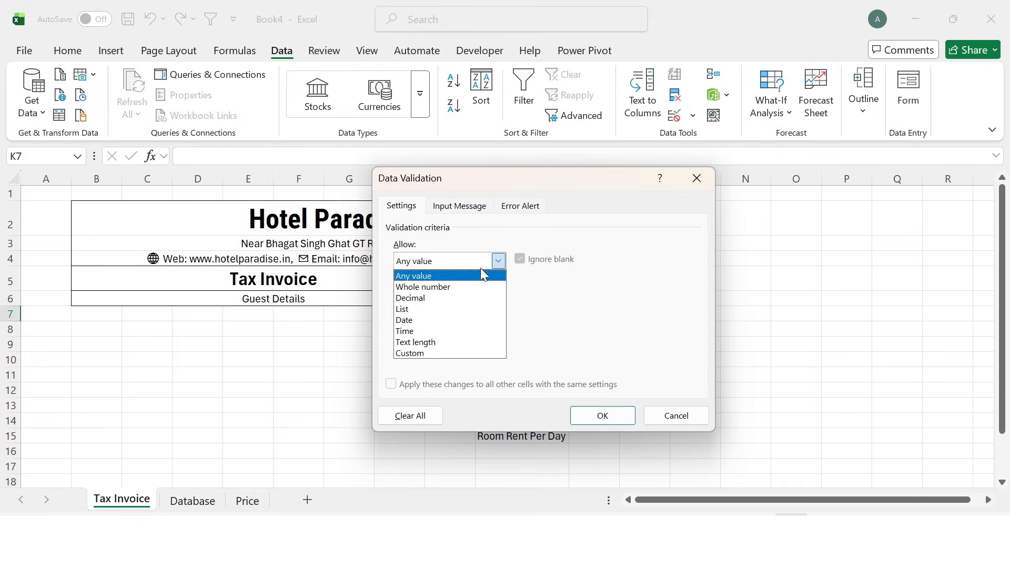
left_click(417, 314)
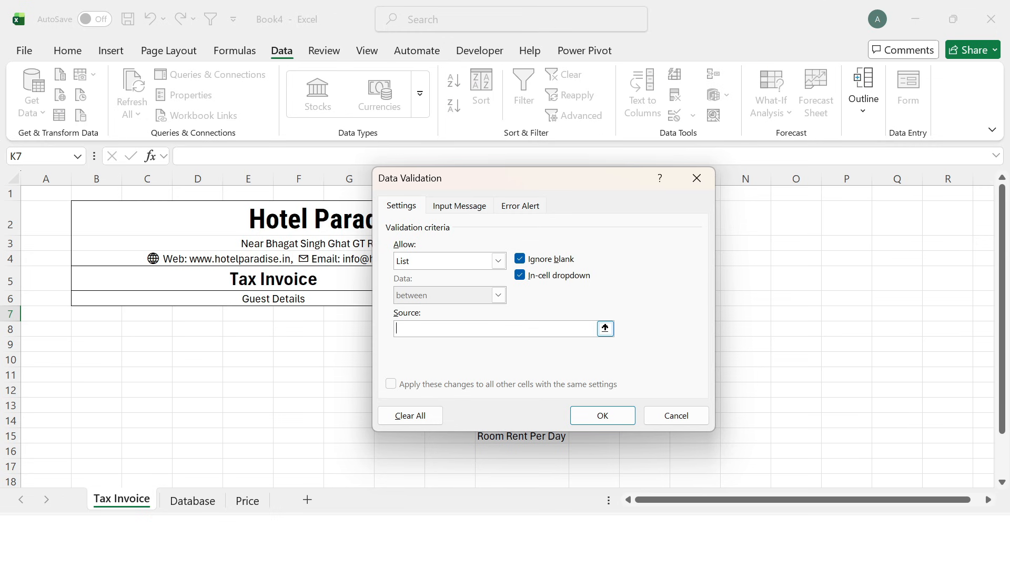
left_click(203, 502)
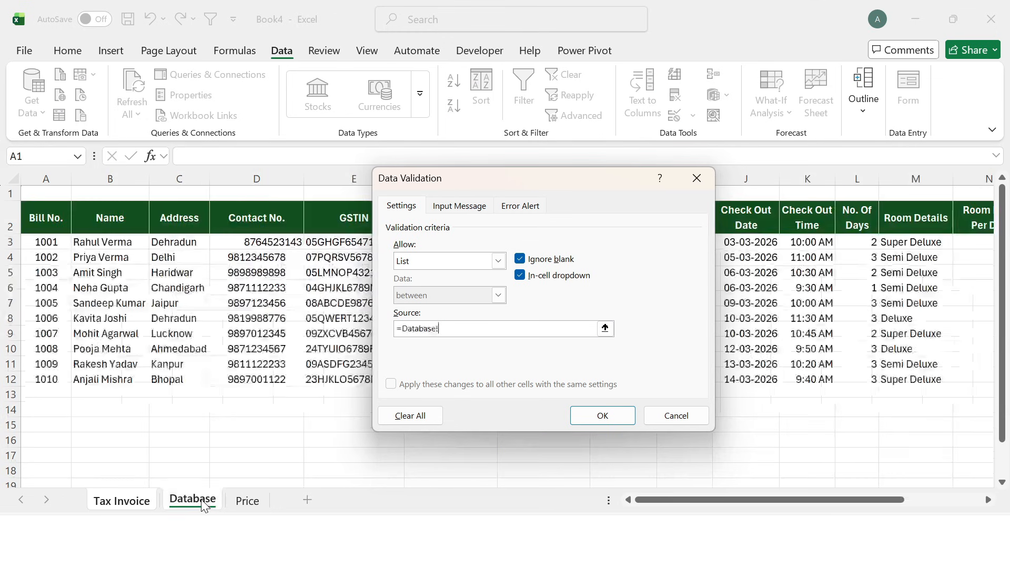
left_click_drag(45, 241, 46, 466)
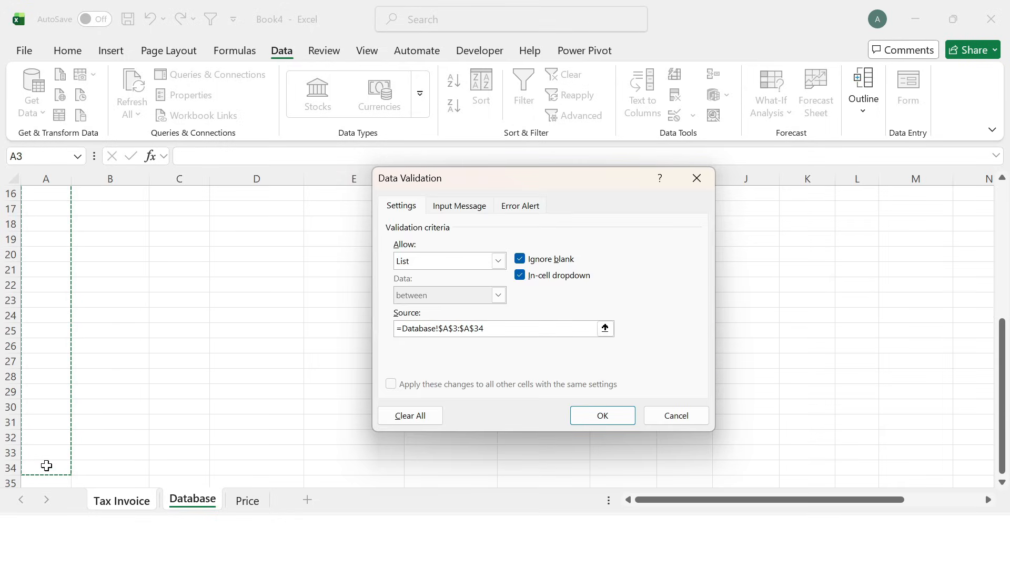
left_click(581, 416)
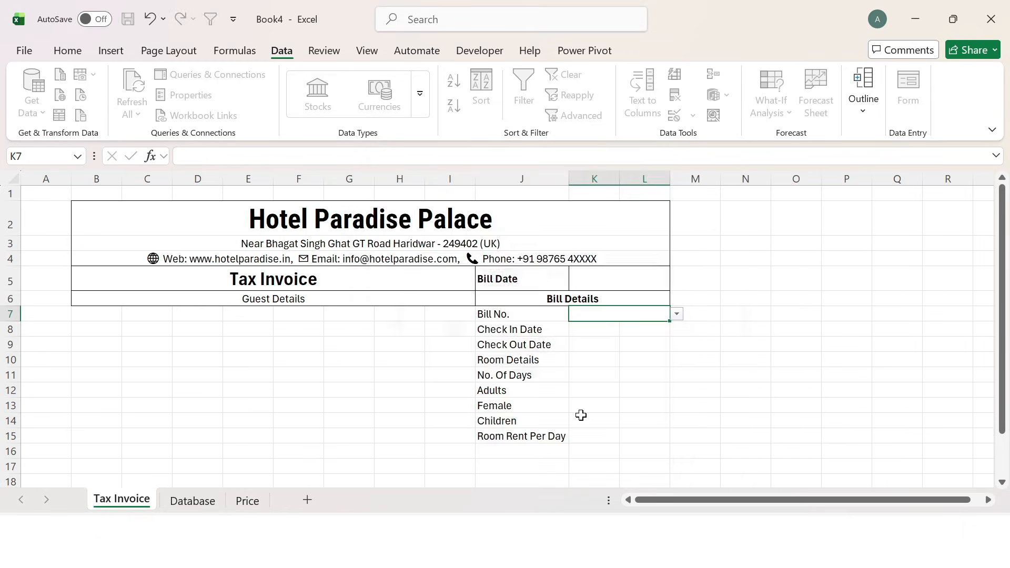
- Choose bill 1005 from K7's dropdown and select the guest details area B7:I15
left_click(678, 315)
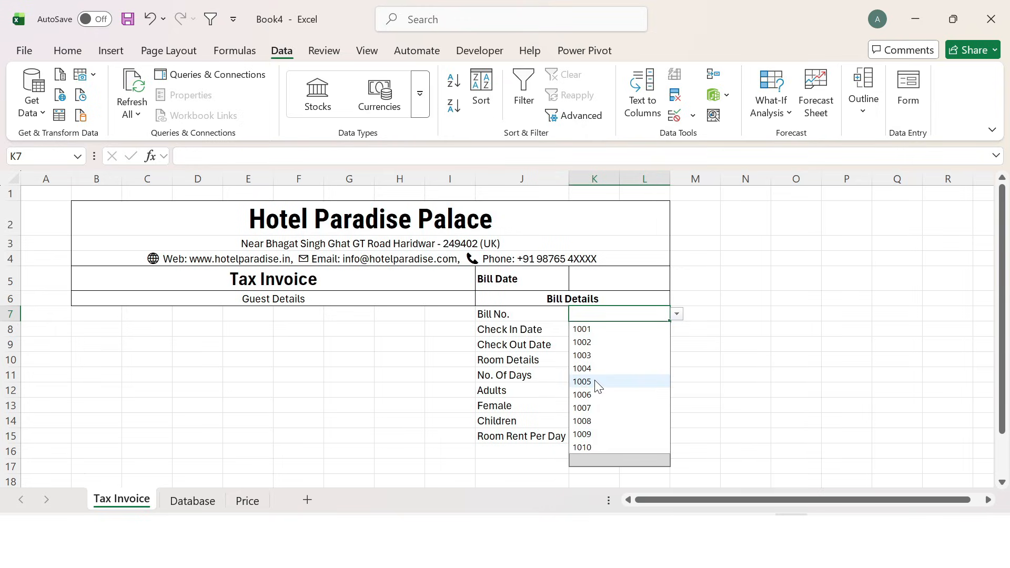
left_click(594, 382)
left_click(90, 313)
left_click_drag(90, 313, 433, 440)
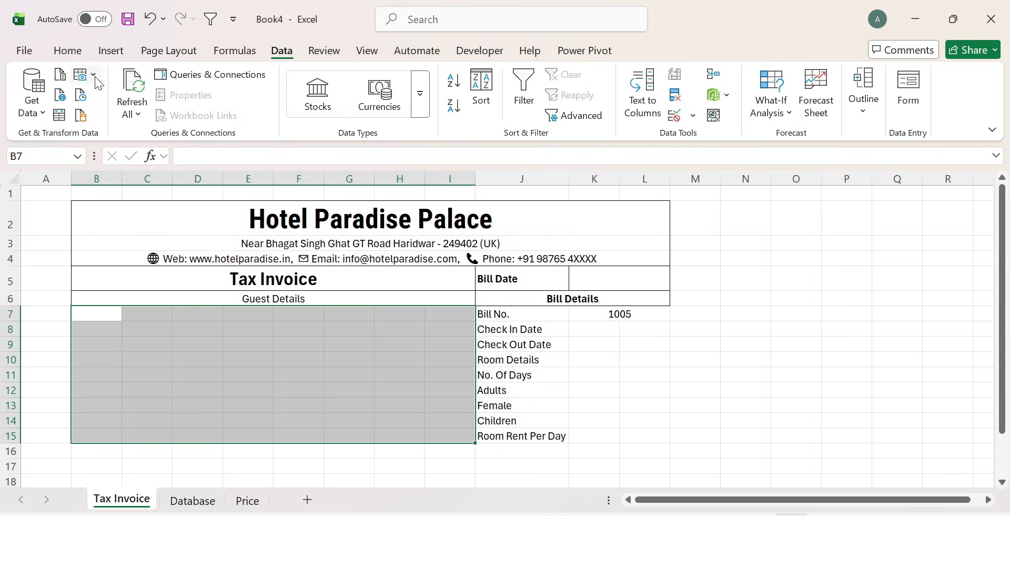
- Outline B7:I15 with Outside Borders and merge B8:C8 with the label Name
left_click(79, 52)
left_click(200, 105)
left_click(239, 293)
left_click_drag(90, 327, 143, 333)
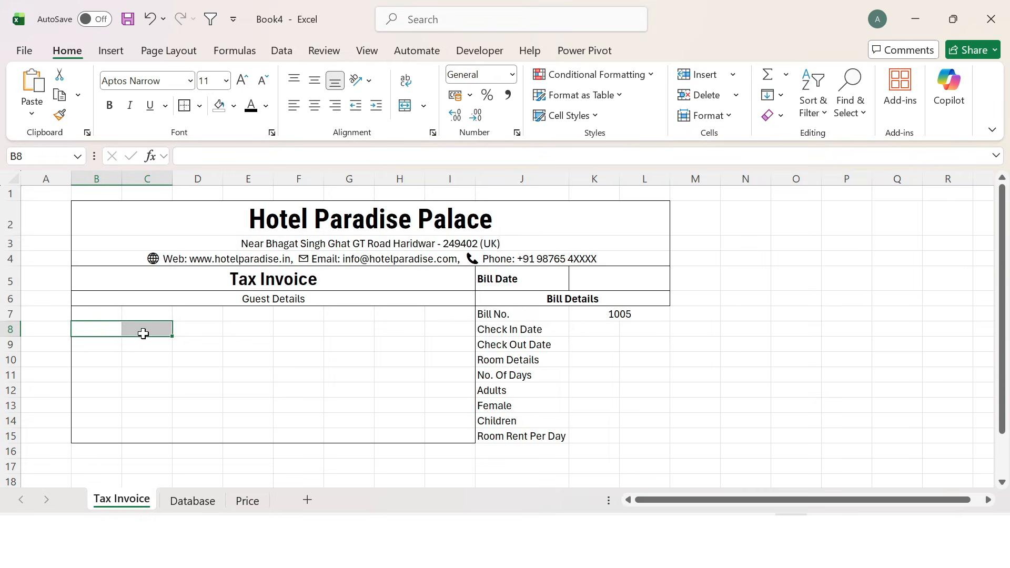
left_click(405, 106)
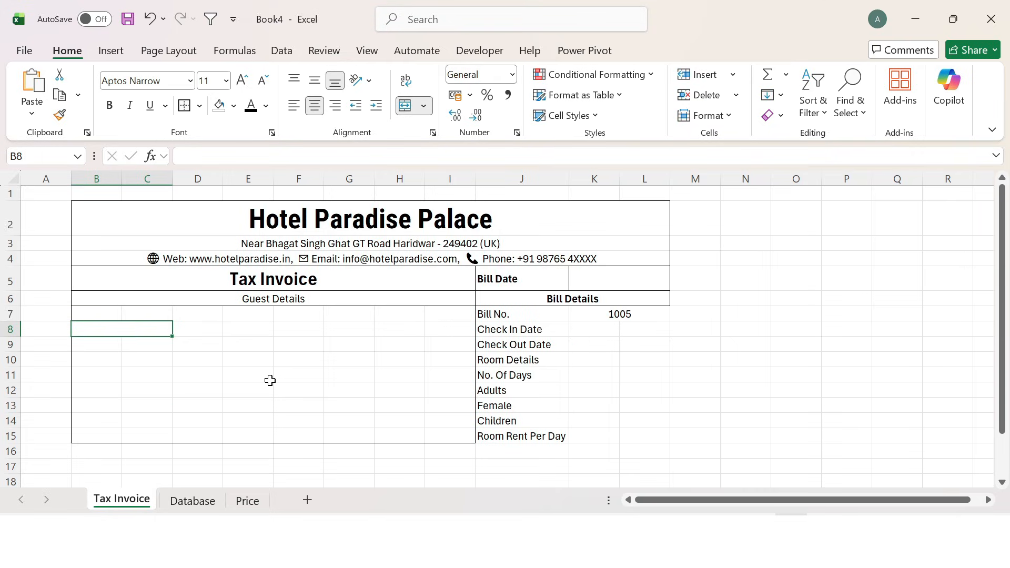
type("Name")
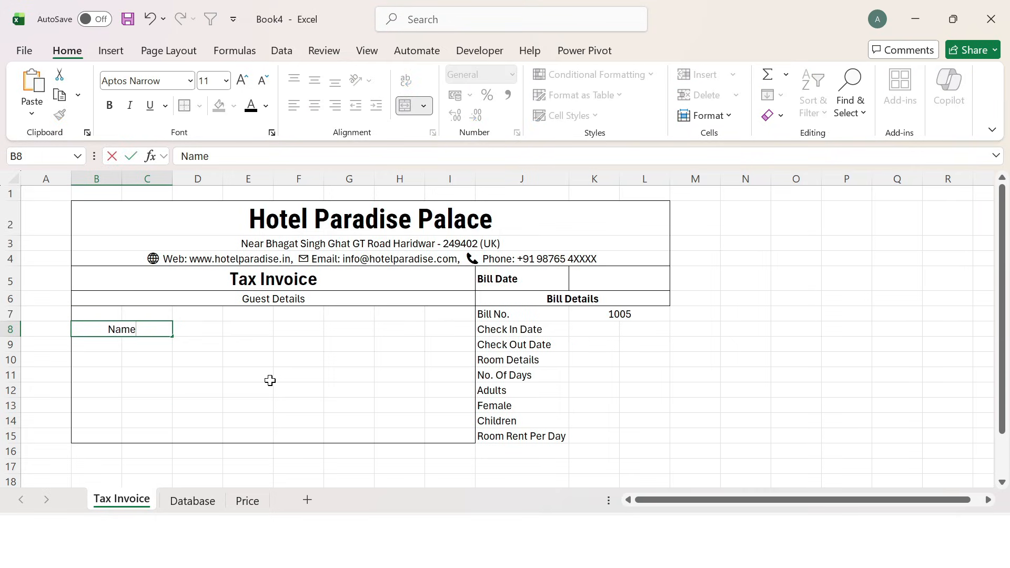
- Apply the custom number format @: to B8 so it shows Name:, then right-align it
key("ctrl+1")
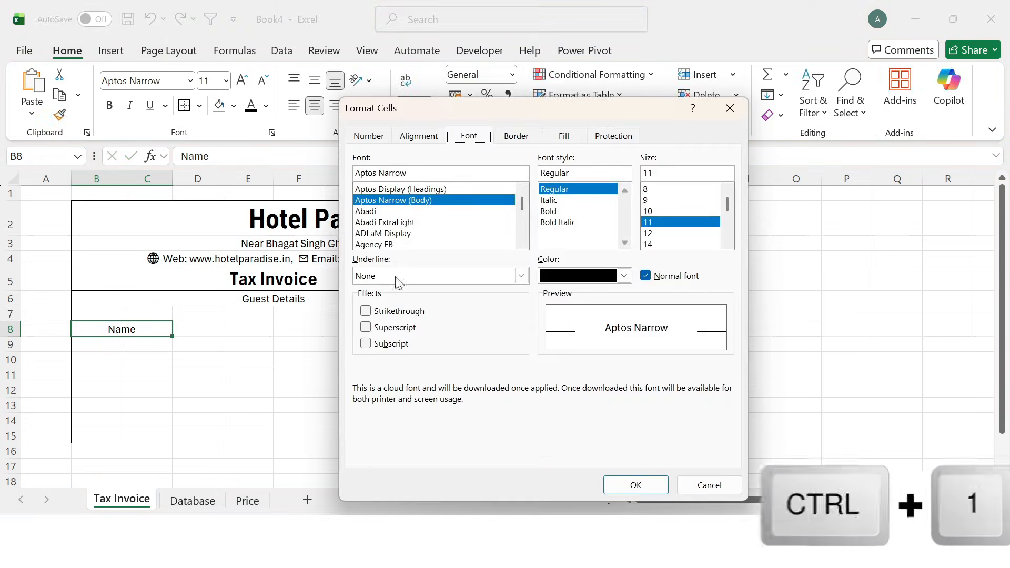
left_click(363, 140)
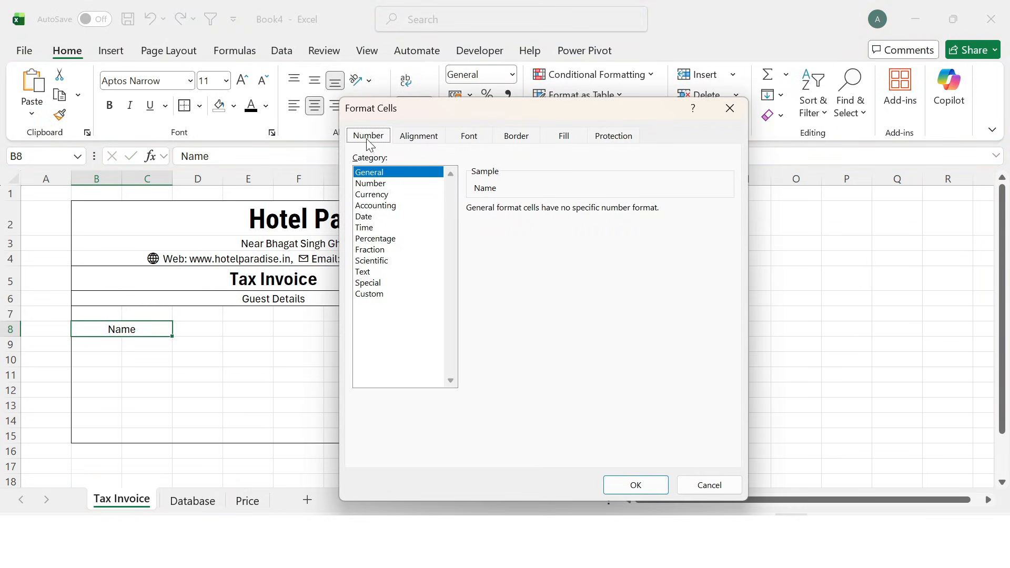
left_click(383, 296)
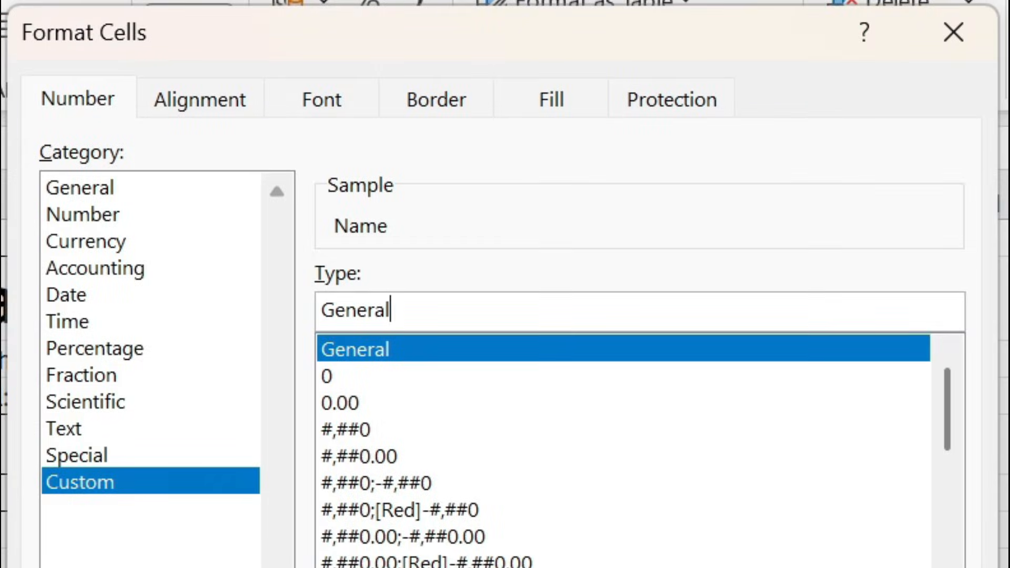
key("BackSpace")
key("BackSpace")
key("BackSpace")
key("BackSpace")
key("BackSpace")
key("BackSpace")
key("BackSpace")
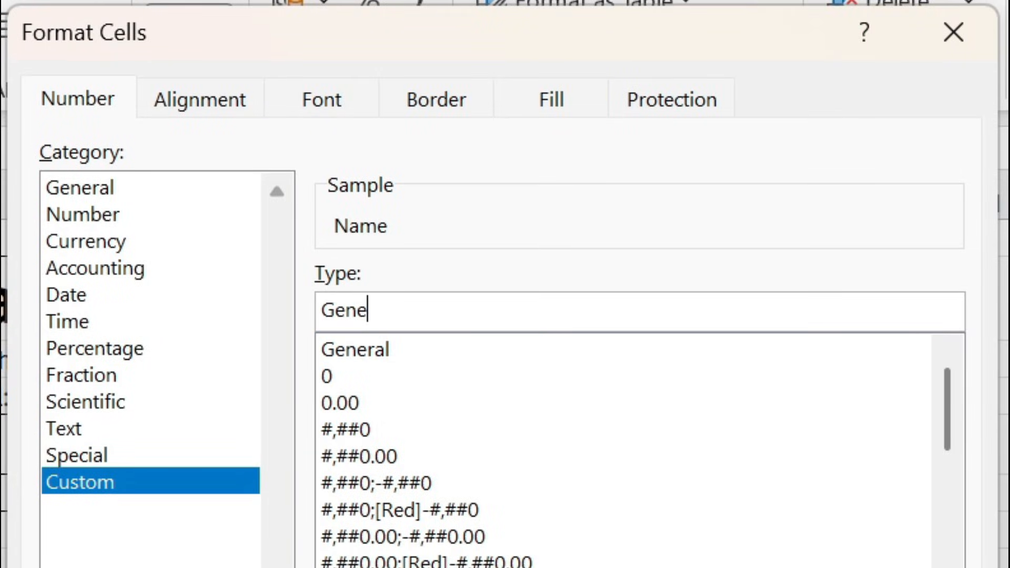
type("@:")
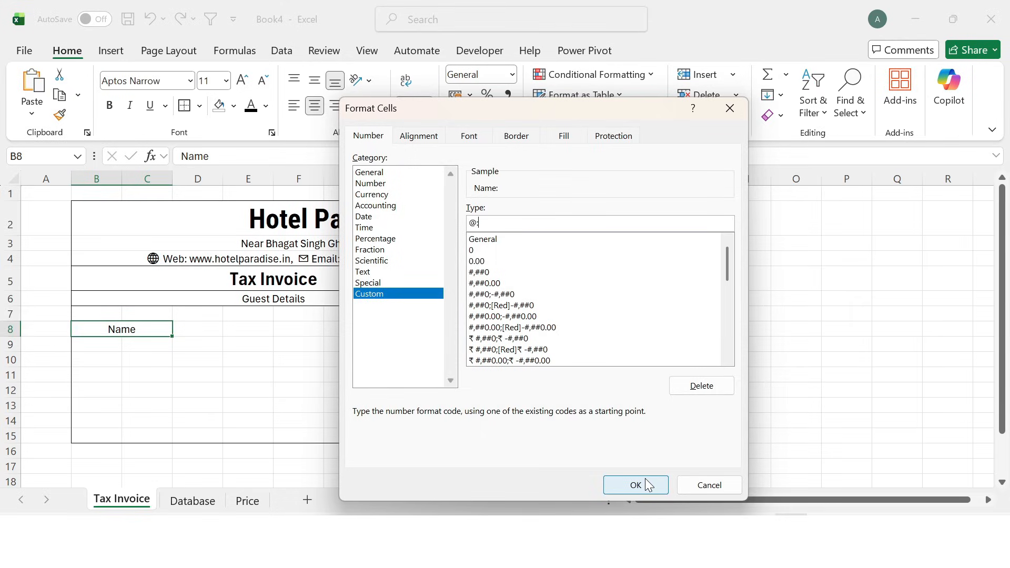
left_click(645, 478)
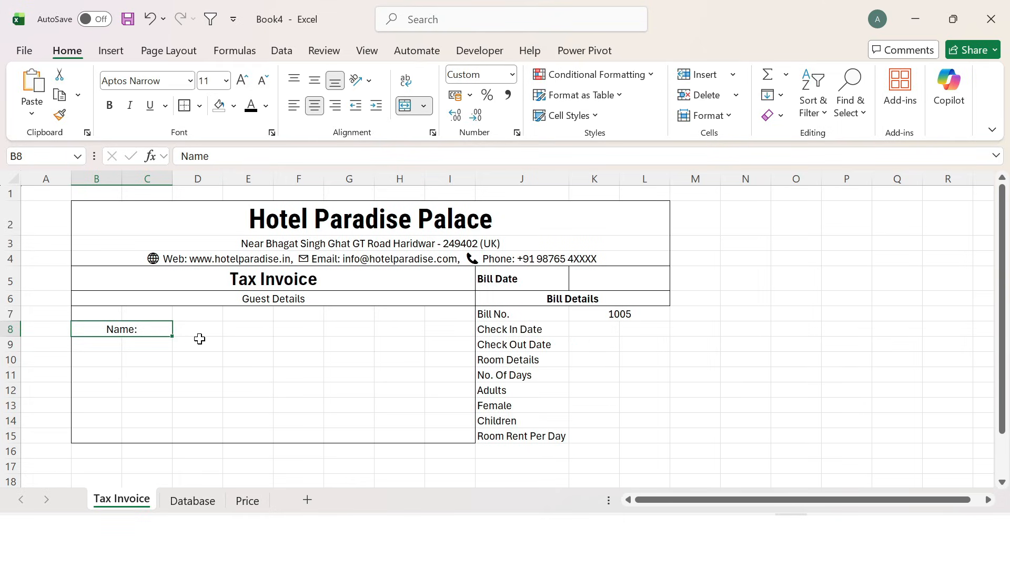
left_click(335, 106)
- Fill the Name: label down to B13 and relabel B9:B11 as Address:, Contact No.: and GSTIN
left_click_drag(172, 336, 179, 415)
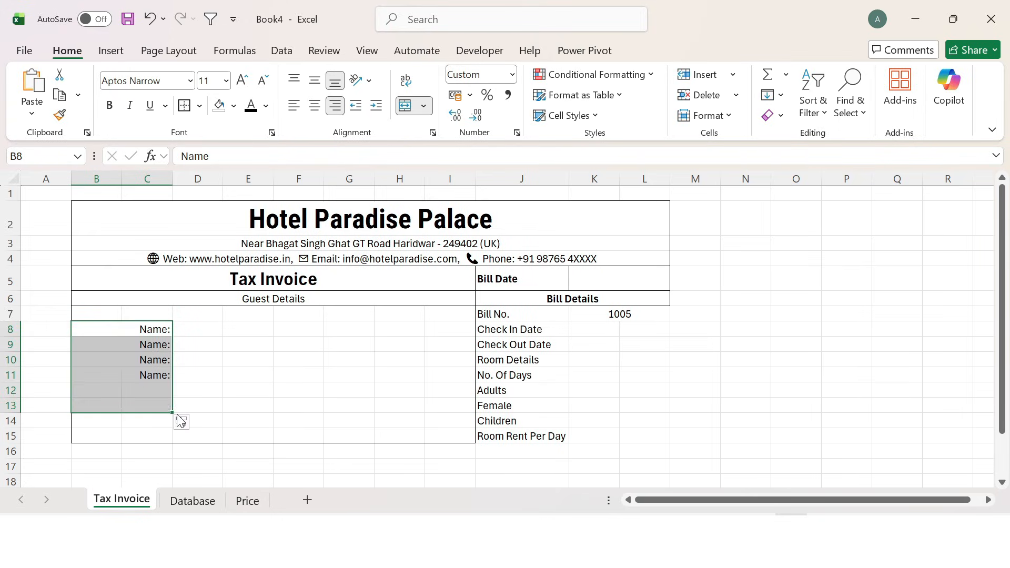
left_click(161, 345)
type("Add")
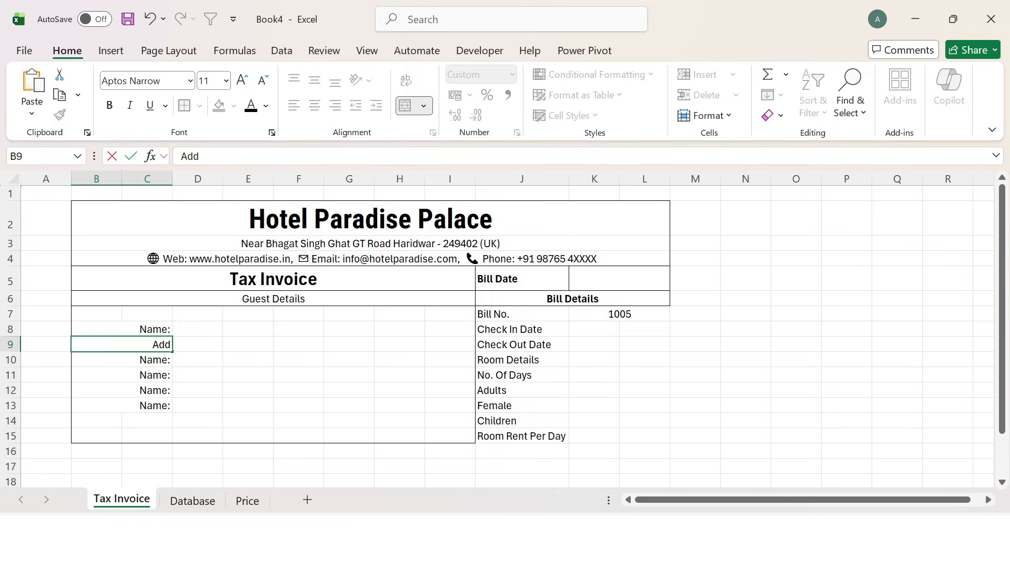
type("ress:")
left_click(161, 358)
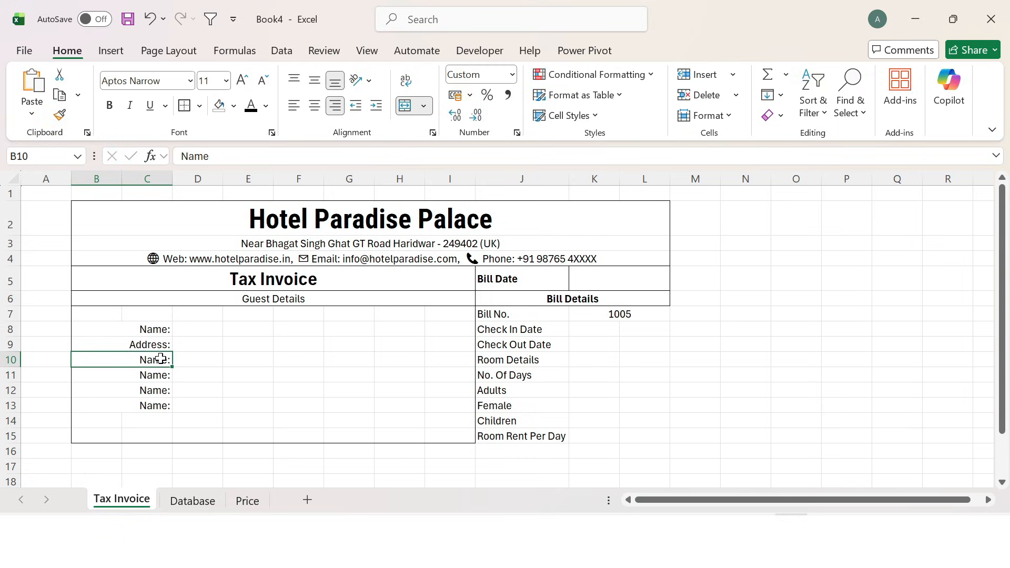
type("Contact No.:")
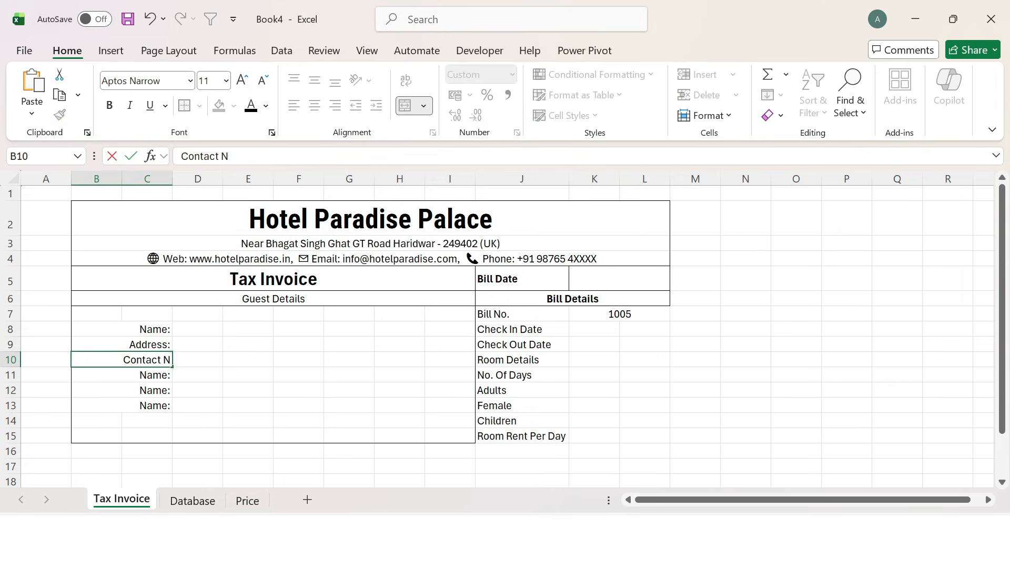
key("Return")
type("GSTIN\\")
key("Return")
- Correct B11 to GSTIN: and label B12:B13 Company Name: and Company Address:
left_click(166, 372)
left_click(224, 156)
key("BackSpace")
type(":")
key("Return")
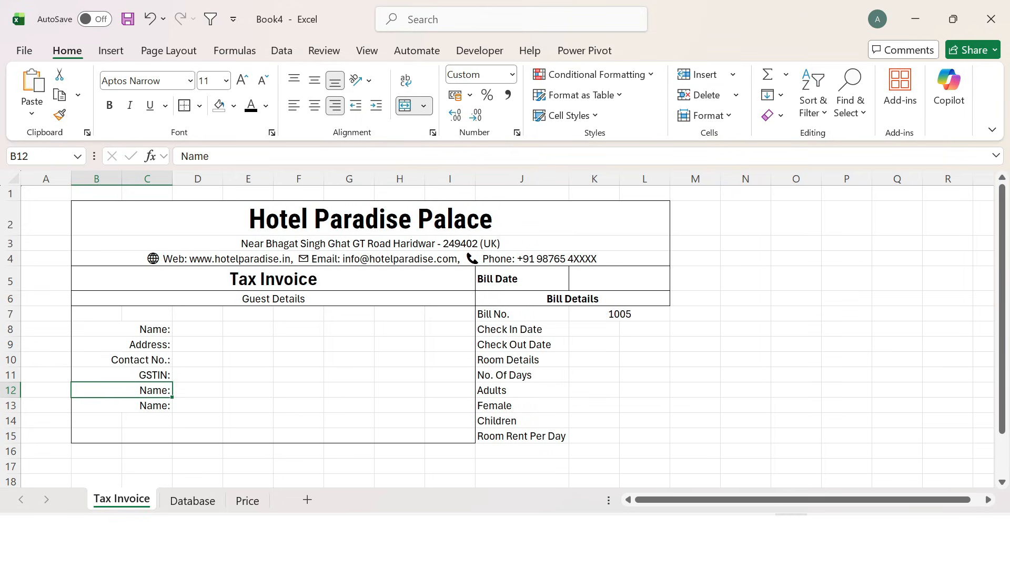
type("Company Name:")
key("Return")
type("Company Address:")
- Merge D8:H8, give it a bottom border, and fill that entry line down to row 13
left_click_drag(200, 329, 390, 325)
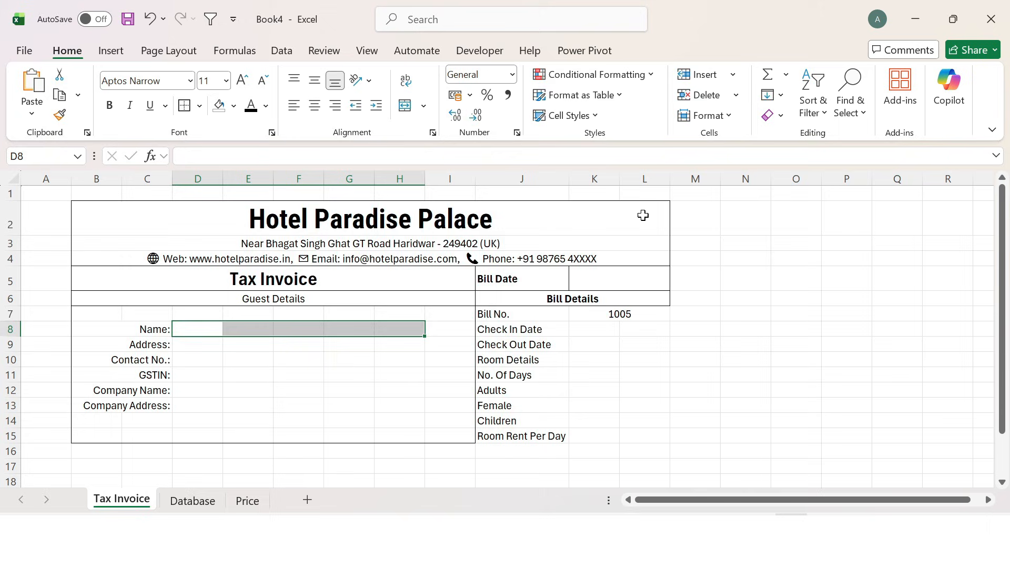
left_click(404, 111)
left_click(199, 107)
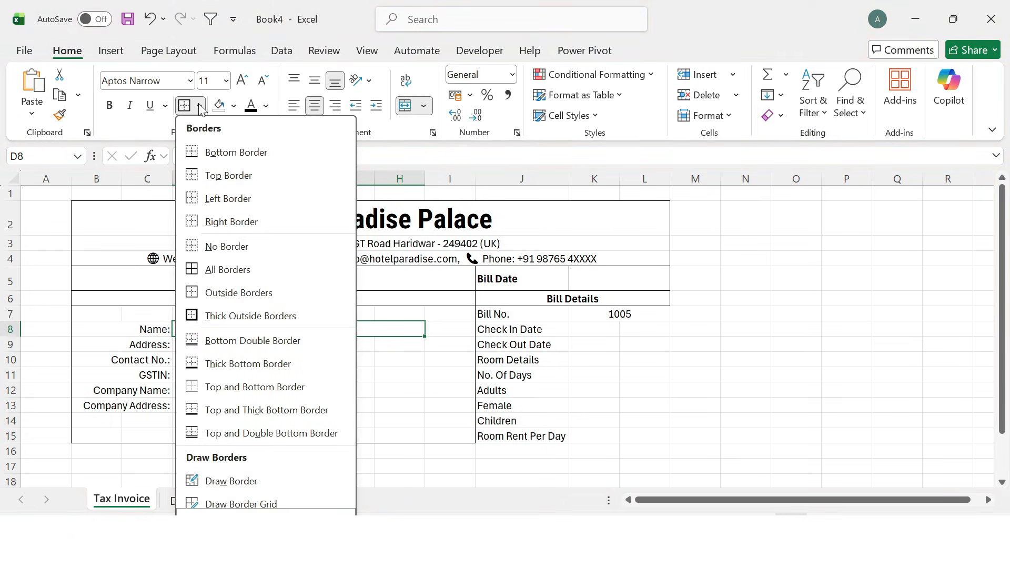
left_click(232, 151)
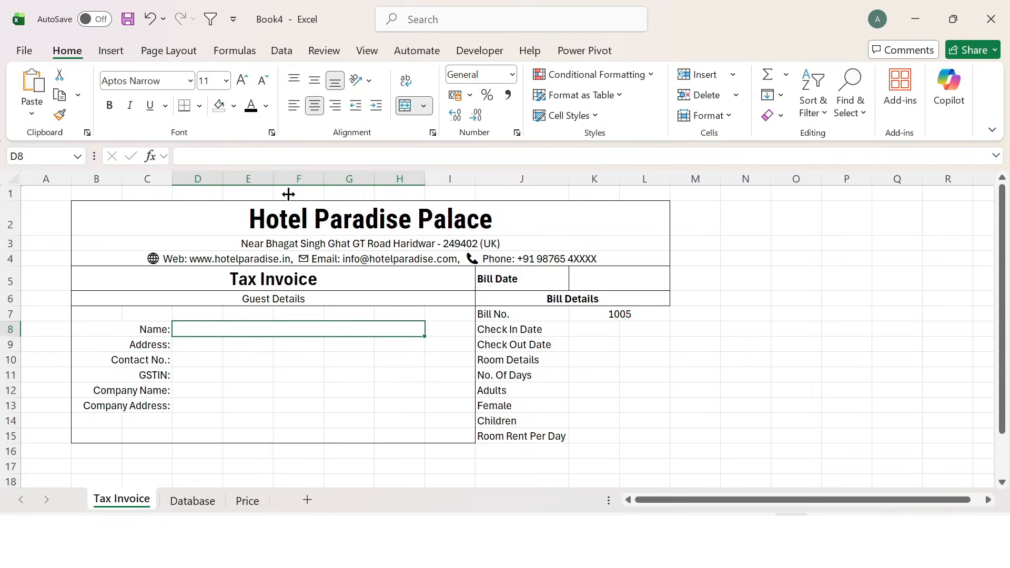
left_click_drag(424, 335, 417, 409)
left_click(354, 356)
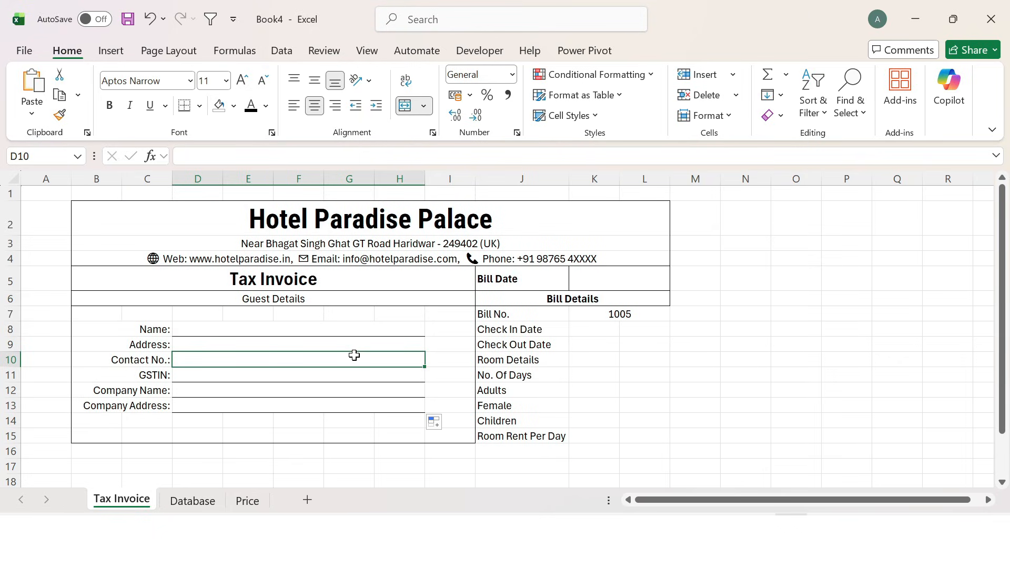
left_click(602, 331)
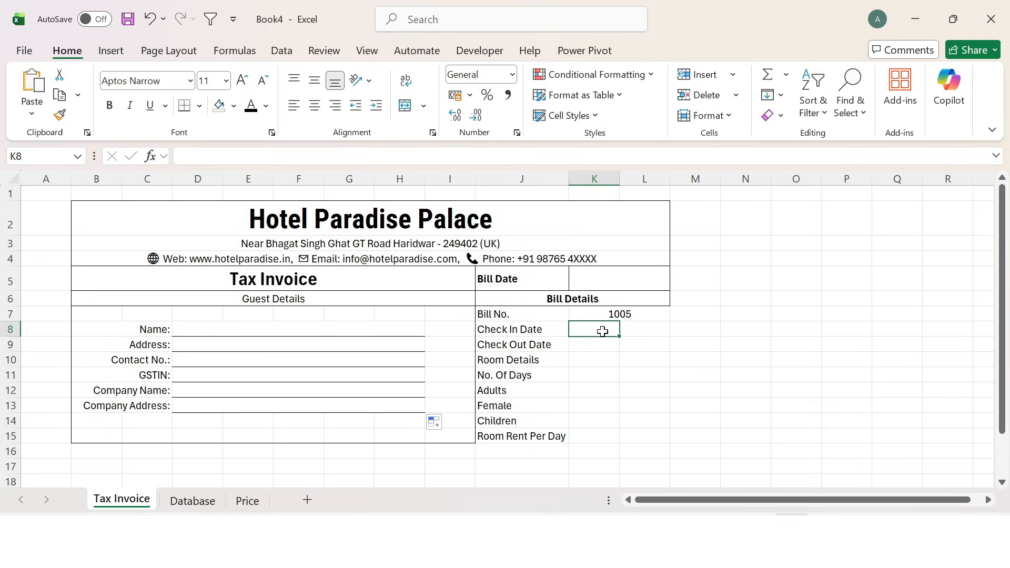
- Start K8's VLOOKUP with lookup value $K$7 and table Database!$A$3:$Q$12
type("=")
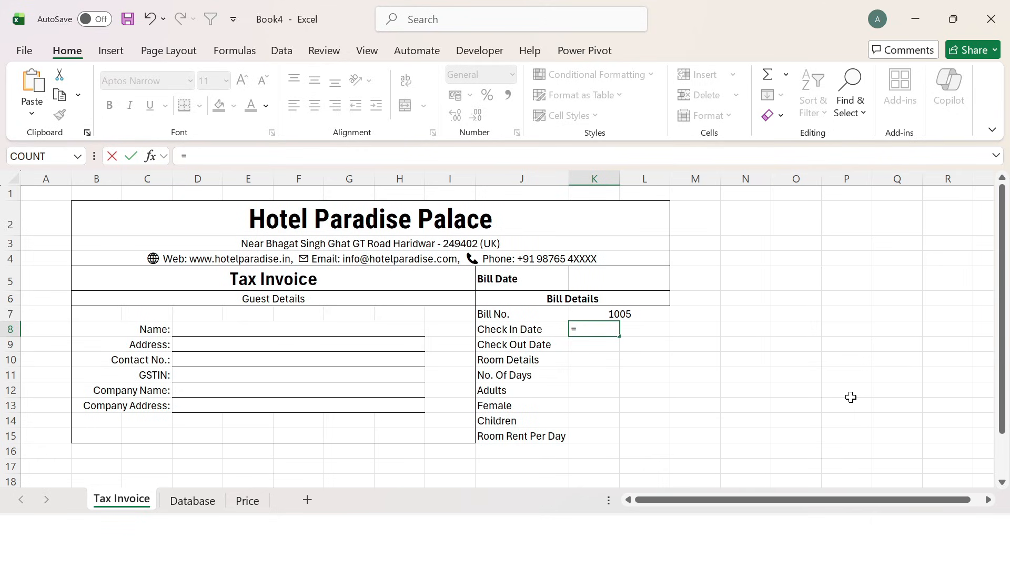
type("vl")
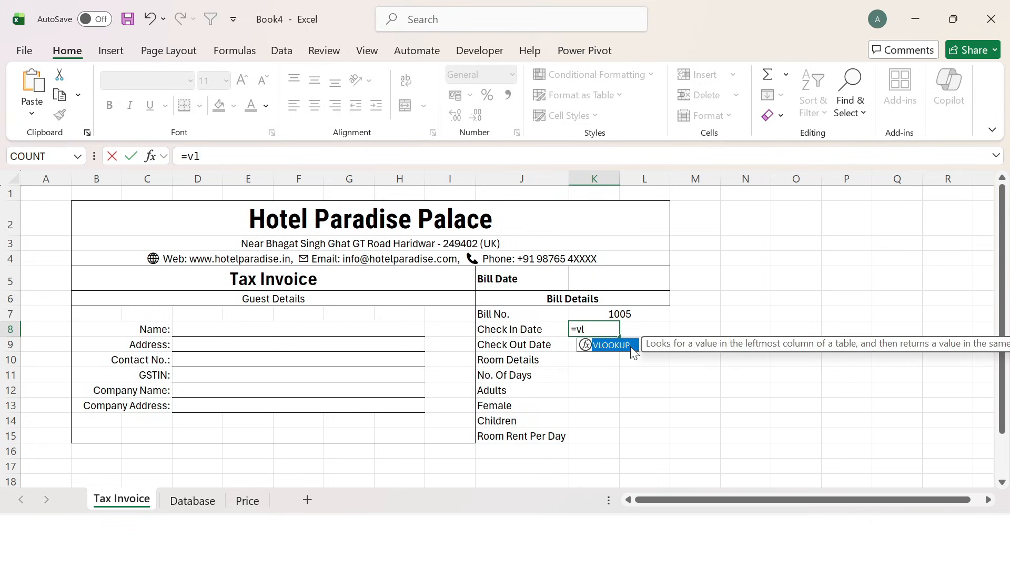
double_click(630, 347)
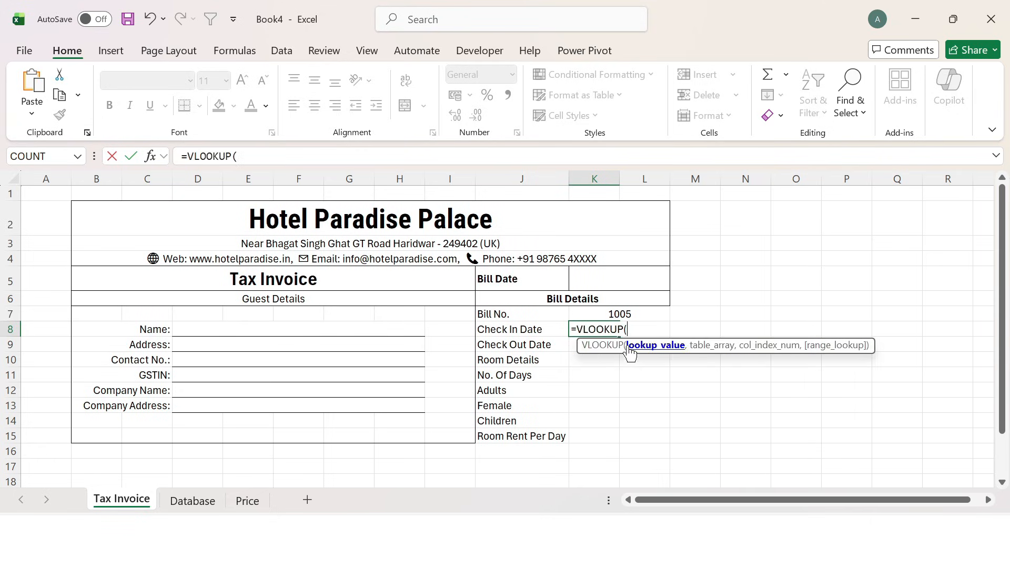
left_click(643, 313)
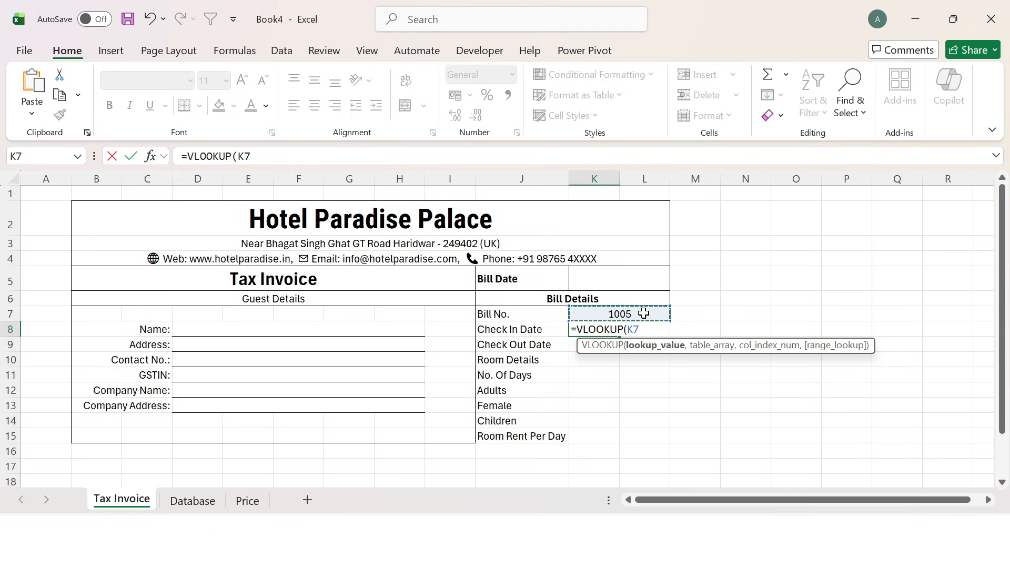
key("F4")
type(",")
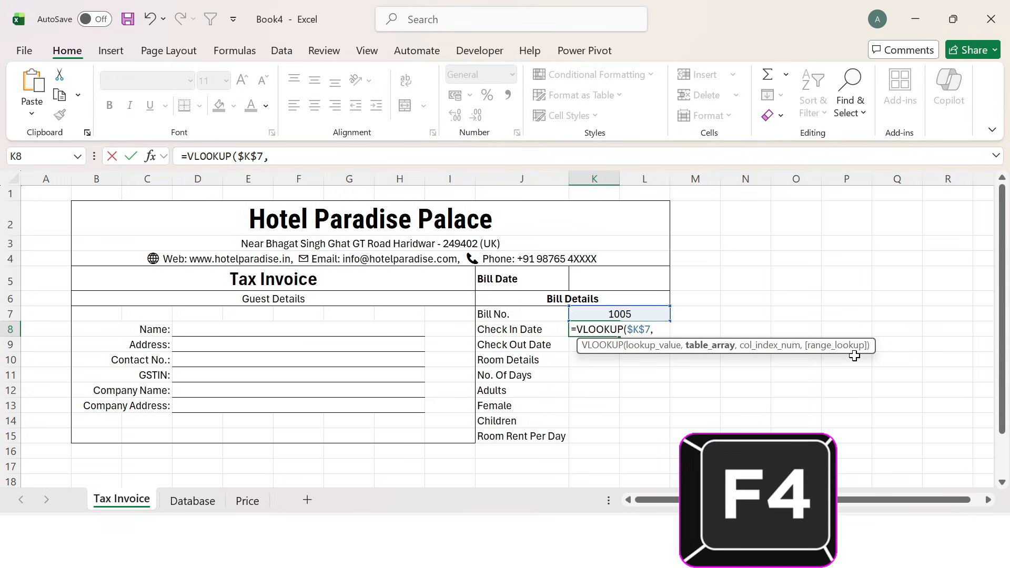
left_click(211, 495)
key("ctrl+Home")
key("Down")
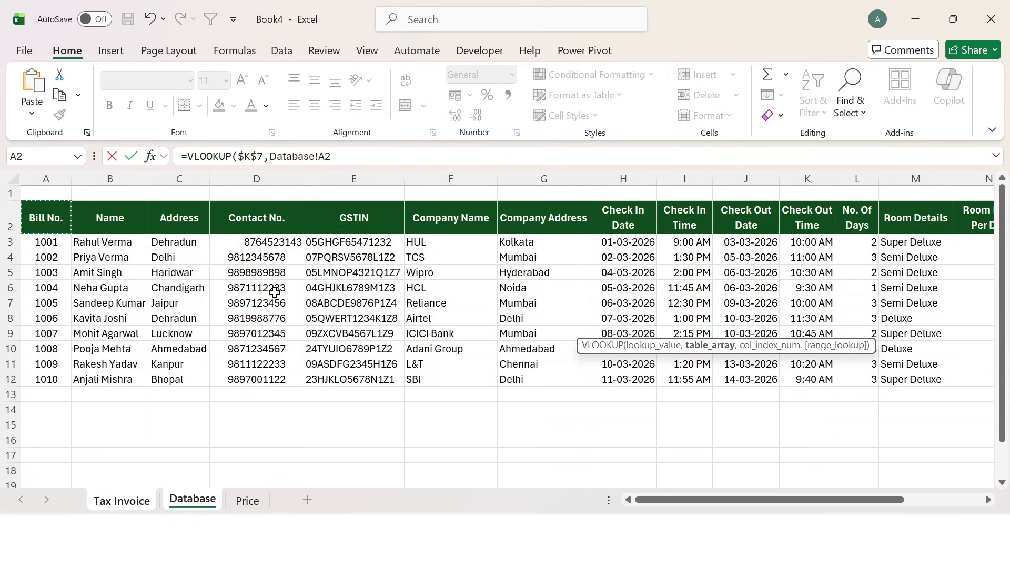
left_click(40, 236)
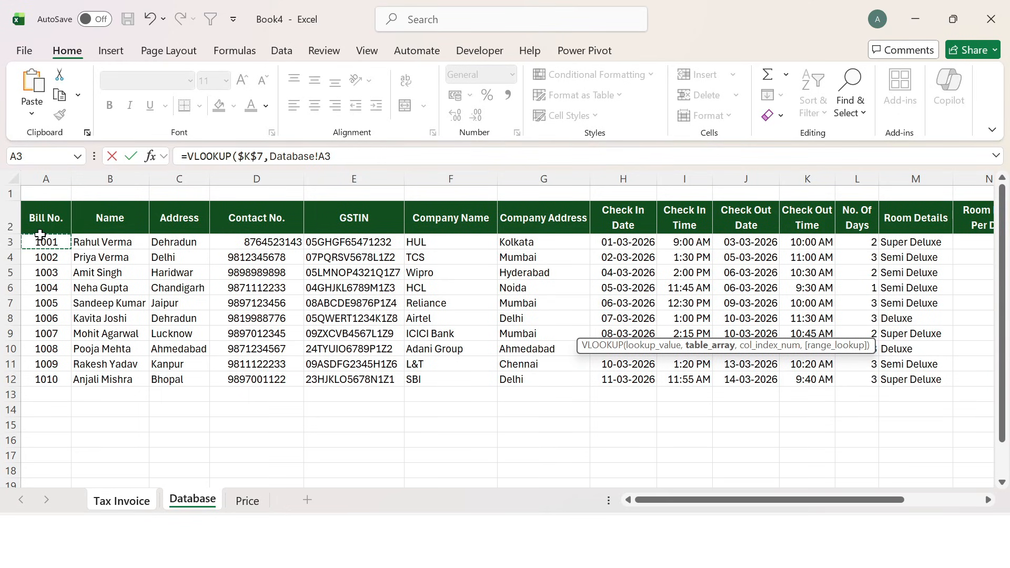
key("ctrl+shift+Right")
key("ctrl+shift+Down")
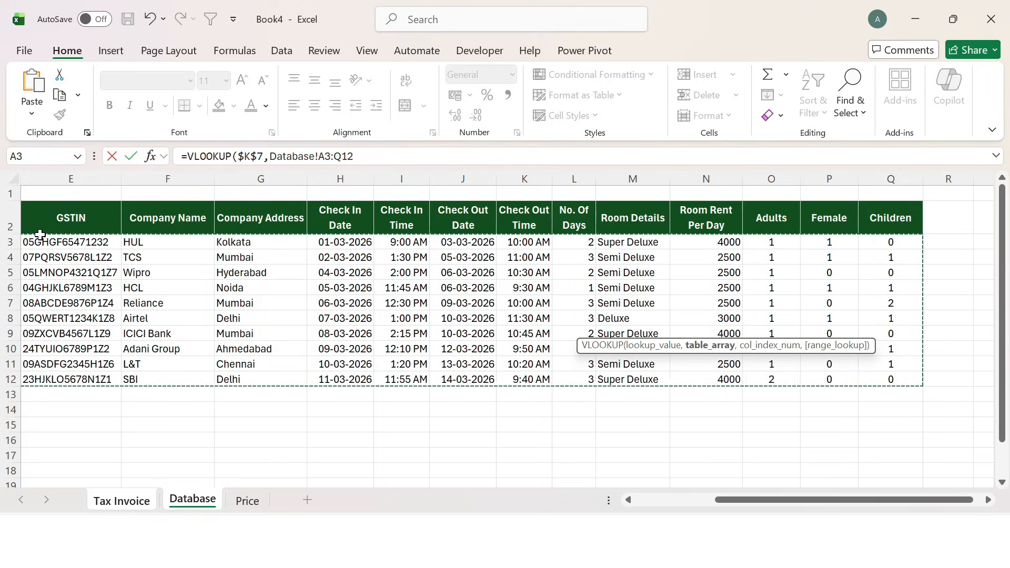
key("F4")
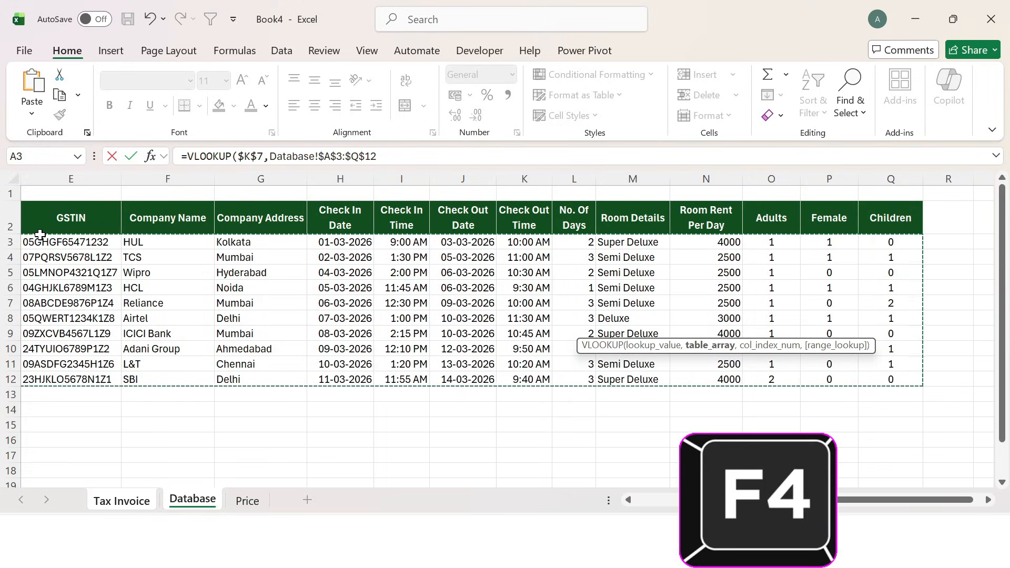
type(",")
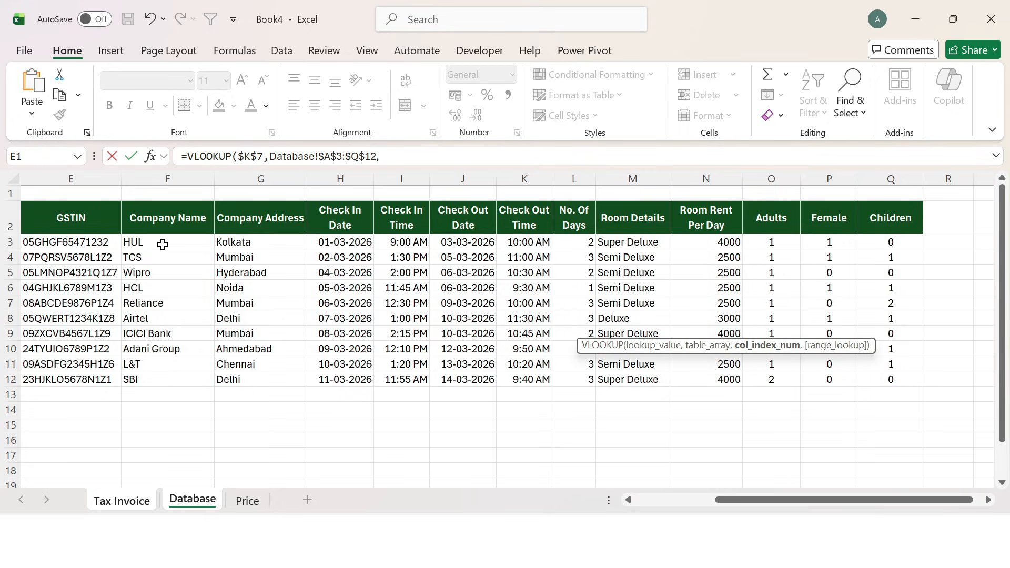
- Use MATCH('Tax Invoice'!J8,Database!$A$2:$Q$2,0) as the column index, closing with exact match 0
type("Match")
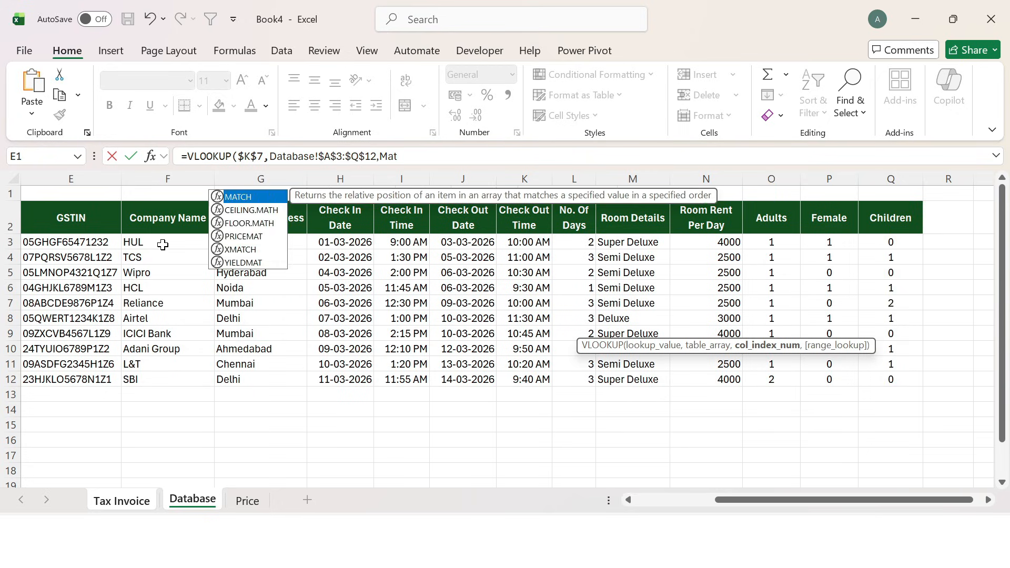
double_click(246, 197)
left_click(121, 500)
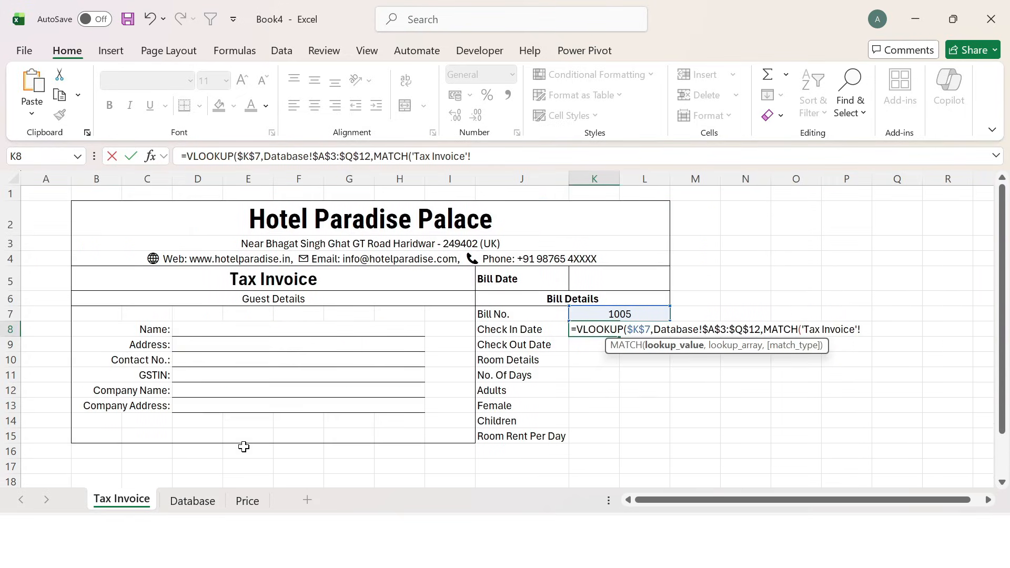
left_click(536, 331)
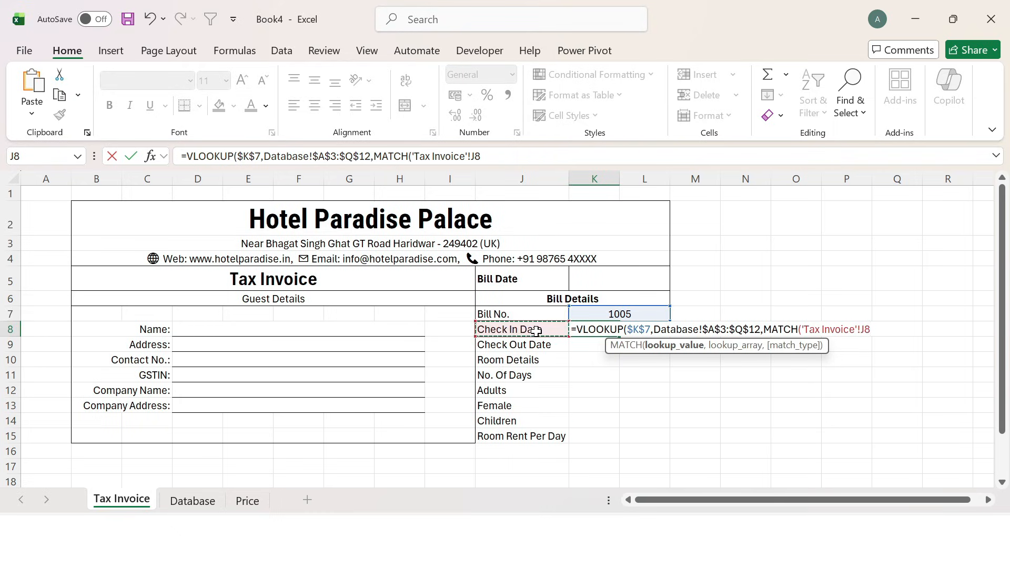
type(",")
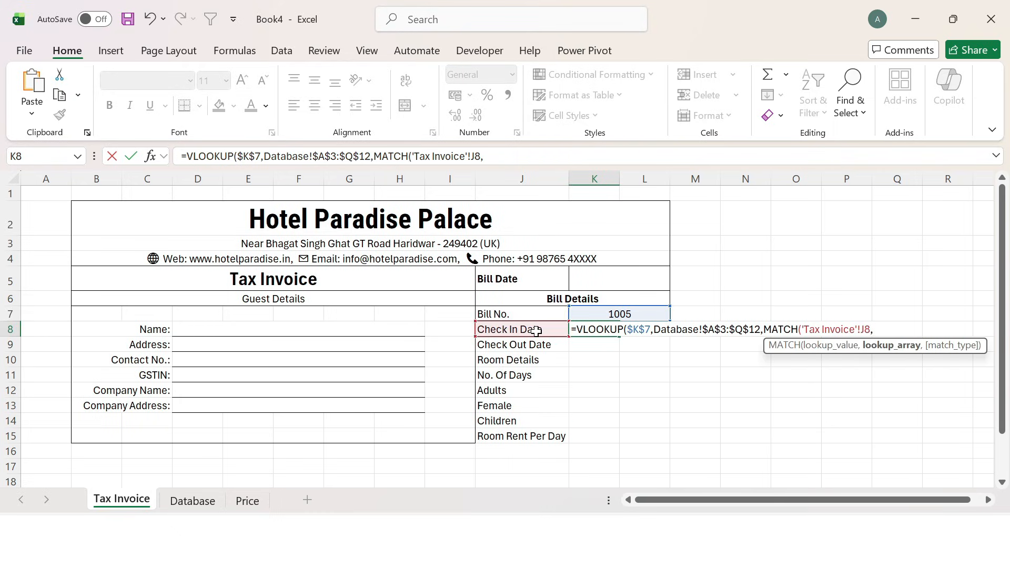
left_click(200, 500)
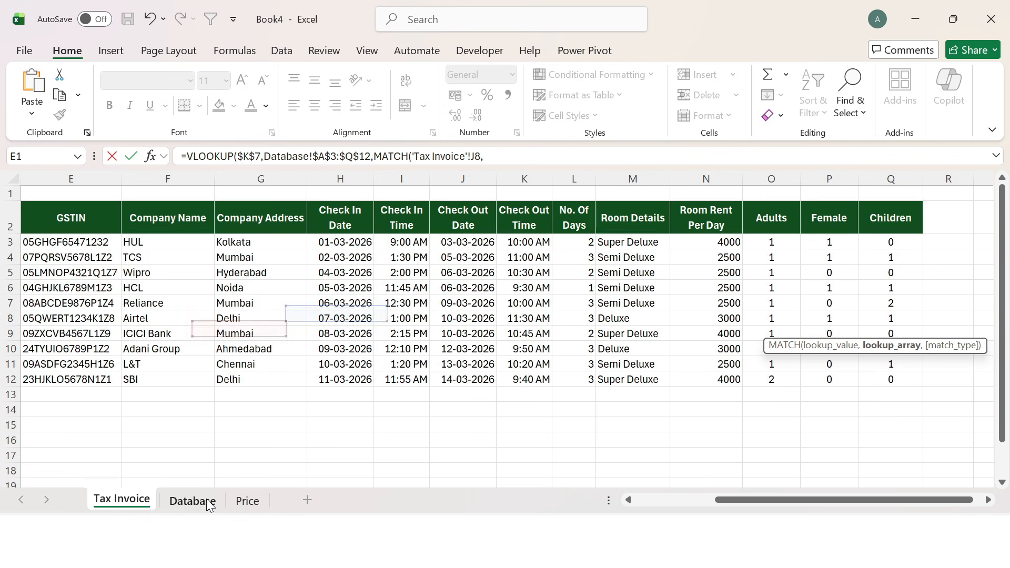
left_click(80, 232)
key("ctrl+Left")
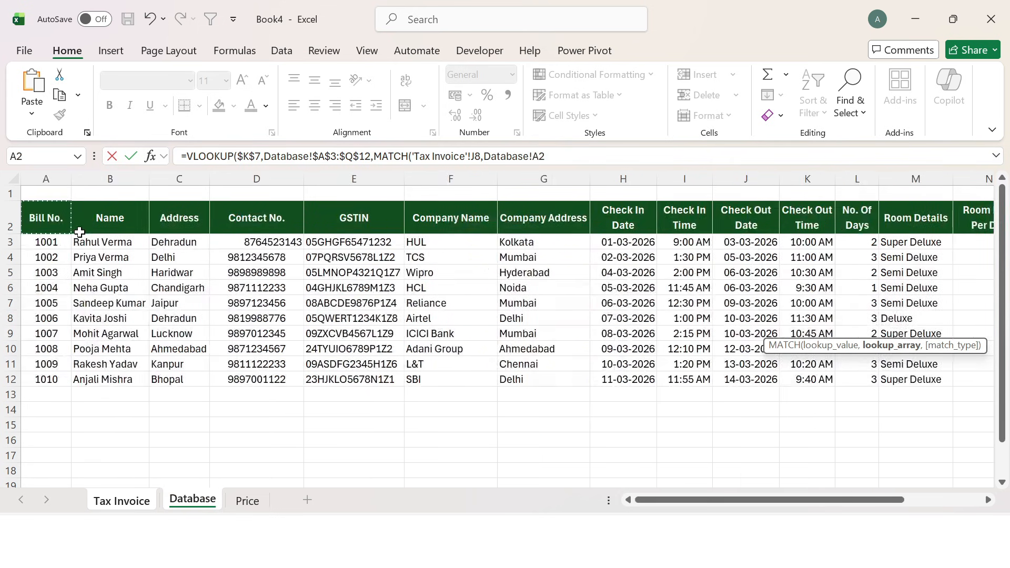
key("ctrl+shift+Right")
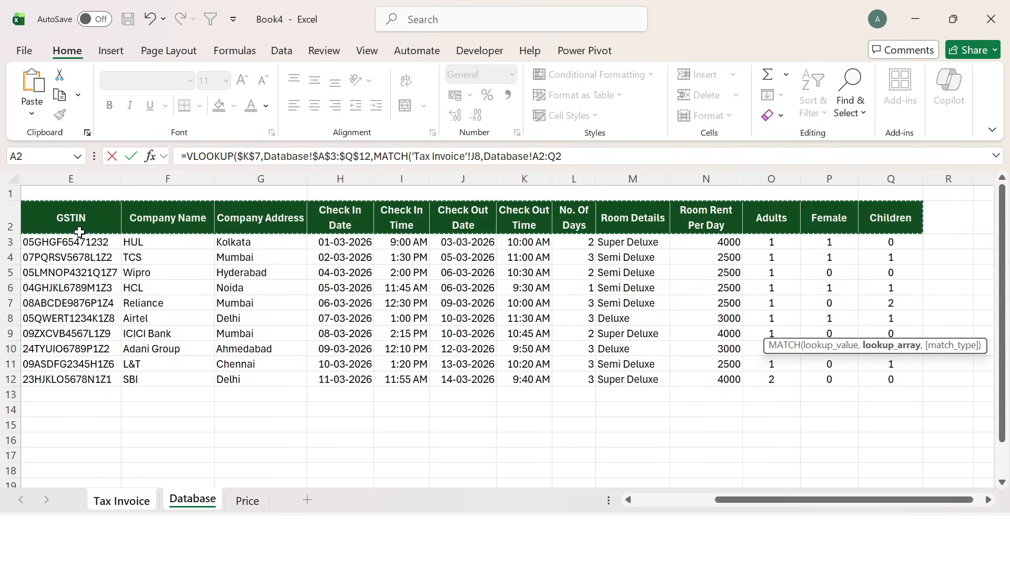
key("F4")
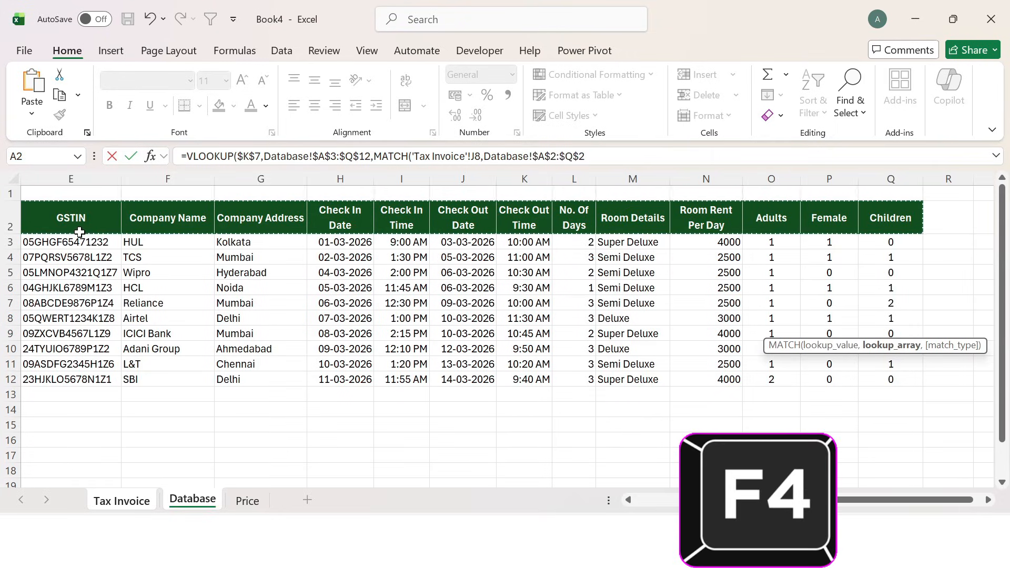
type(",")
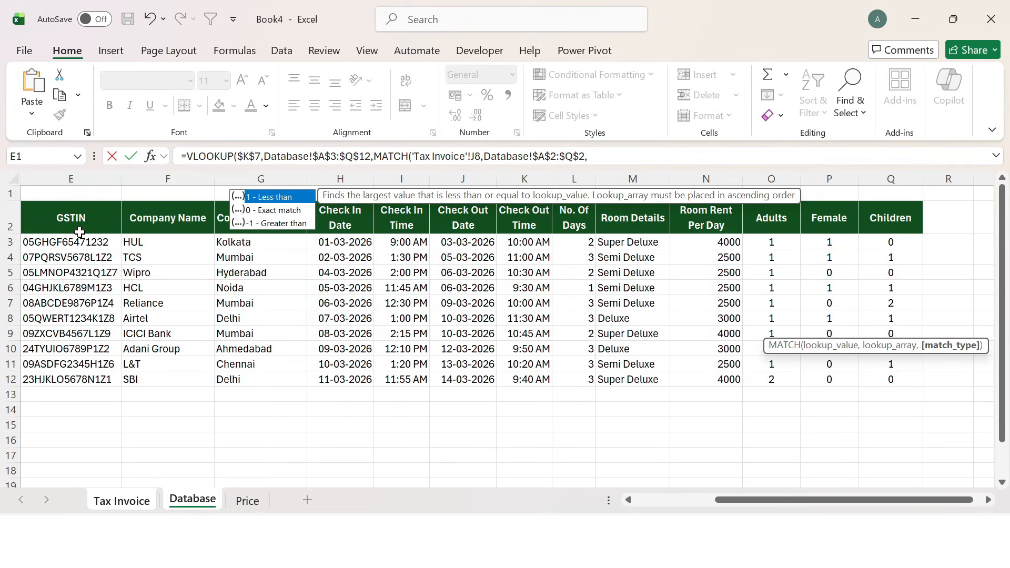
type("0")
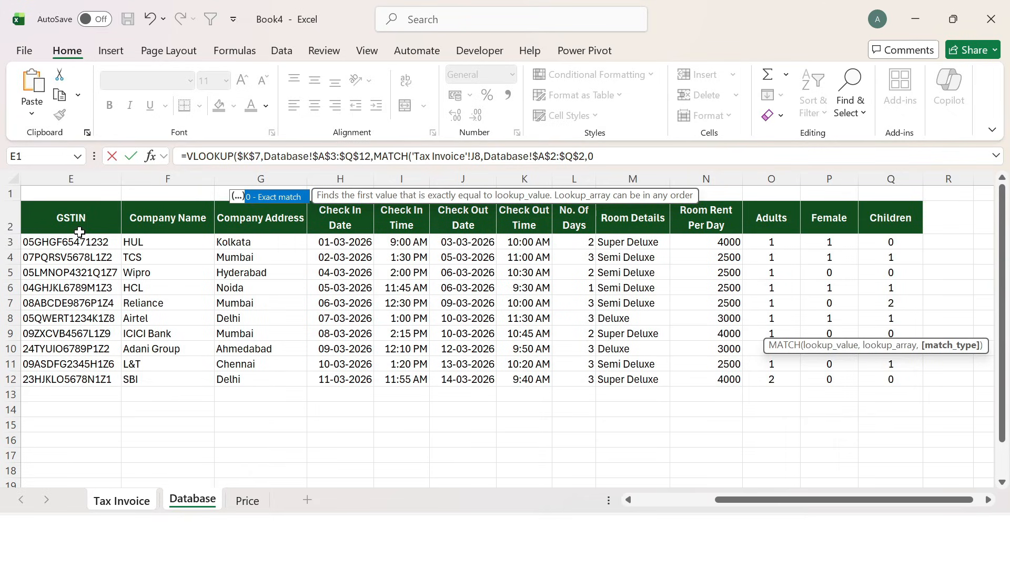
key("Tab")
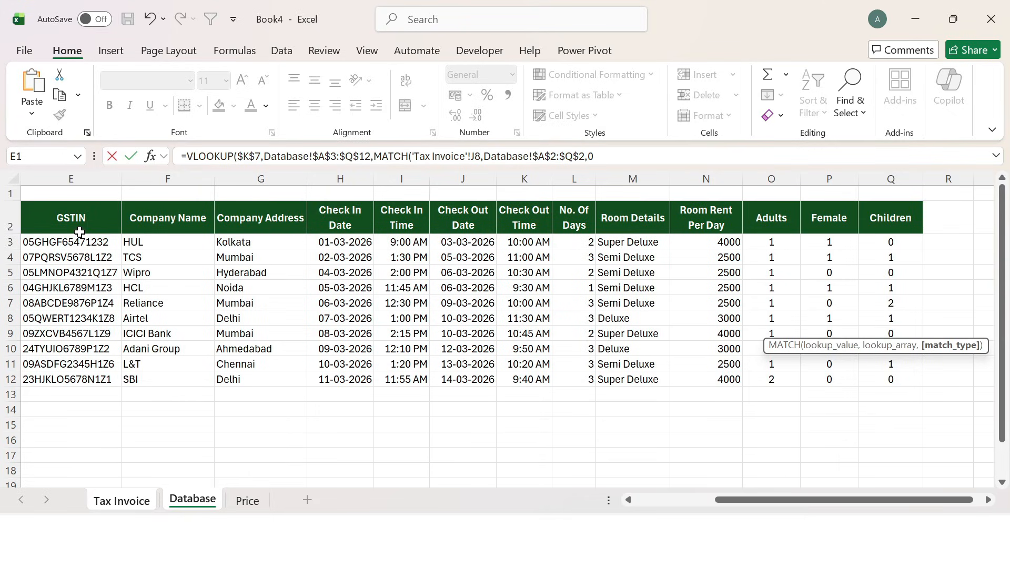
type("),")
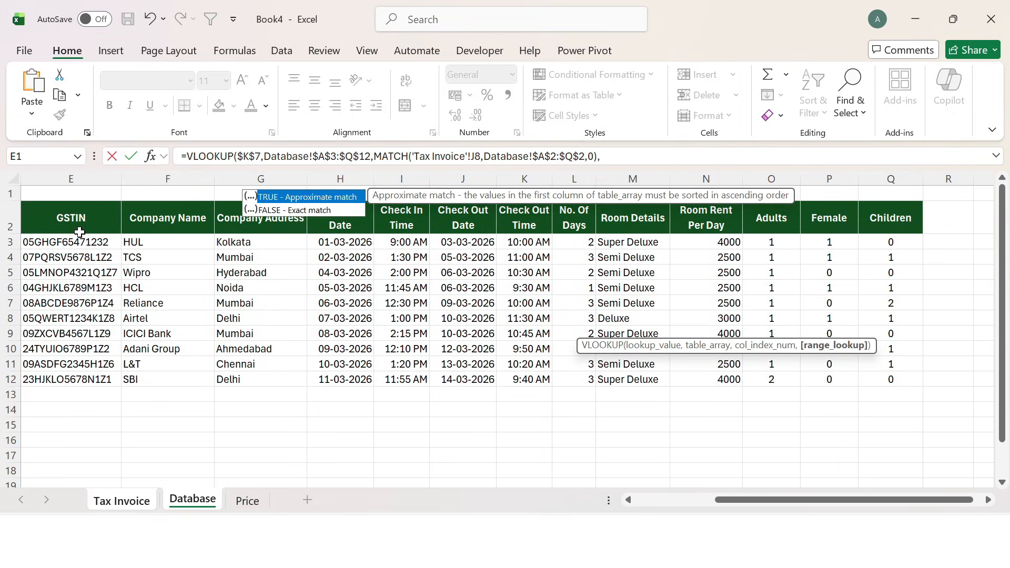
type("0)")
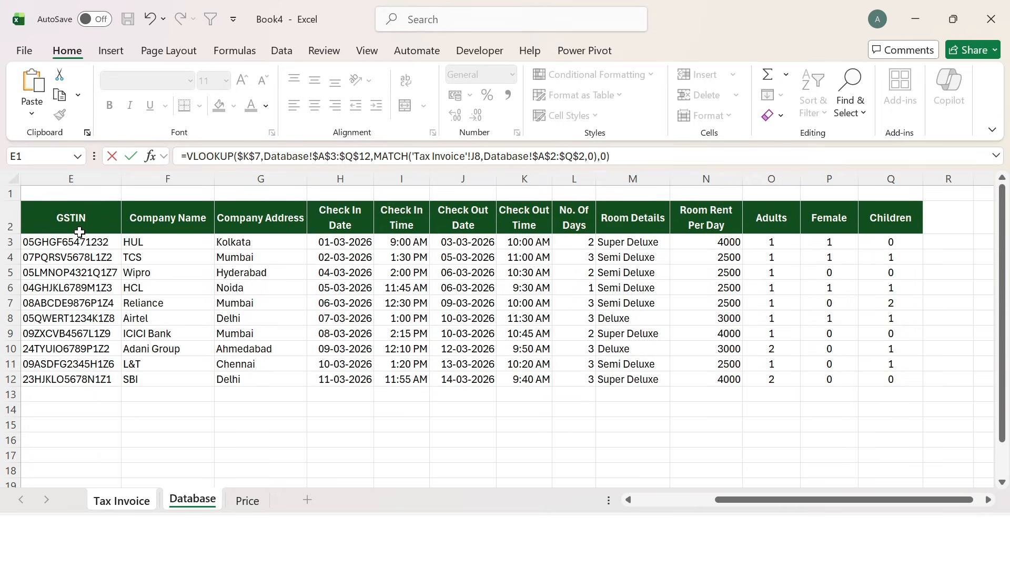
key("Return")
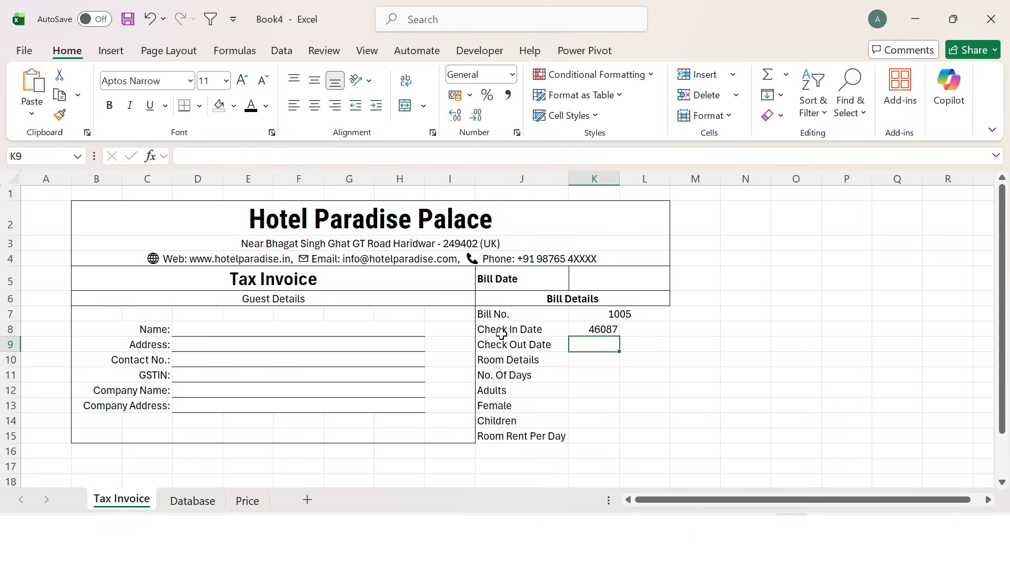
- Format K8 as Short Date (06-03-2026) and copy its lookup into K9 for 09-03-2026, then select K10:L15
left_click(598, 330)
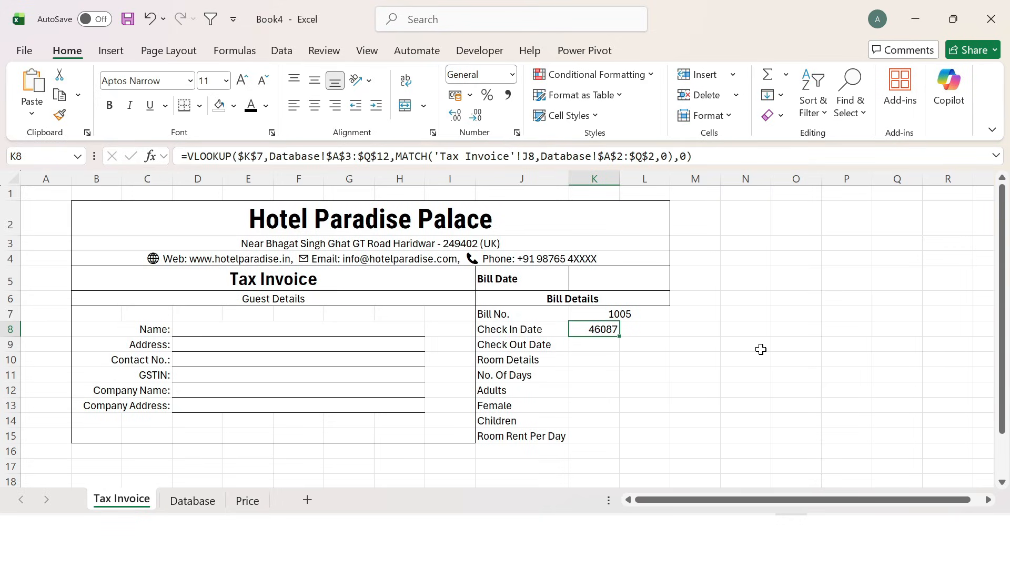
left_click(512, 75)
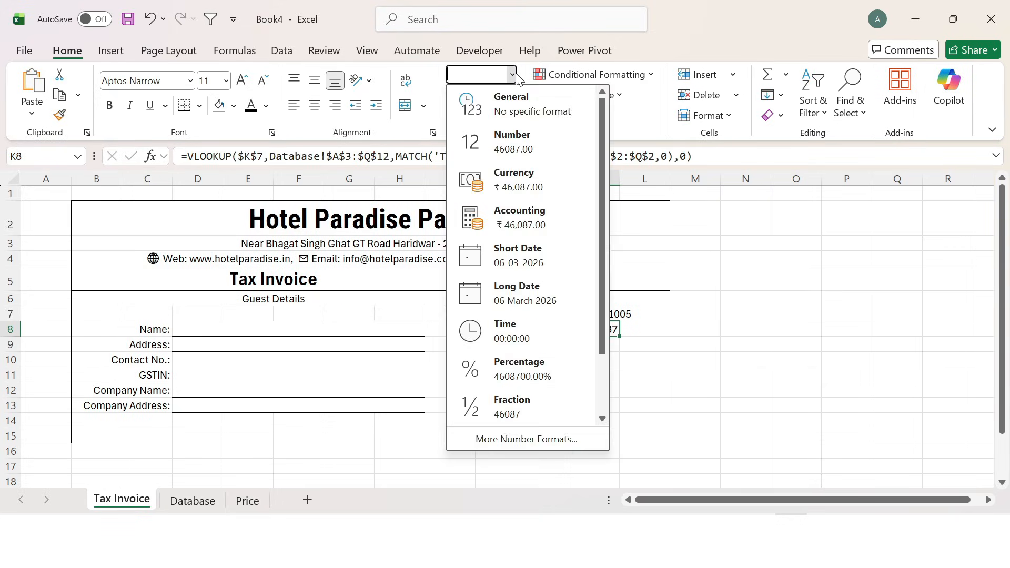
left_click(518, 255)
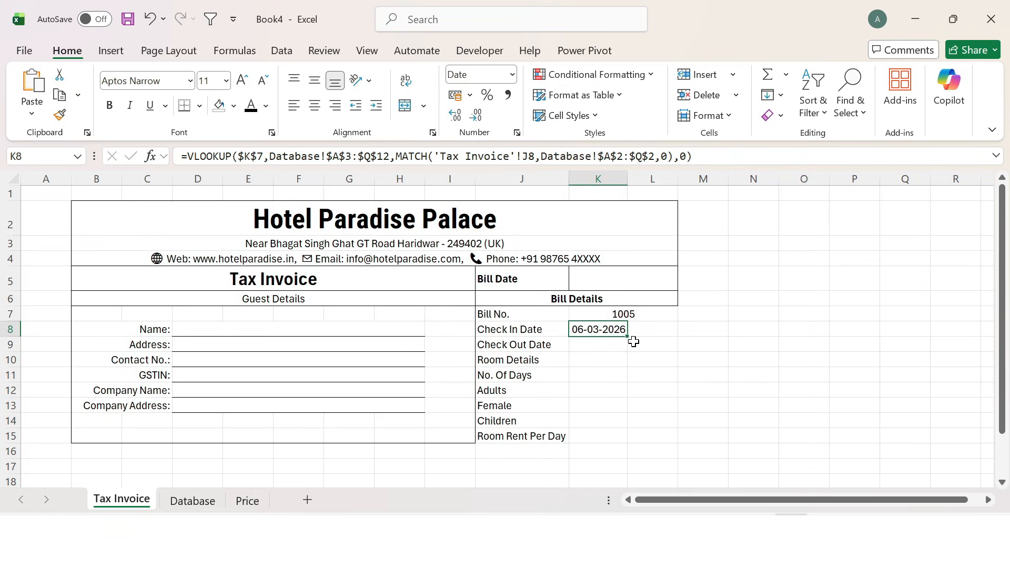
left_click_drag(629, 337, 630, 350)
left_click(601, 349)
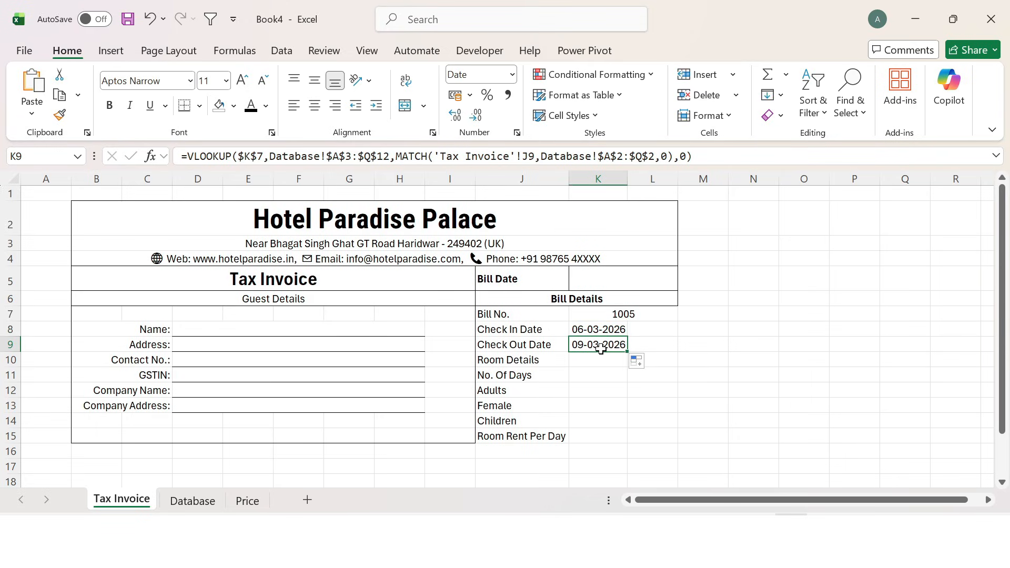
left_click_drag(603, 360, 652, 435)
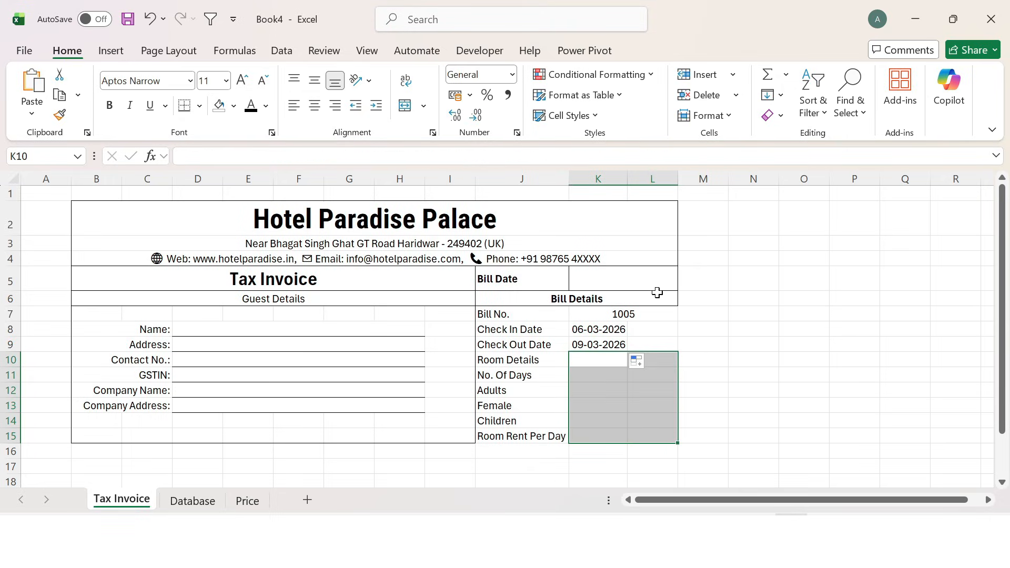
- Apply Merge Across to K10:L15, giving one wide value cell per row, then select K10
left_click(423, 108)
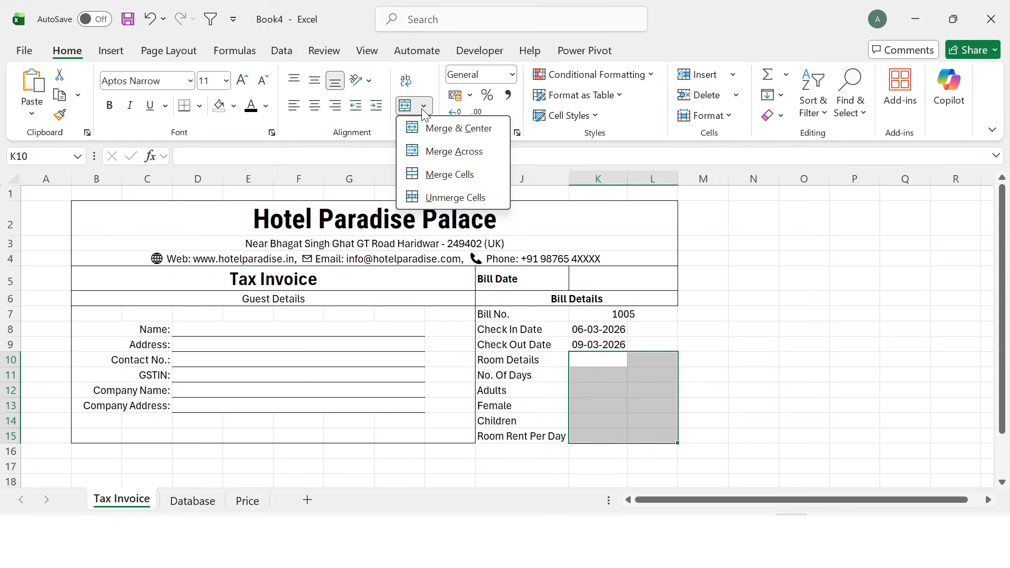
left_click(451, 151)
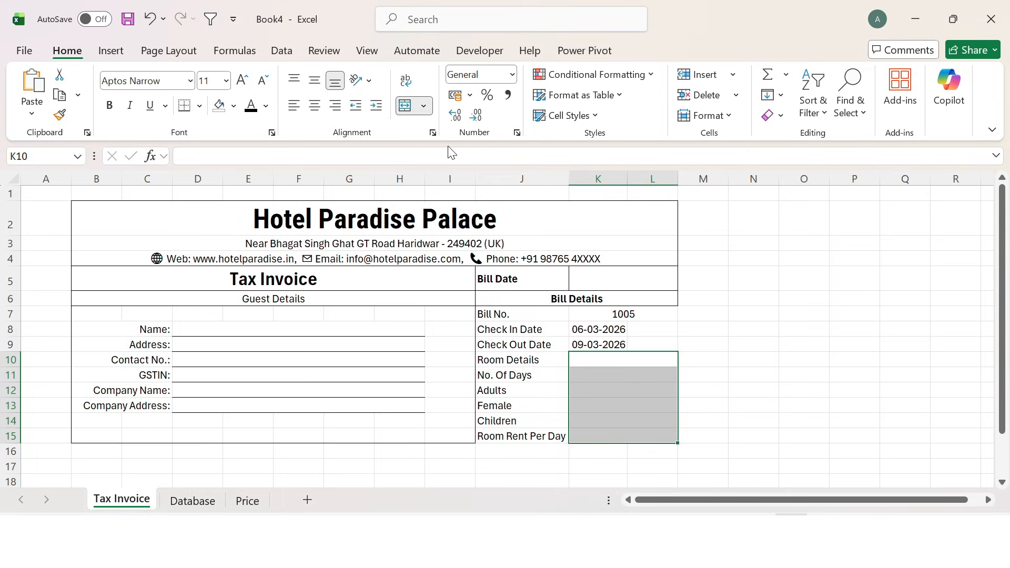
left_click(609, 421)
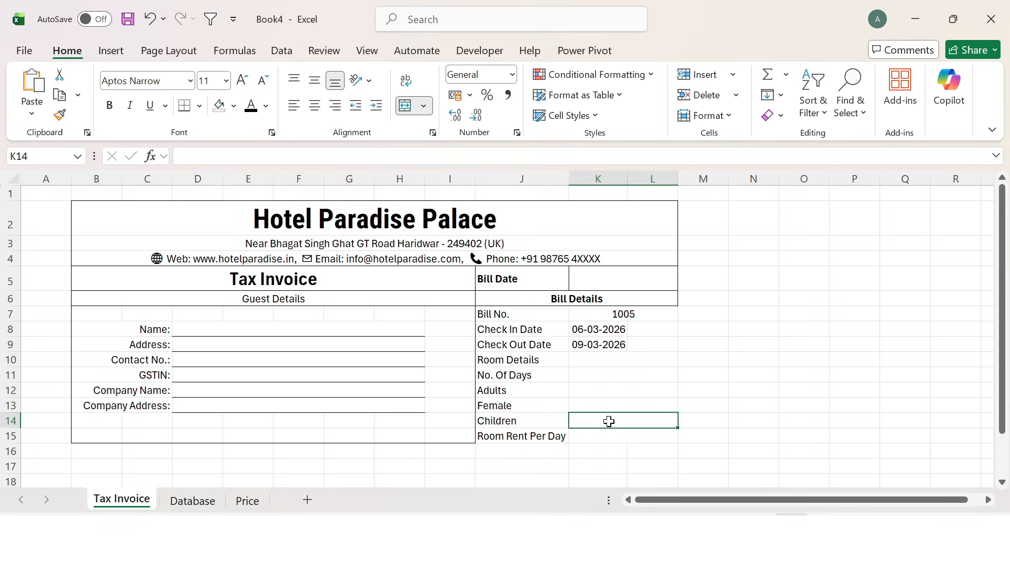
left_click(606, 361)
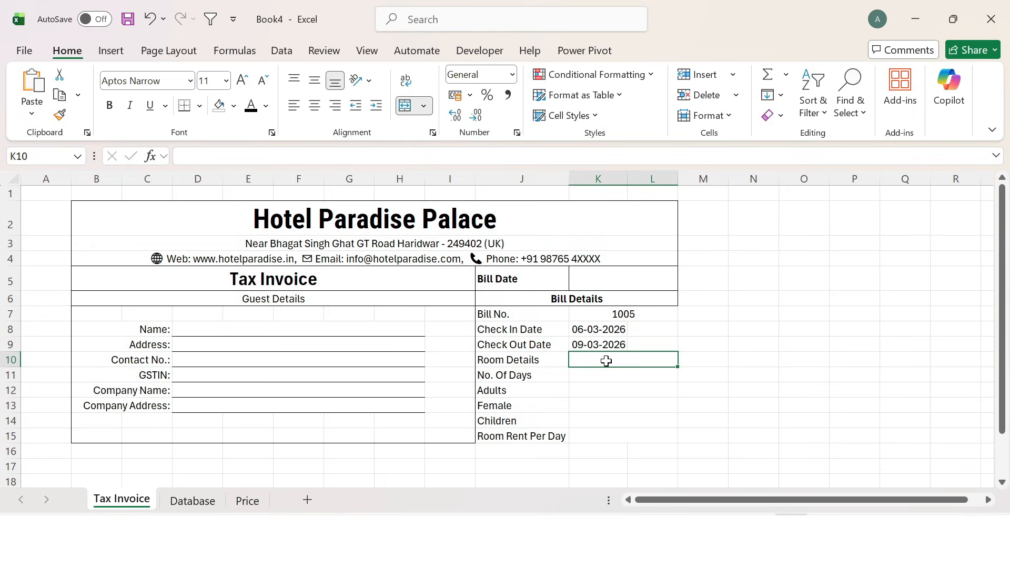
- Copy K8's lookup formula and paste it into the Room Details cell K10
left_click(592, 329)
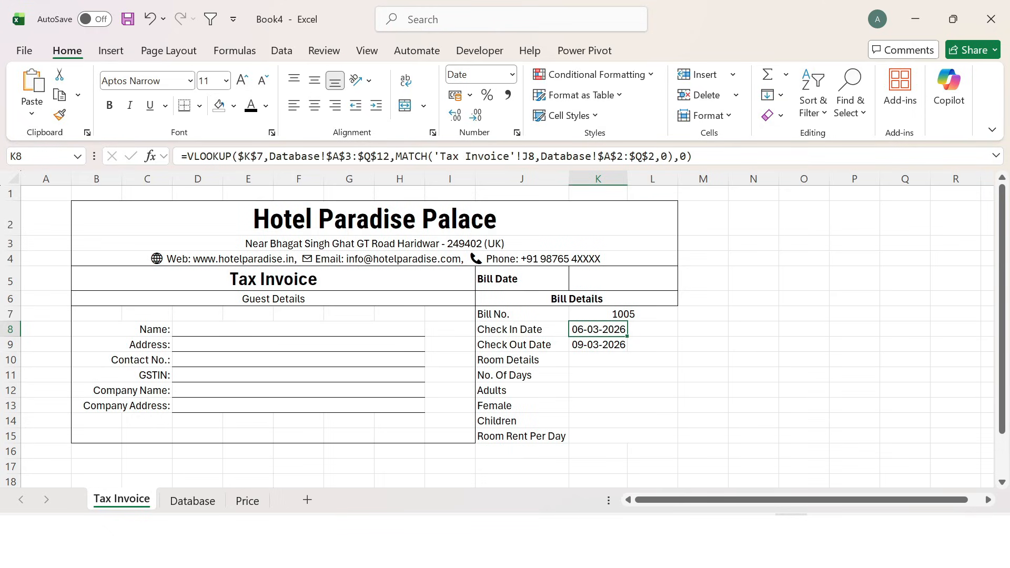
key("F2")
key("ctrl+a")
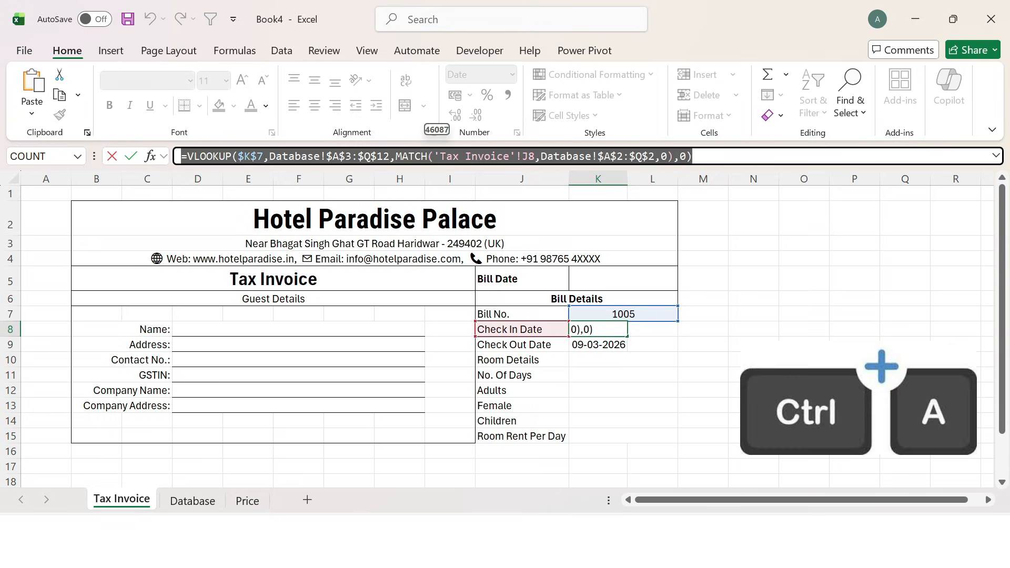
key("ctrl+c")
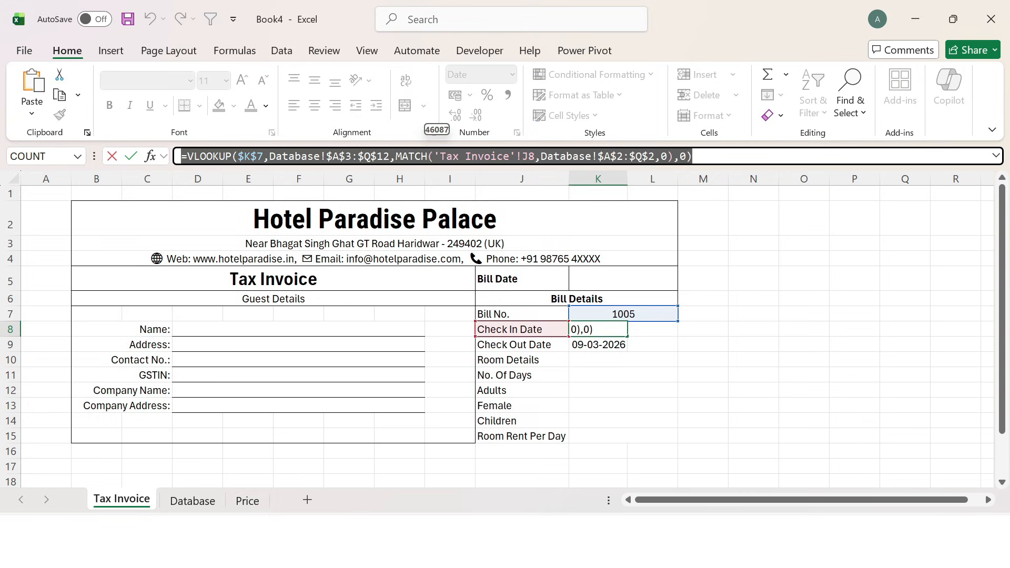
key("Return")
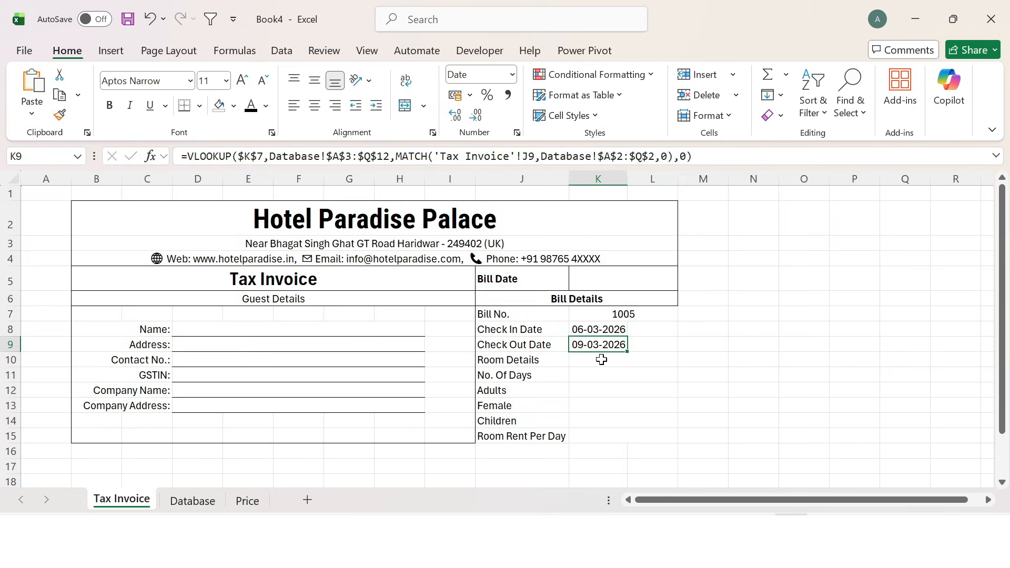
left_click(602, 359)
left_click(399, 156)
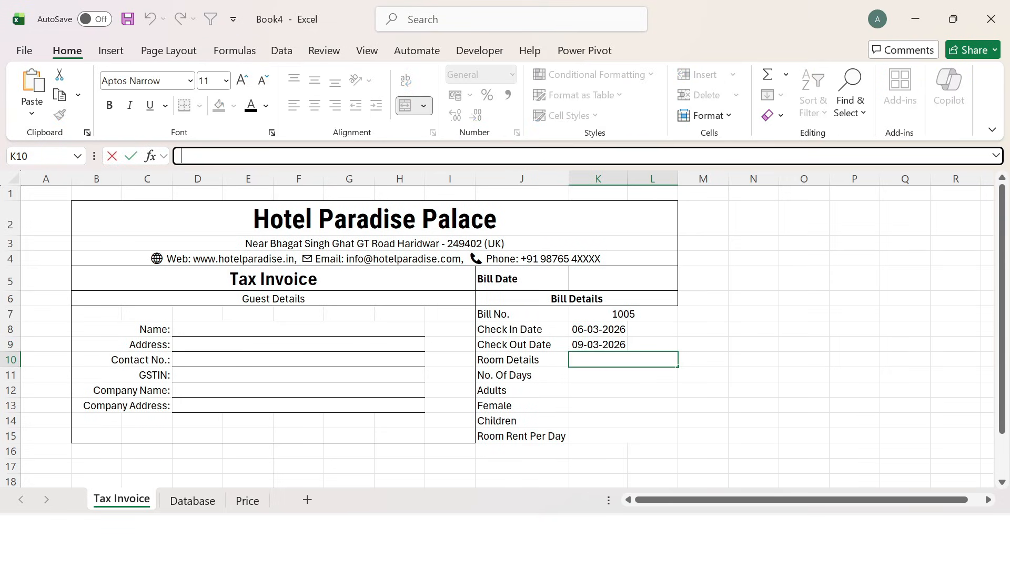
key("ctrl+v")
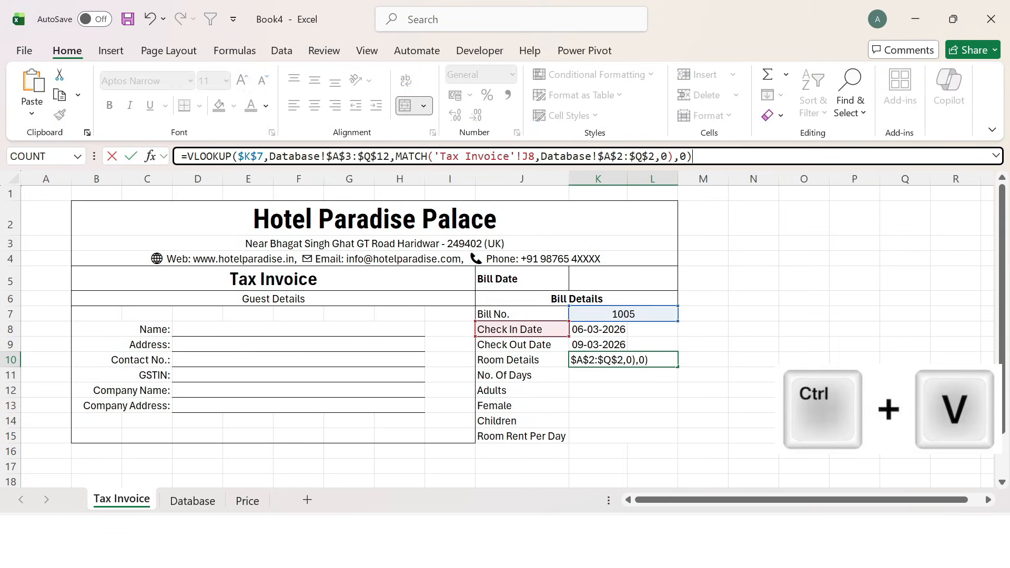
key("Return")
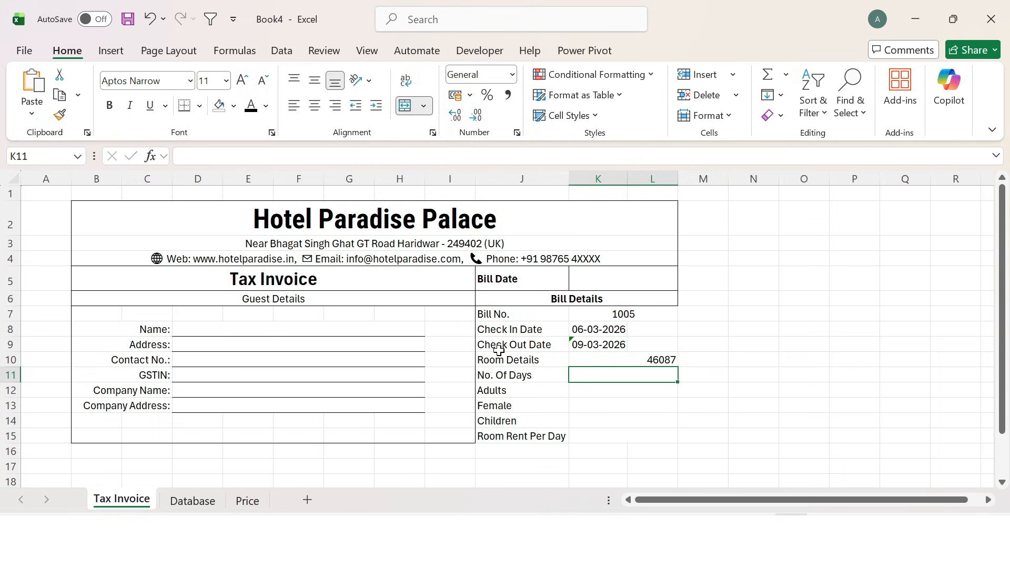
left_click(637, 357)
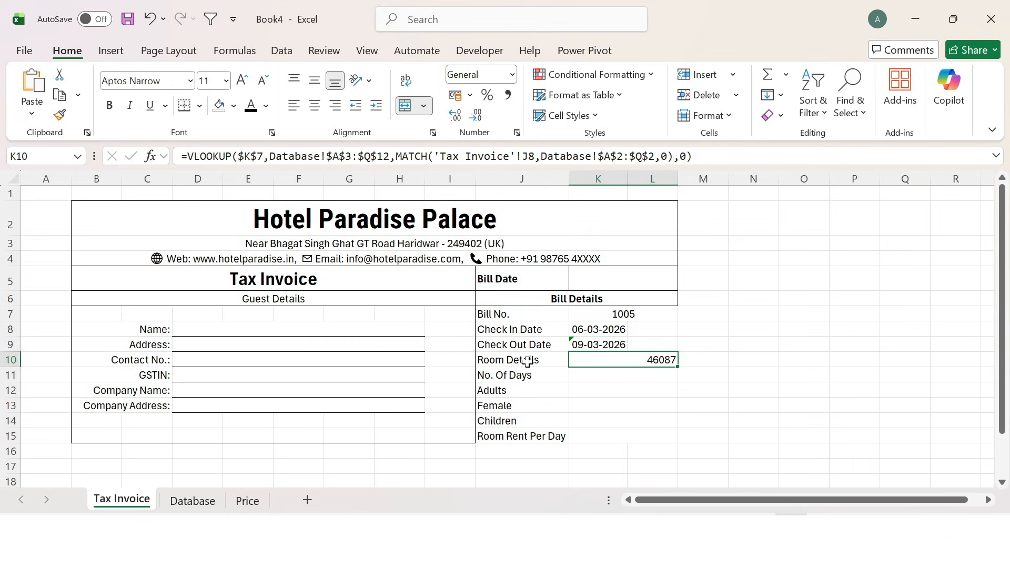
- Change K10's label reference from J8 to J10, fill it down to K15, and centre the values
left_click(529, 156)
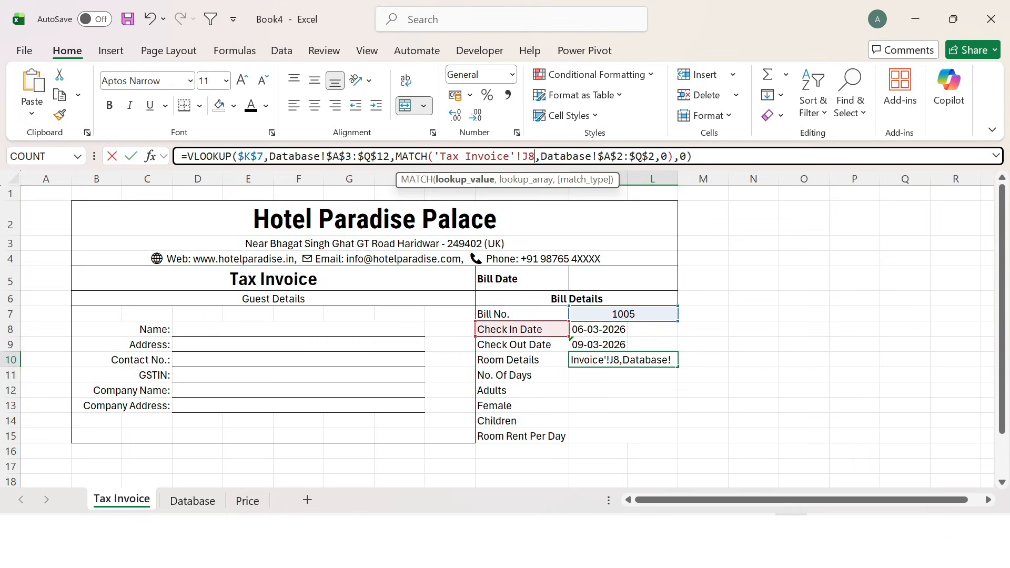
key("BackSpace")
type("10")
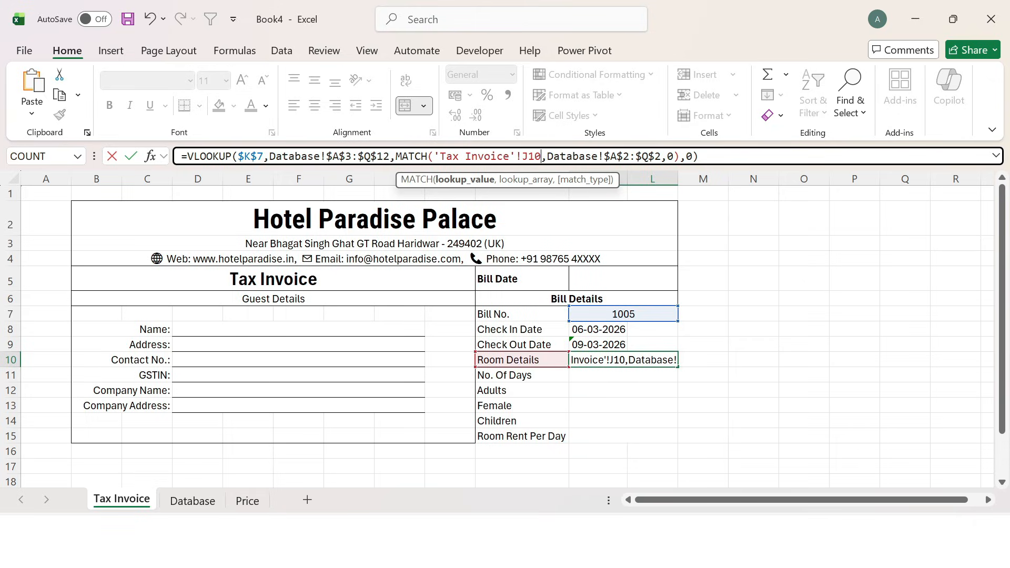
key("Return")
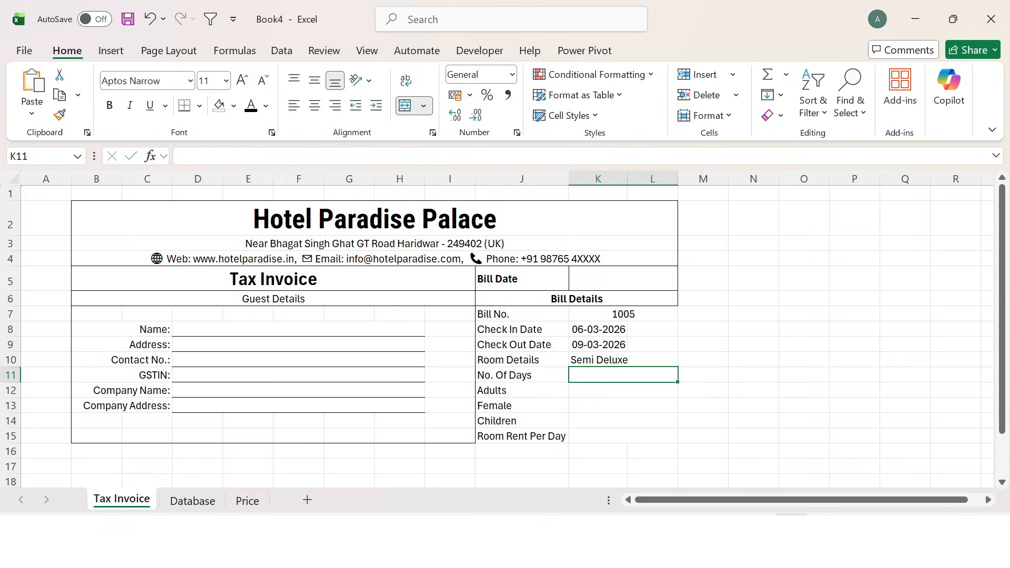
key("Up")
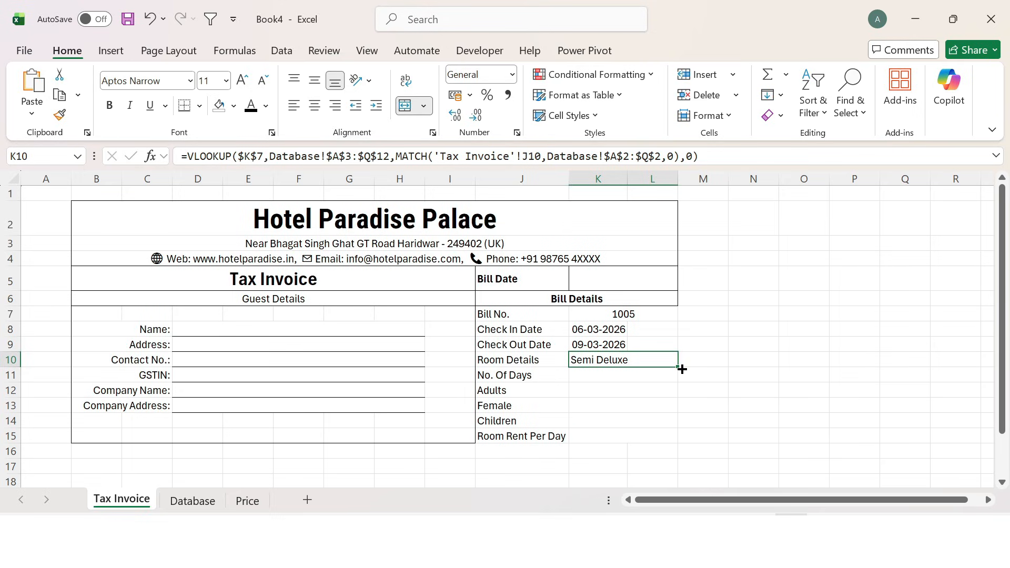
left_click_drag(681, 368, 682, 438)
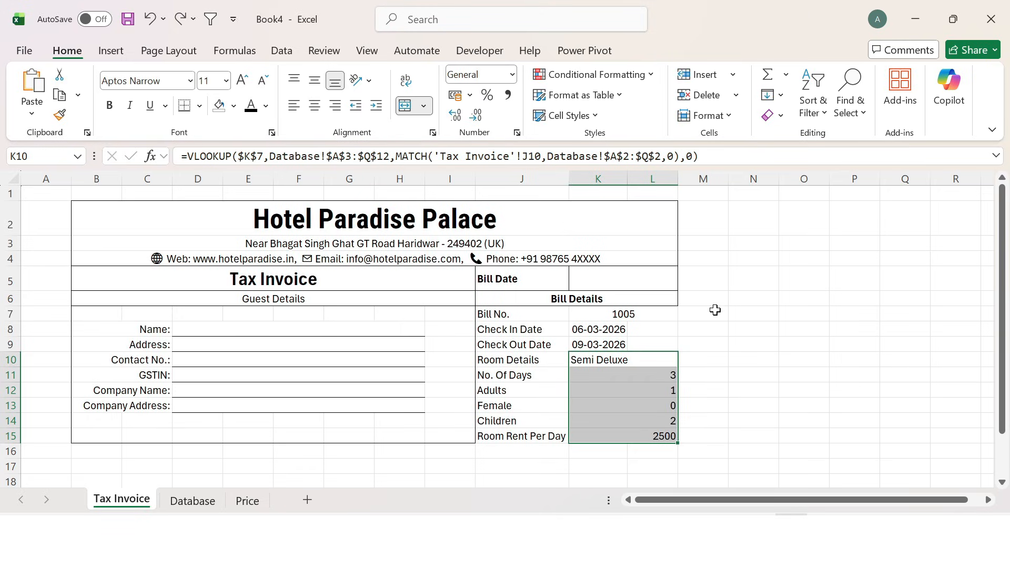
left_click(315, 109)
left_click(753, 420)
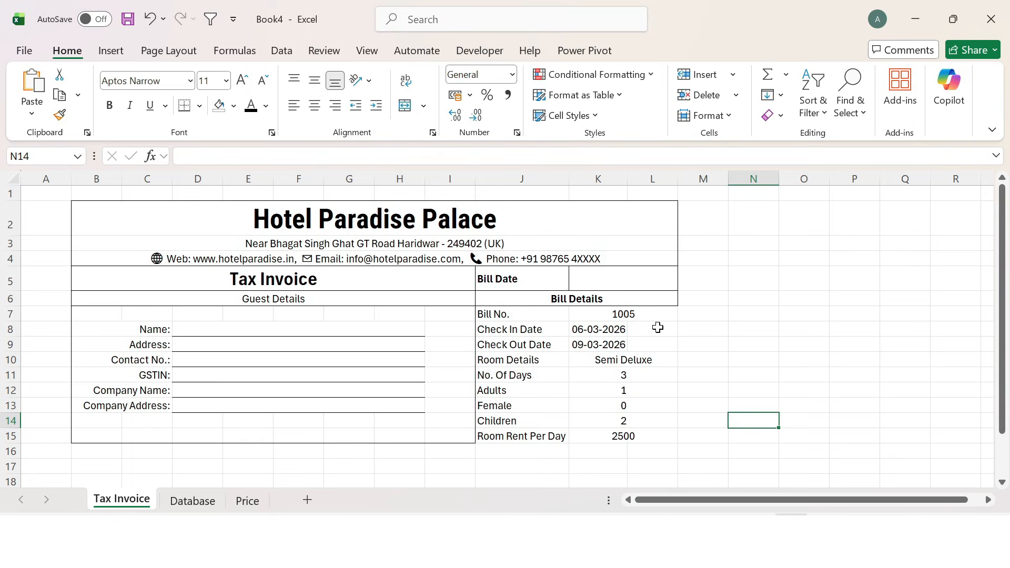
left_click(650, 330)
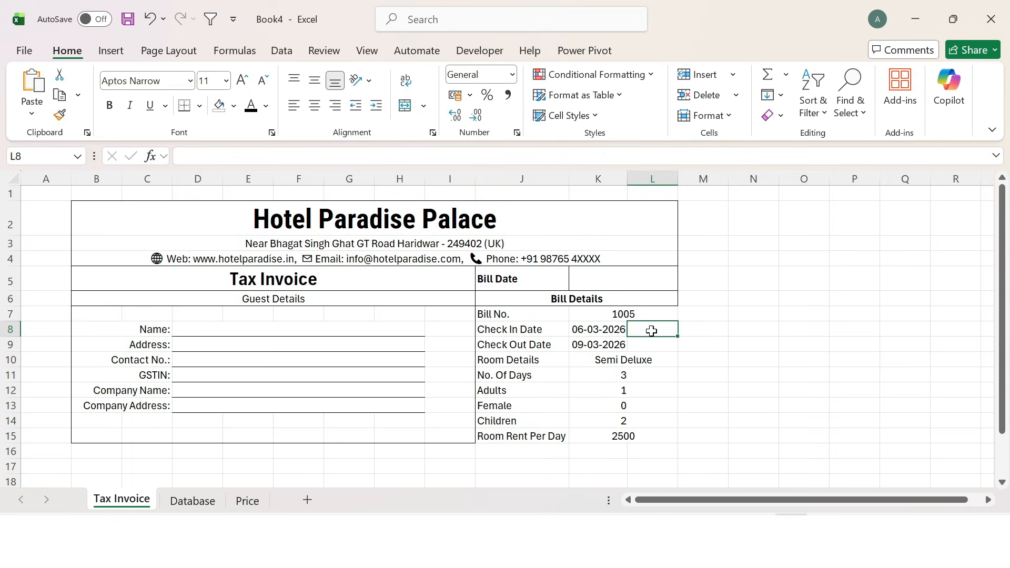
- Start a VLOOKUP in L8 using the absolute Bill No. $K$7 as the lookup value
type("=")
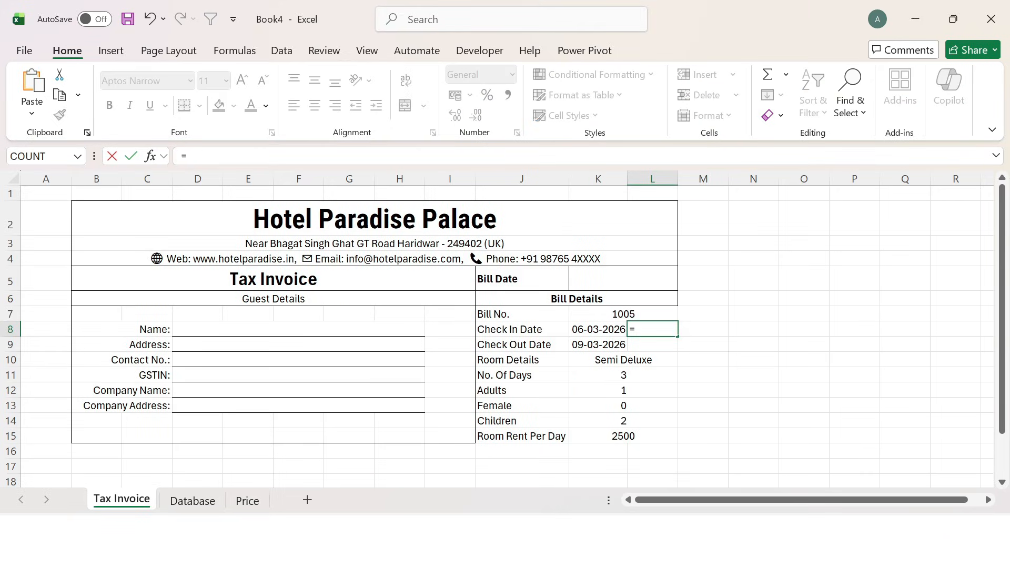
type("vlo")
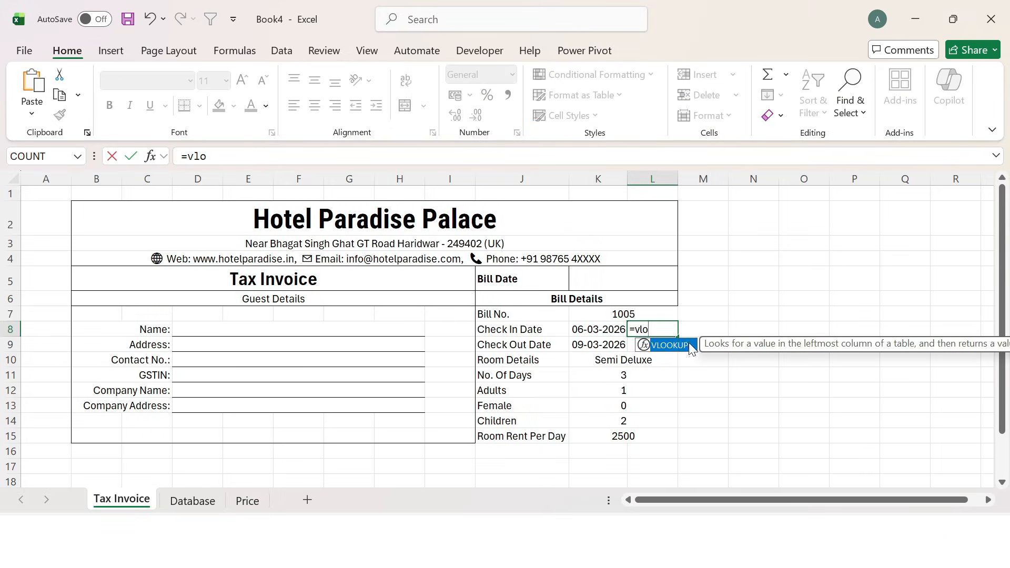
double_click(682, 347)
left_click(629, 314)
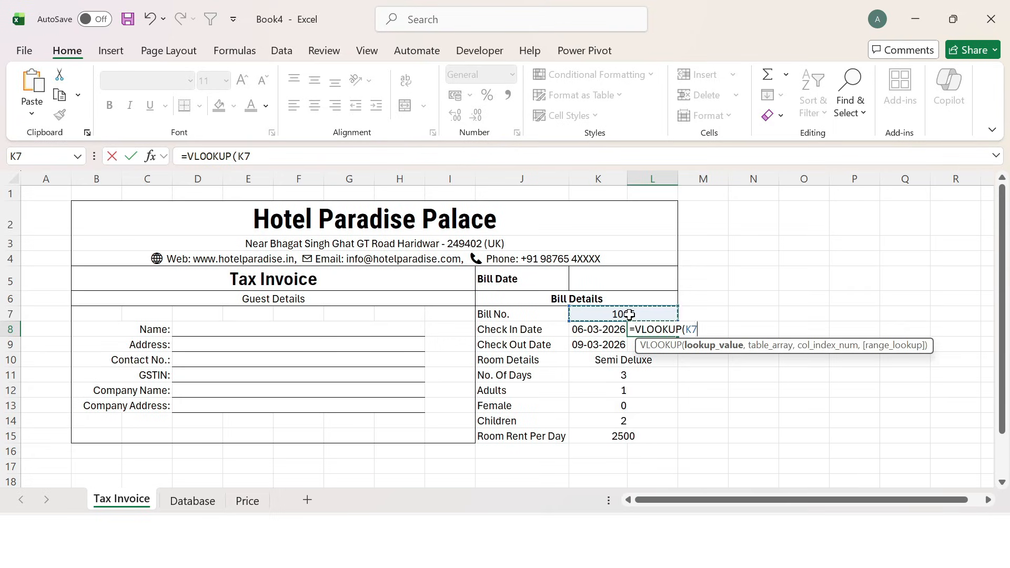
key("F4")
type(",")
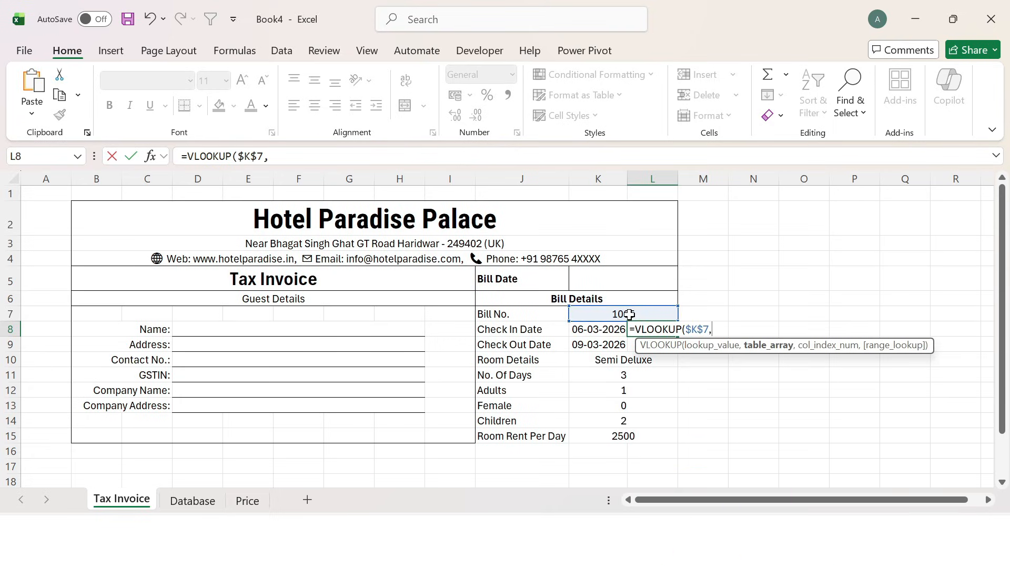
- Complete it with table Database!$A$3:$Q$12, column 9 and exact match to return the check-in time
left_click(204, 506)
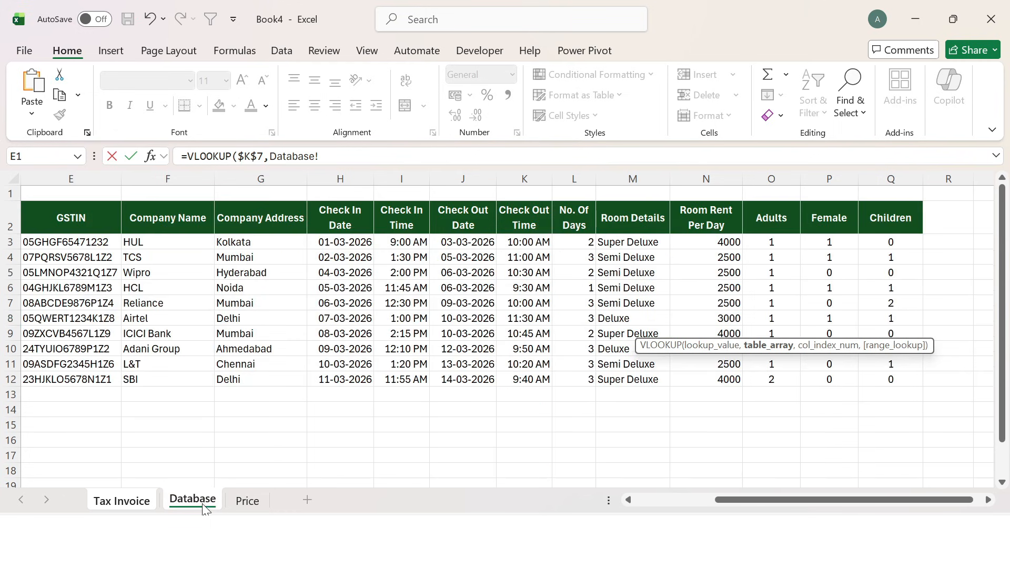
left_click(82, 245)
key("Up")
key("Home")
key("Down")
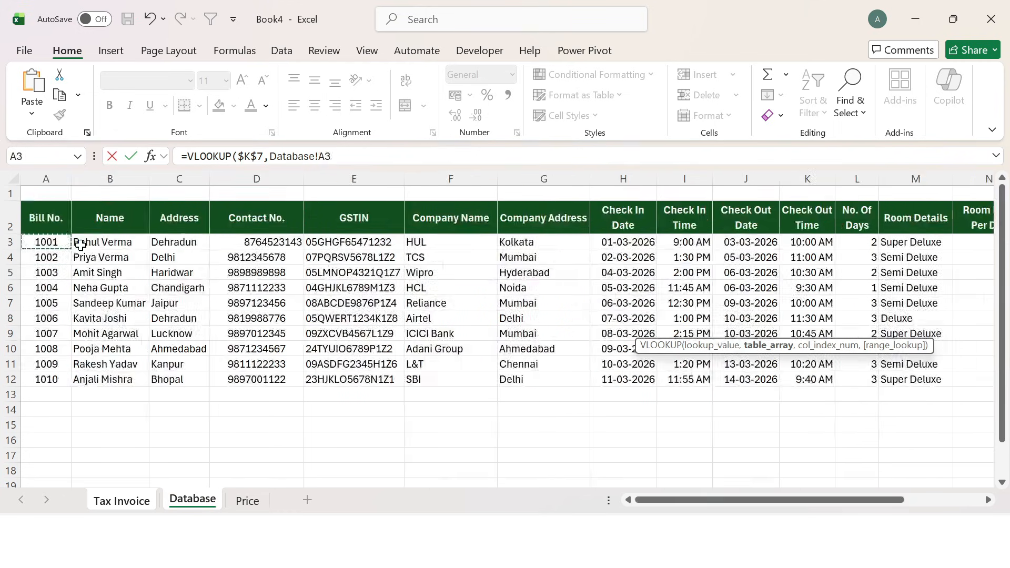
key("shift+Right")
key("shift+Right")
key("shift+Right")
key("shift+Right")
key("shift+Right")
key("shift+Right")
key("shift+Right")
key("shift+Right")
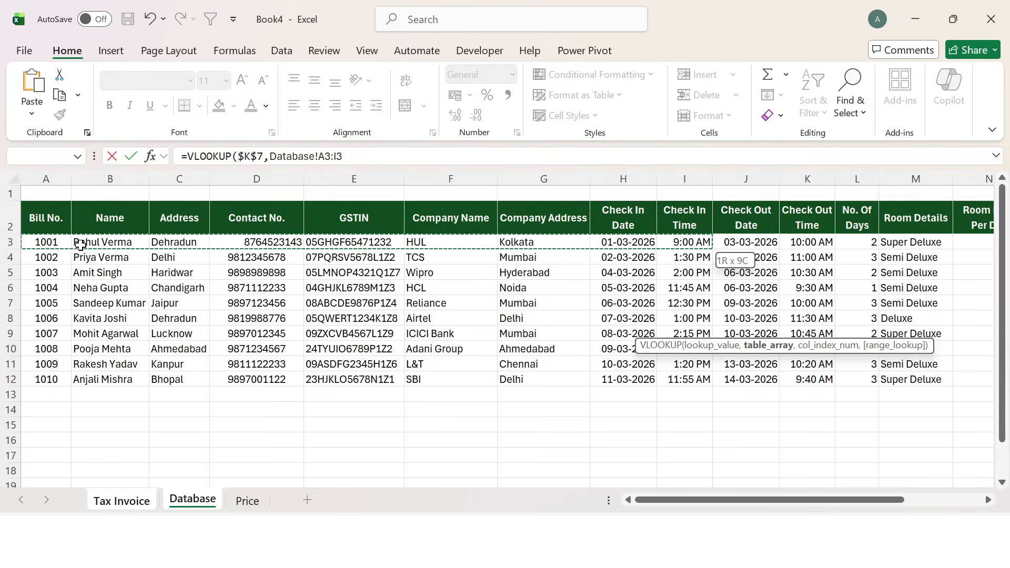
key("shift+Right")
key("shift+Right")
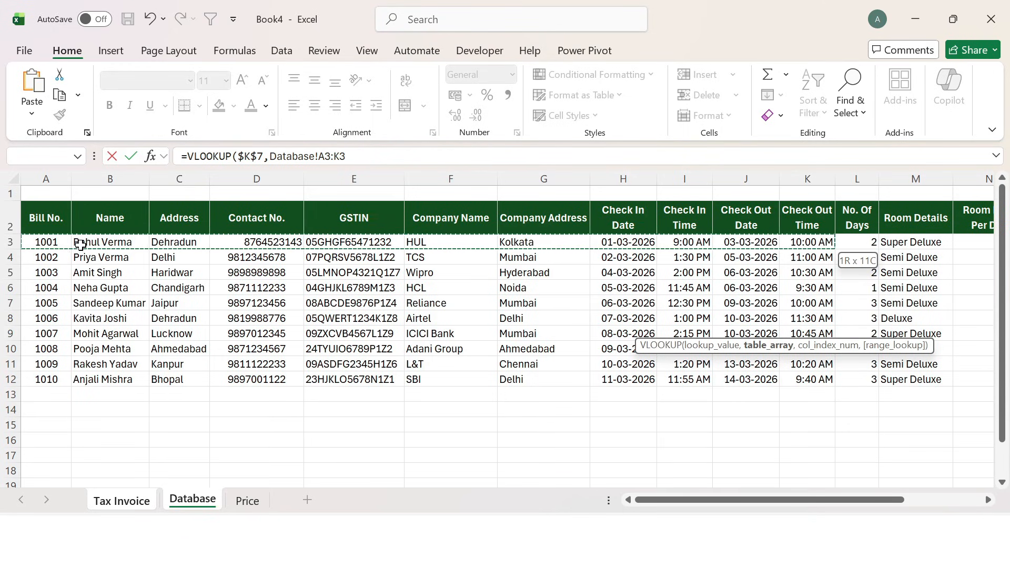
key("shift+Right")
key("shift+Right")
key("shift+Right")
key("shift+Right")
key("shift+Right")
key("shift+Right")
key("ctrl+shift+Down")
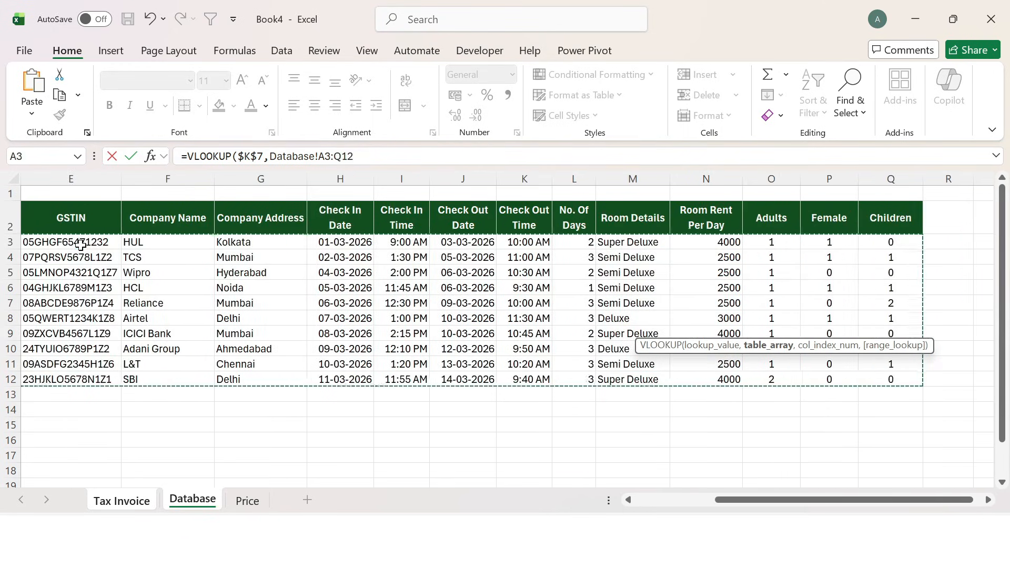
key("F4")
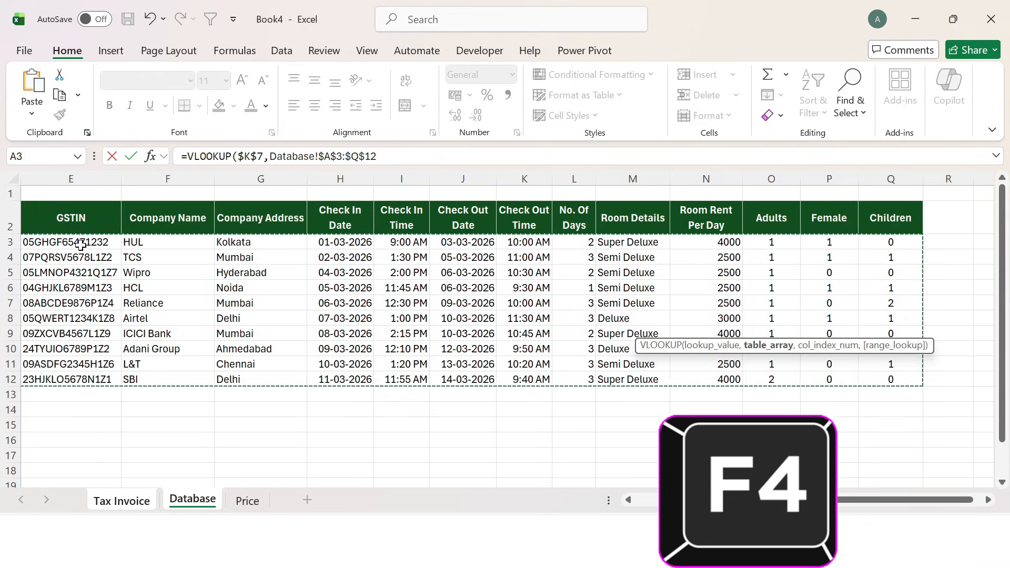
type(",")
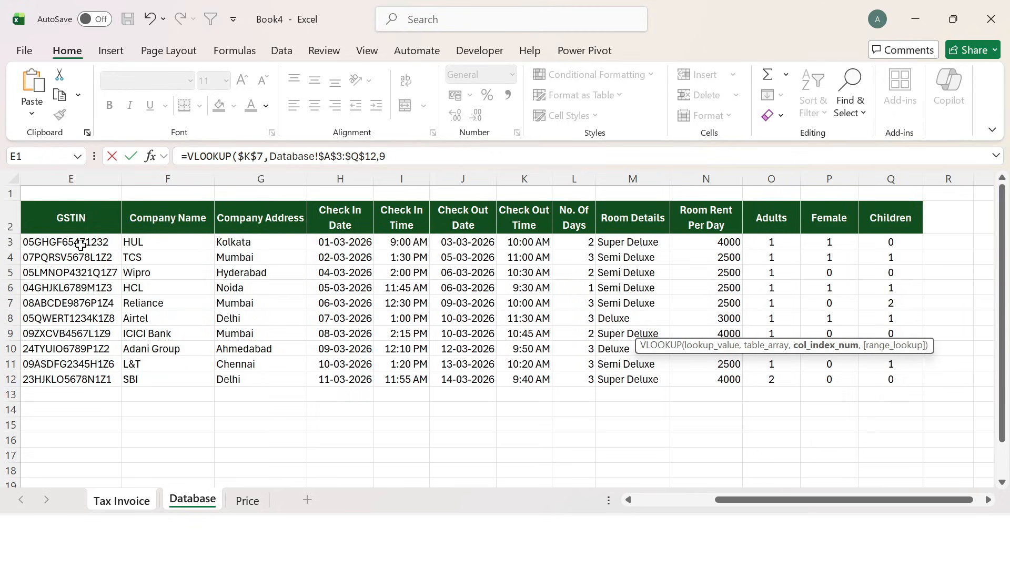
type("9,0")
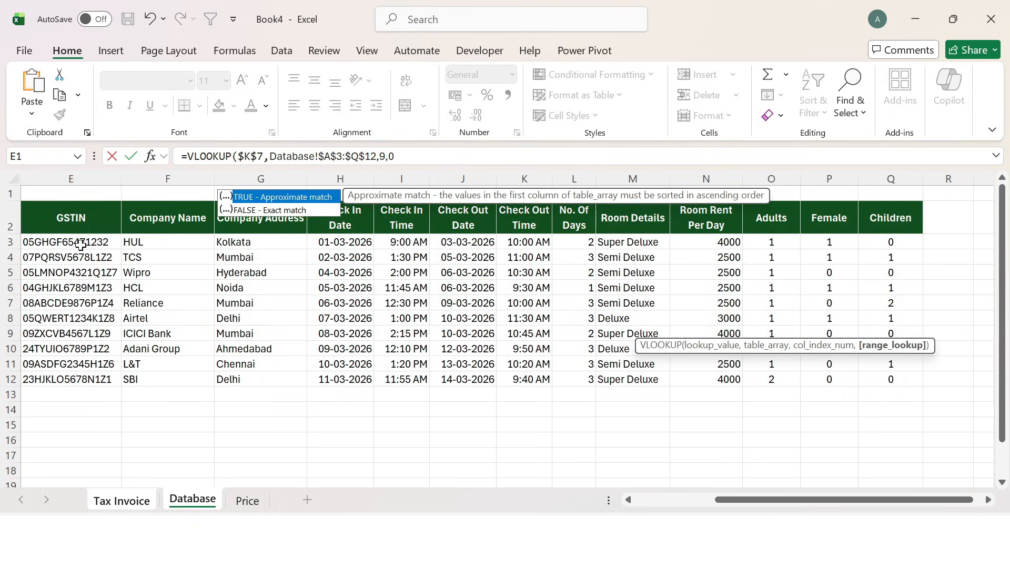
type(")")
key("Return")
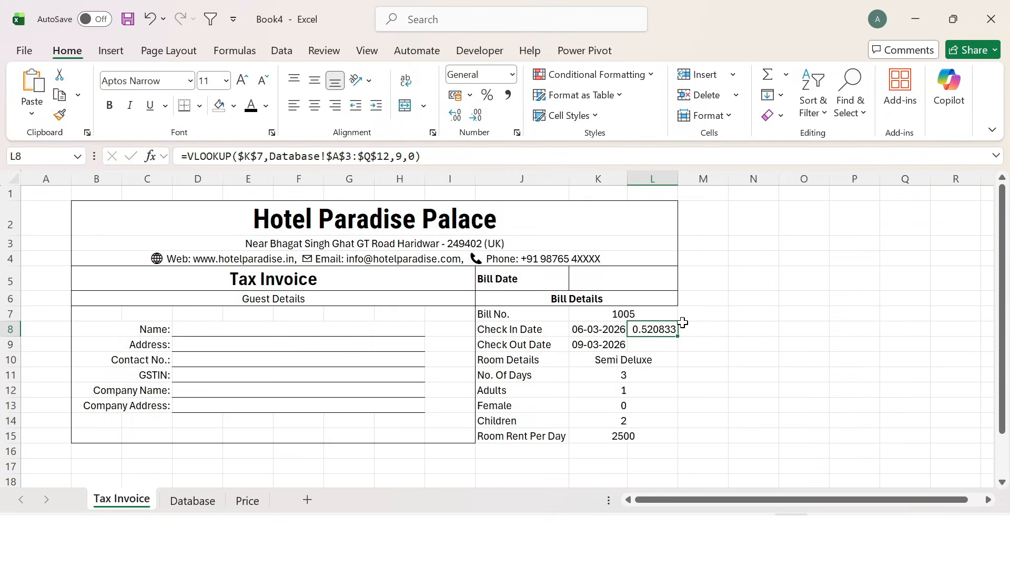
- Format L8 with the 01:30 PM time number format
key("ctrl+1")
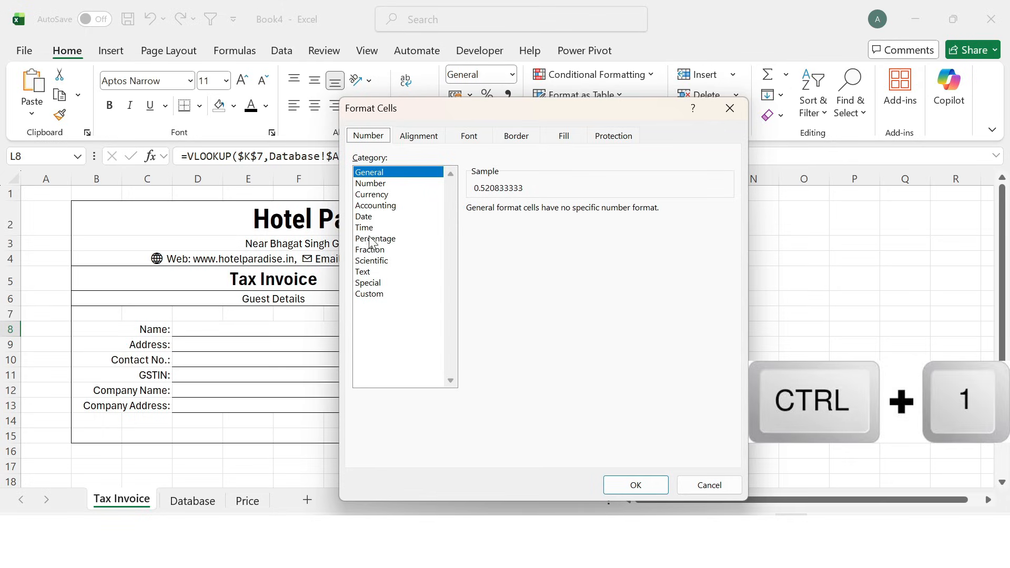
left_click(367, 230)
left_click_drag(730, 250, 726, 281)
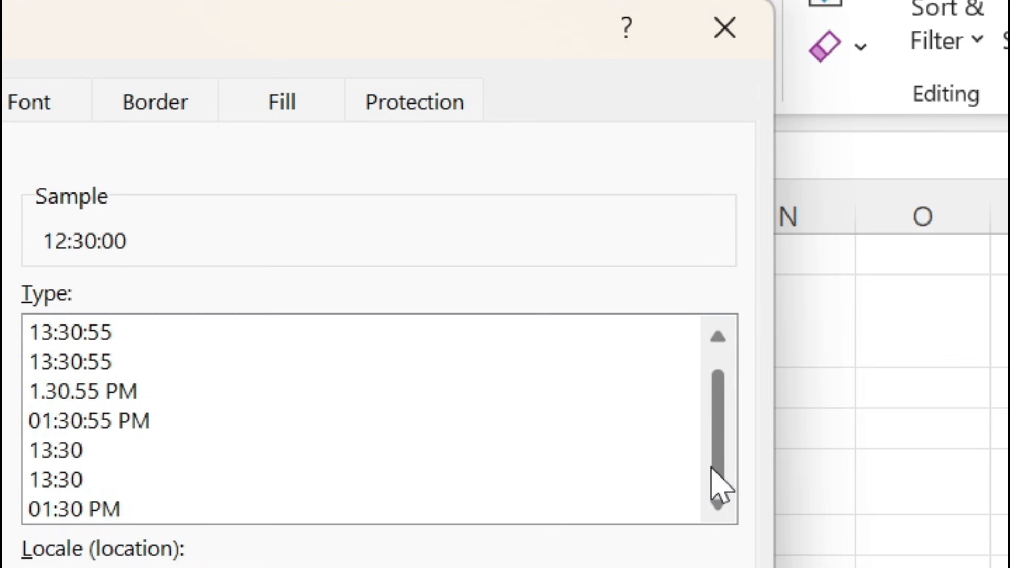
left_click(104, 509)
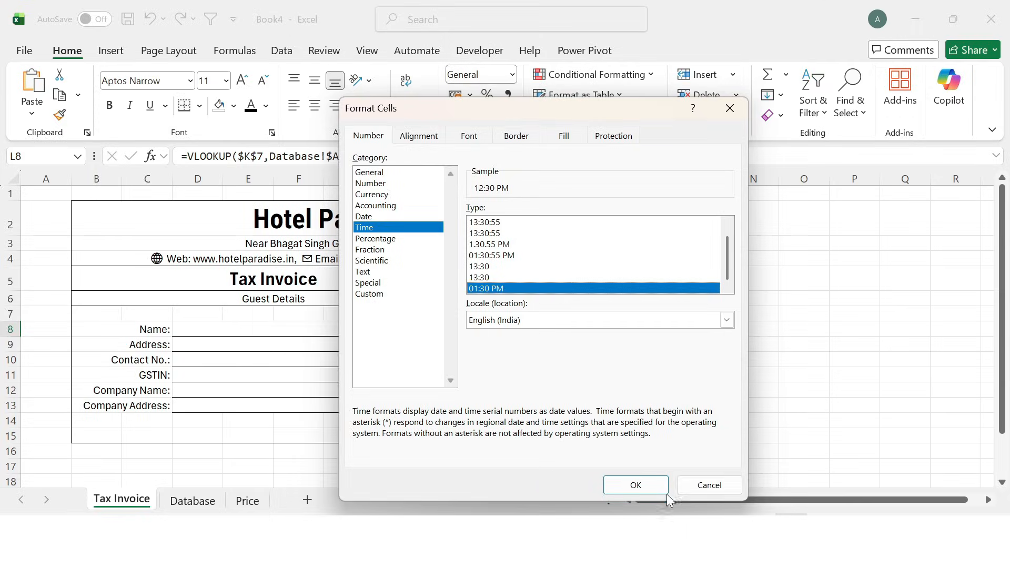
left_click(636, 485)
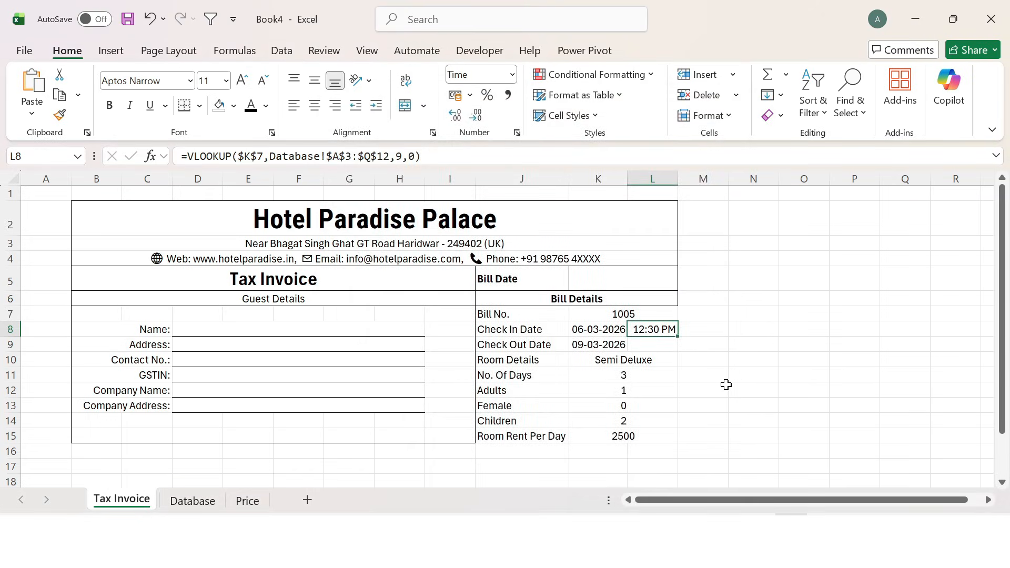
- Copy the time lookup into L9 and change its column index from 9 to 11 for check-out time
left_click_drag(681, 335, 678, 348)
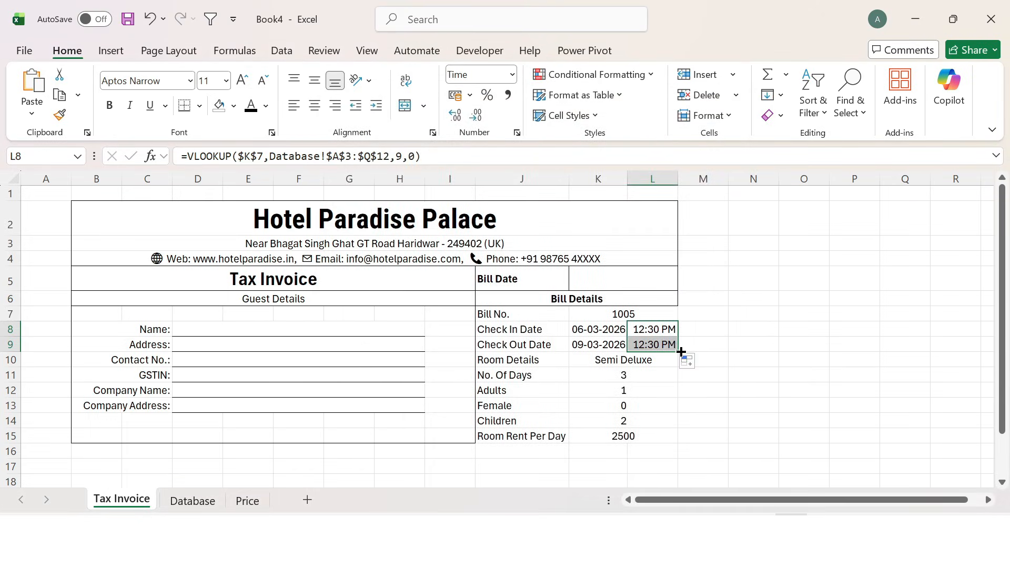
left_click(654, 346)
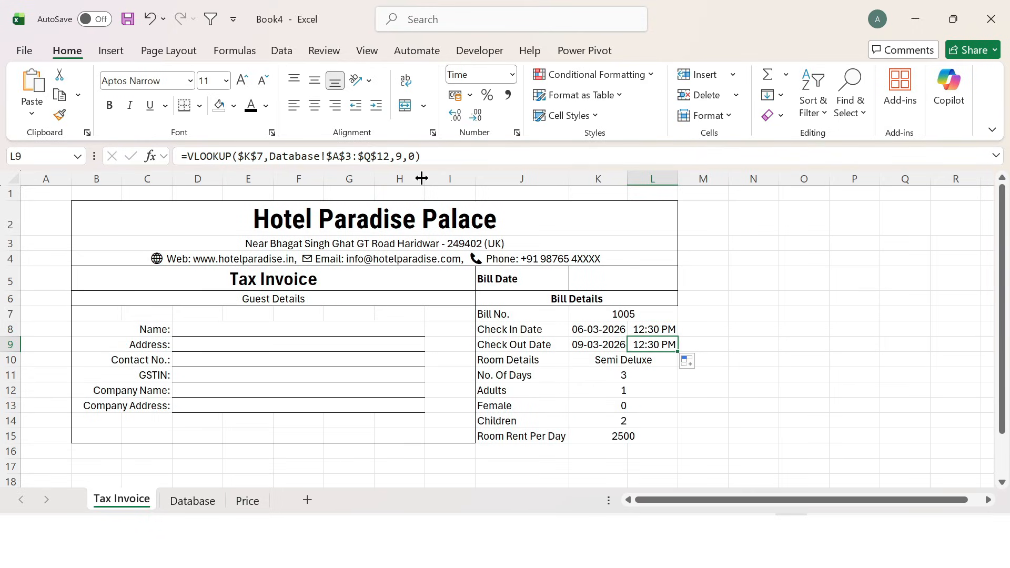
left_click(403, 156)
key("BackSpace")
type("11")
key("Return")
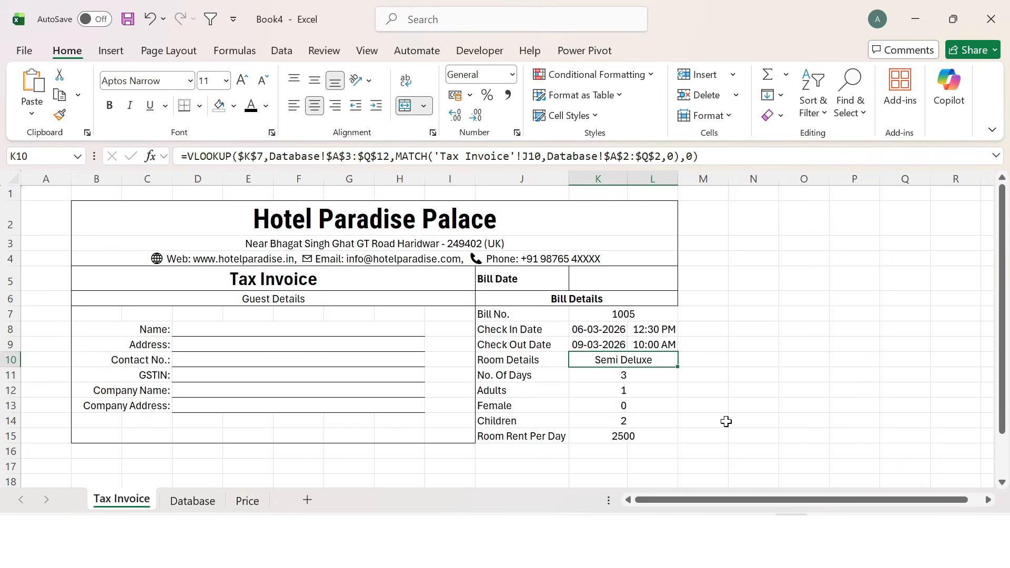
left_click(665, 310)
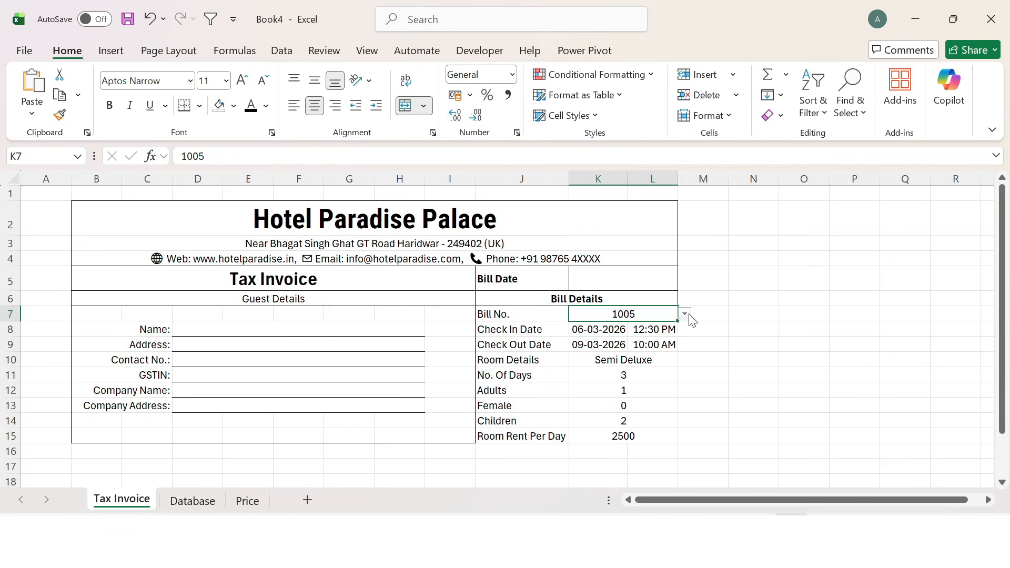
- Choose bill number 1007 from the Bill No. dropdown
left_click(685, 314)
left_click(607, 408)
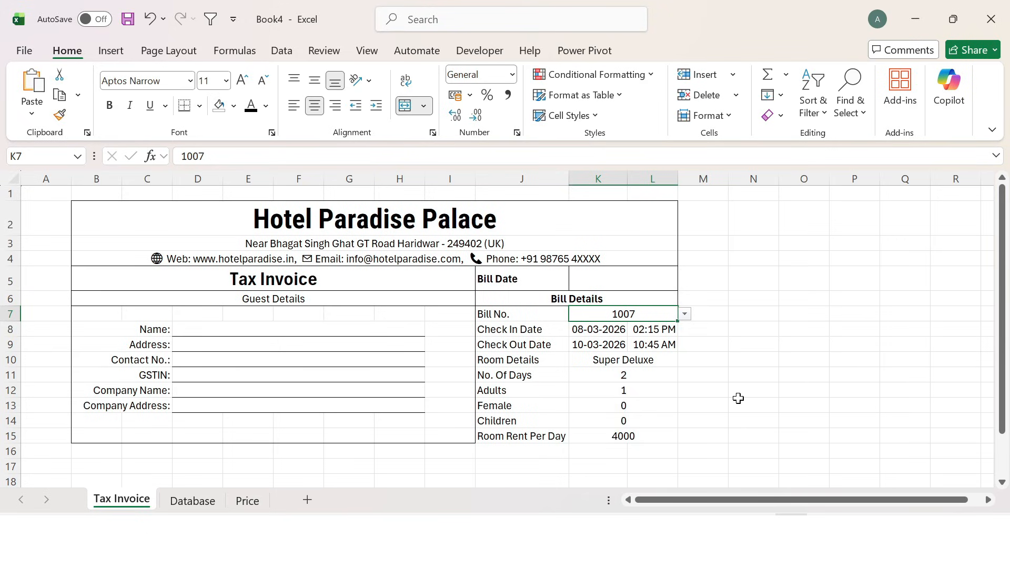
left_click(741, 418)
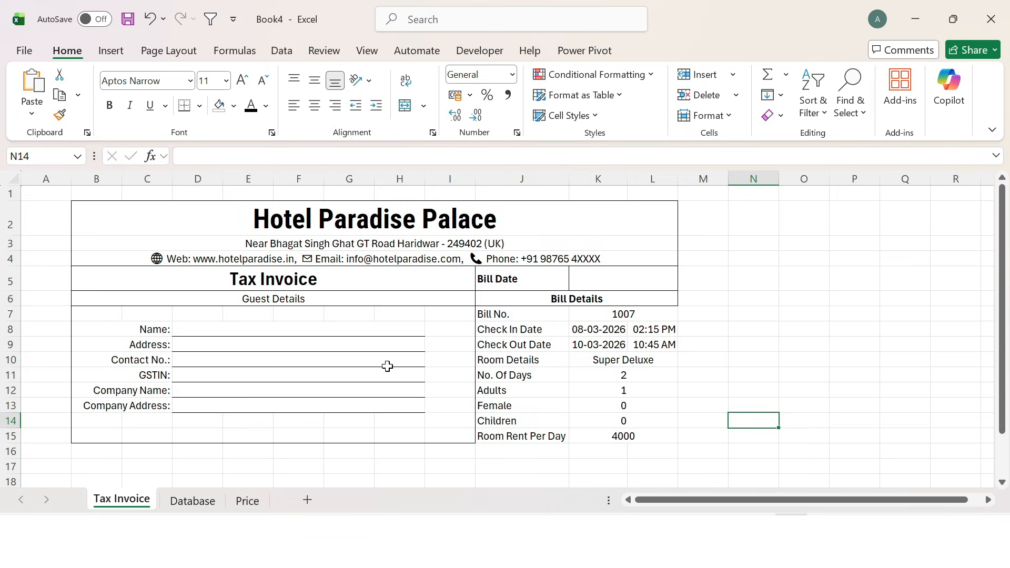
- Copy K8's check-in date lookup formula and paste it into the Name field D8
left_click(595, 329)
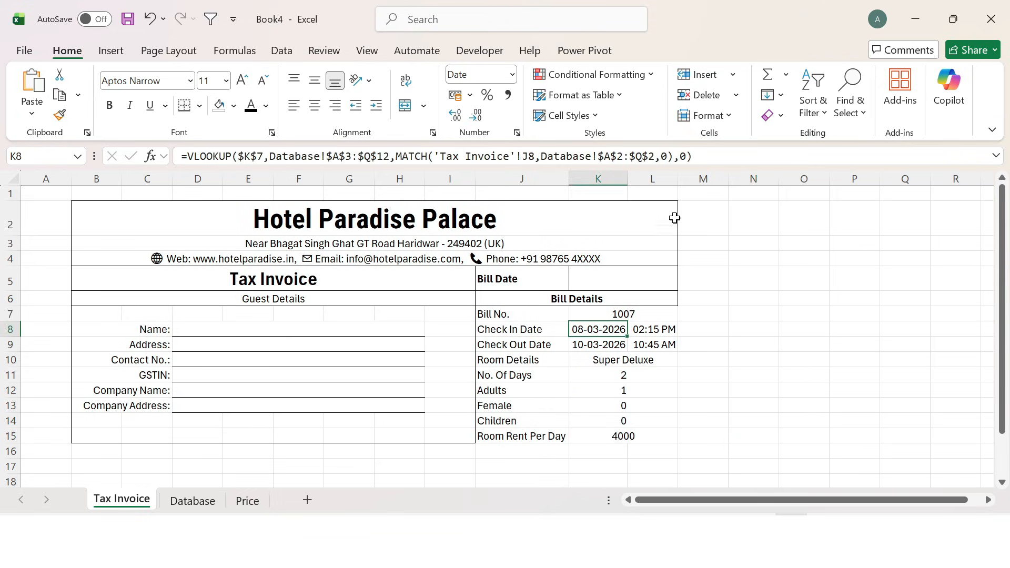
left_click(708, 156)
key("ctrl+a")
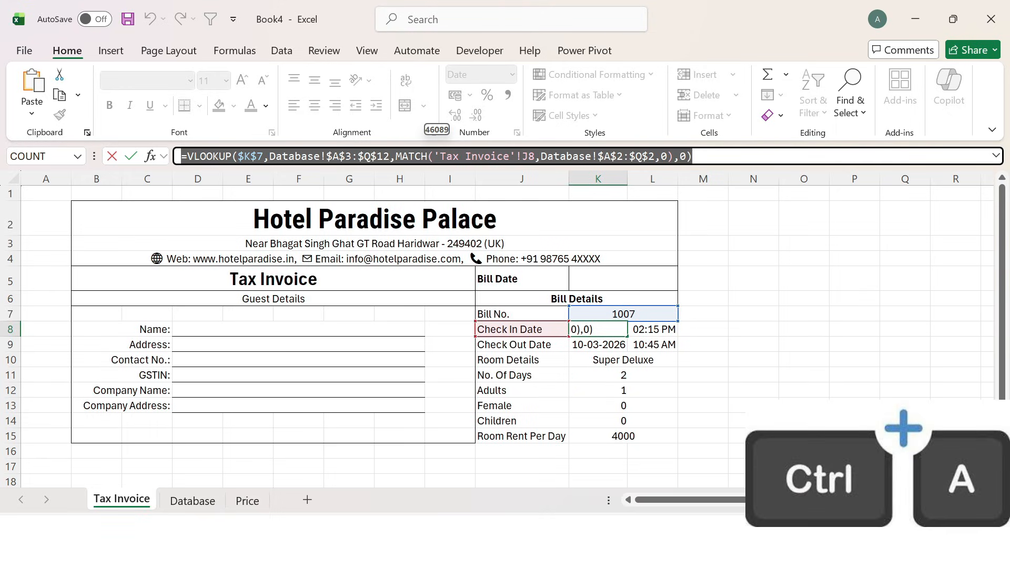
key("ctrl+c")
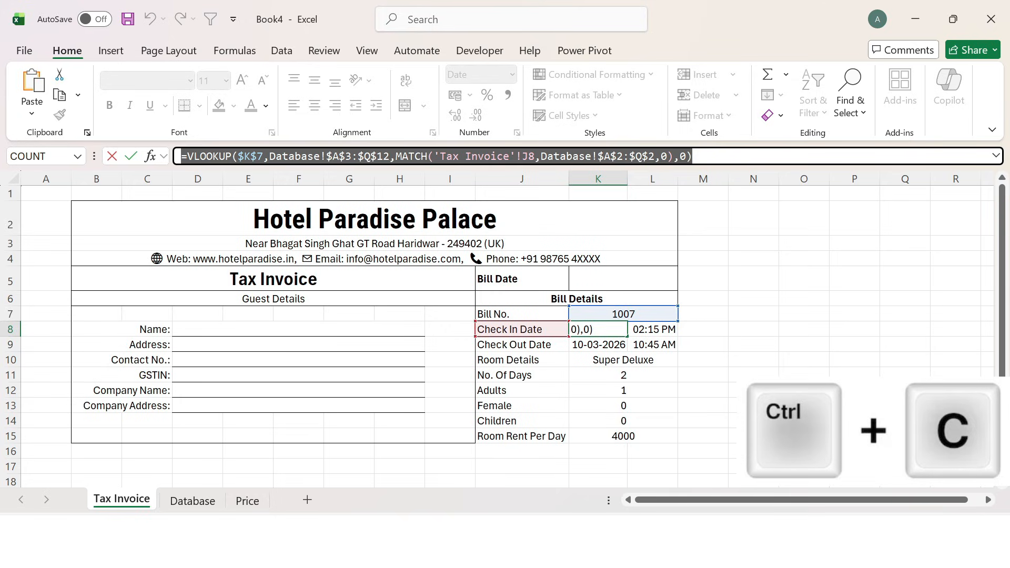
key("Return")
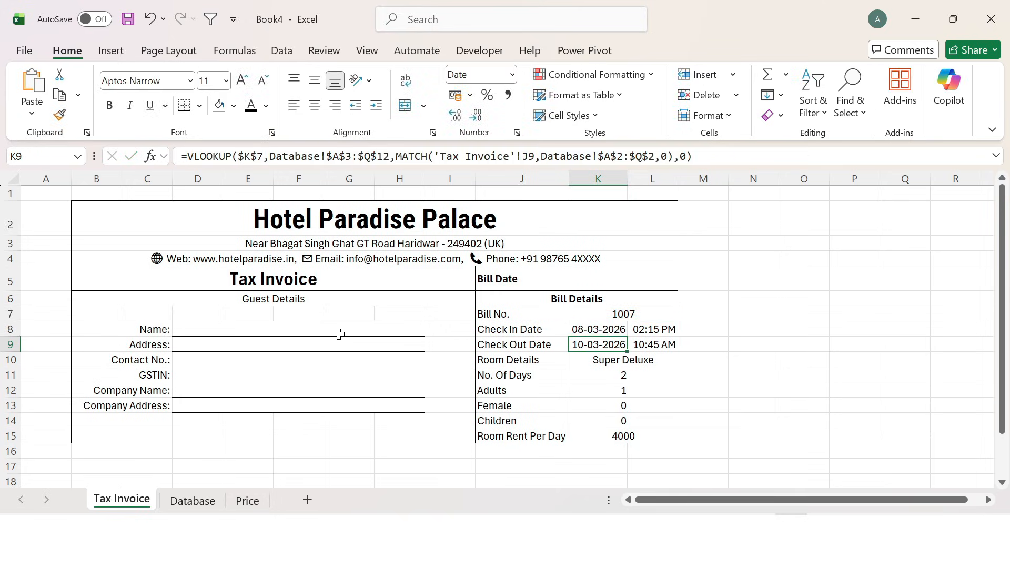
left_click(301, 331)
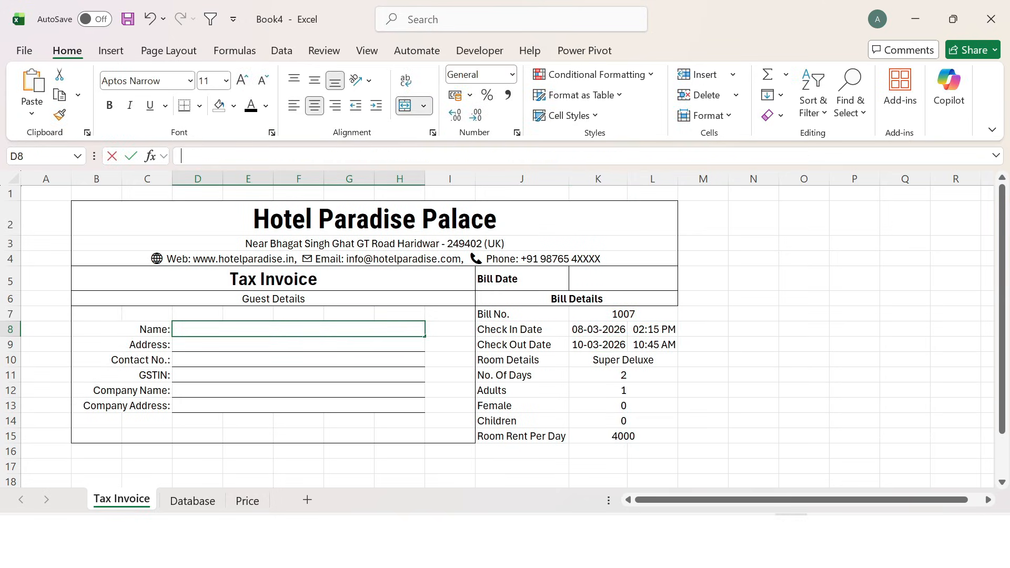
left_click(181, 156)
key("ctrl+v")
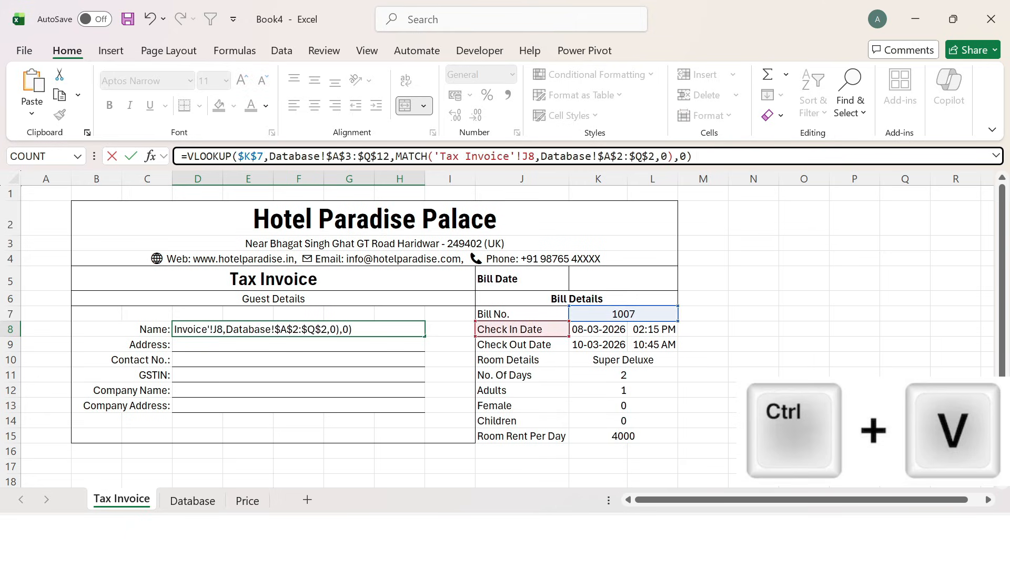
key("Return")
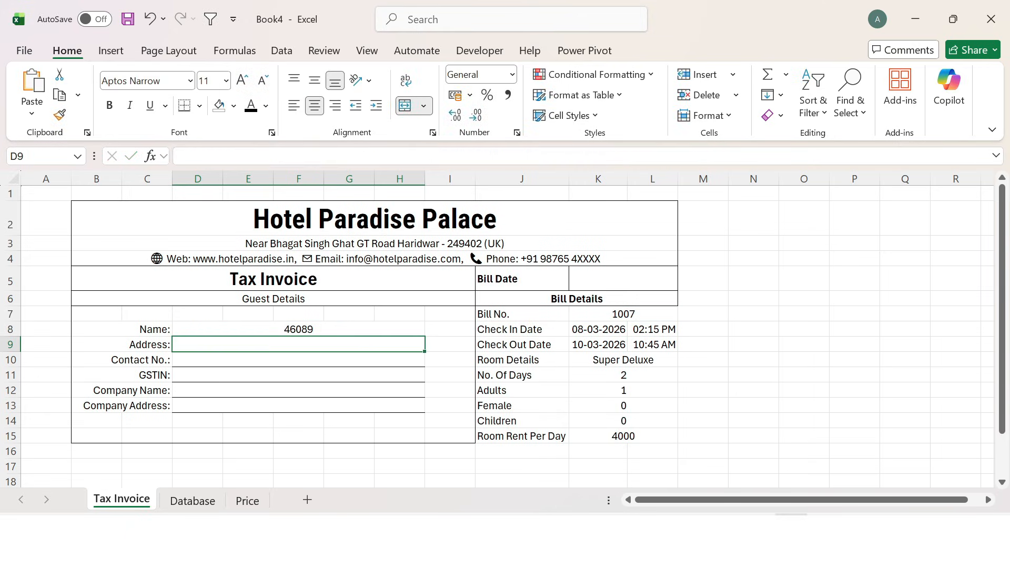
- Change D8's MATCH reference from J8 to B8, then fill it down through Company Address in D13
left_click(311, 329)
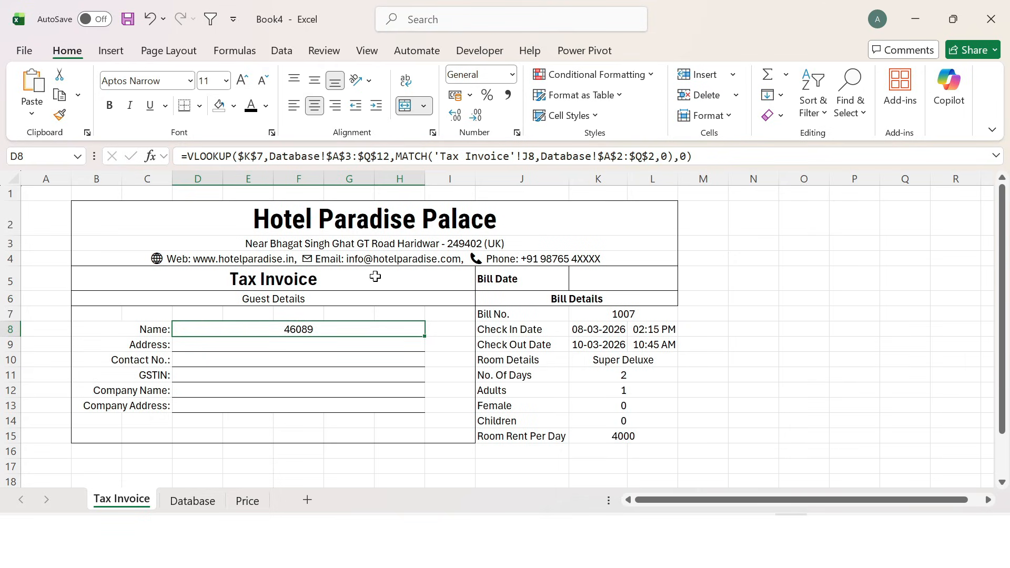
left_click(534, 156)
key("BackSpace")
key("BackSpace")
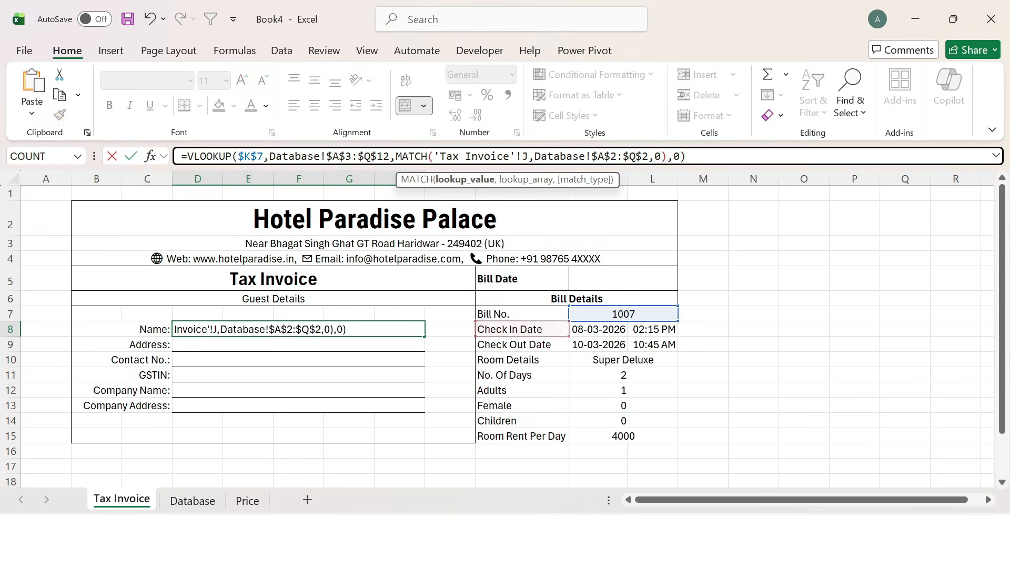
type("B")
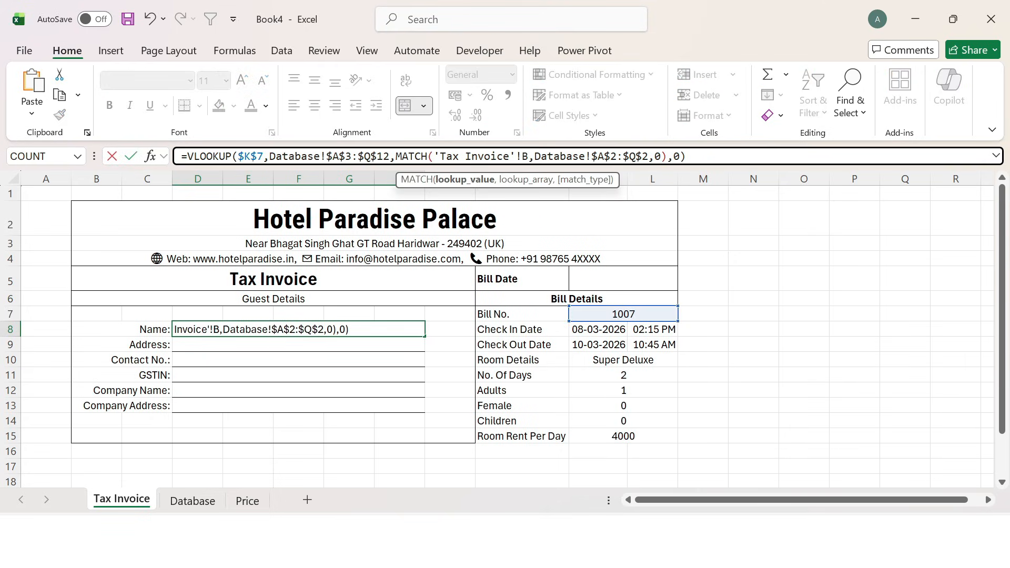
type("8")
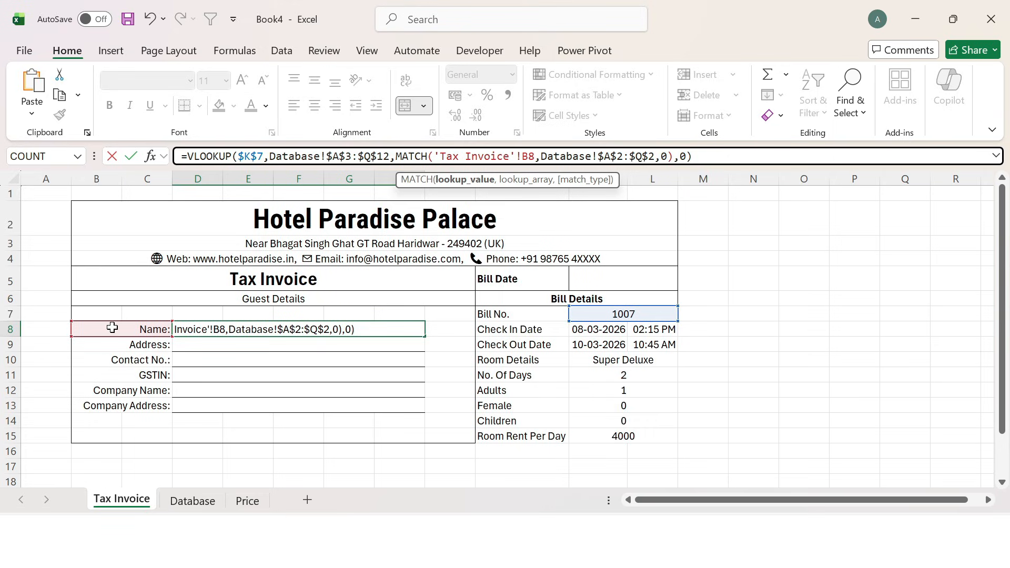
key("Return")
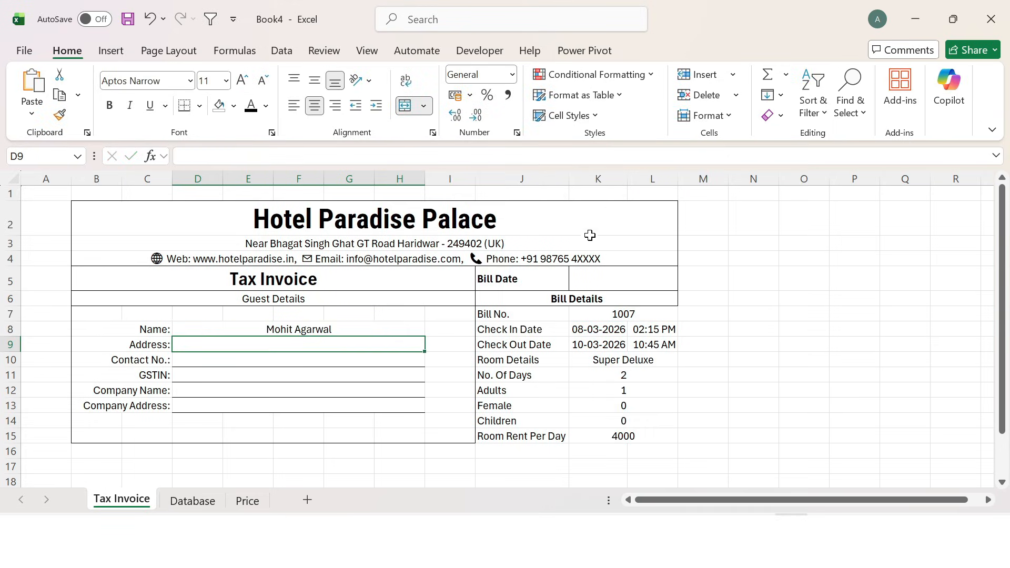
left_click(360, 325)
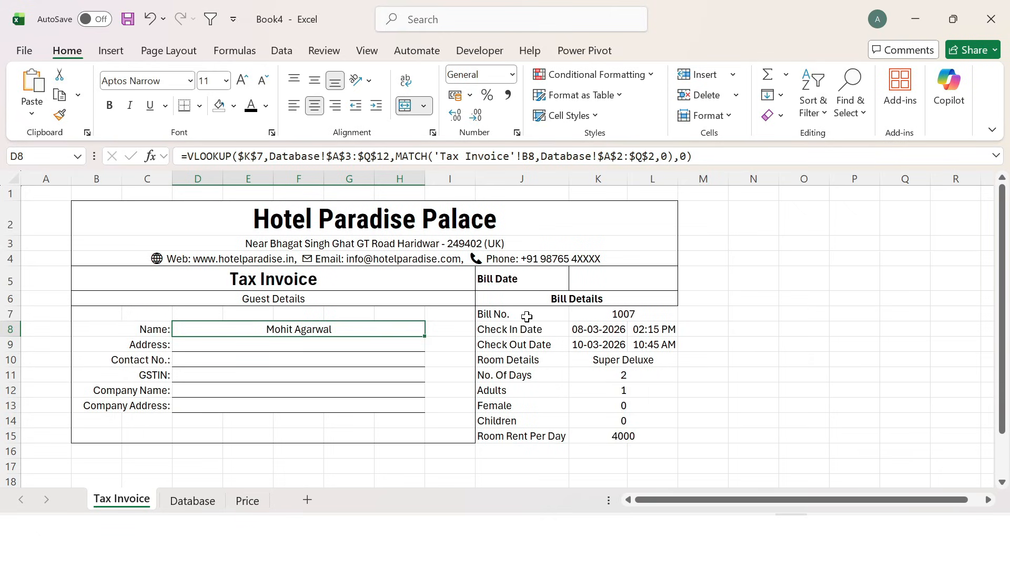
left_click_drag(427, 338, 428, 417)
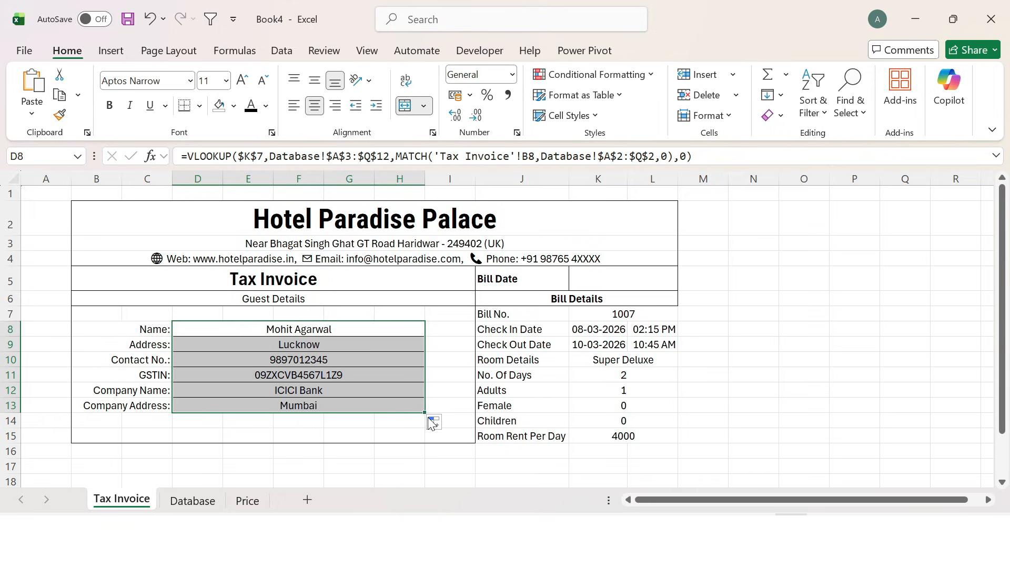
left_click(750, 342)
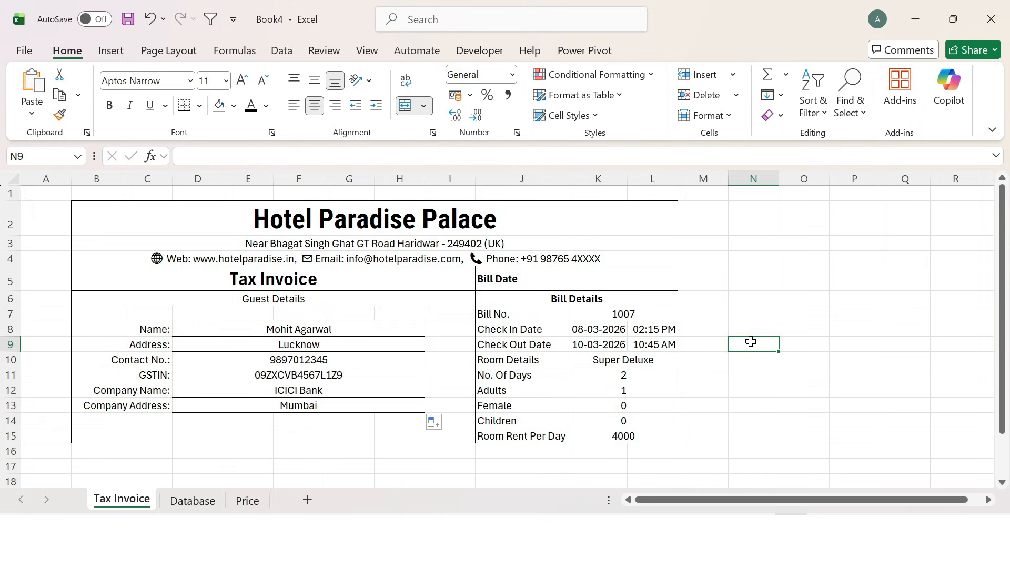
- Switch the Bill No. to 1004 and then to 1009
left_click(651, 296)
left_click(656, 312)
left_click(684, 314)
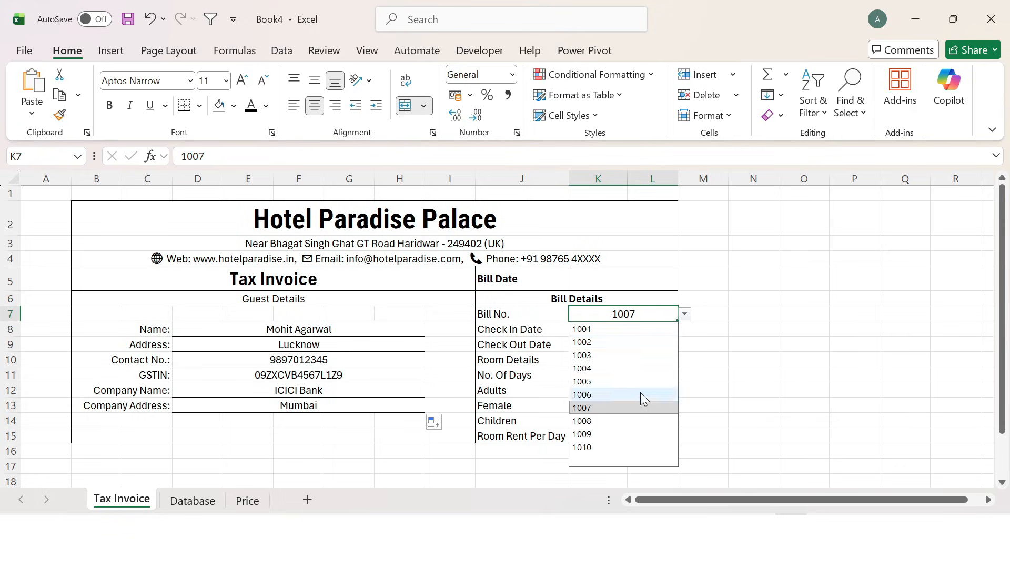
left_click(589, 369)
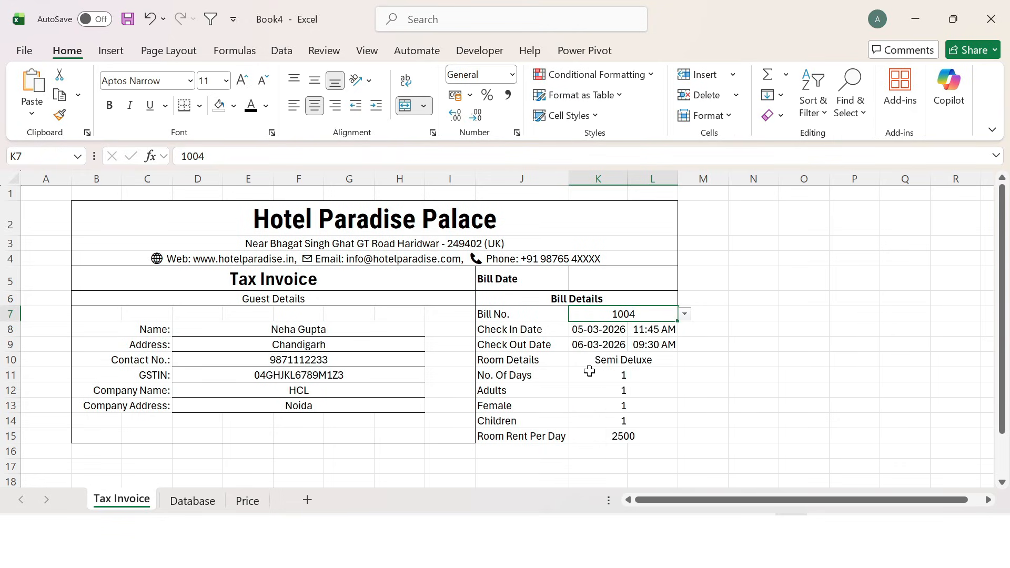
left_click(684, 314)
left_click(598, 428)
- Apply All Borders to the Bill Details block J7:L15
left_click_drag(502, 314, 653, 433)
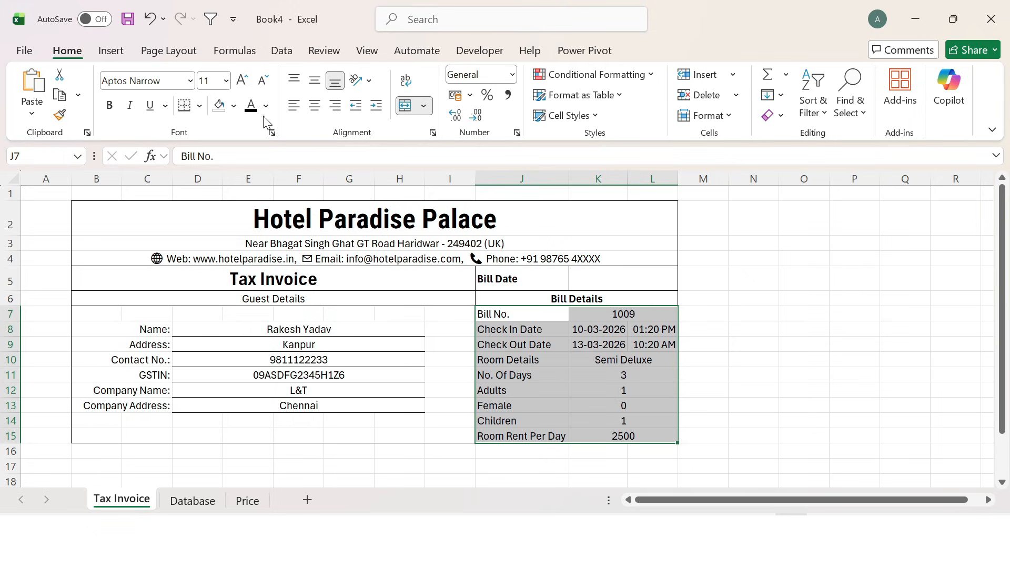
left_click(199, 106)
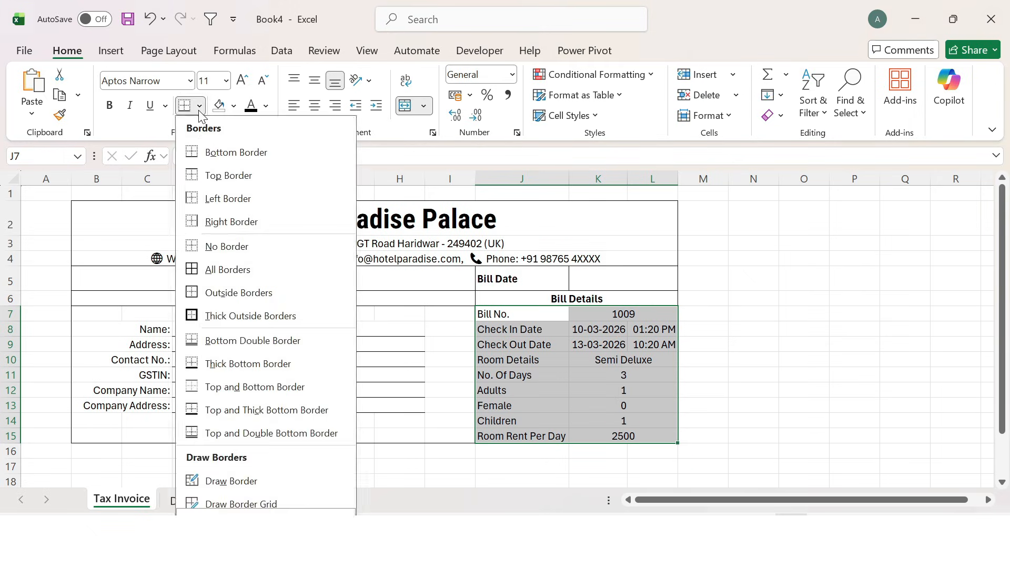
left_click(228, 270)
left_click_drag(101, 451, 646, 455)
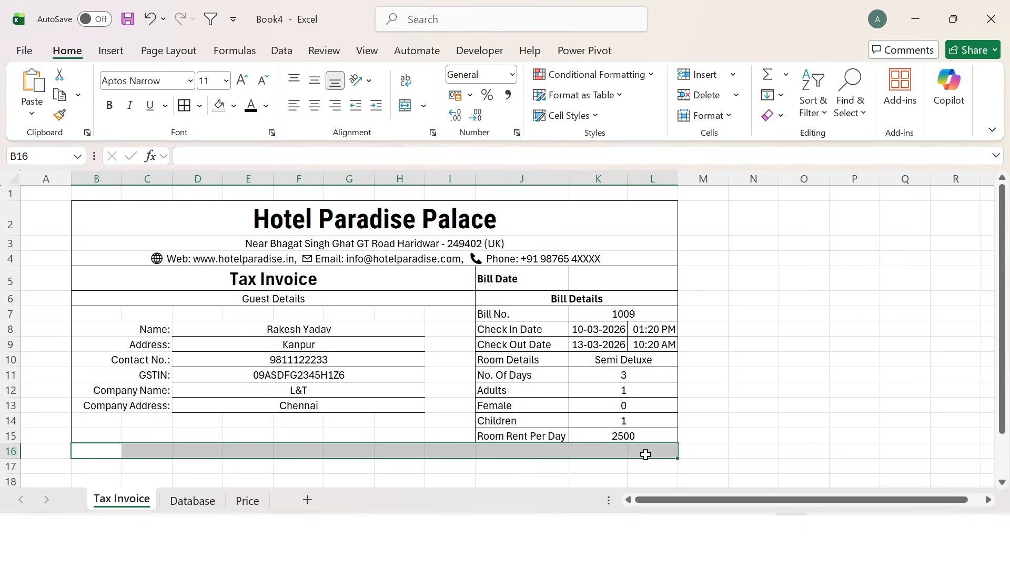
- Fill row 16 light gray and shrink its height into a thin divider
left_click(233, 106)
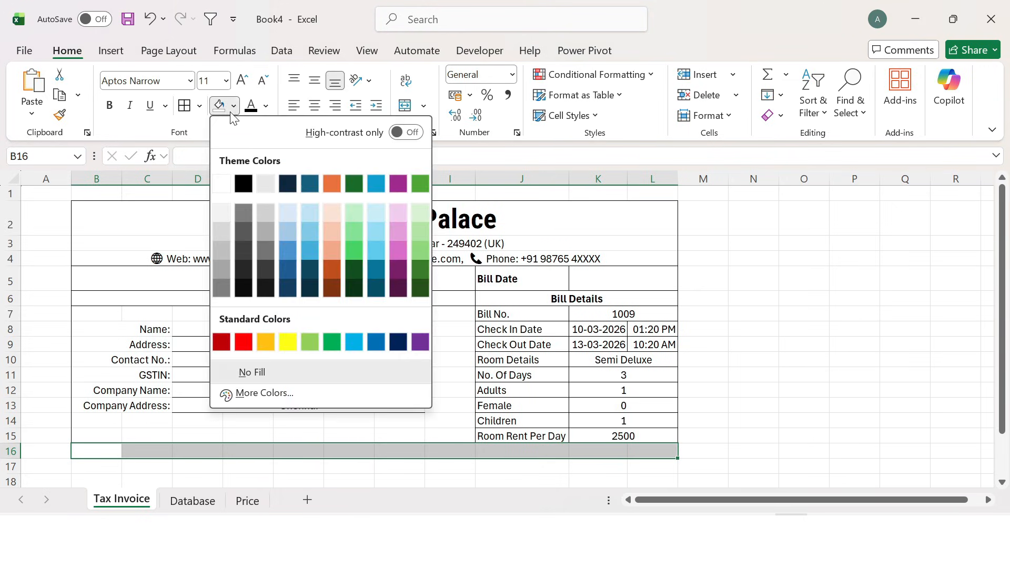
left_click(221, 252)
left_click_drag(19, 461, 19, 449)
- Merge and center B17:J17 with the heading 'Particulars' in bold 18-pt font
left_click_drag(100, 457, 506, 452)
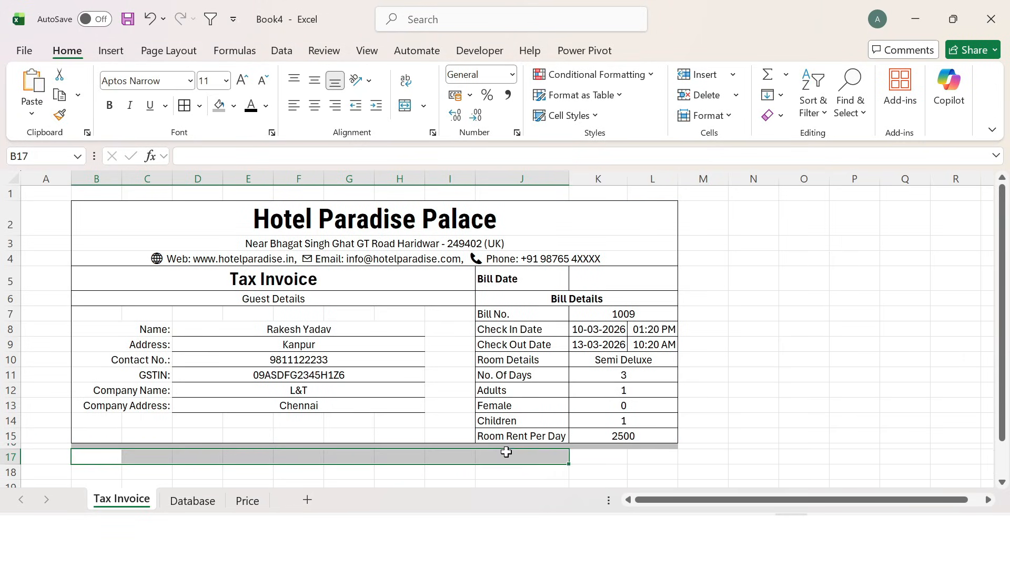
left_click(409, 108)
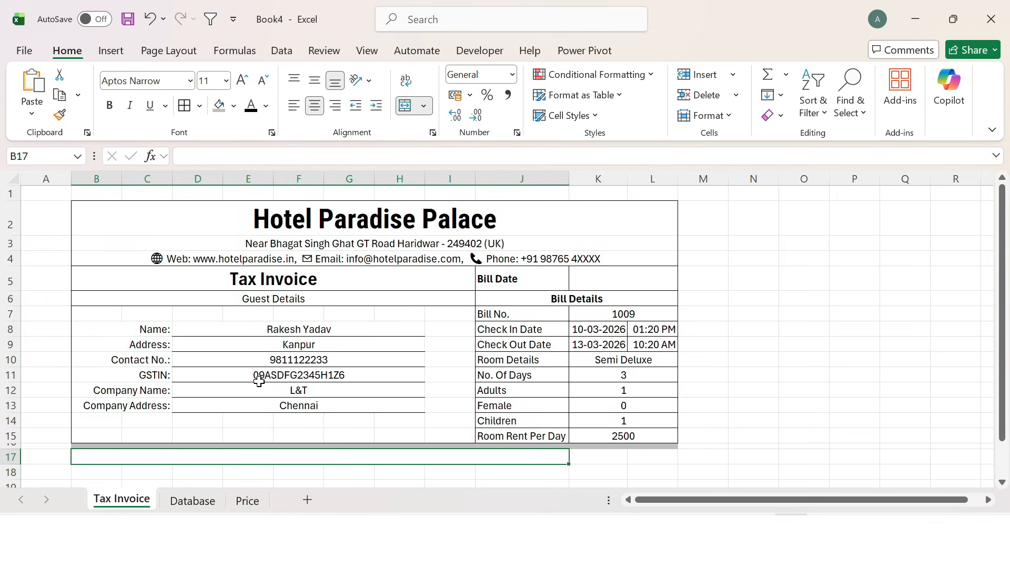
type("Particulars")
key("Return")
left_click(169, 452)
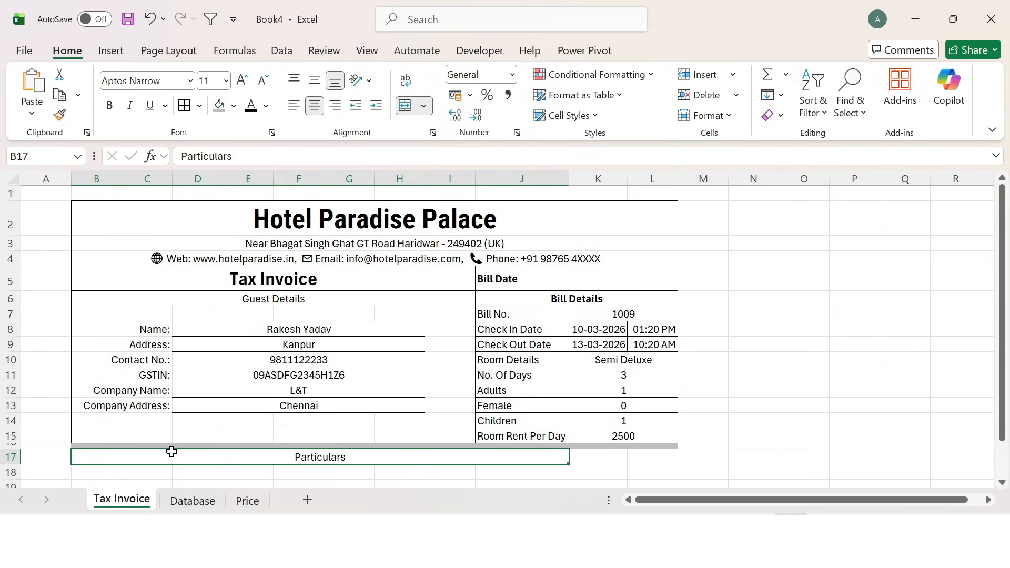
left_click(226, 80)
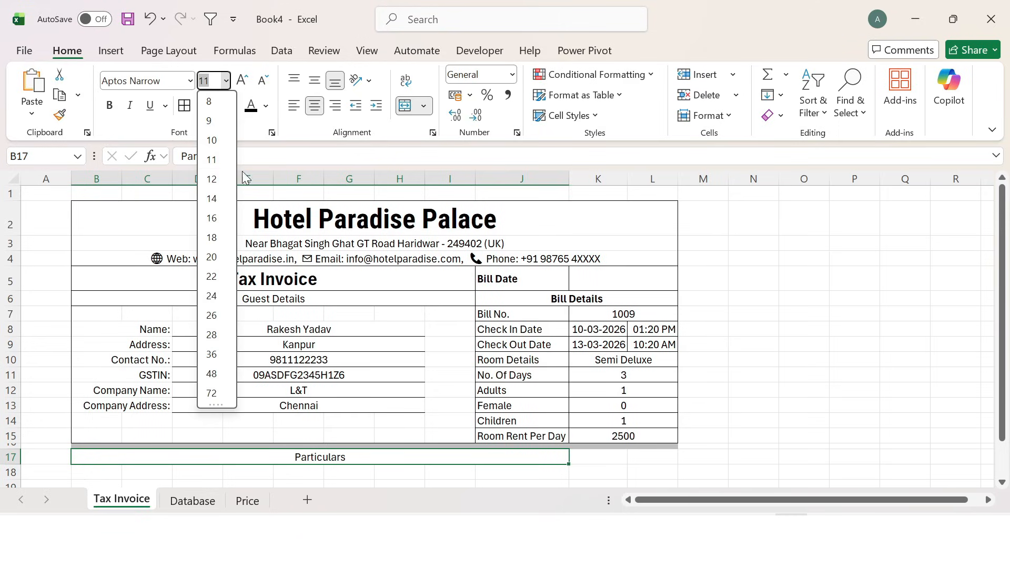
left_click(212, 238)
key("ctrl+b")
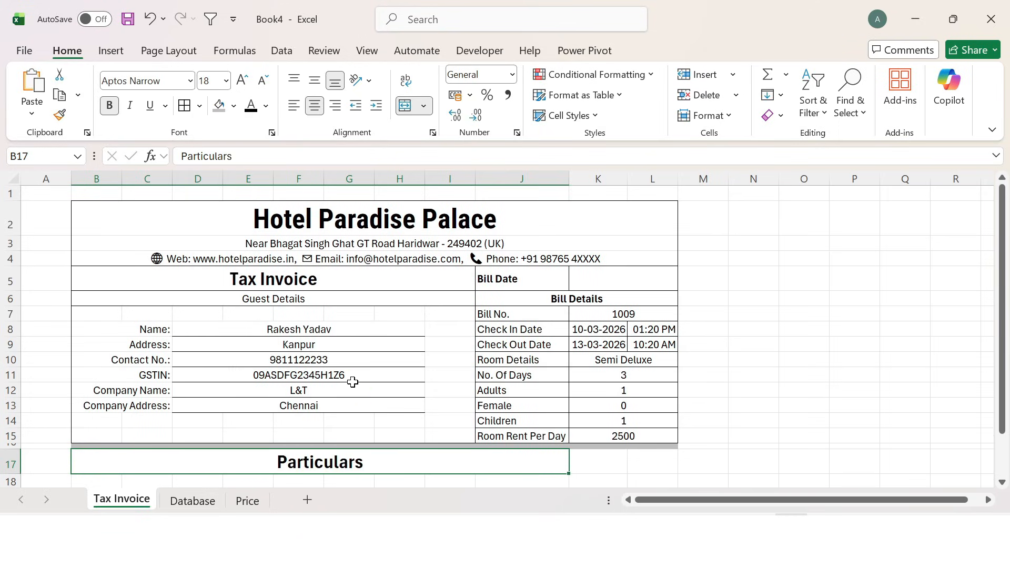
- Left-align 'Particulars' and add an 'Amount' heading in merged cells K17:L17
left_click(294, 105)
left_click_drag(594, 462, 642, 466)
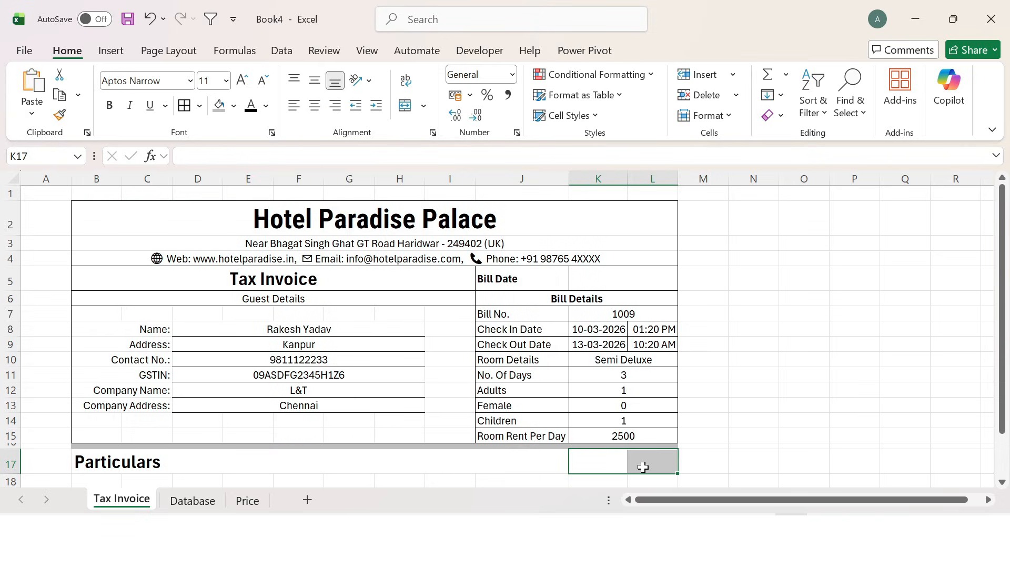
left_click(404, 105)
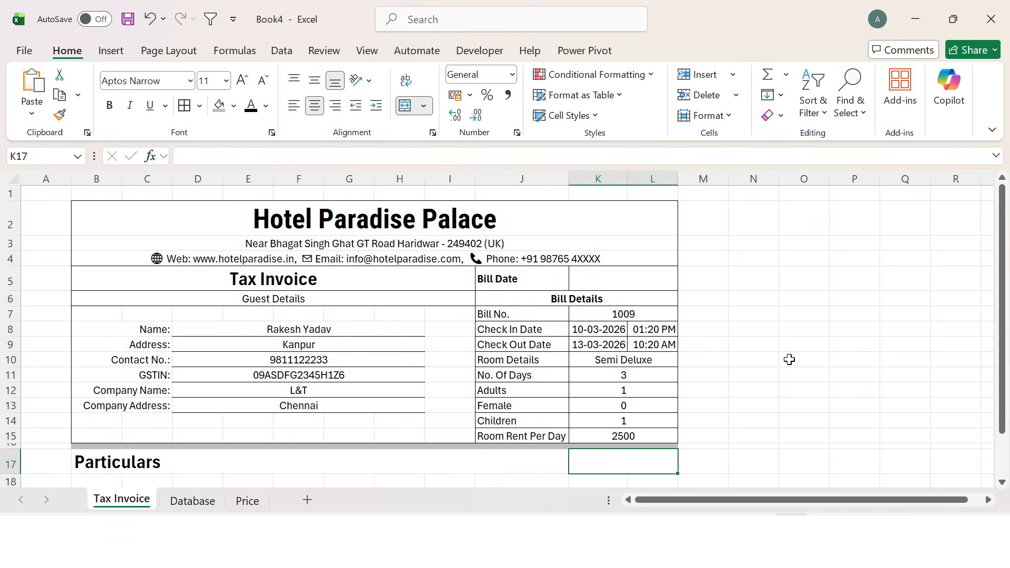
type("Amount")
key("Return")
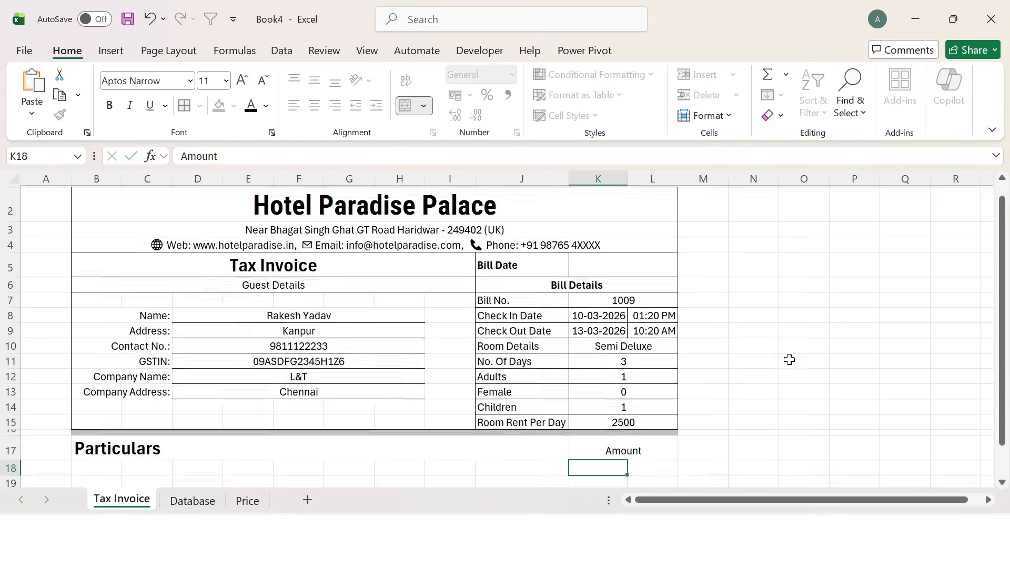
key("Up")
- Make 'Amount' bold at size 18 and border the whole heading row B17:L17
left_click(226, 81)
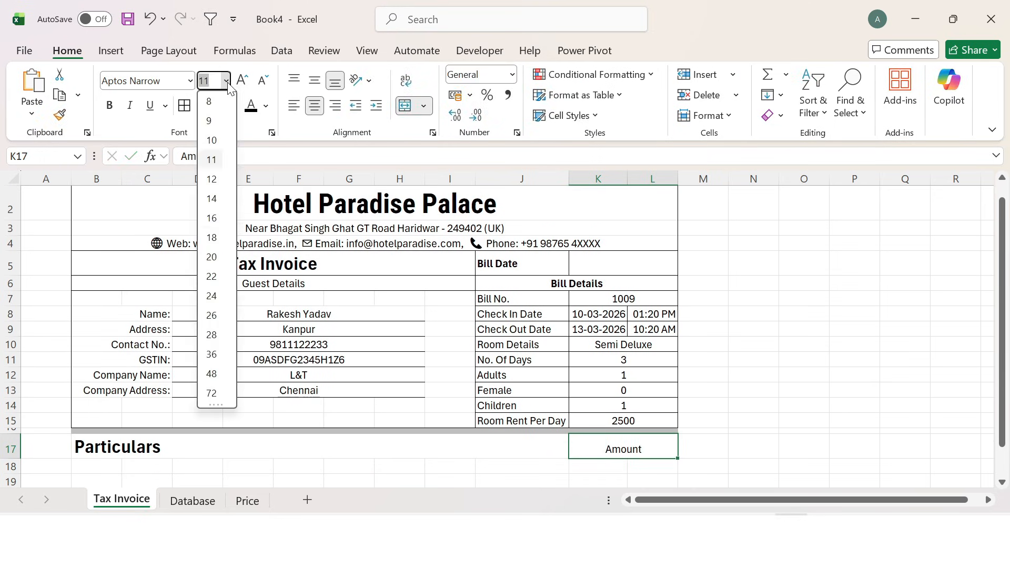
left_click(211, 236)
key("ctrl+b")
key("shift+Left")
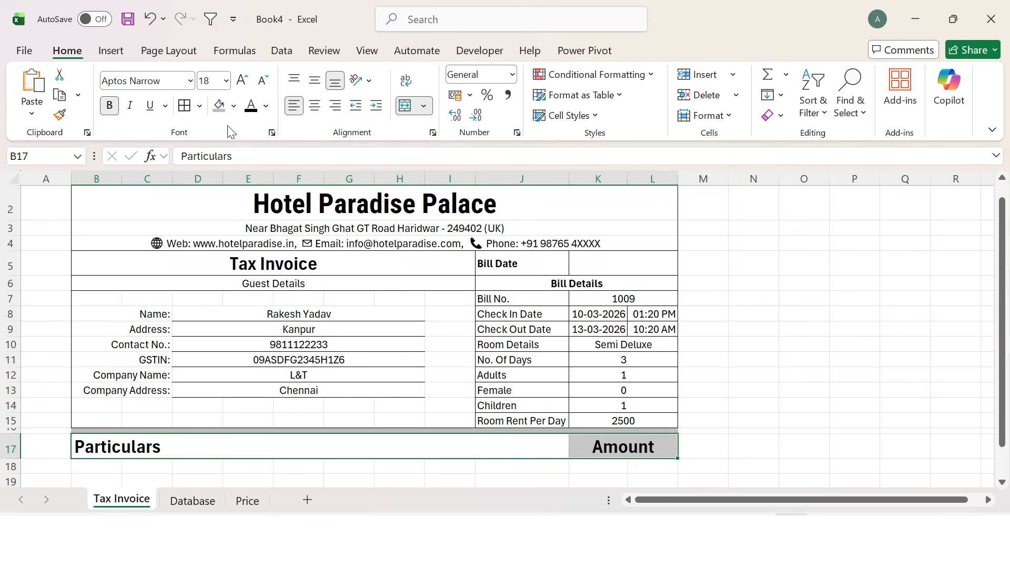
left_click(184, 105)
left_click(489, 466)
scroll(489, 465, "down", 3)
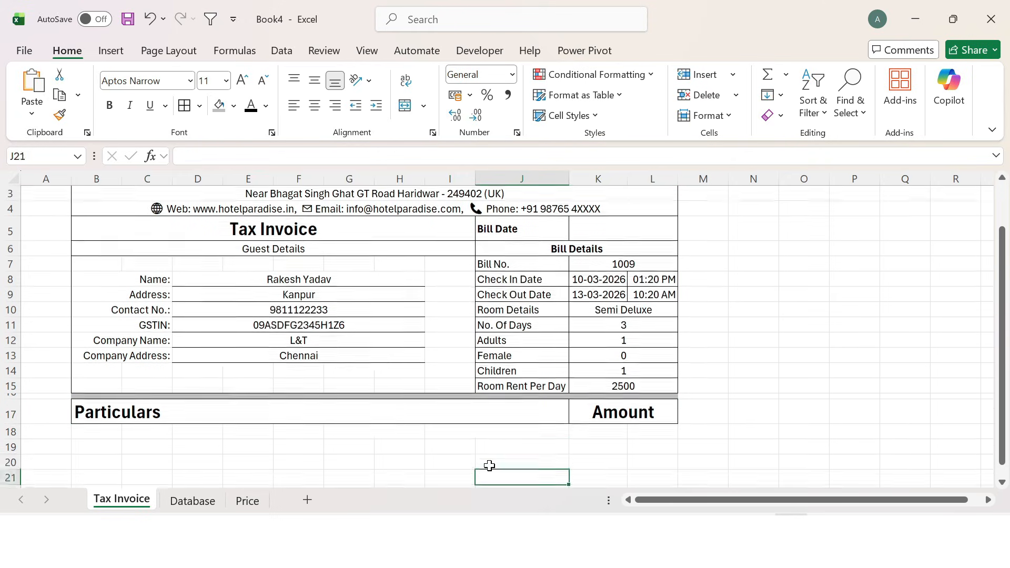
left_click_drag(100, 330, 524, 331)
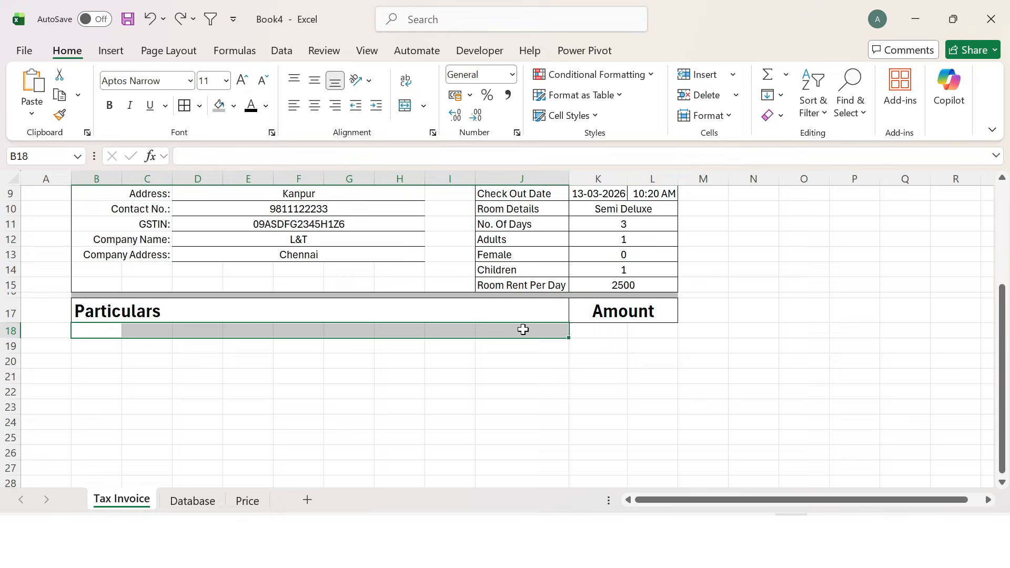
- Create merged line rows B18:J18 and K18:L18, filled down to row 21
left_click(403, 106)
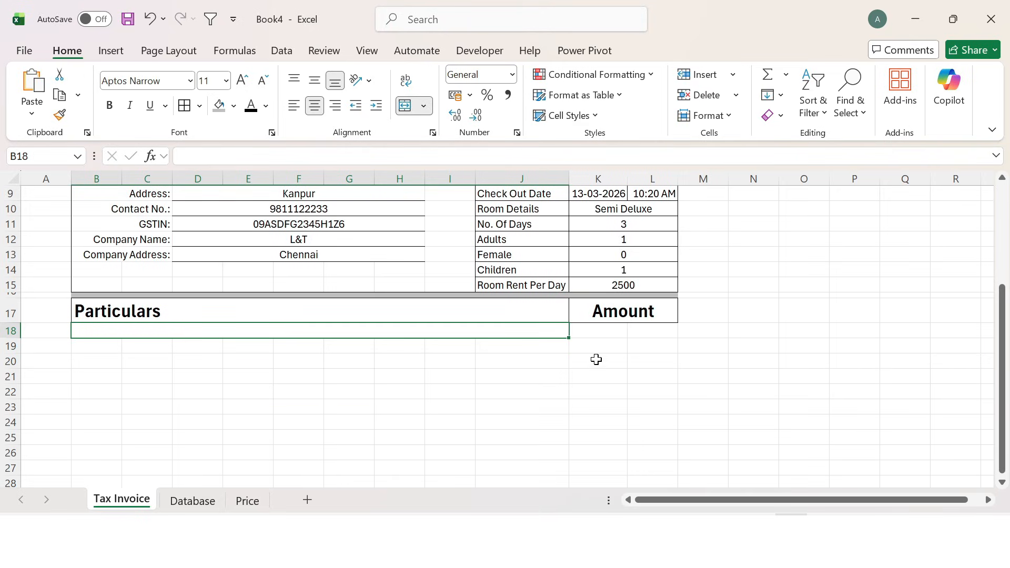
left_click_drag(571, 340, 575, 402)
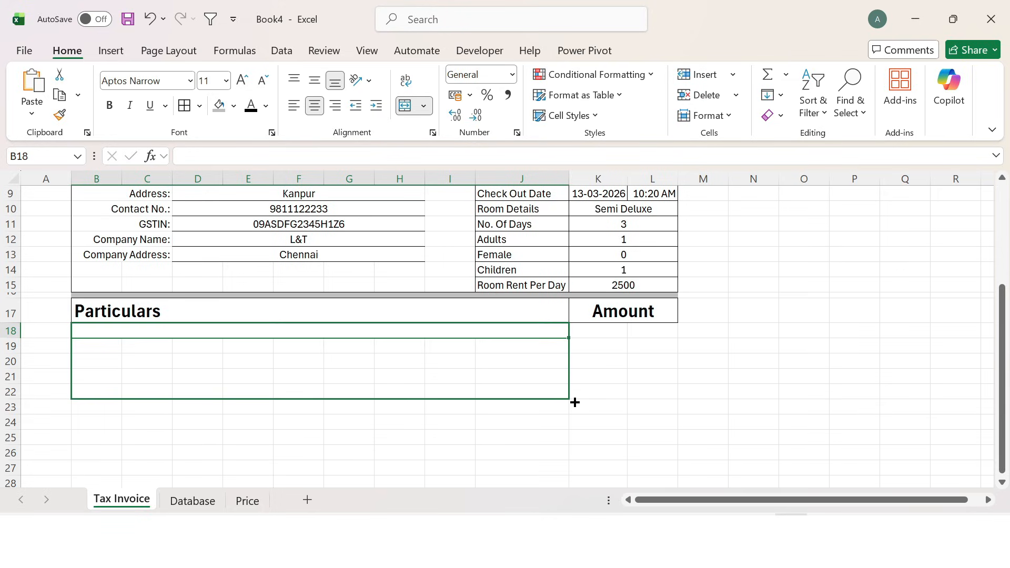
left_click_drag(574, 402, 575, 404)
left_click(650, 391)
left_click_drag(589, 330, 653, 334)
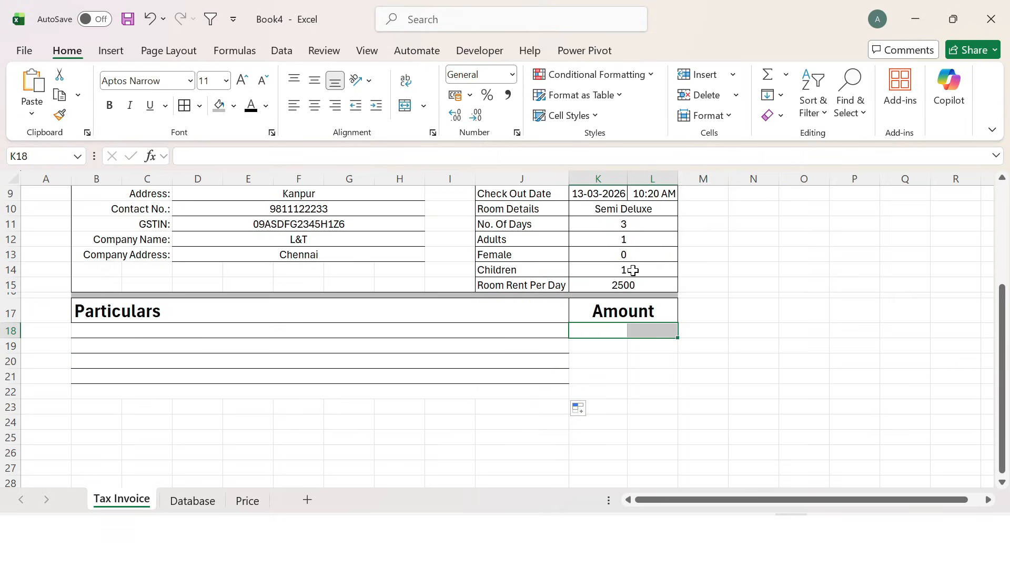
left_click(405, 105)
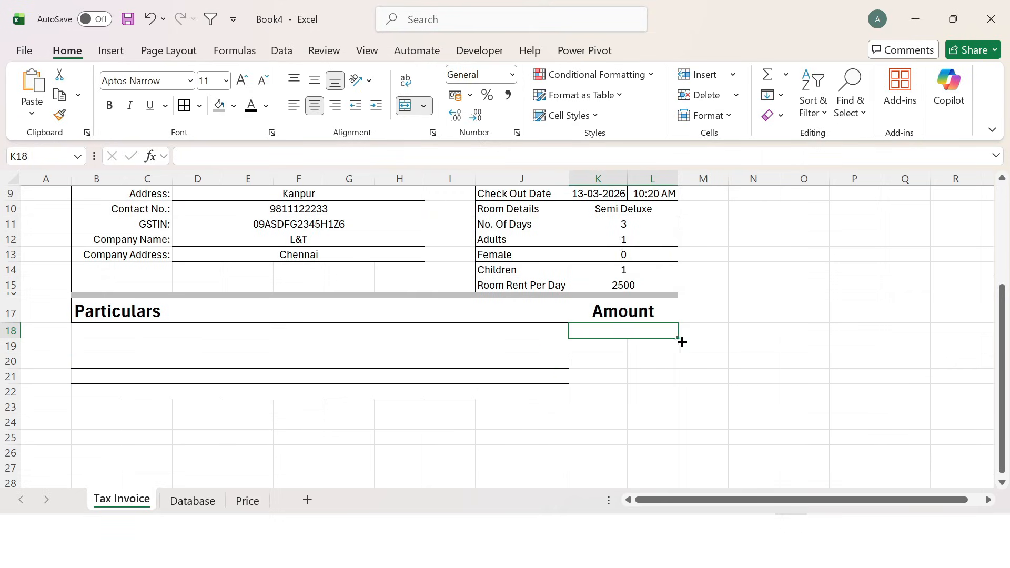
left_click_drag(680, 340, 678, 384)
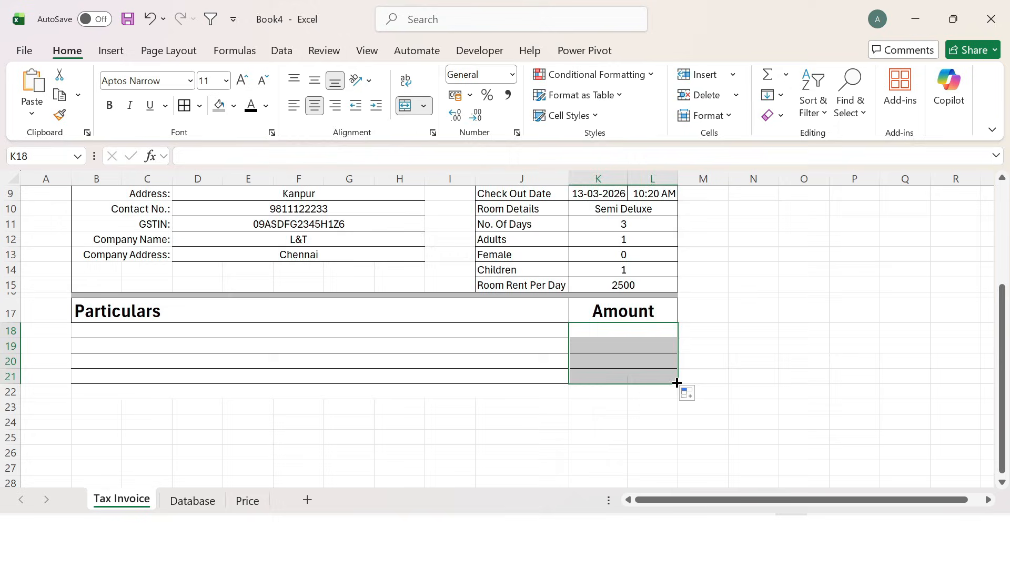
left_click(783, 365)
- Enter a left-aligned 'Room Charges Before Tax' label as the first Particulars line in B18
left_click(231, 334)
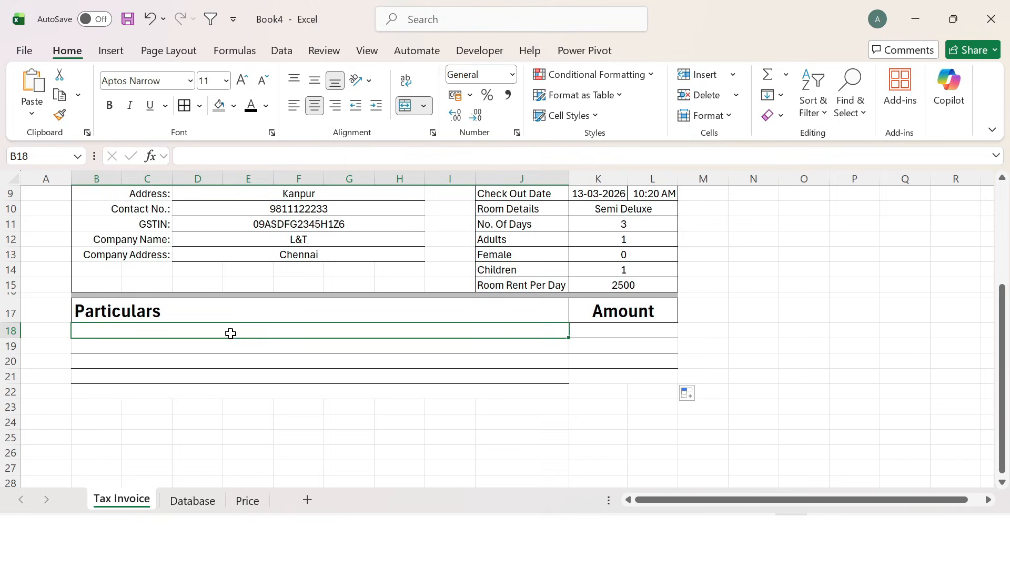
type("Room Charges Before Tax")
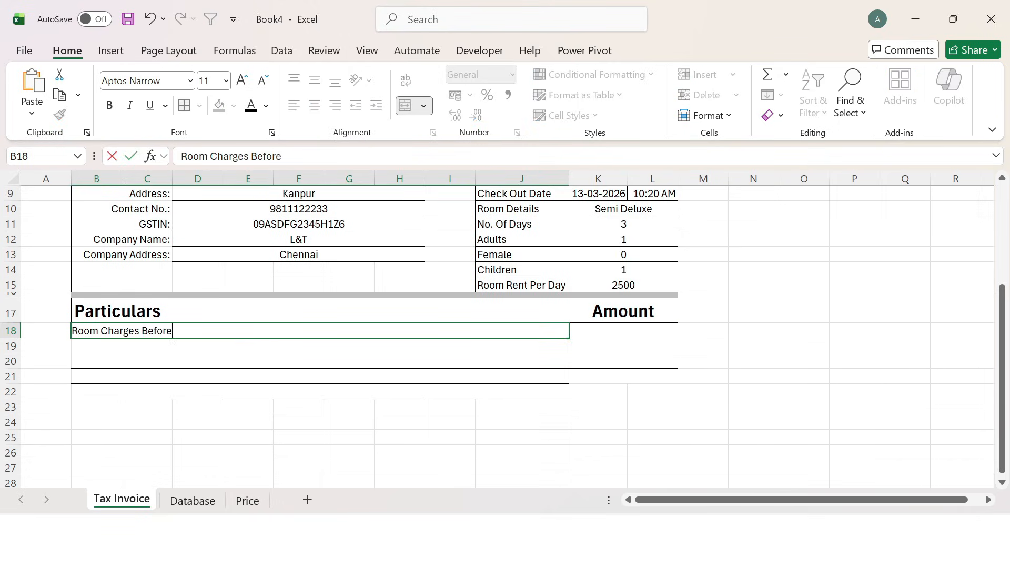
key("ctrl+Return")
left_click(295, 107)
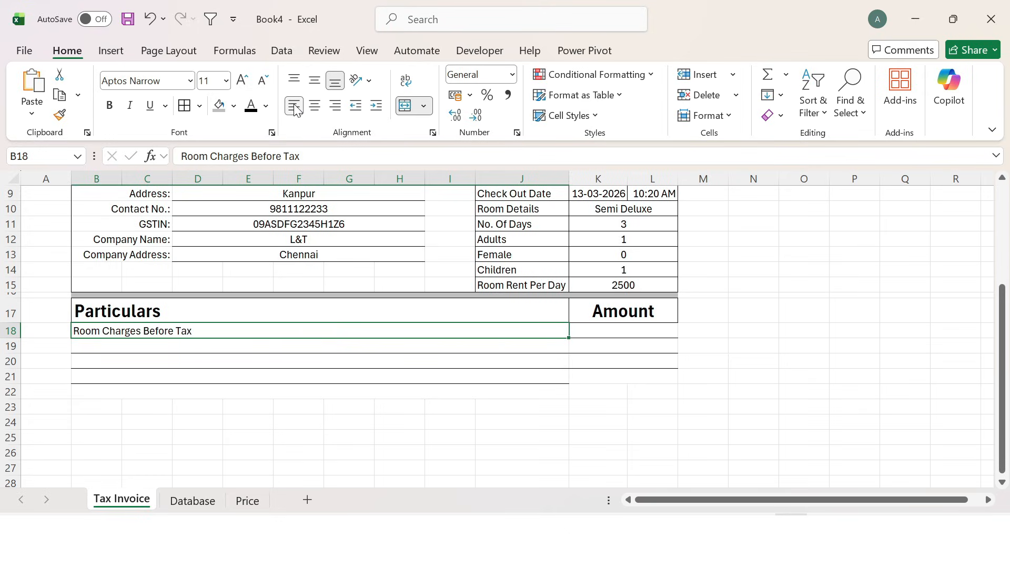
left_click(609, 342)
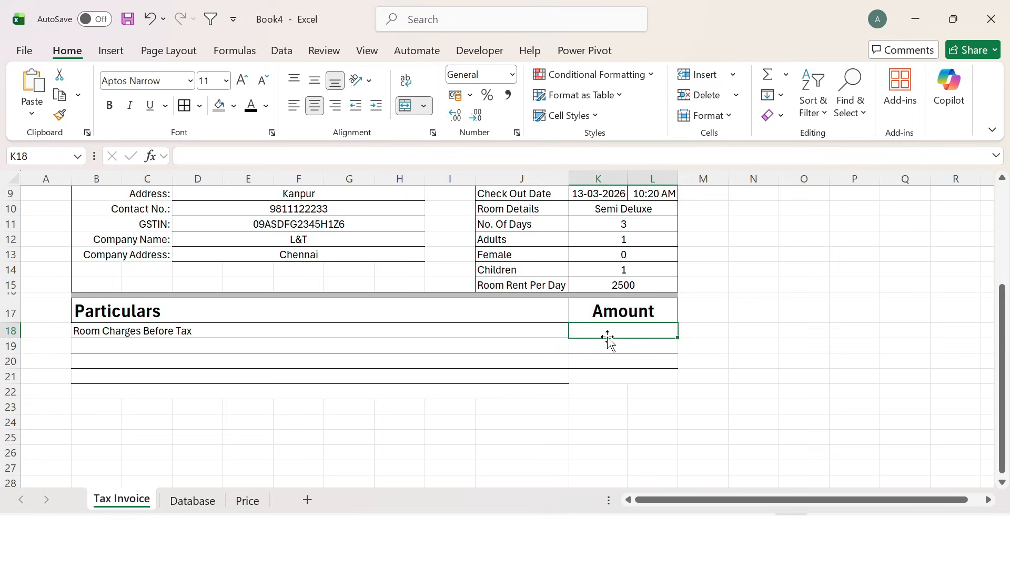
- Calculate room charges in K18 as rent times days, giving 7500
type("=")
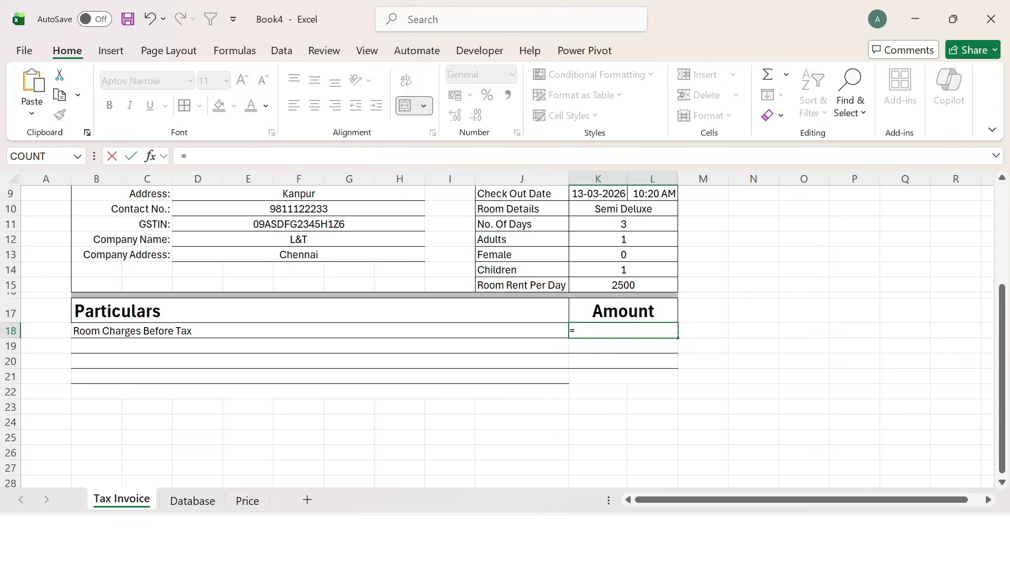
key("Up")
key("Up")
key("Up")
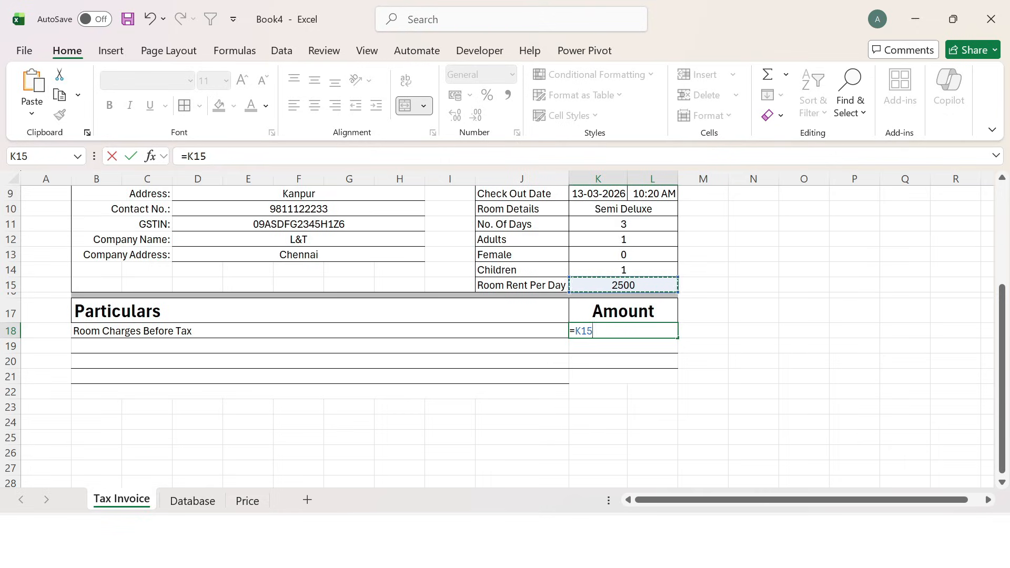
type("*")
left_click(636, 223)
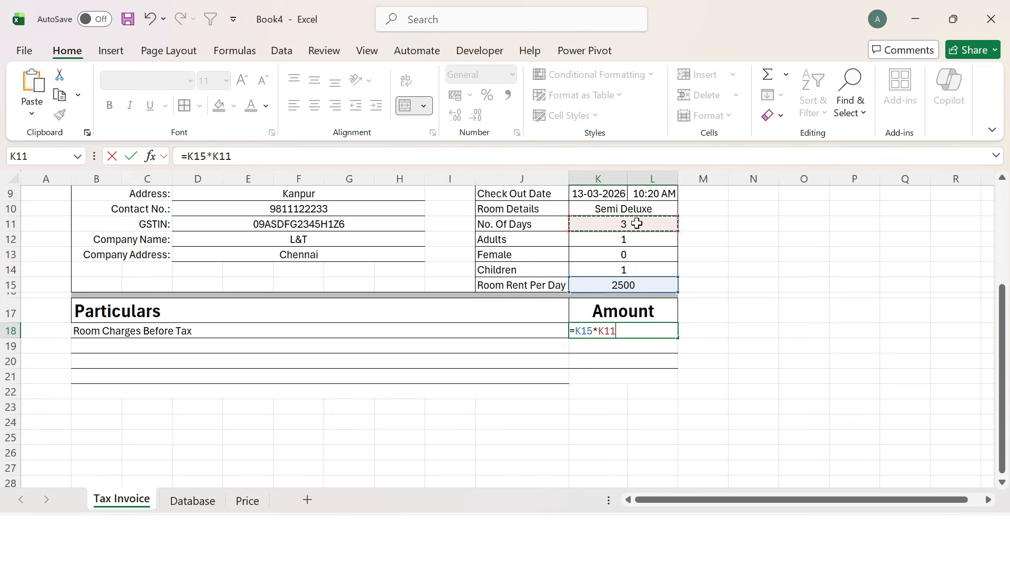
key("Return")
left_click(193, 346)
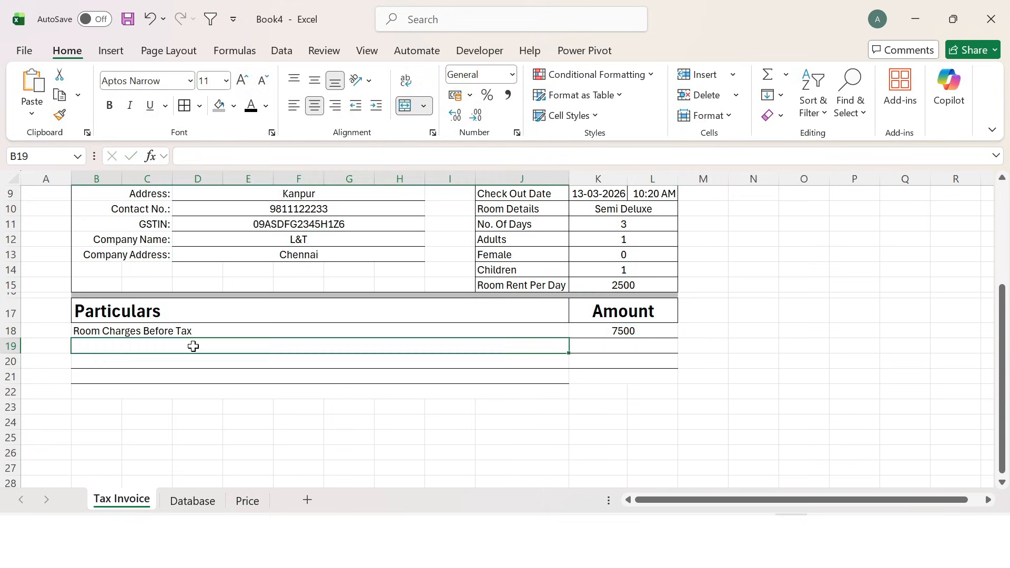
type("CGST@2.5%")
key("Return")
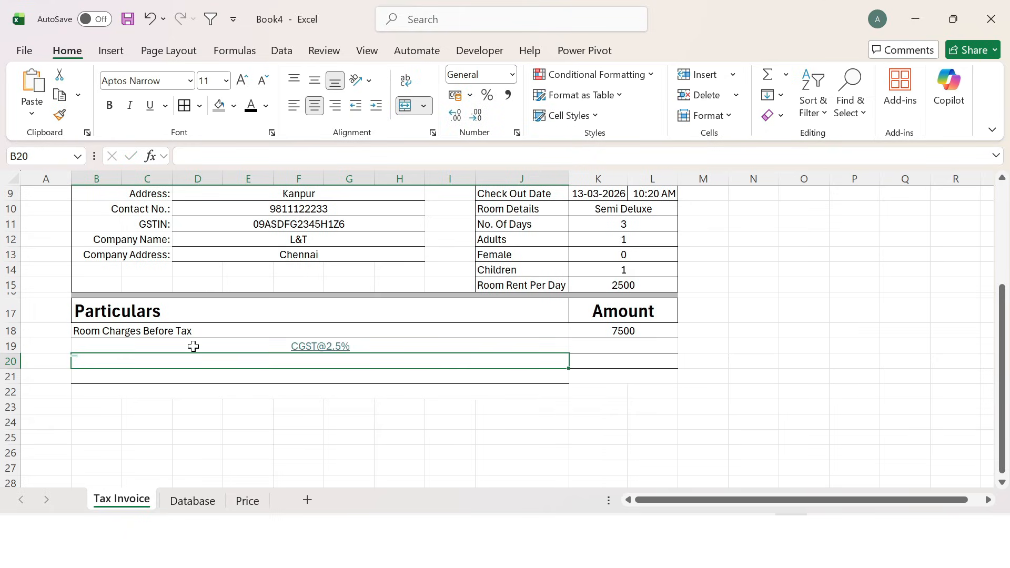
left_click(193, 346)
key("Right")
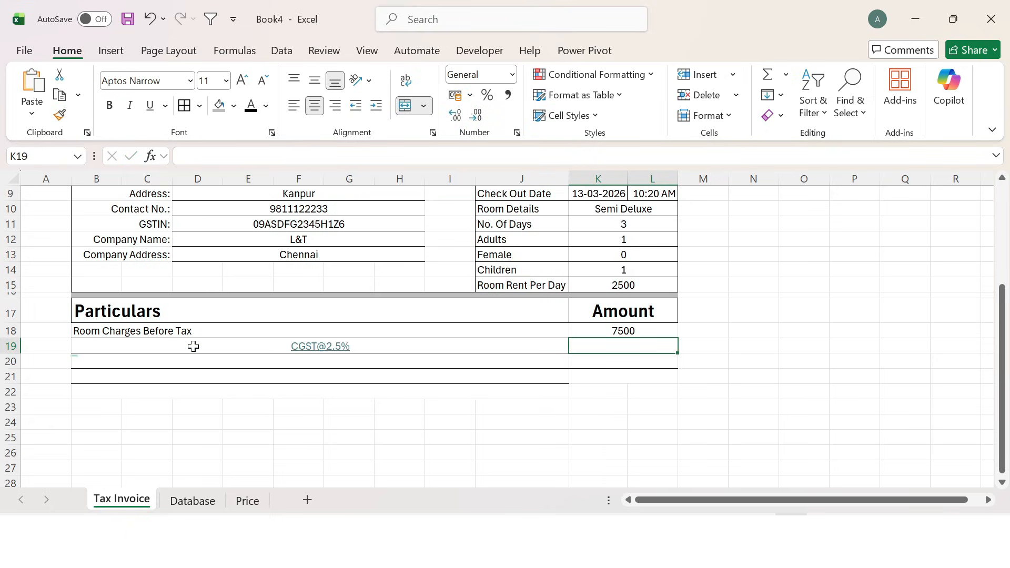
type("=")
key("Up")
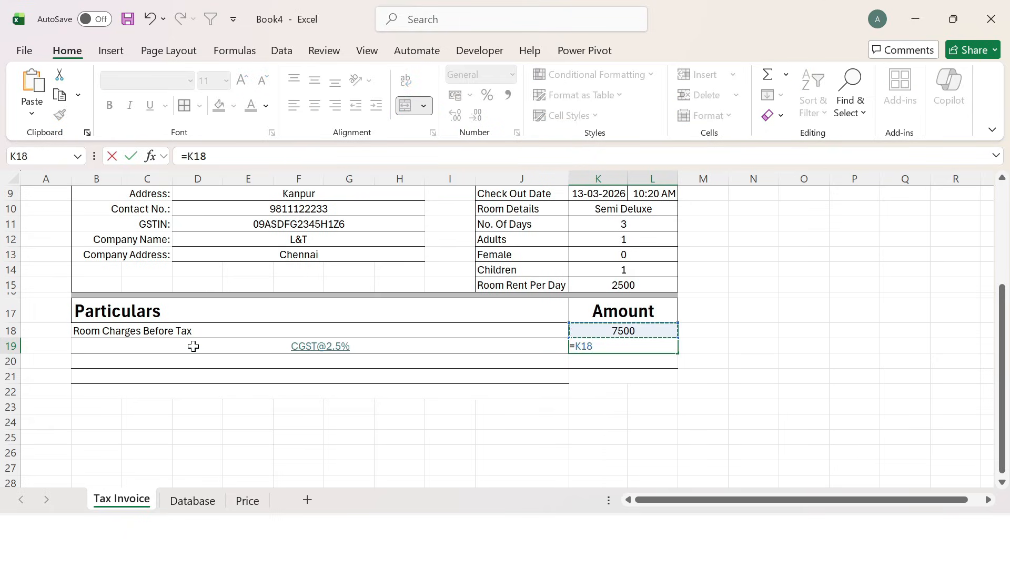
type("*")
key("ctrl+Return")
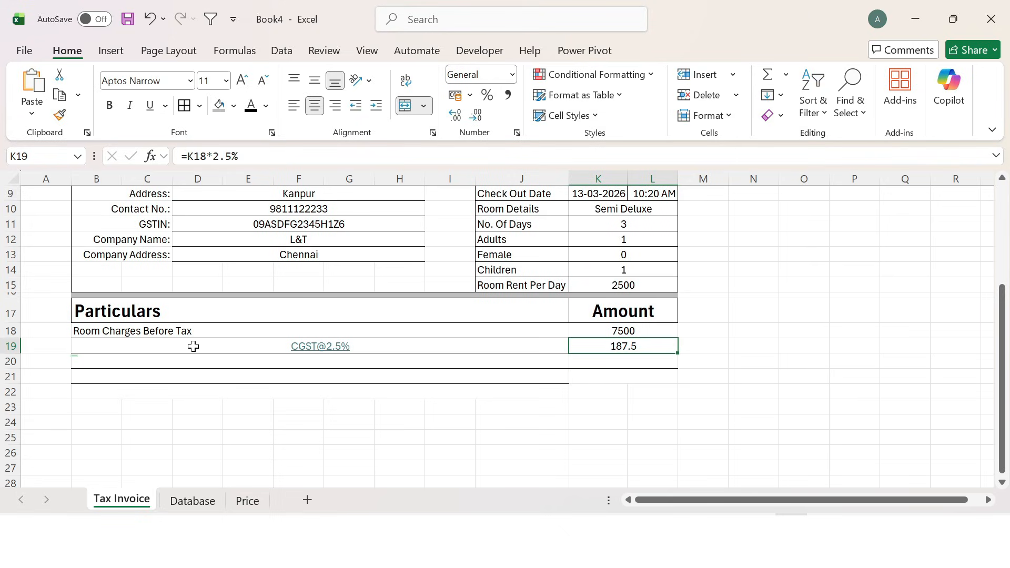
left_click(194, 346)
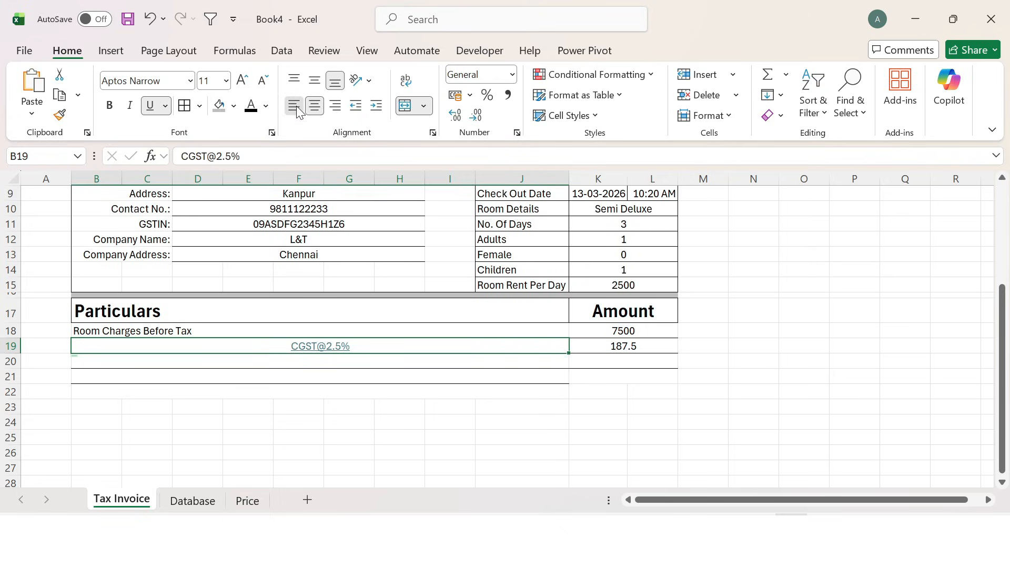
left_click(294, 105)
left_click(222, 361)
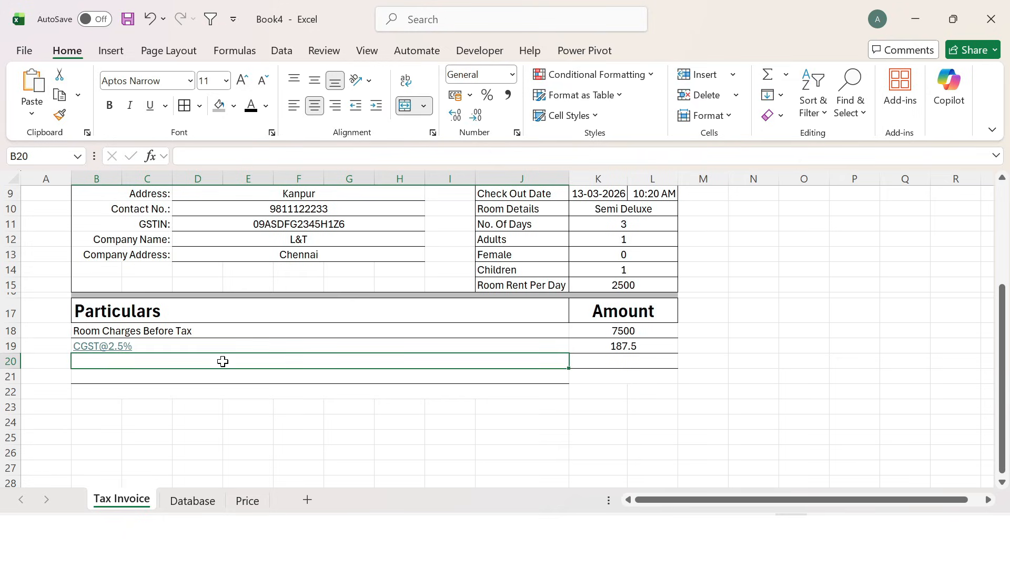
type("SG")
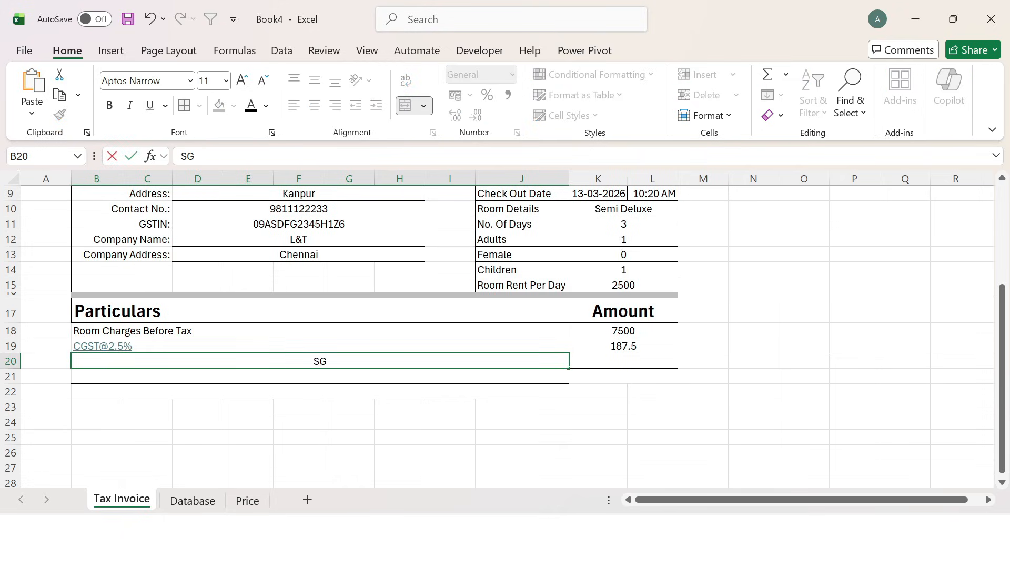
type("ST@2.5%")
key("Return")
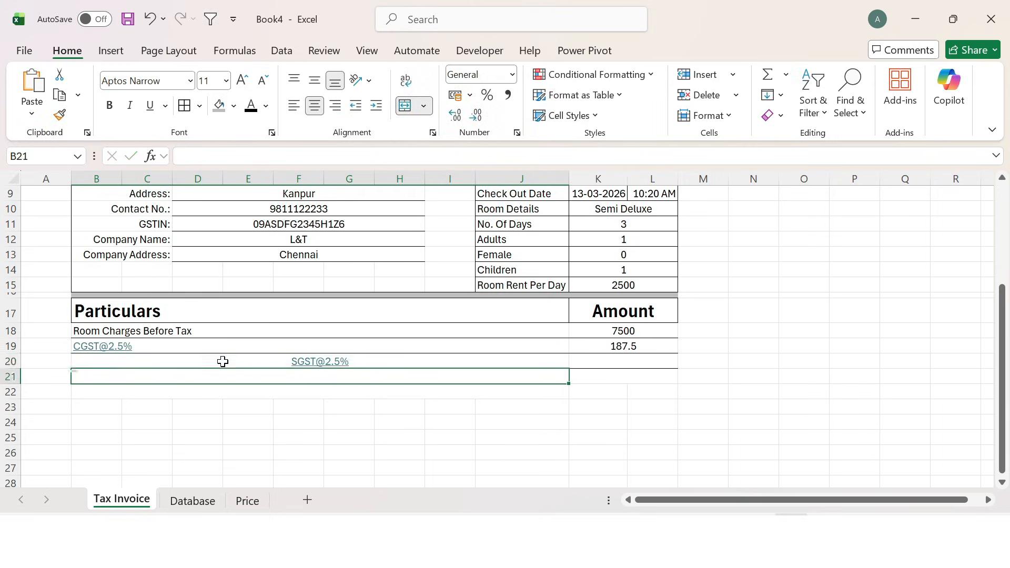
left_click(223, 361)
left_click(293, 106)
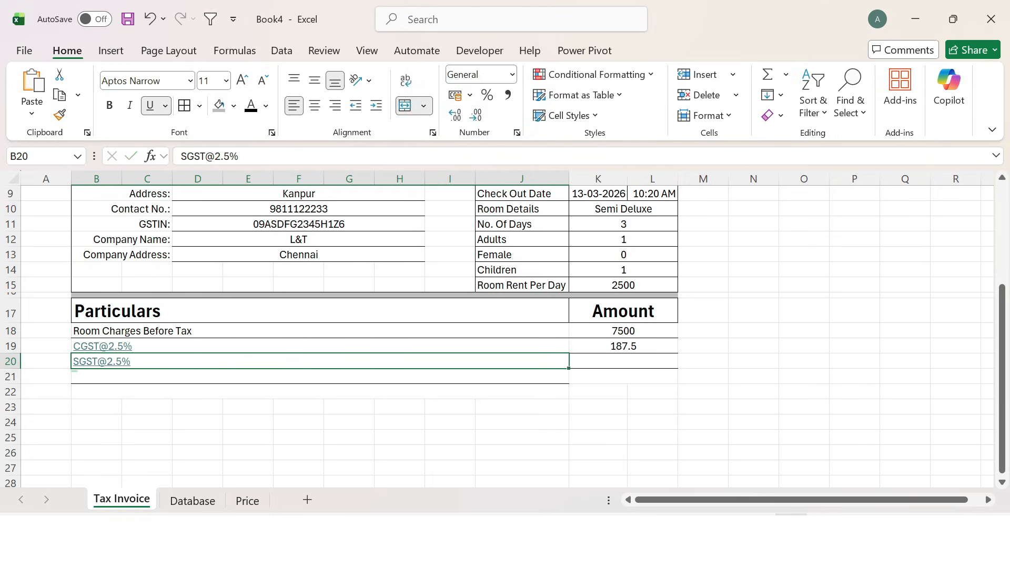
- Enter =K18*2.5% in K20 so SGST shows 187.5
left_click(638, 361)
type("=")
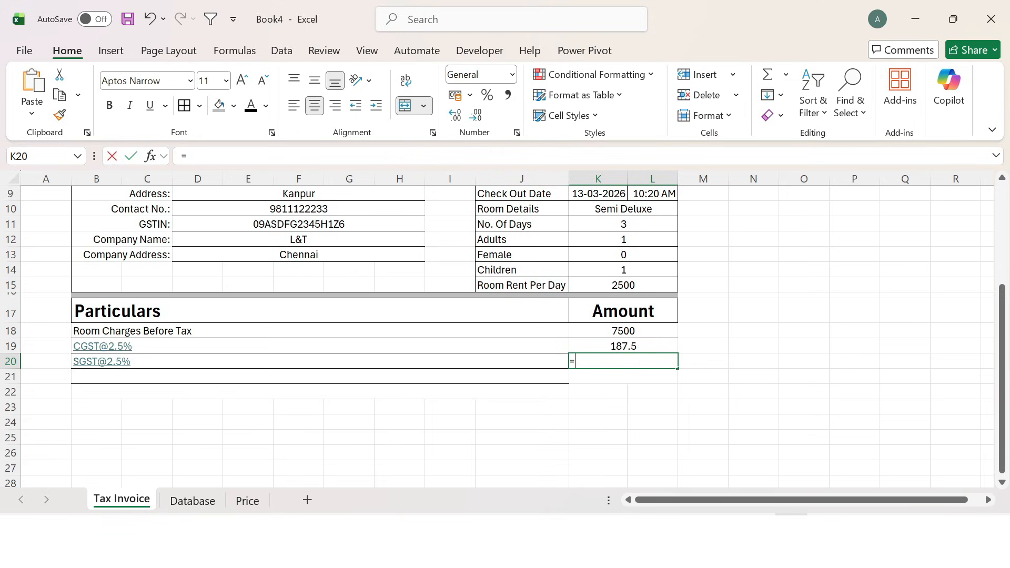
key("Up")
key("Up")
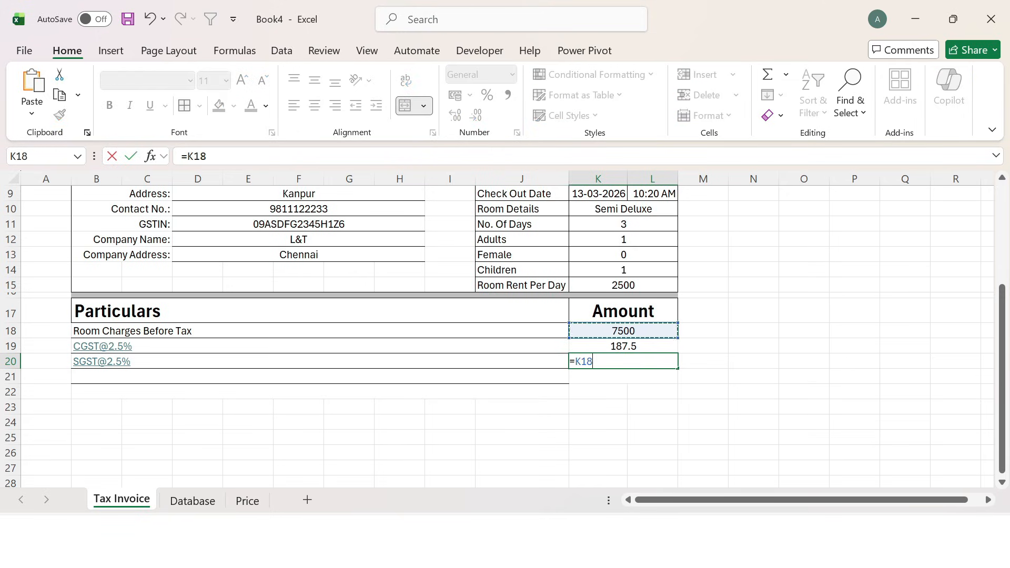
type("*")
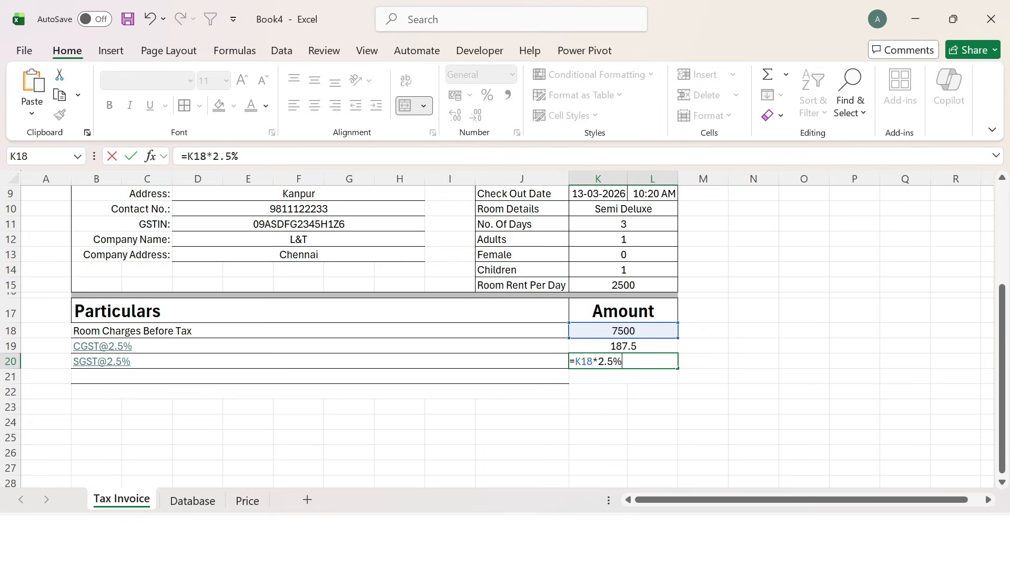
key("Return")
- Add a left-aligned 'Less/Add' label in B21 and a 'Total' label in B22
left_click(123, 371)
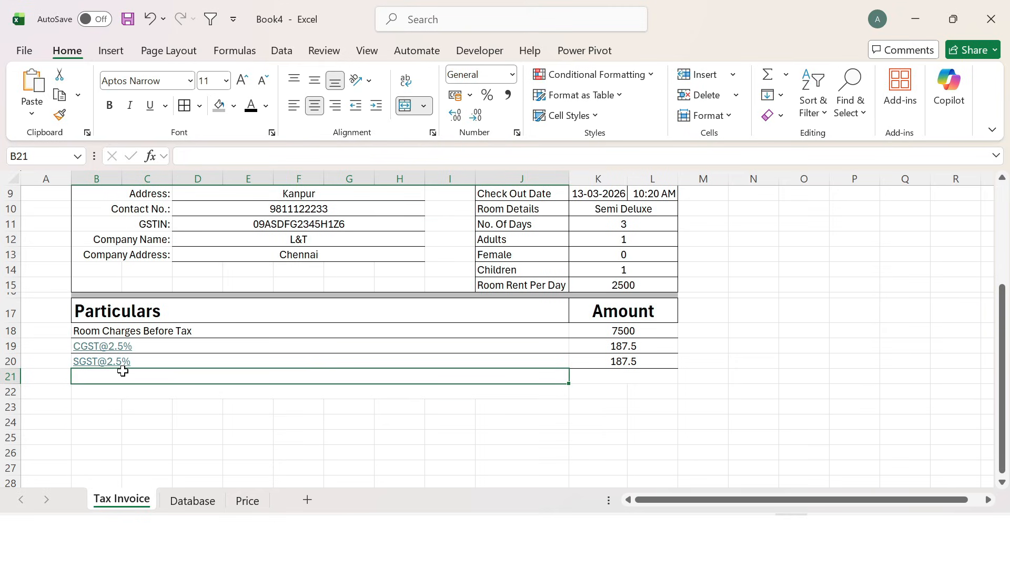
type("Less/Add")
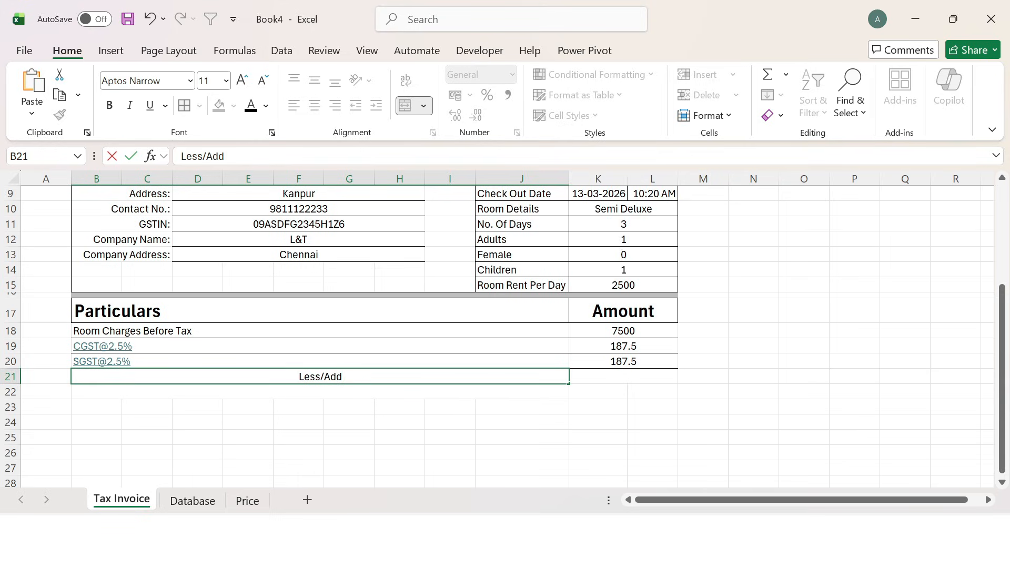
key("ctrl+Return")
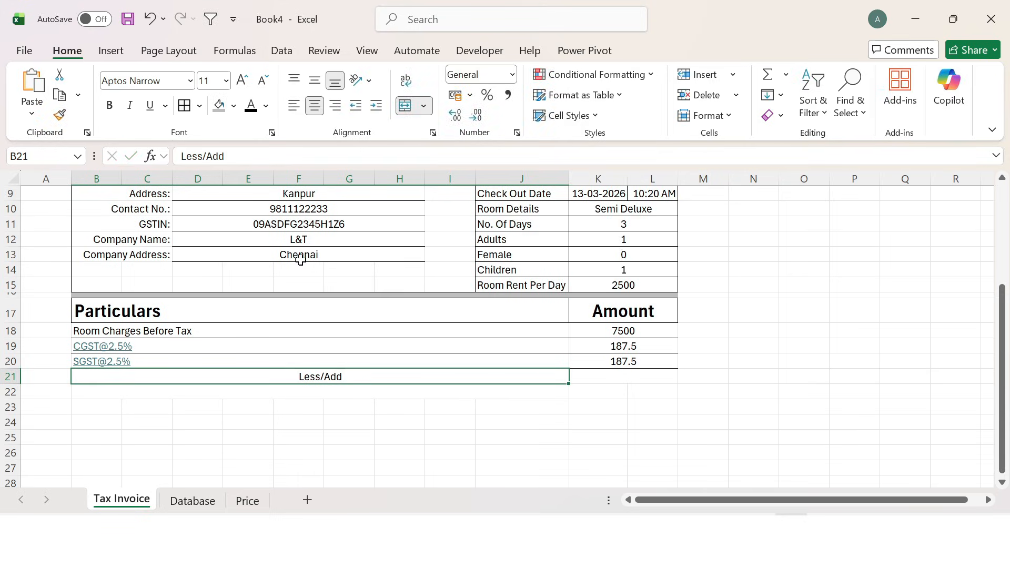
left_click(294, 107)
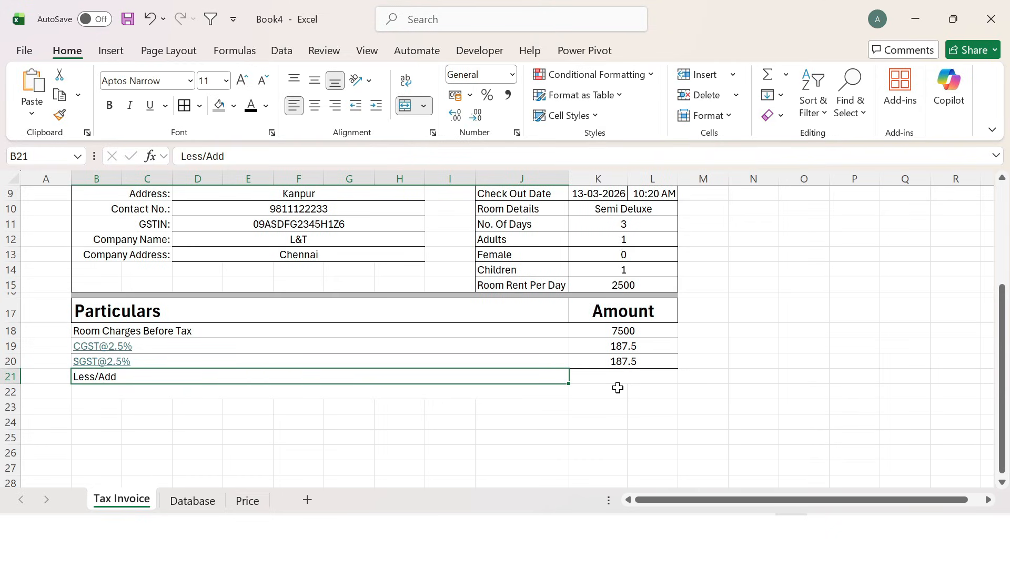
left_click(161, 394)
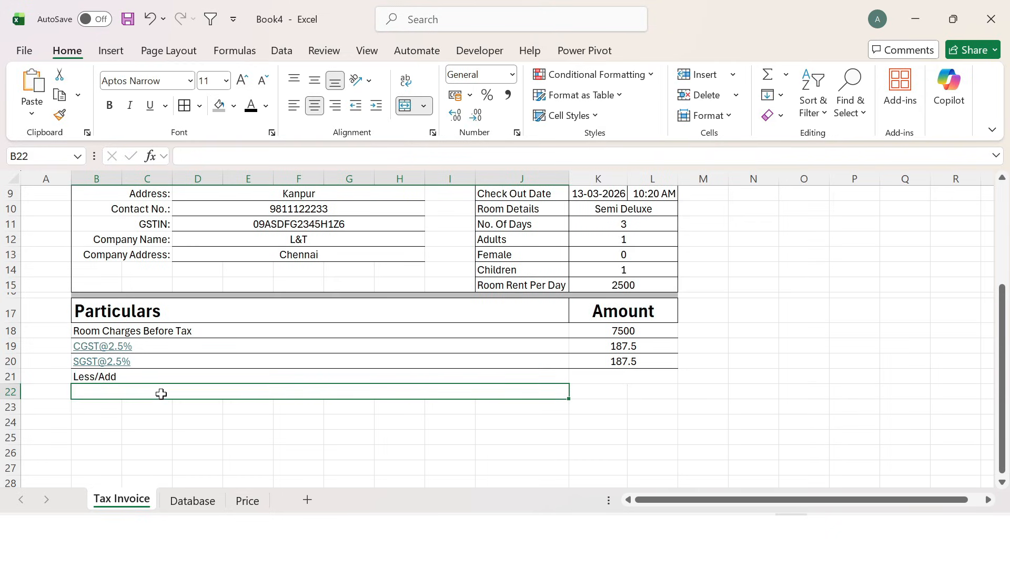
type("Total")
key("Return")
- Left-align the Total label and merge K22:L22 for the total amount
left_click(161, 394)
left_click(294, 107)
left_click_drag(608, 392, 606, 395)
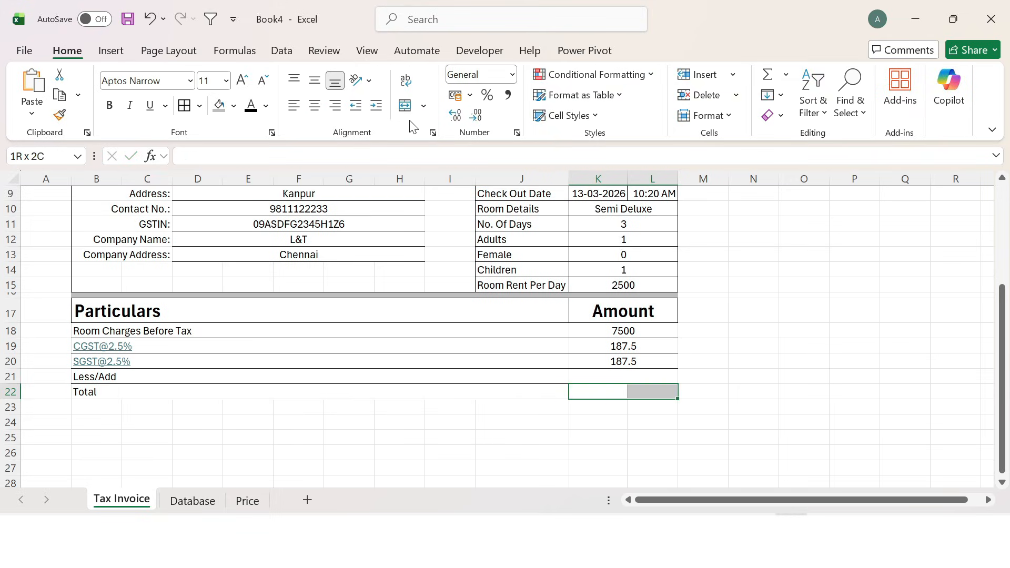
left_click(405, 106)
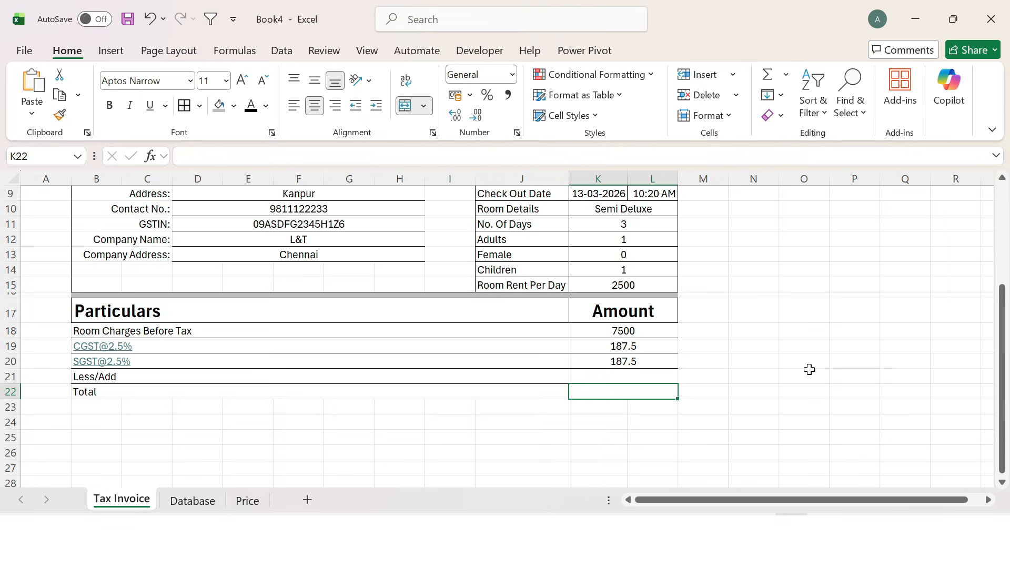
- Enter =SUM(K18:L20) in the Total cell, giving 7875
type("=su")
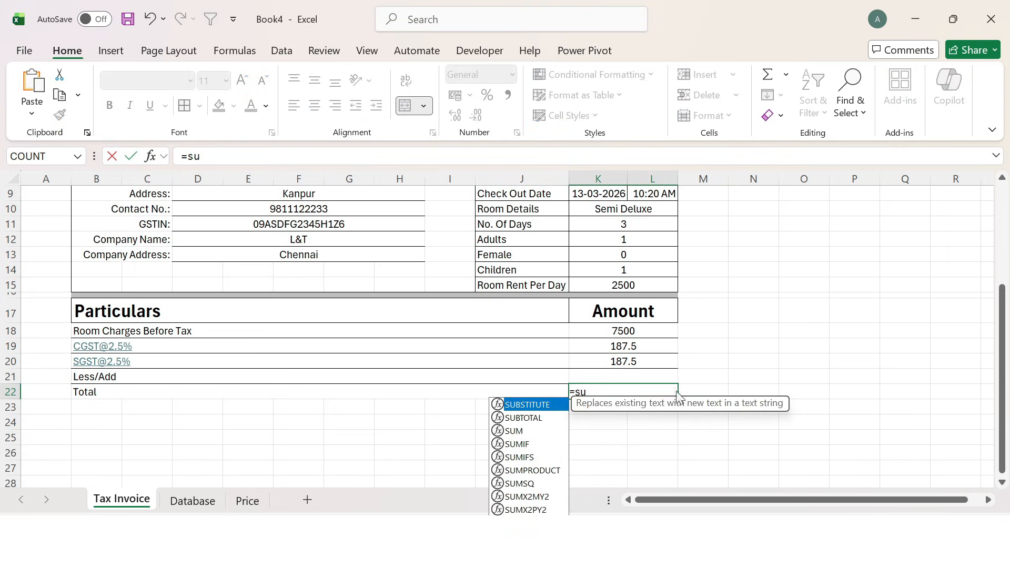
double_click(525, 432)
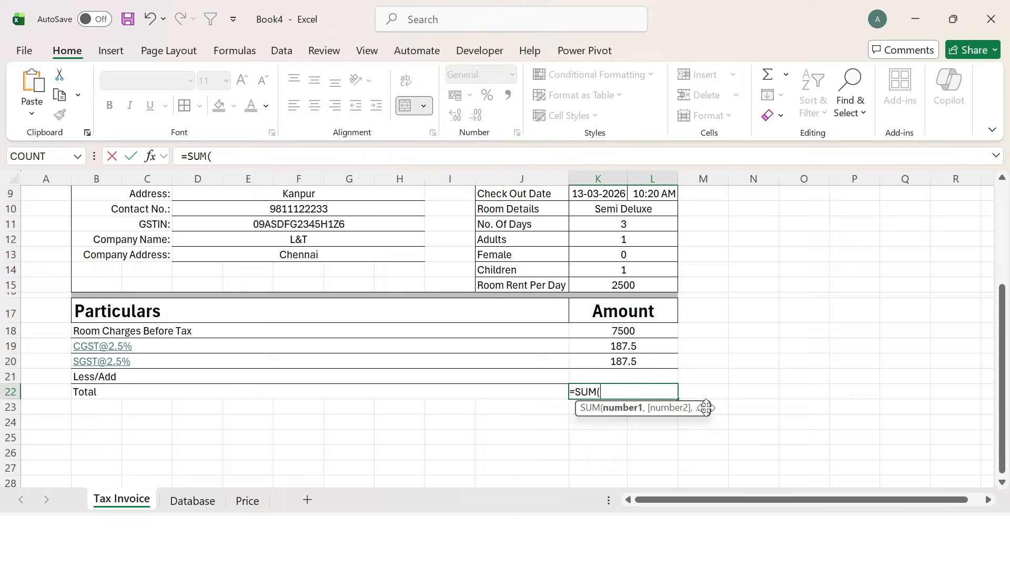
left_click(632, 326)
left_click_drag(631, 326, 632, 357)
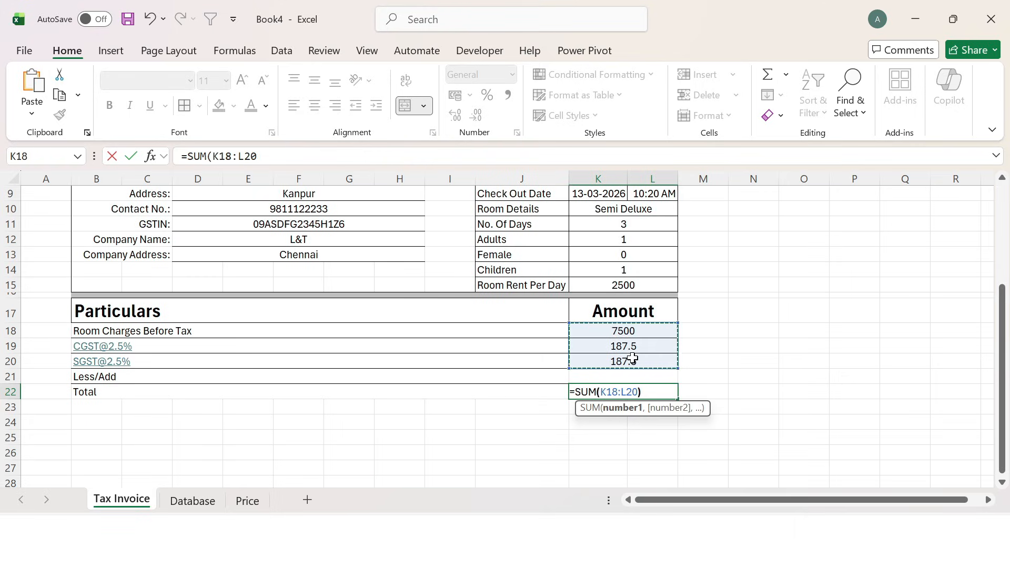
key("Return")
key("Up")
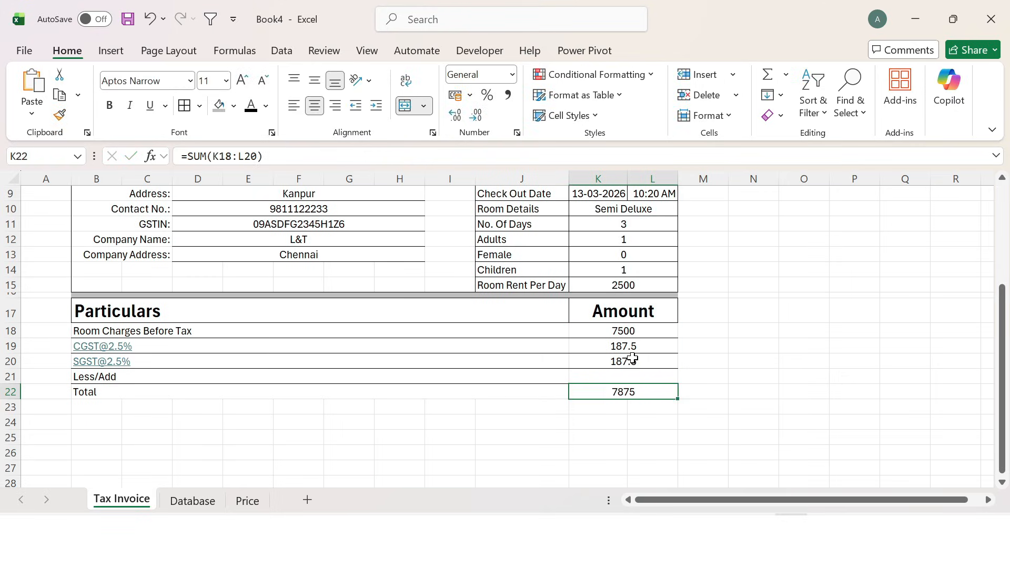
key("Left")
key("Left")
key("Right")
mouse_move(90, 292)
left_mouse_down()
mouse_move(509, 374)
mouse_move(656, 388)
mouse_move(642, 365)
mouse_move(643, 390)
left_mouse_up()
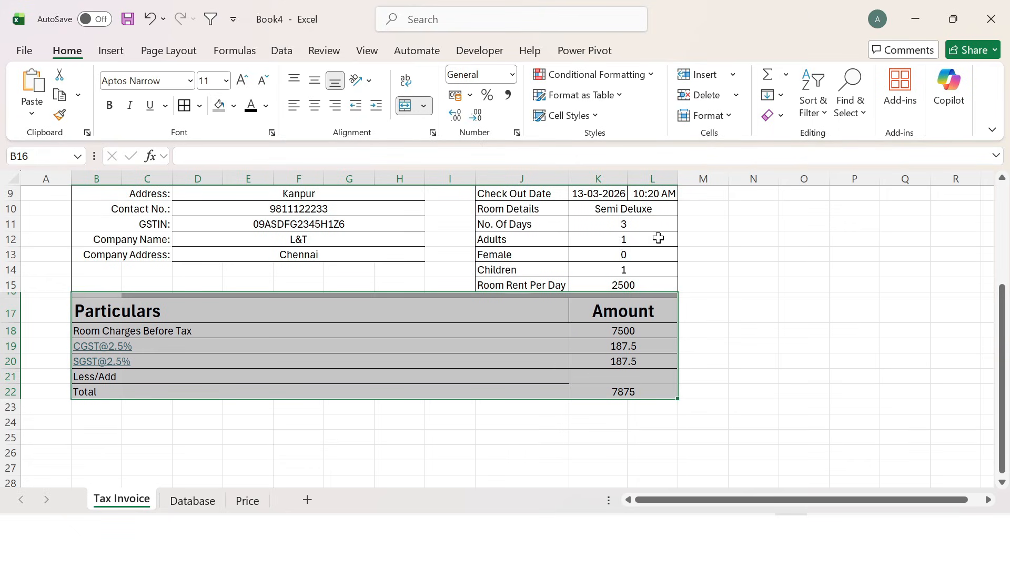
- Put an outside border on B16:L21, all borders on B17:J22, and borders on K17:L22
left_click(198, 107)
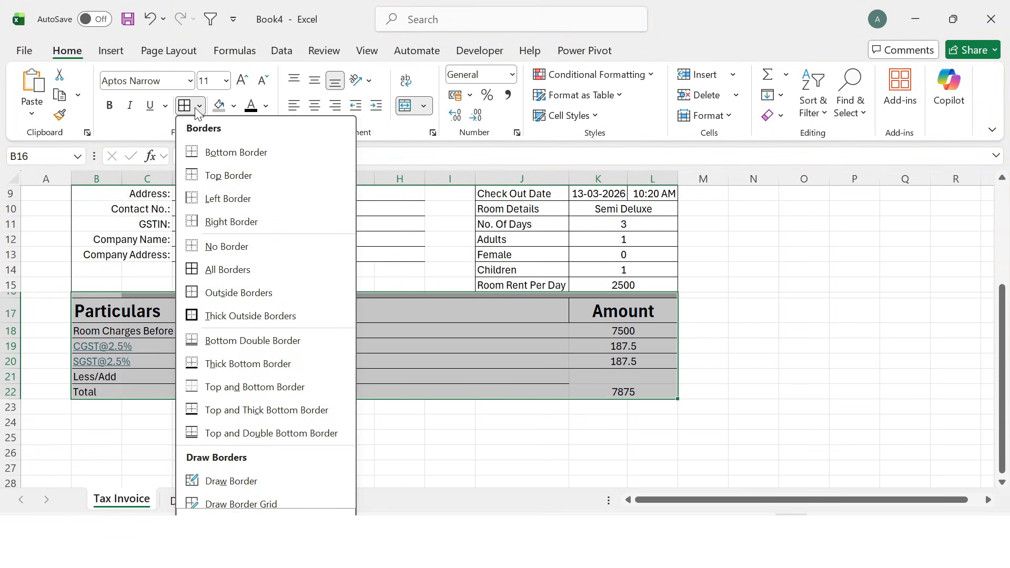
left_click(259, 299)
left_click_drag(232, 306, 245, 386)
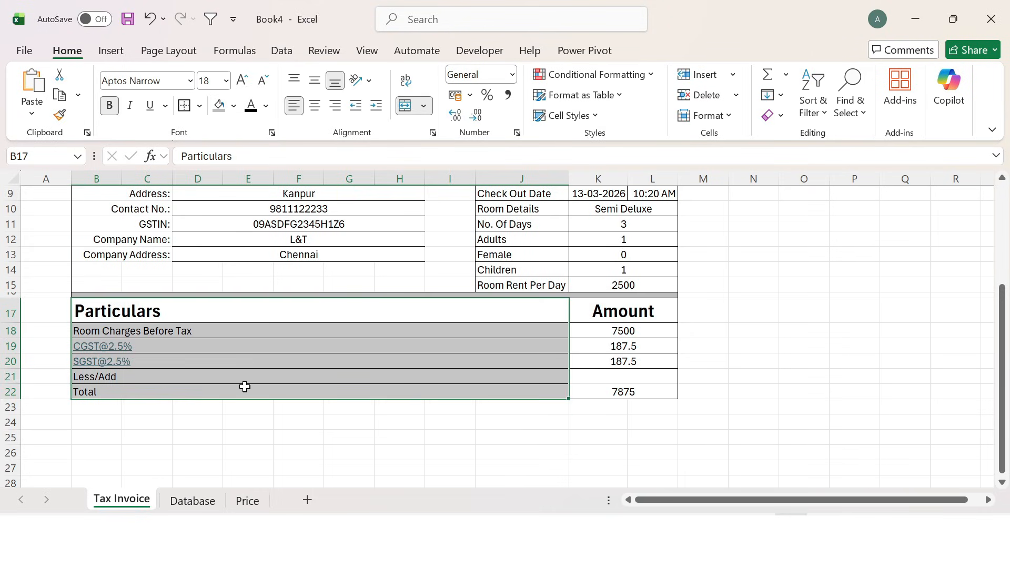
left_click(199, 105)
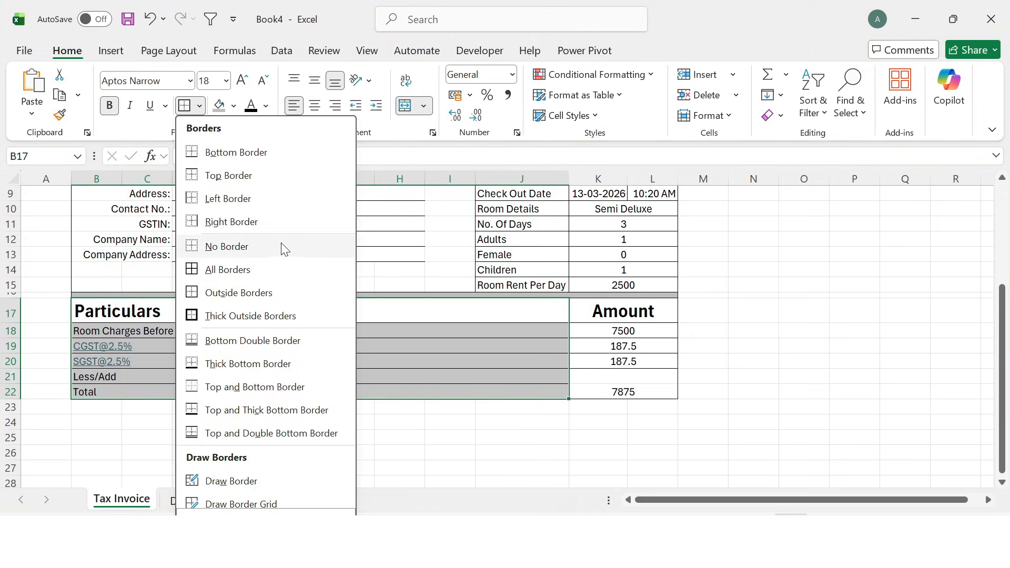
left_click(247, 271)
left_click_drag(609, 314, 605, 392)
left_click(187, 107)
left_click(748, 374)
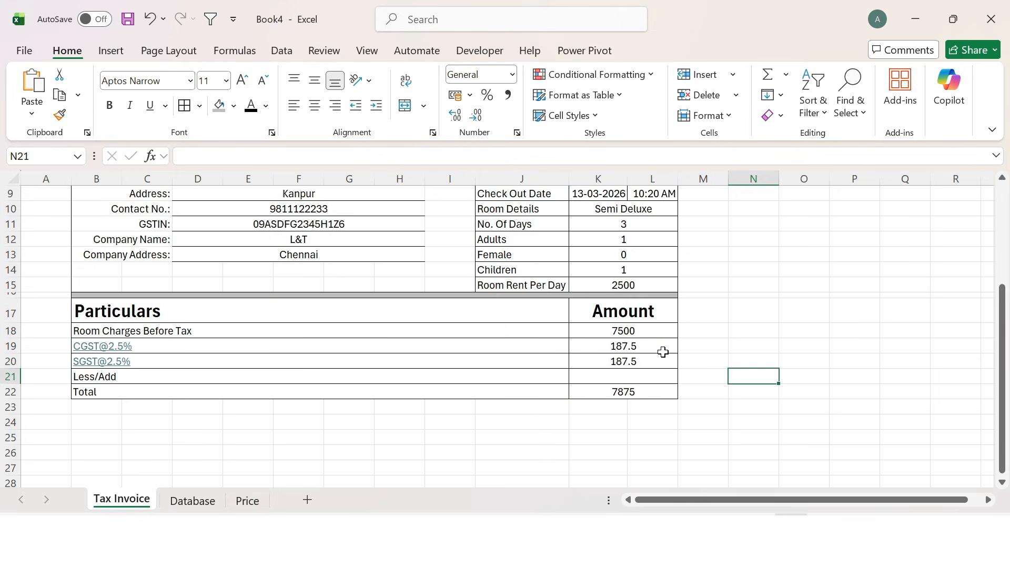
- Apply comma style with two decimals to amounts K18:L22 and room rent K15
left_click_drag(639, 331, 642, 389)
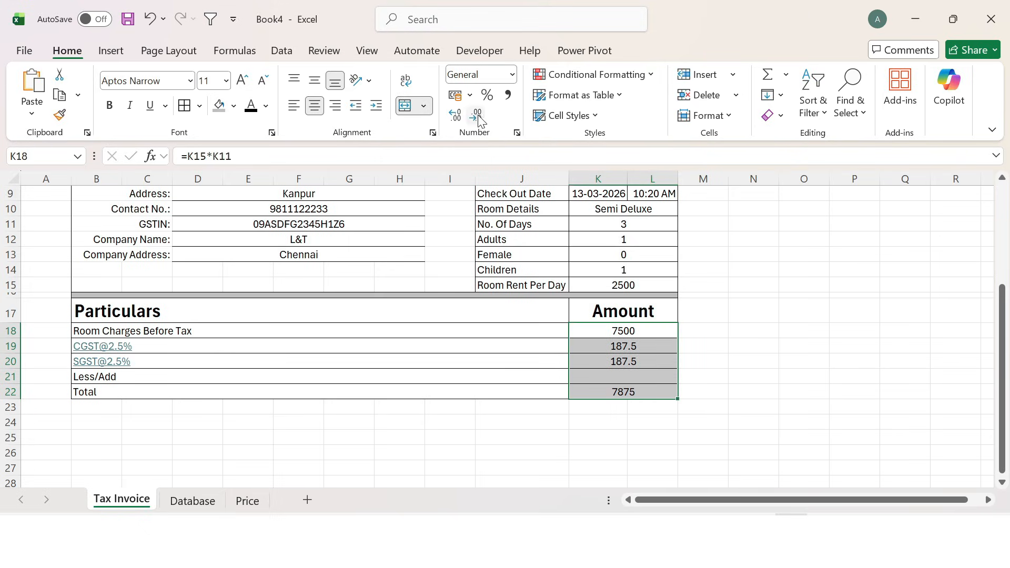
left_click(508, 98)
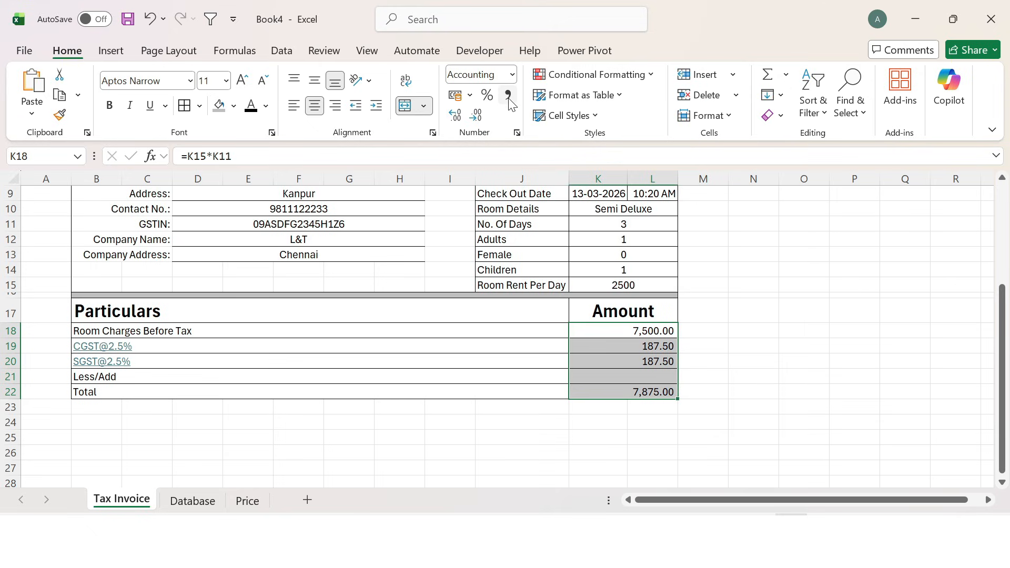
left_click(647, 284)
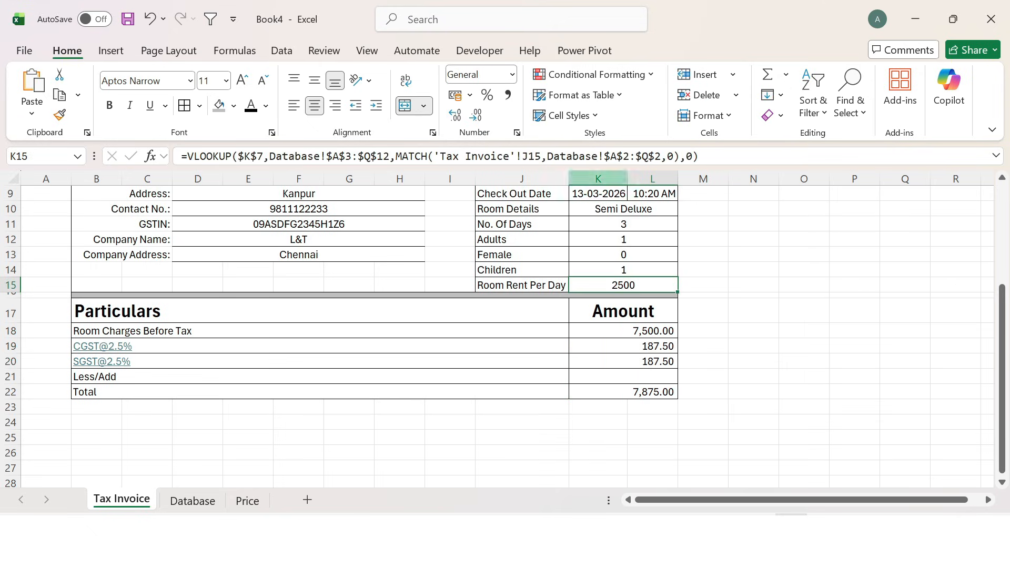
left_click(508, 98)
left_click_drag(96, 405, 663, 454)
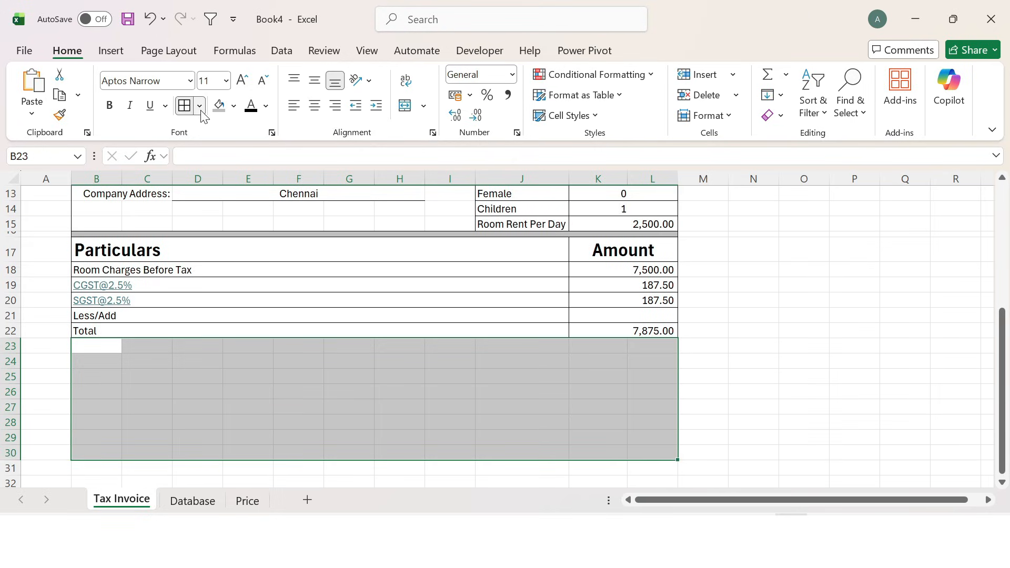
- Border the footer block and add a size-16 complaint helpline line with phone number in merged D25:J25
left_click(199, 106)
left_click(271, 293)
left_click(189, 376)
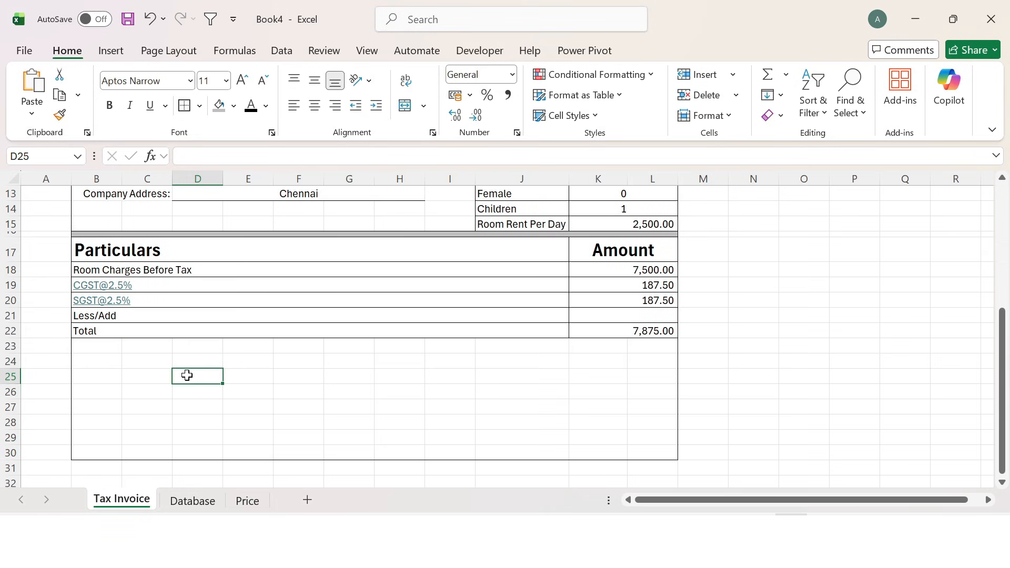
key("shift+Right")
key("shift+Right")
key("shift+Right")
key("shift+Right")
key("shift+Right")
key("shift+Right")
key("shift+Right")
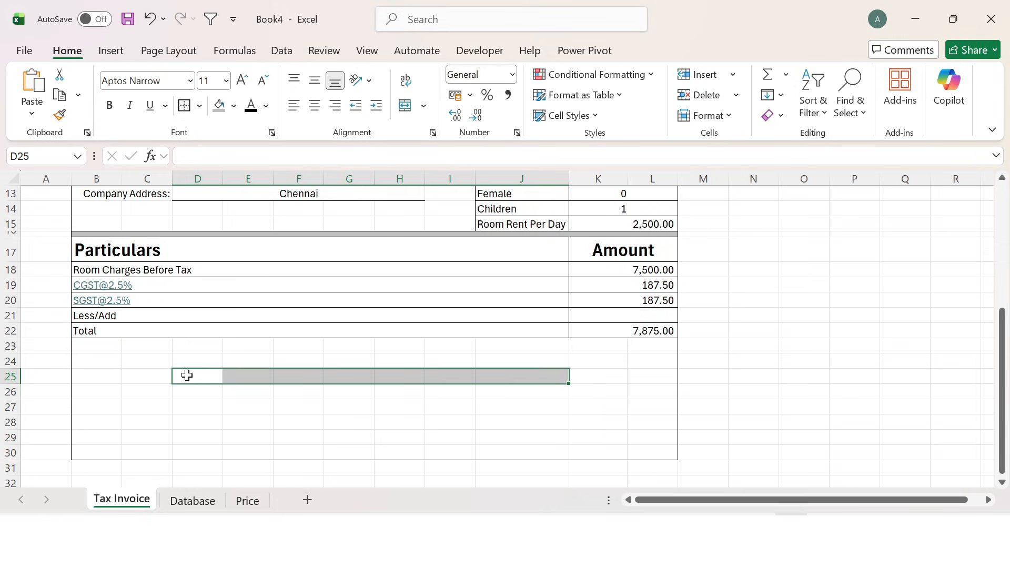
left_click(404, 106)
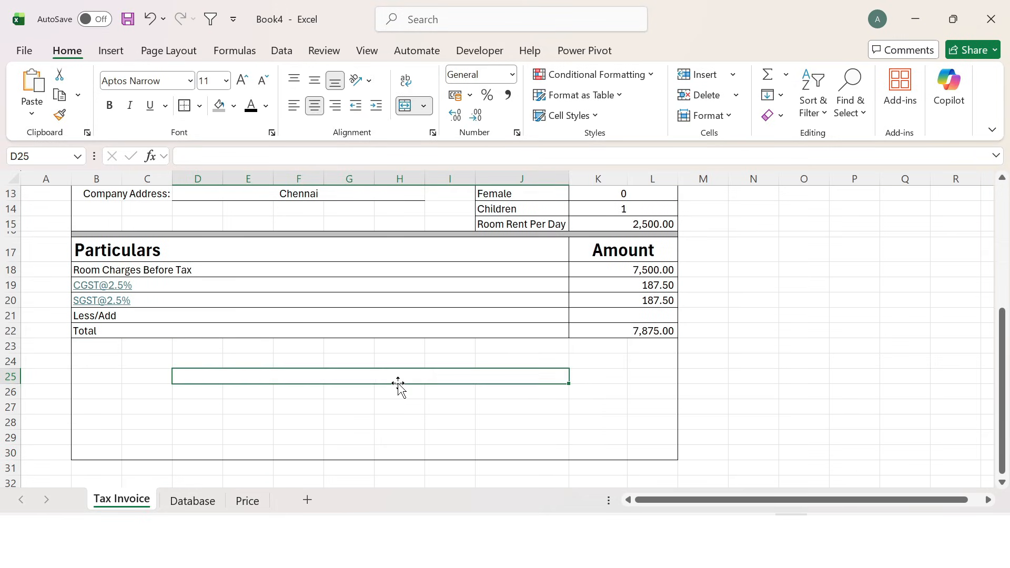
type("If")
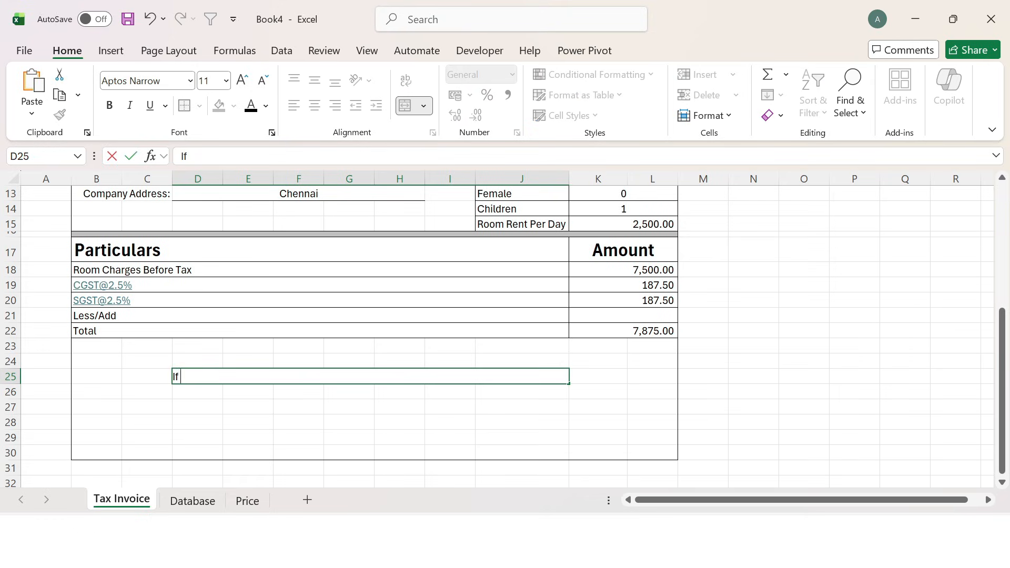
type(" any compaint ")
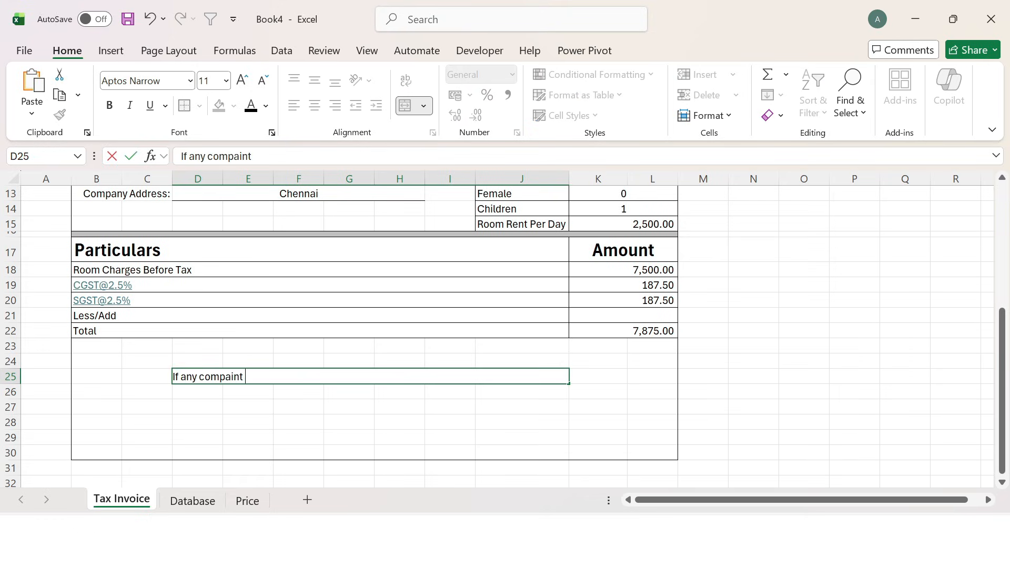
type("Call to: 97856745XXXX")
key("ctrl+Return")
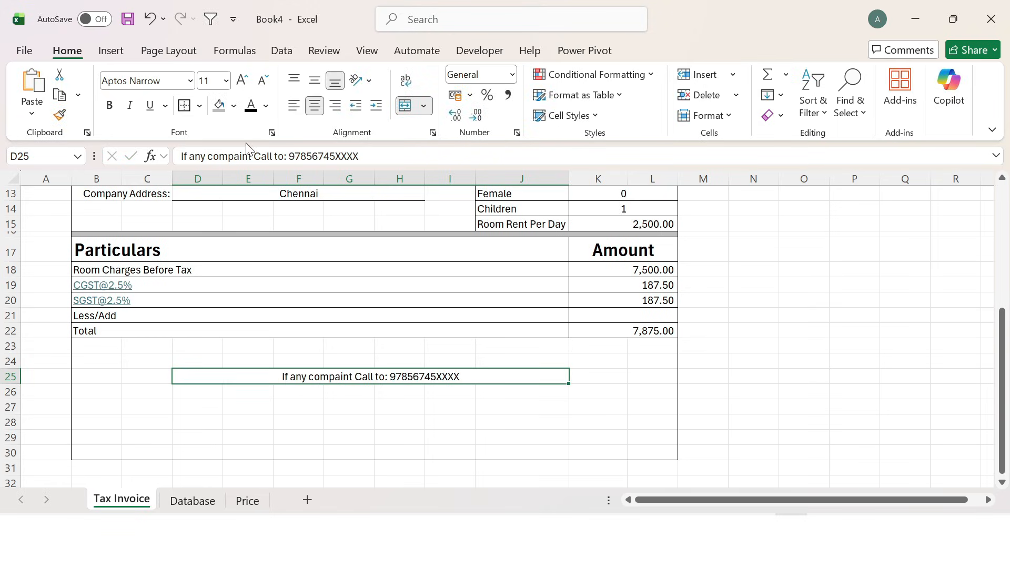
left_click(226, 81)
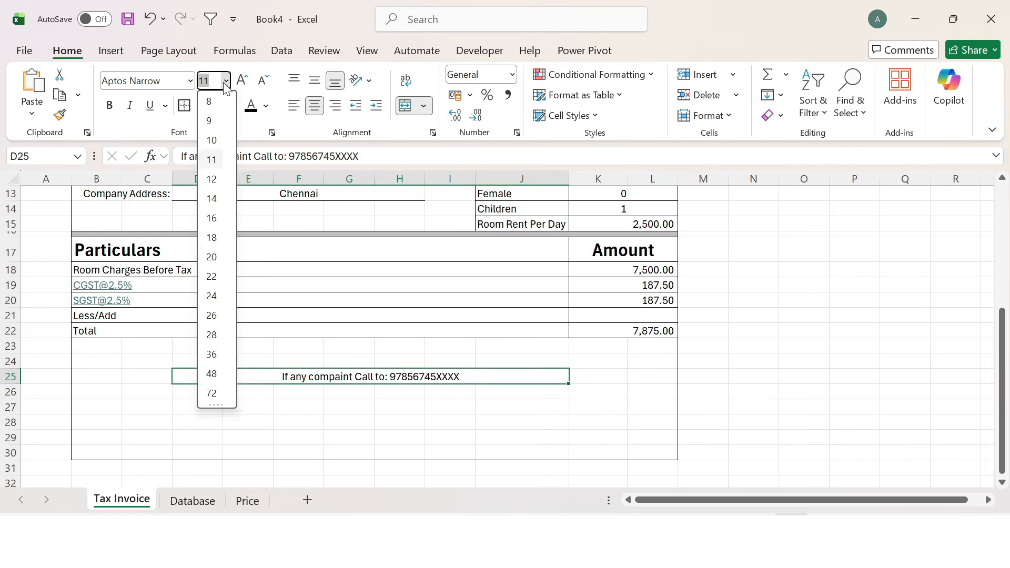
left_click(213, 222)
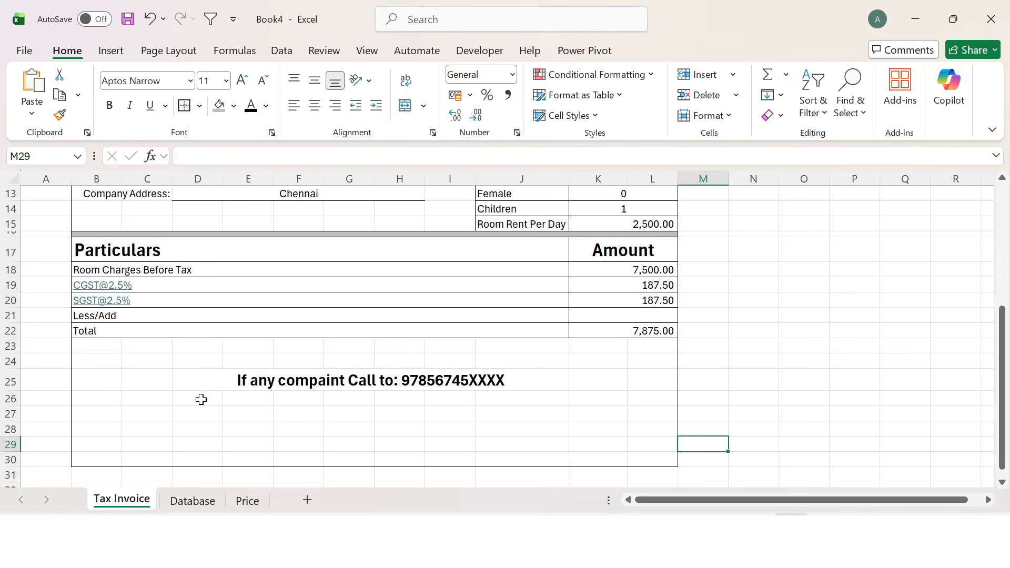
- Add 'All Disputes Subject to Haridwar Juridiction' in merged cells D26:J26
left_click_drag(202, 400, 525, 401)
left_click(405, 105)
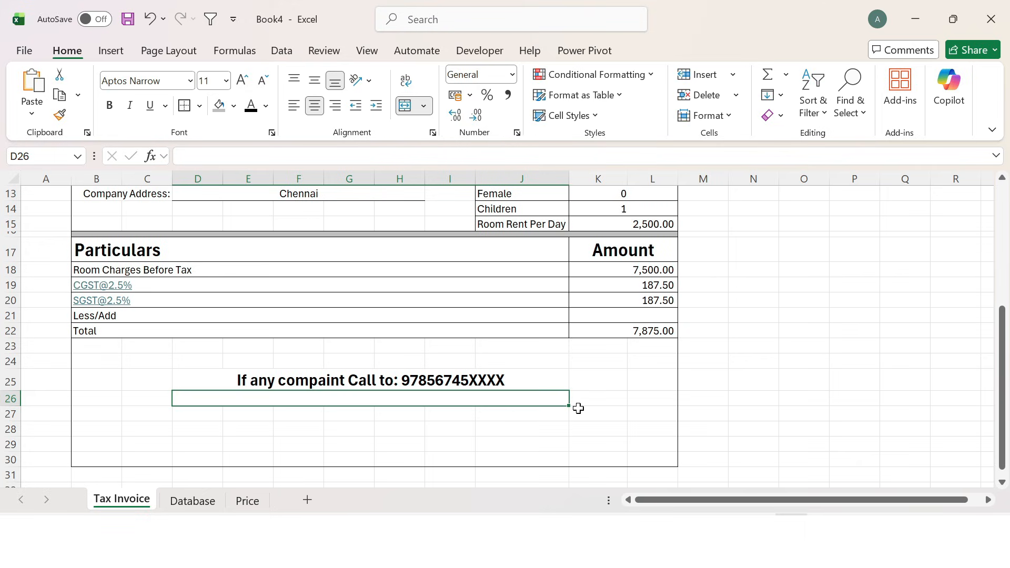
type("All Disputes Subject to Haridwar Juridiction")
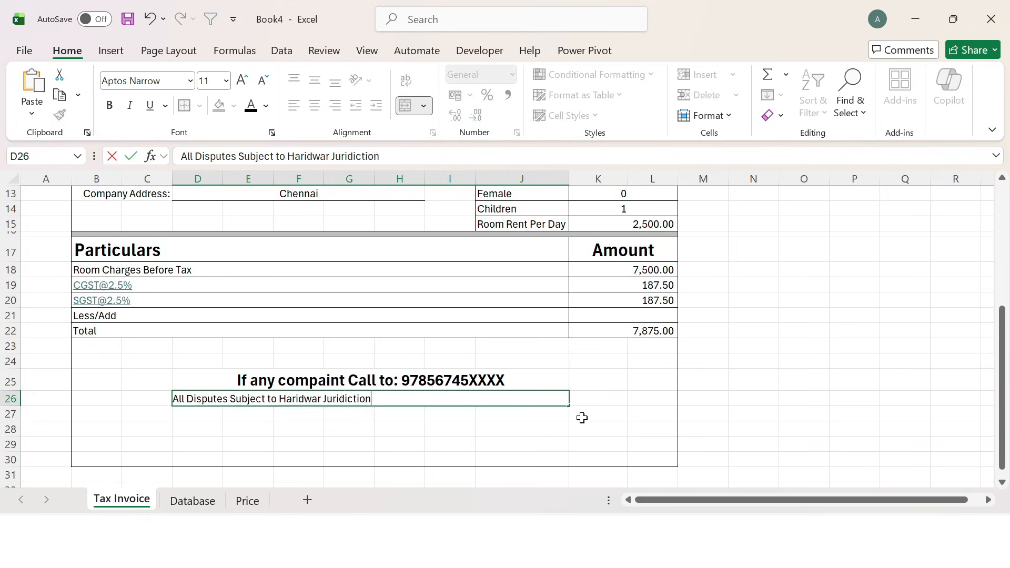
key("Return")
- Add 'Thank For Your Visit' in merged D28:J28, italic, bold and size 18
left_click(215, 428)
left_click_drag(215, 428, 528, 424)
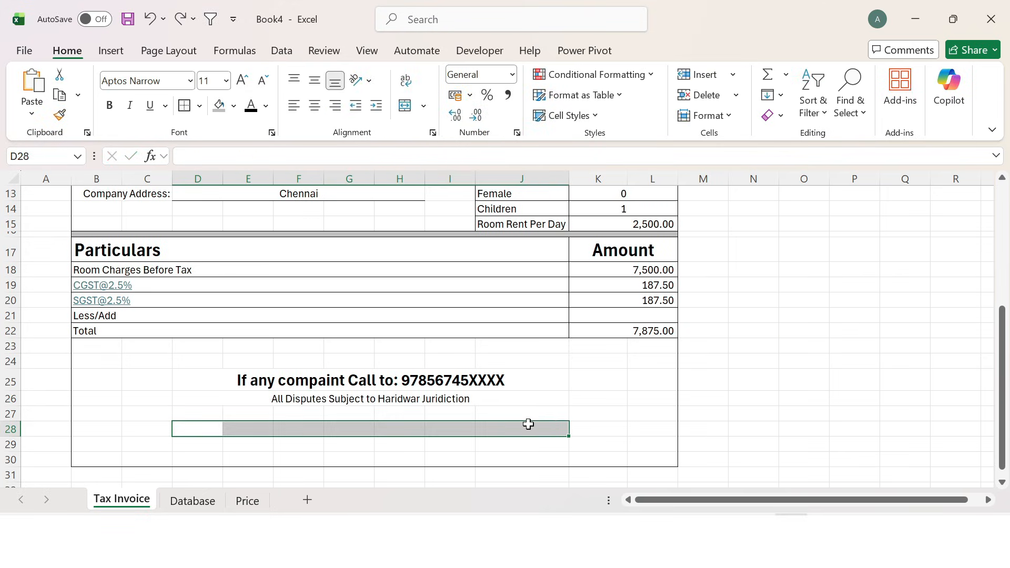
left_click(409, 105)
type("Thank For Your Visit")
key("ctrl+Return")
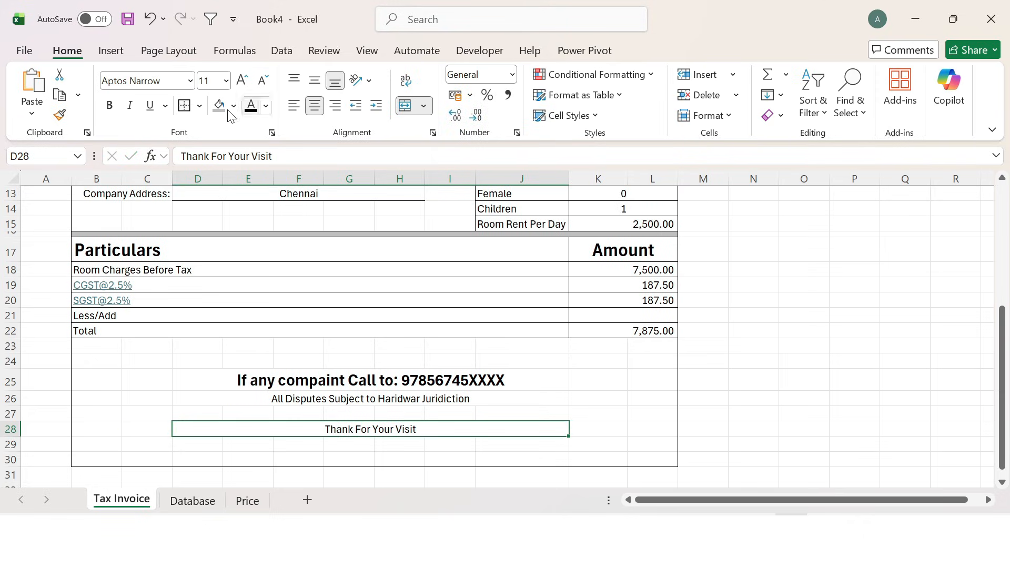
left_click(130, 106)
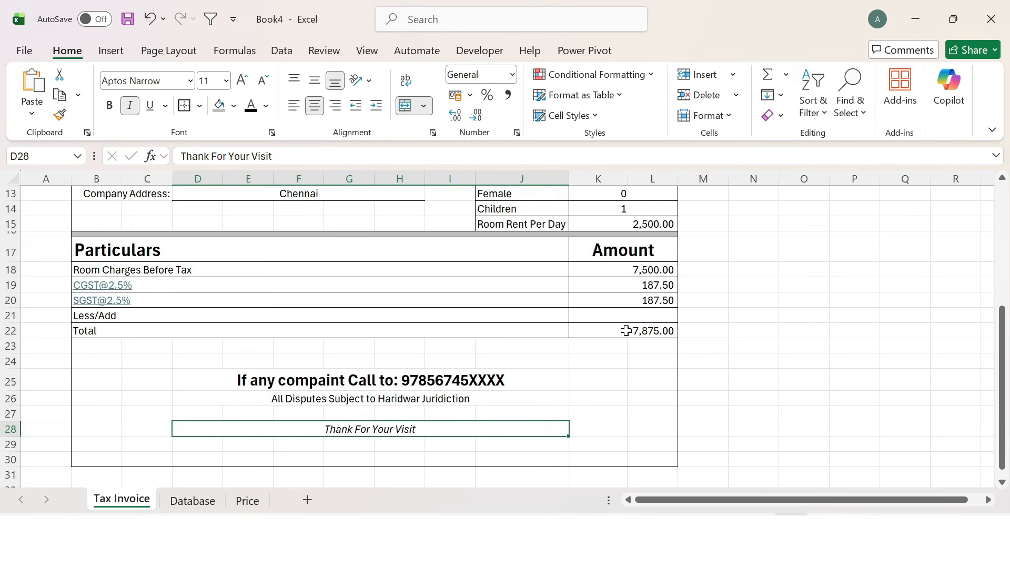
key("ctrl+b")
left_click(240, 84)
left_click(241, 85)
left_click(240, 85)
left_click(241, 85)
left_click(596, 434)
key("Down")
key("Down")
key("Down")
key("Down")
key("Down")
key("Down")
key("Down")
key("Down")
key("Down")
left_click_drag(94, 384, 646, 463)
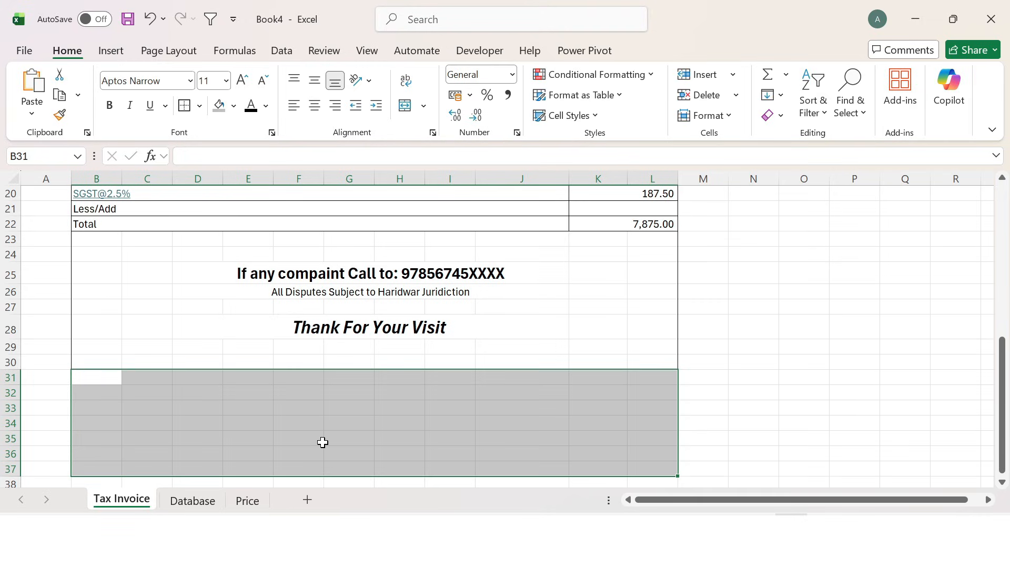
- Add a bold 'Authorised Signatory' label in merged C36:F36 with a bottom border
left_click(322, 442)
left_click_drag(150, 453, 279, 457)
left_click(399, 106)
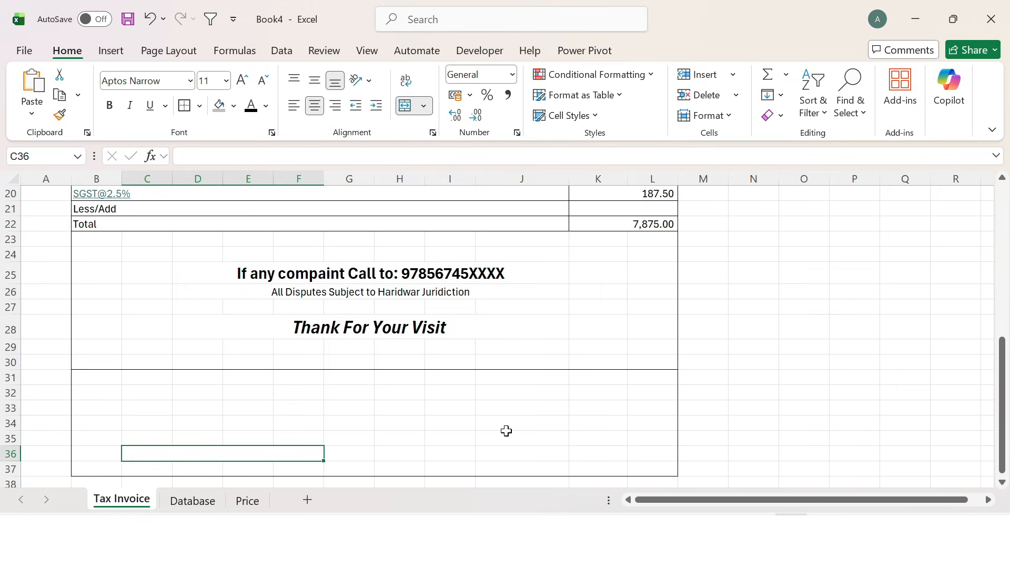
type("Authorised Signatory")
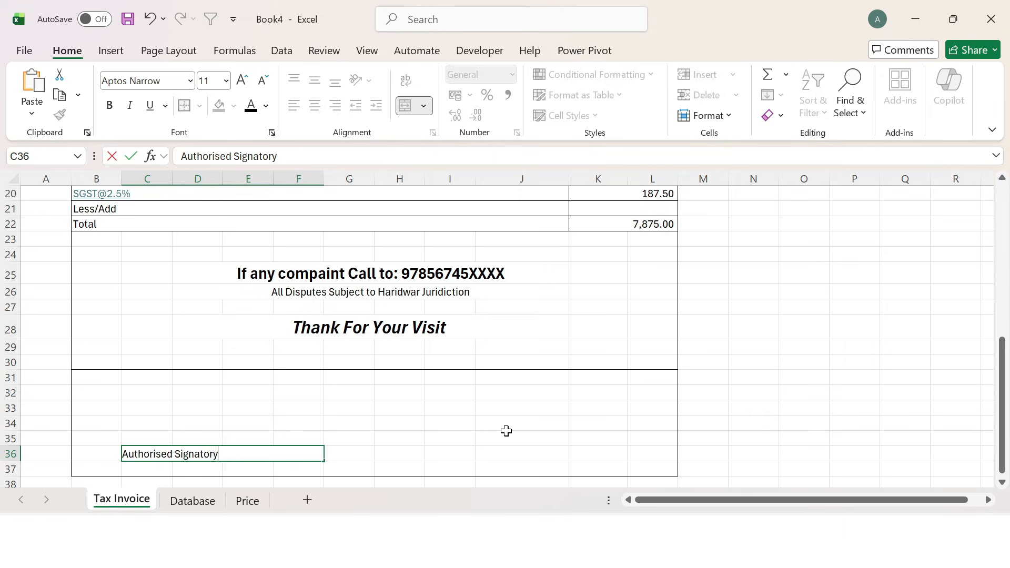
key("ctrl+Return")
left_click(199, 106)
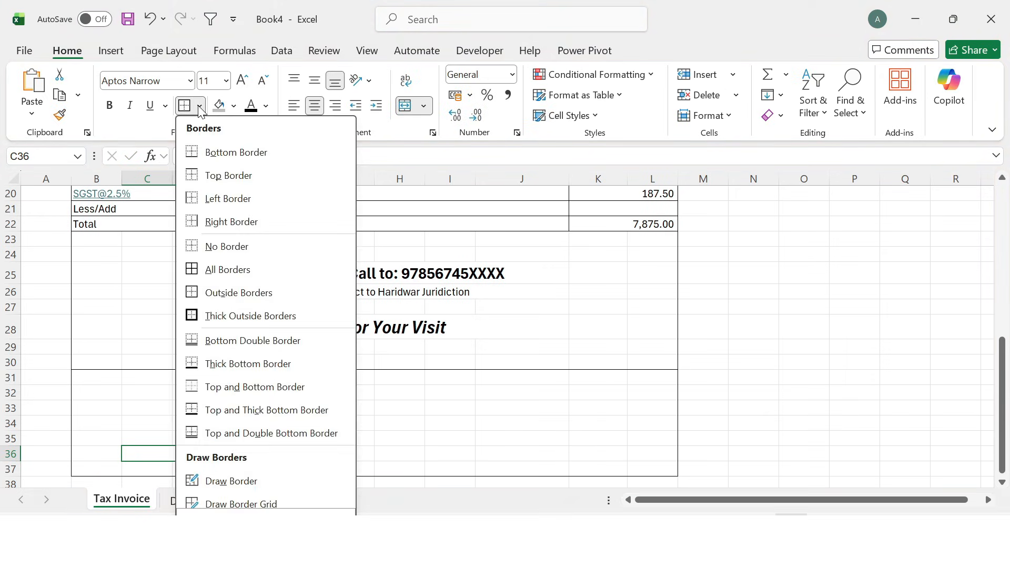
left_click(280, 158)
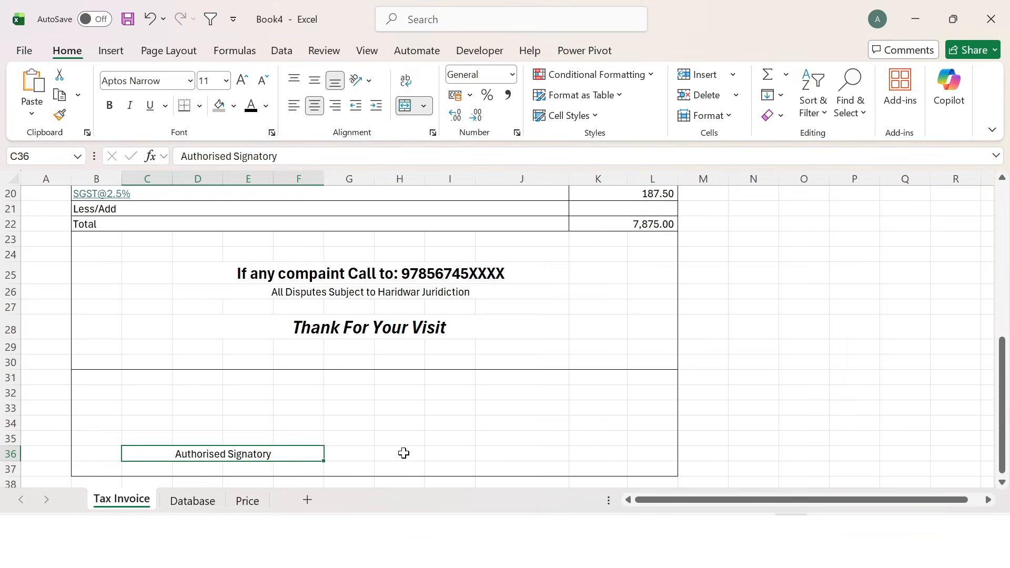
key("ctrl+b")
- Add a bold 'Guest Signature' label in merged cells I36:K36
key("Right")
key("Right")
key("Right")
key("shift+Right")
key("shift+Right")
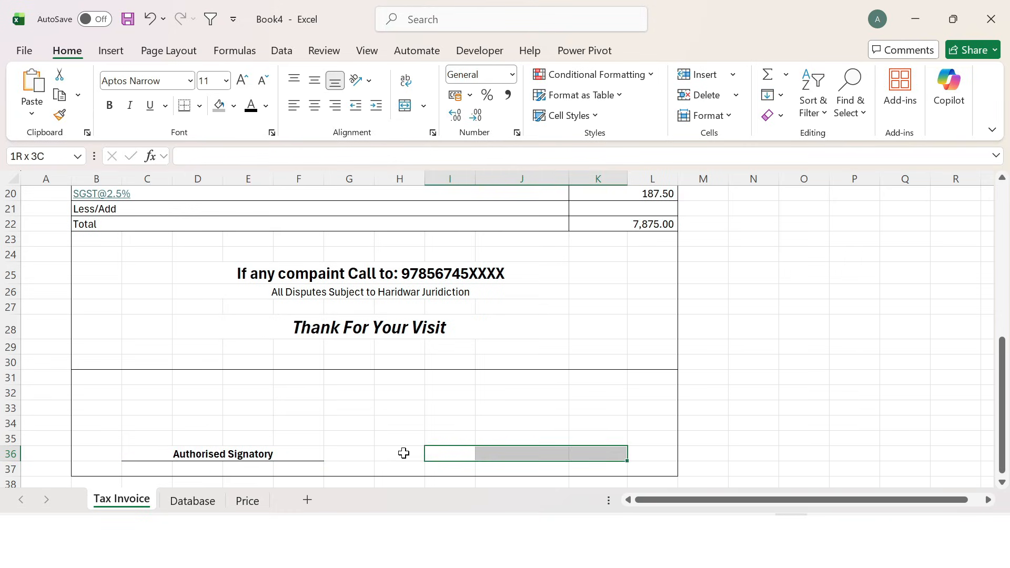
left_click(405, 105)
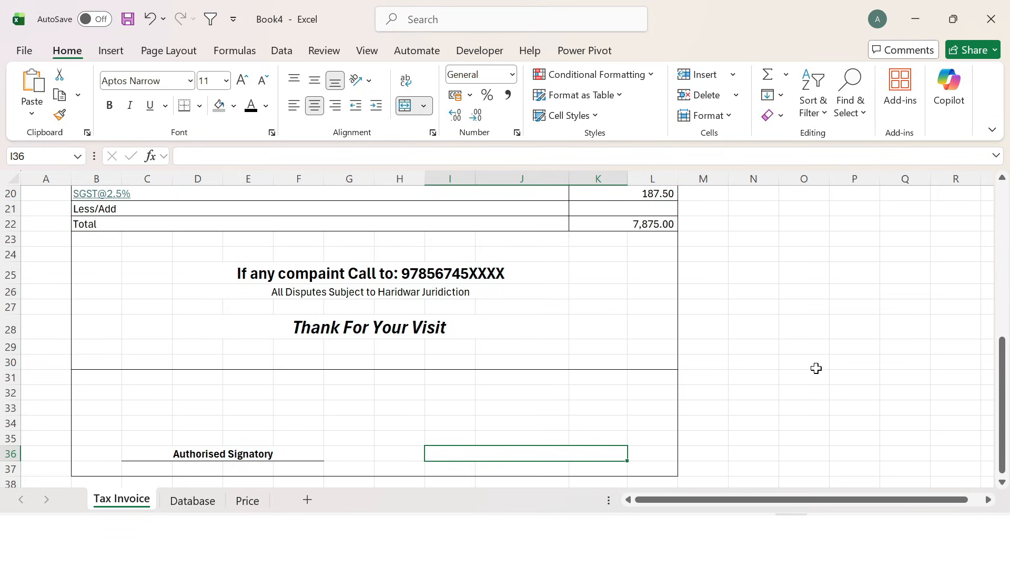
type("Guest Signature")
key("ctrl+Return")
key("ctrl+b")
key("Down")
left_click_drag(100, 241, 638, 361)
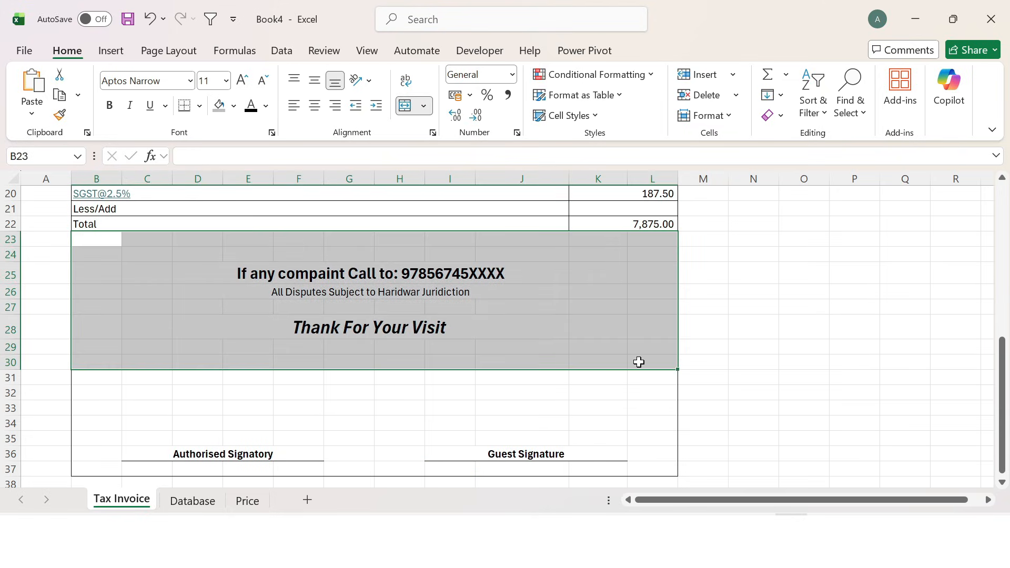
- Fill the footer area B23:L30 and the details block B6:L15 with light grey
left_click(234, 107)
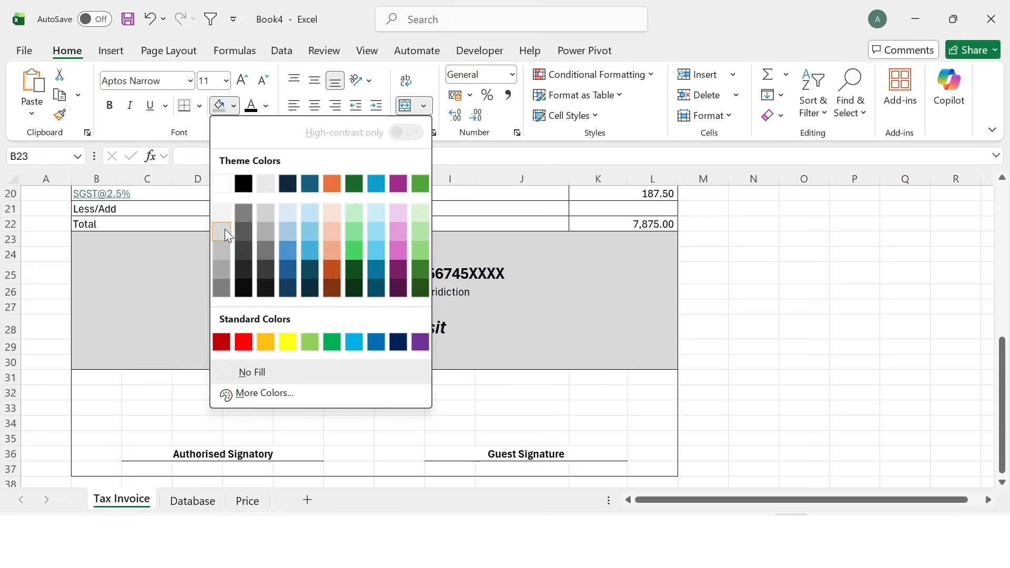
left_click(226, 234)
left_click(762, 269)
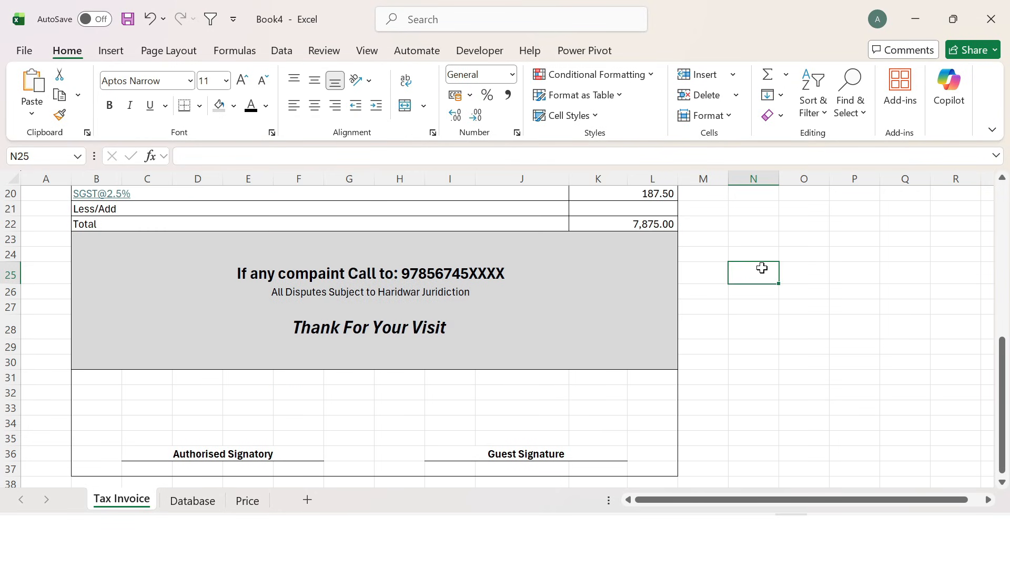
key("ctrl+Up")
left_click_drag(105, 298, 601, 435)
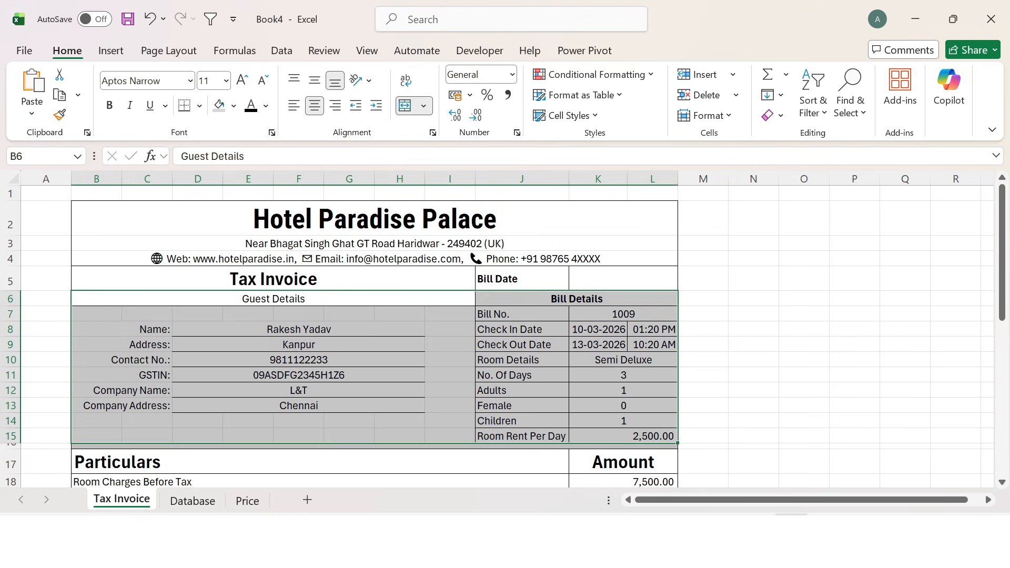
left_click(220, 106)
left_click(834, 376)
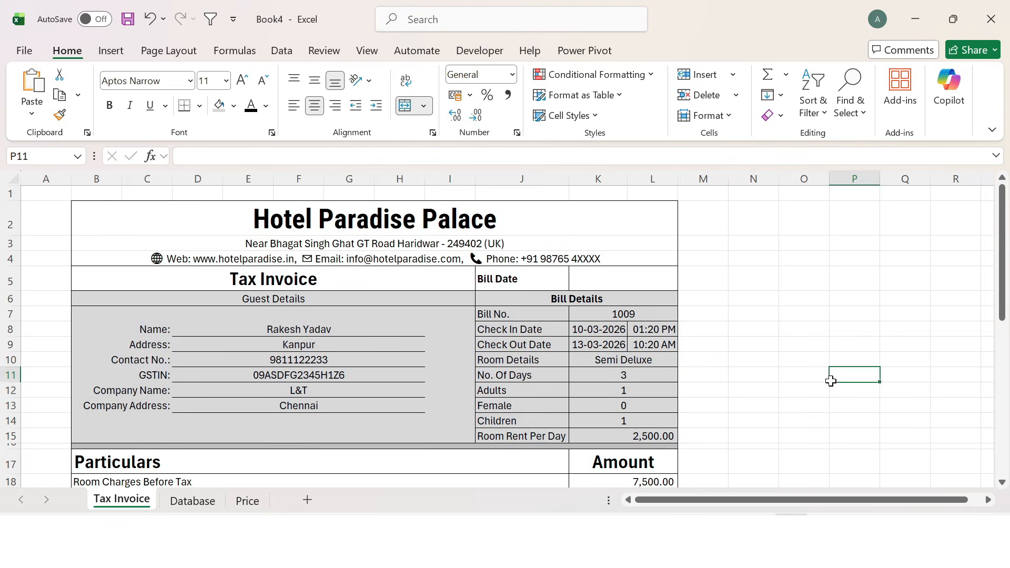
key("Down")
key("Down")
key("Down")
key("Down")
key("Down")
- Hide the sheet gridlines so only the invoice's own borders remain visible
left_click(373, 55)
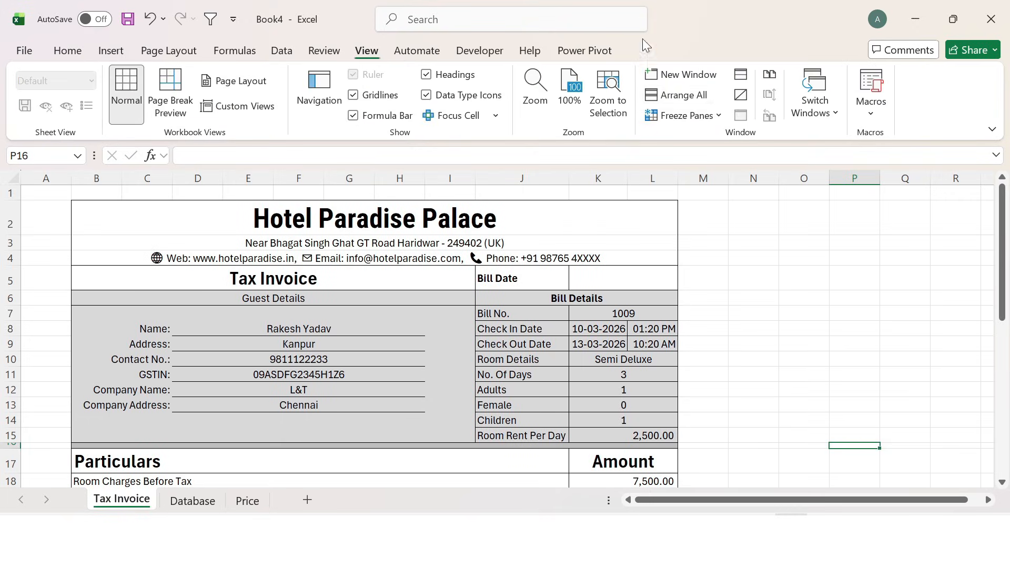
left_click(354, 95)
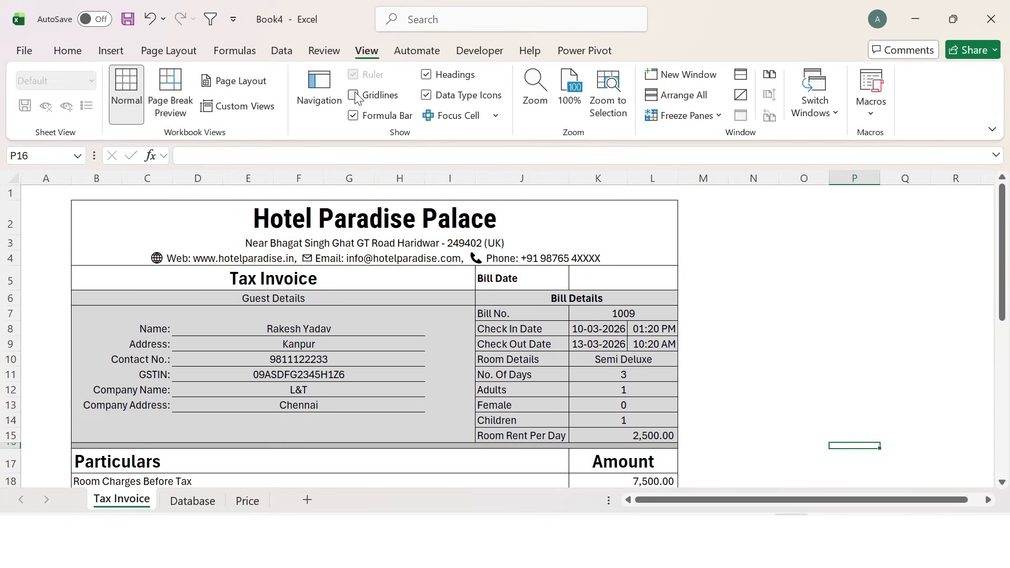
left_click(800, 314)
left_click(754, 420)
key("Down")
key("Down")
key("Down")
key("Down")
key("Down")
key("Down")
key("Down")
key("Down")
key("Down")
key("Down")
key("Down")
key("Down")
key("Down")
key("Down")
key("Down")
key("ctrl+Up")
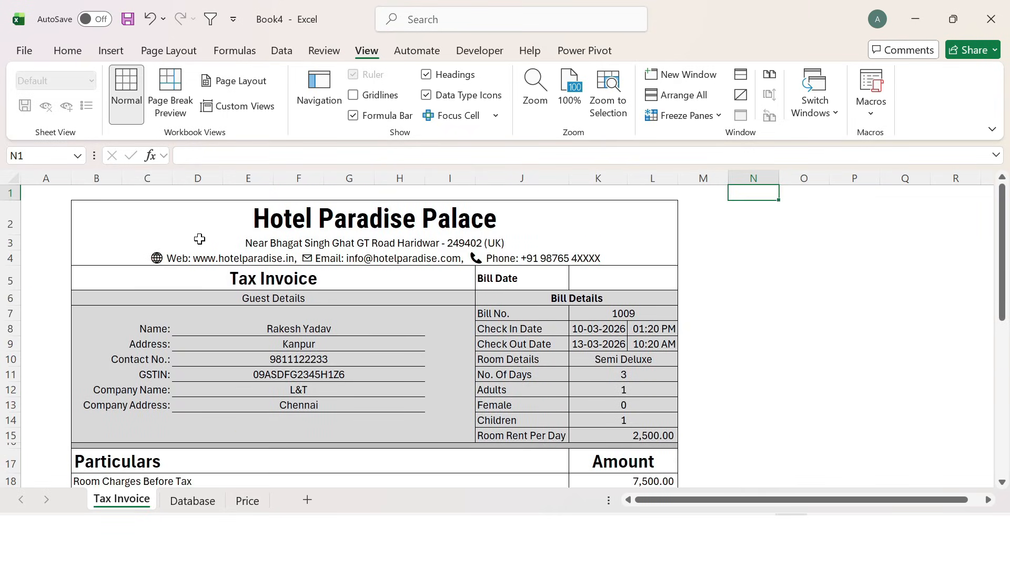
left_click(67, 50)
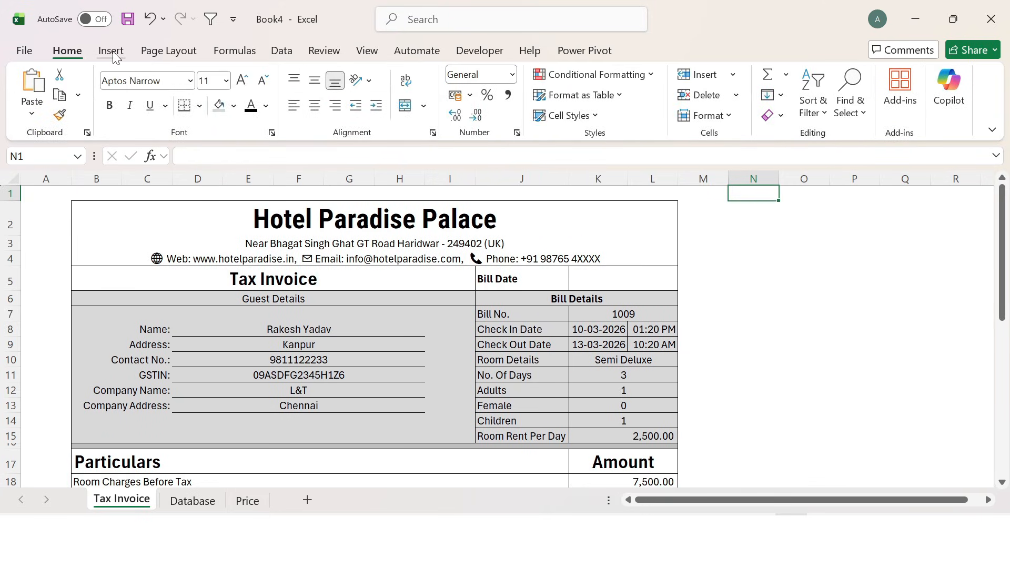
- Insert the Hotel Logo picture from this device and shrink it to about 1.5 cm, top-left
left_click(112, 53)
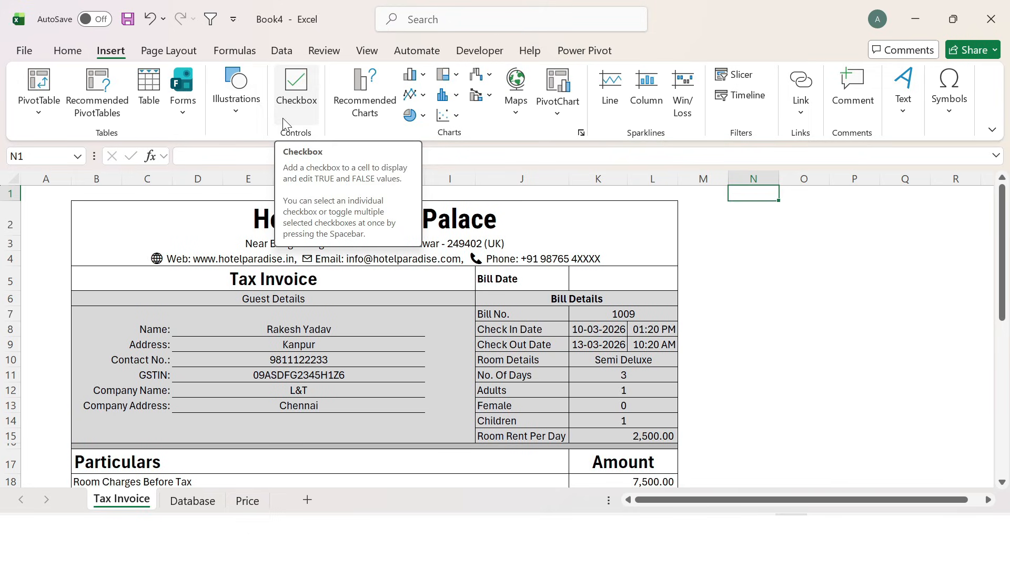
left_click(236, 113)
left_click(231, 181)
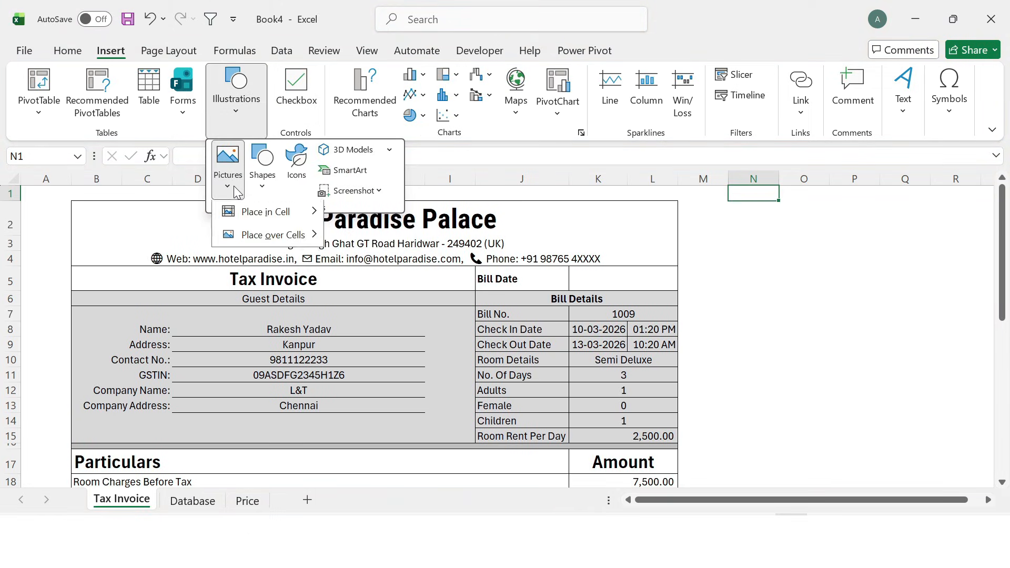
mouse_move(277, 243)
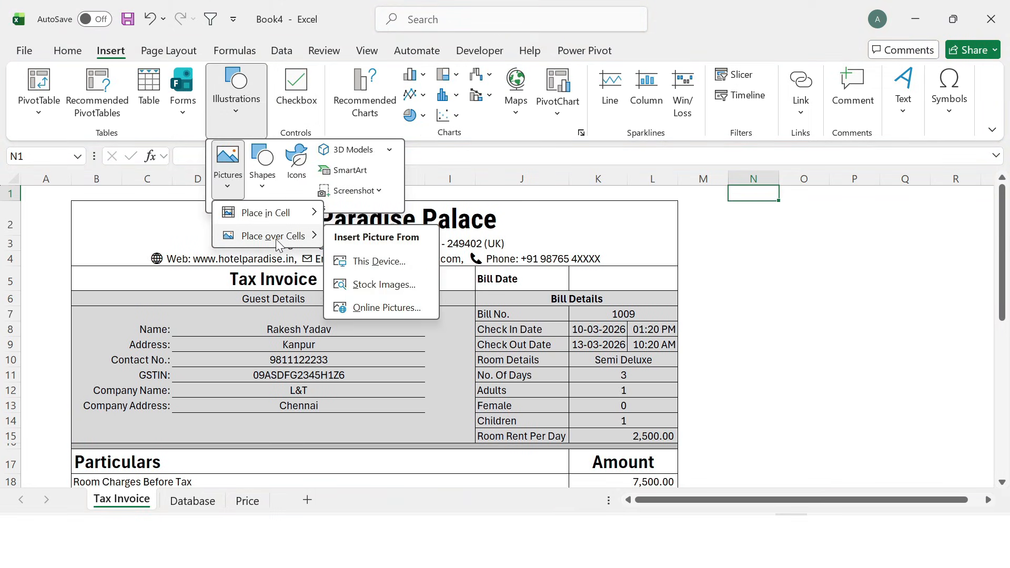
left_click(380, 262)
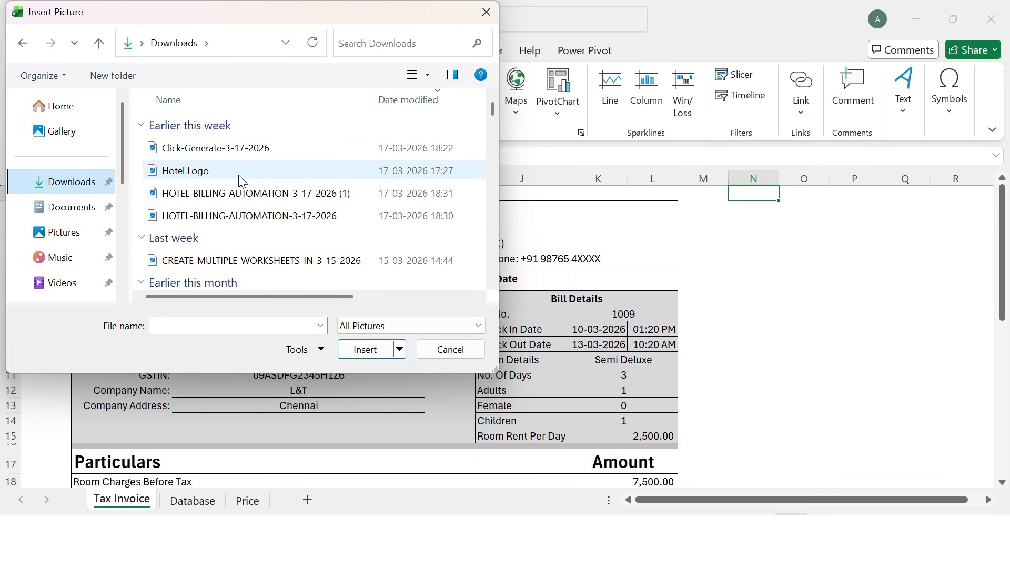
left_click(242, 177)
left_click(354, 353)
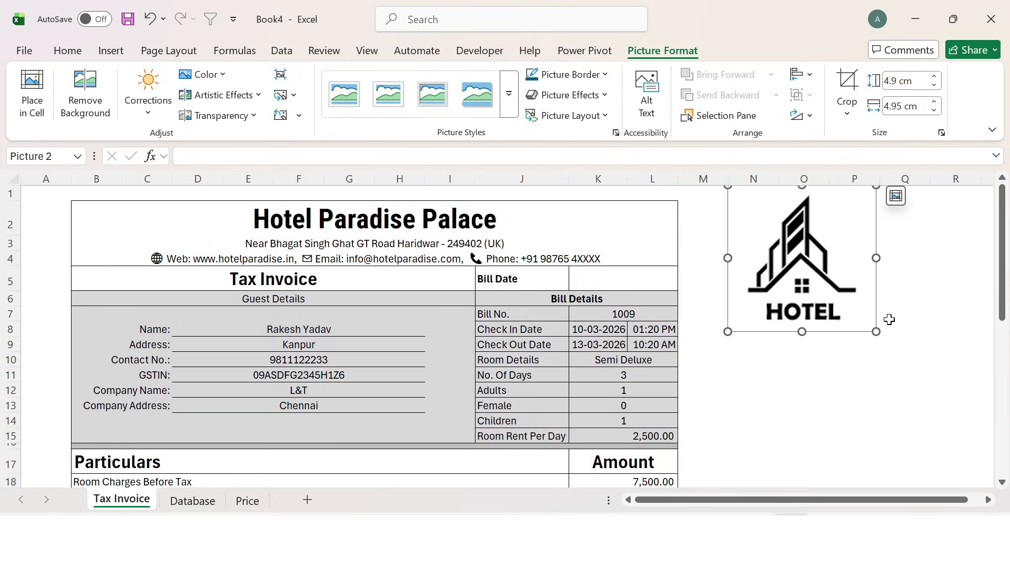
left_click_drag(727, 187, 136, 260)
left_click(818, 299)
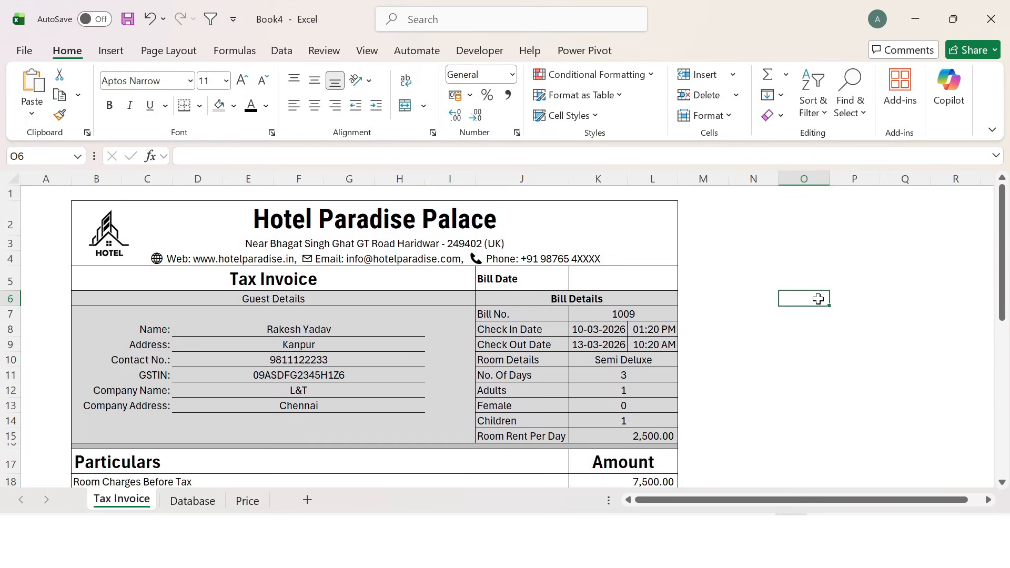
- Change the invoice's Bill No. in K7 from 1009 to 1005 using its dropdown list
left_click(652, 316)
left_click(685, 315)
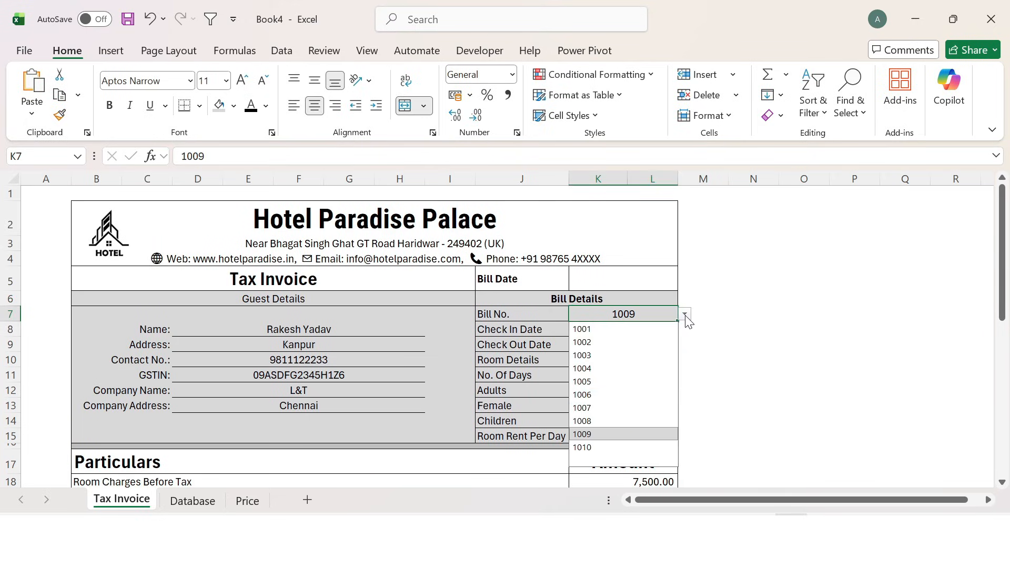
left_click(610, 382)
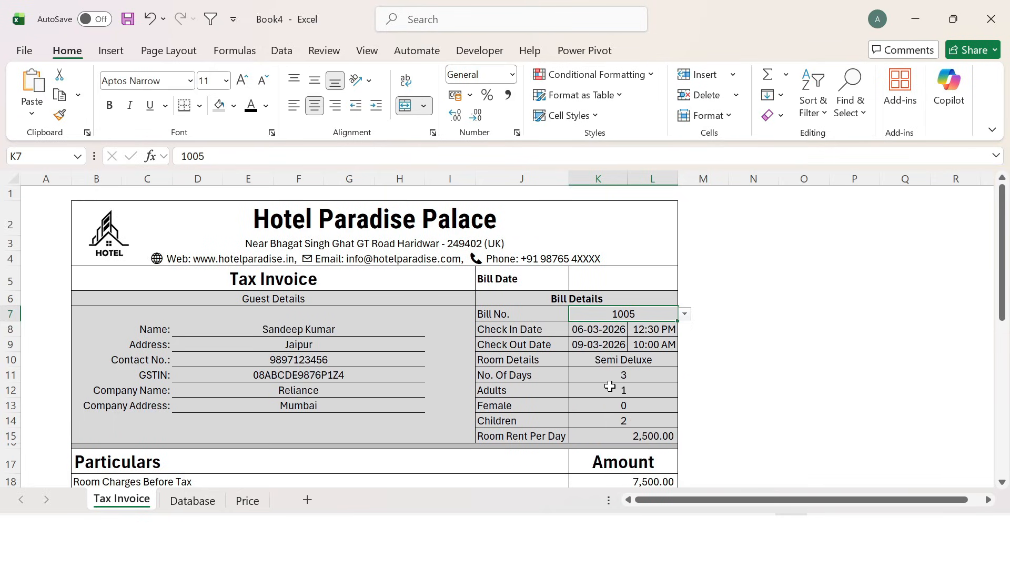
mouse_move(1003, 281)
left_mouse_down()
mouse_move(1007, 444)
mouse_move(1005, 286)
left_mouse_up()
left_click(804, 344)
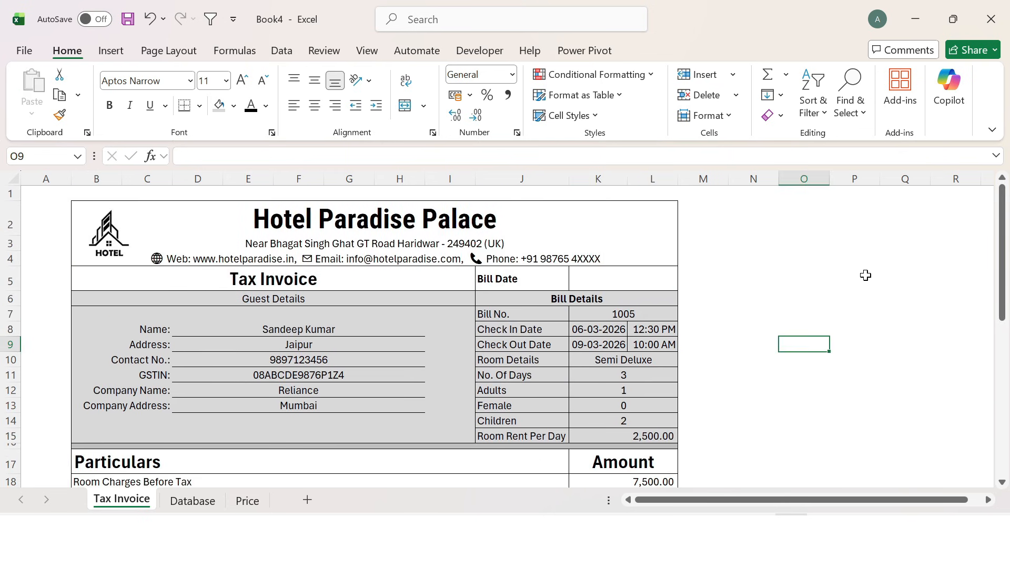
- Convert the Database sheet's guest records into a table with headers, spanning A2:Q12
left_click(214, 500)
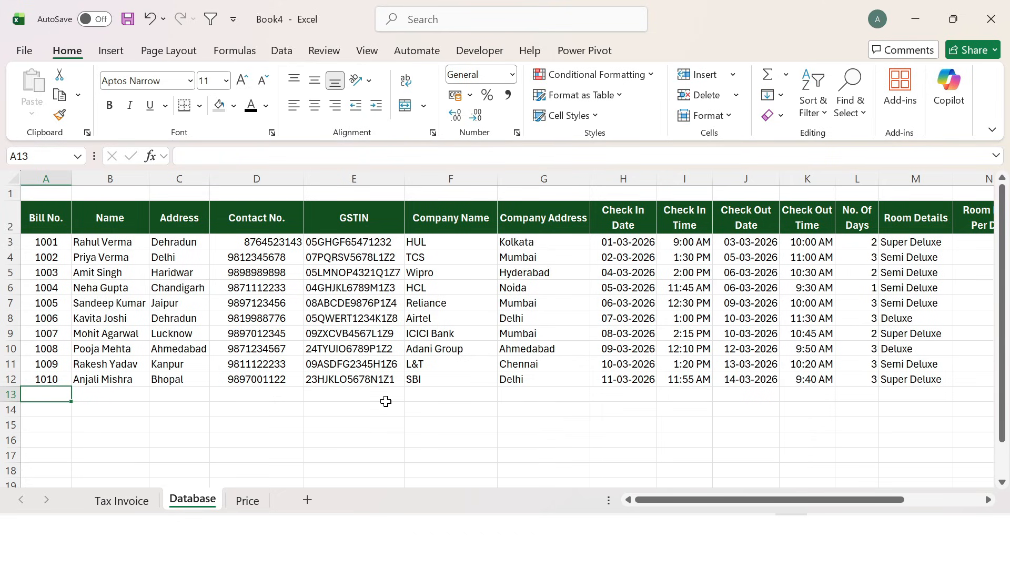
left_click(369, 302)
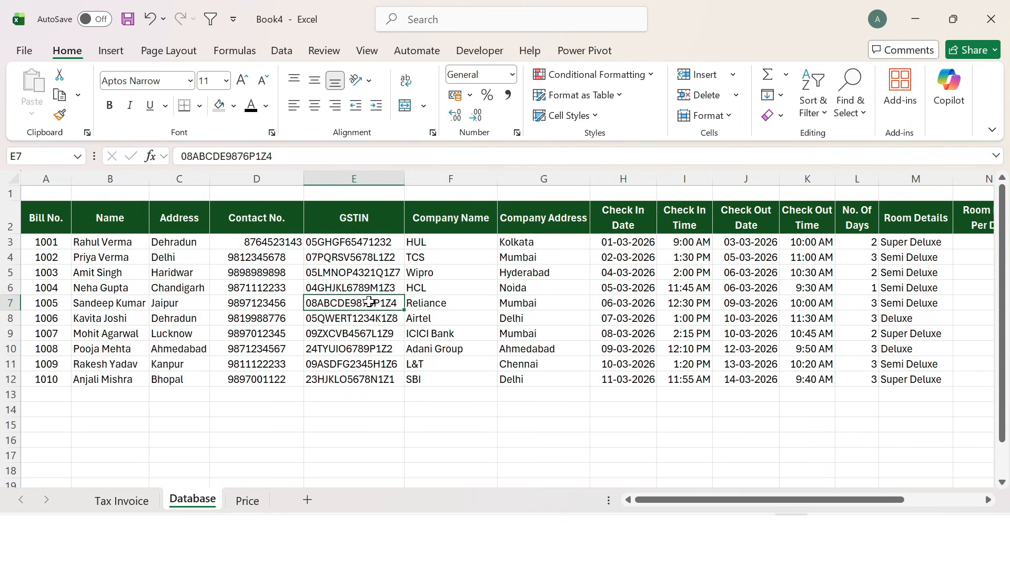
key("ctrl+t")
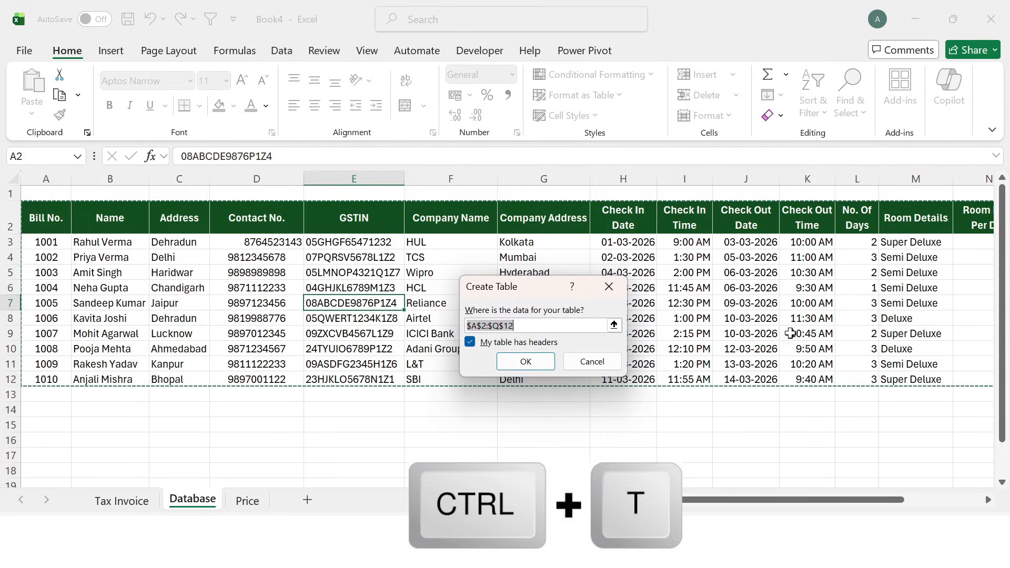
left_click(527, 362)
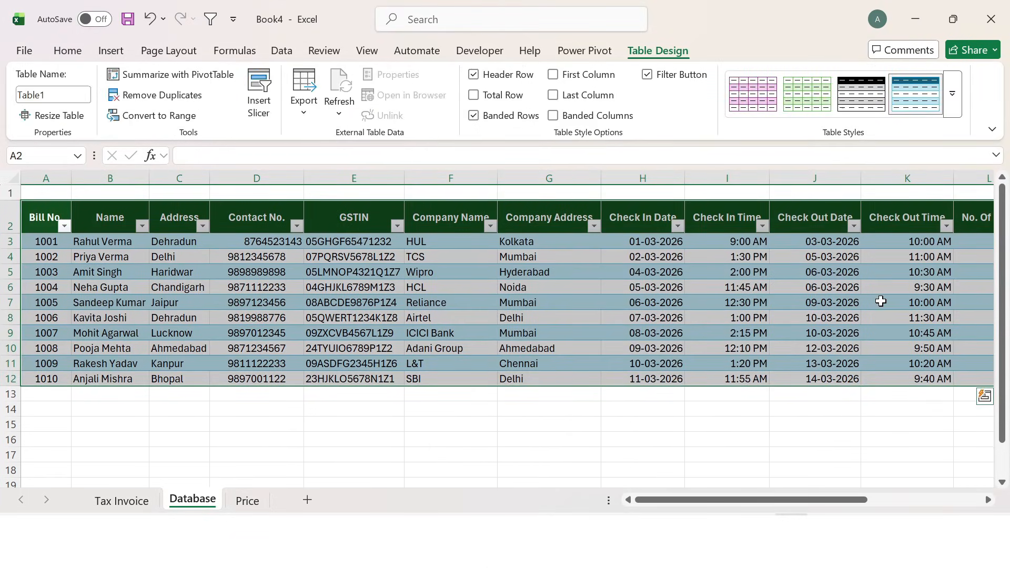
- Clear the table's style and hide the filter buttons on its header row
left_click(961, 107)
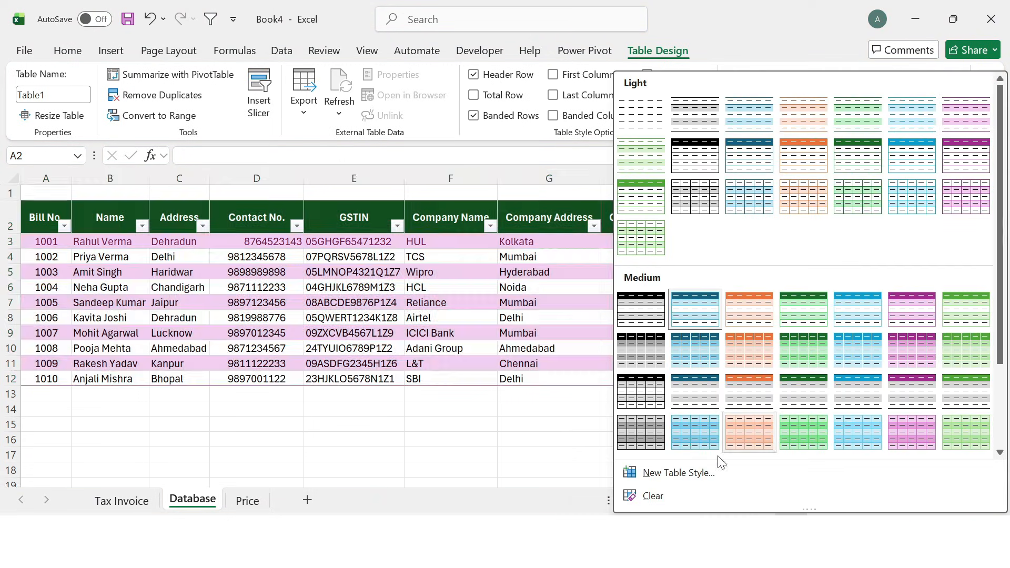
left_click(652, 497)
left_click(564, 287)
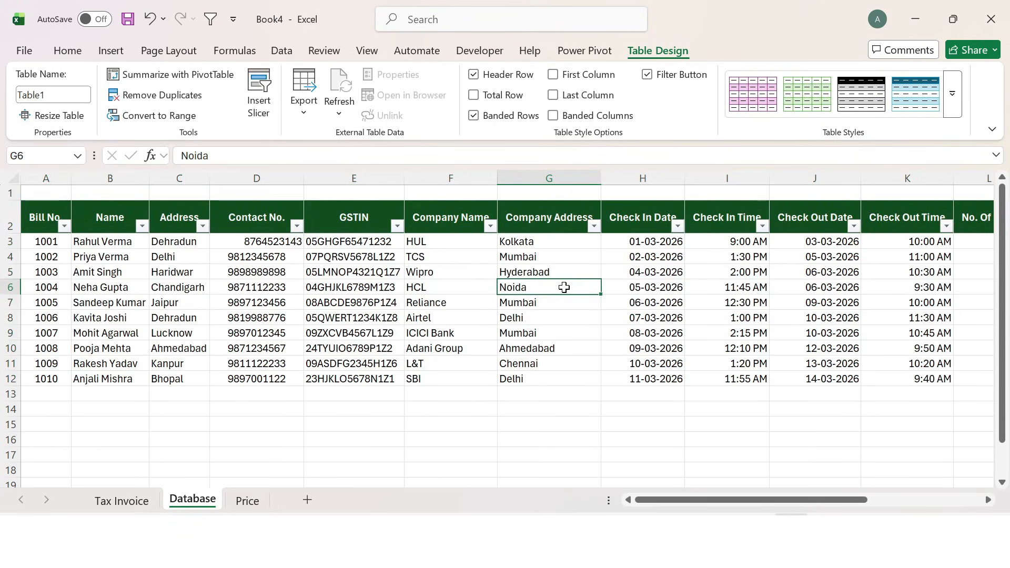
key("ctrl+shift+l")
- Fill the Bill No. column green with white text and the Name to Company Address columns dark blue
left_click_drag(47, 241, 79, 392)
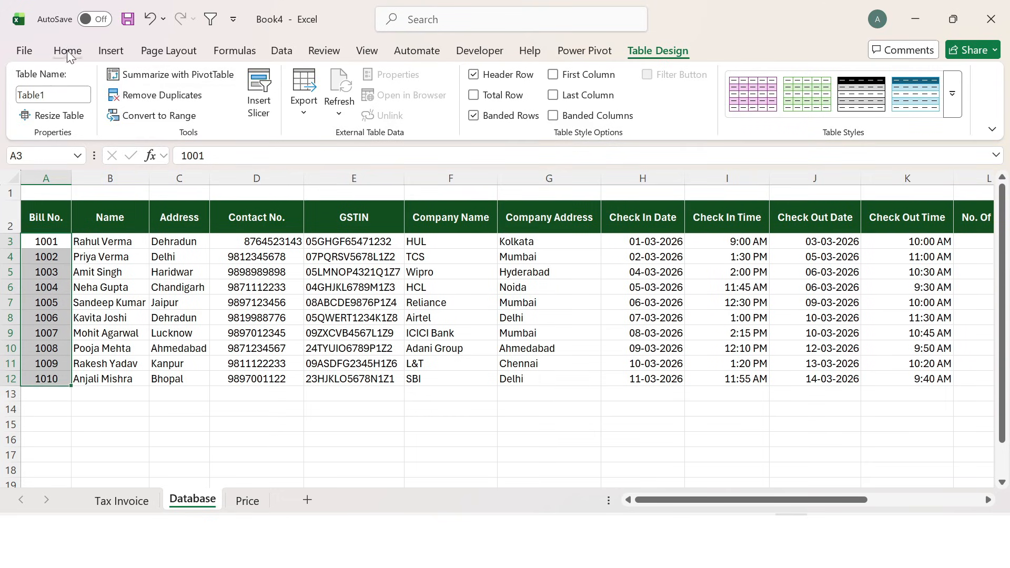
left_click(68, 51)
left_click(234, 108)
left_click(331, 339)
left_click(251, 106)
left_click_drag(106, 242, 589, 382)
left_click(234, 106)
left_click(397, 343)
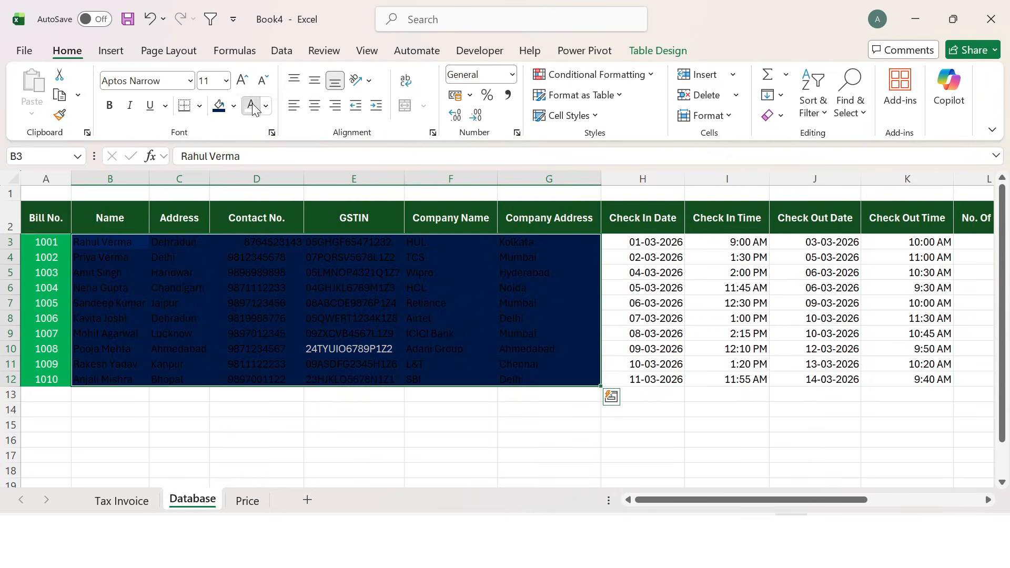
- Fill the check-in to rent columns red with white text and the Adults to Children columns green
left_click_drag(642, 242, 890, 373)
left_click(233, 105)
left_click(243, 342)
left_click(665, 303)
left_click_drag(958, 242, 884, 379)
left_click(233, 106)
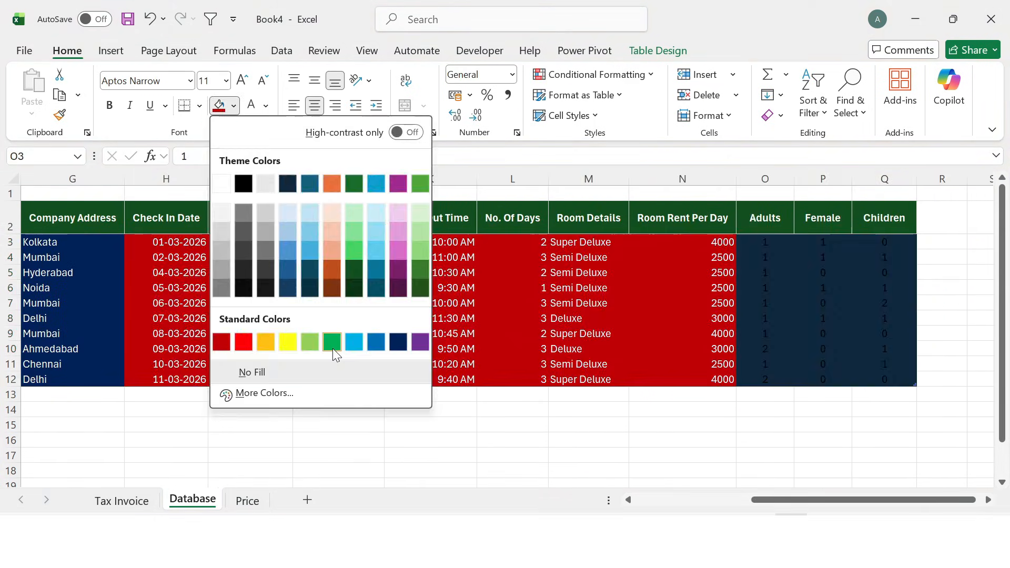
left_click(332, 342)
- Give the whole Database table white outline and inside borders through Format Cells
key("ctrl+Home")
scroll(468, 330, "right", 3)
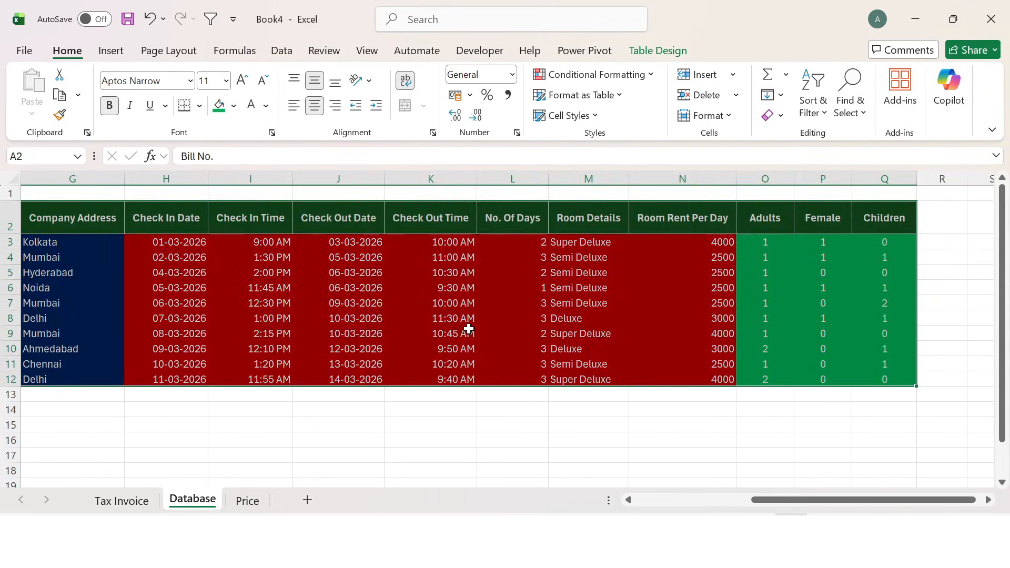
scroll(468, 330, "left", 3)
key("ctrl+1")
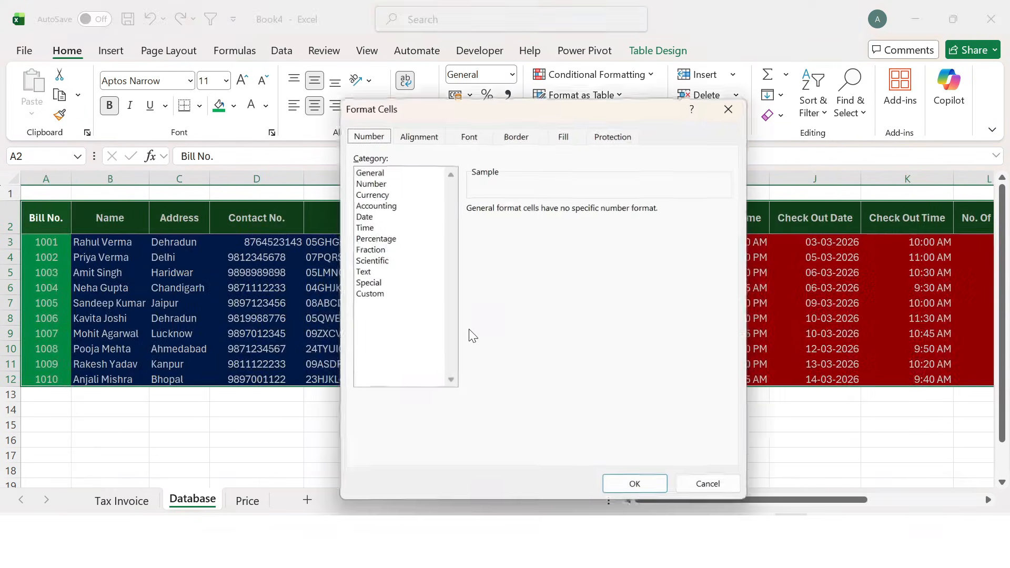
left_click(531, 143)
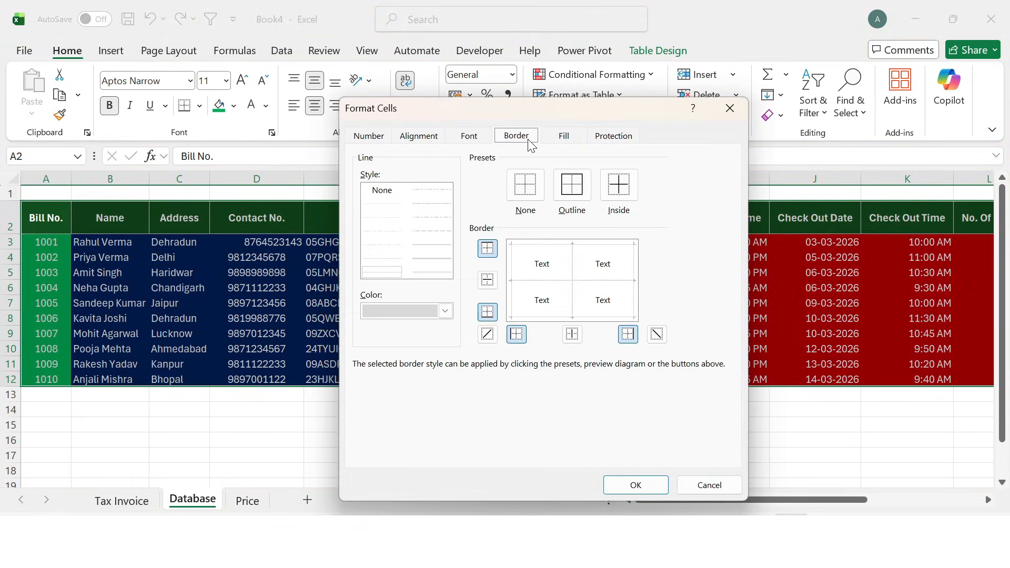
left_click(445, 311)
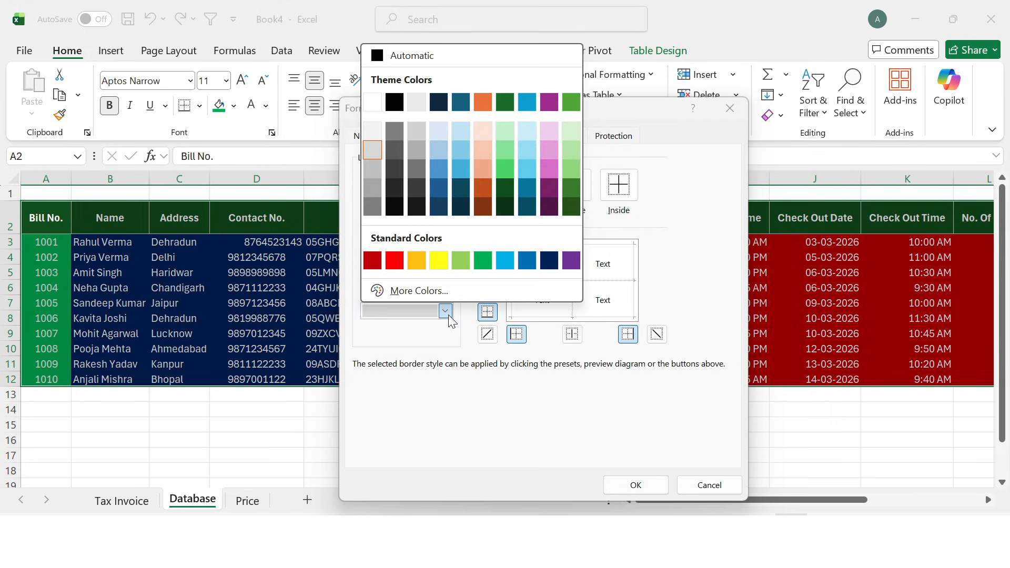
left_click(372, 102)
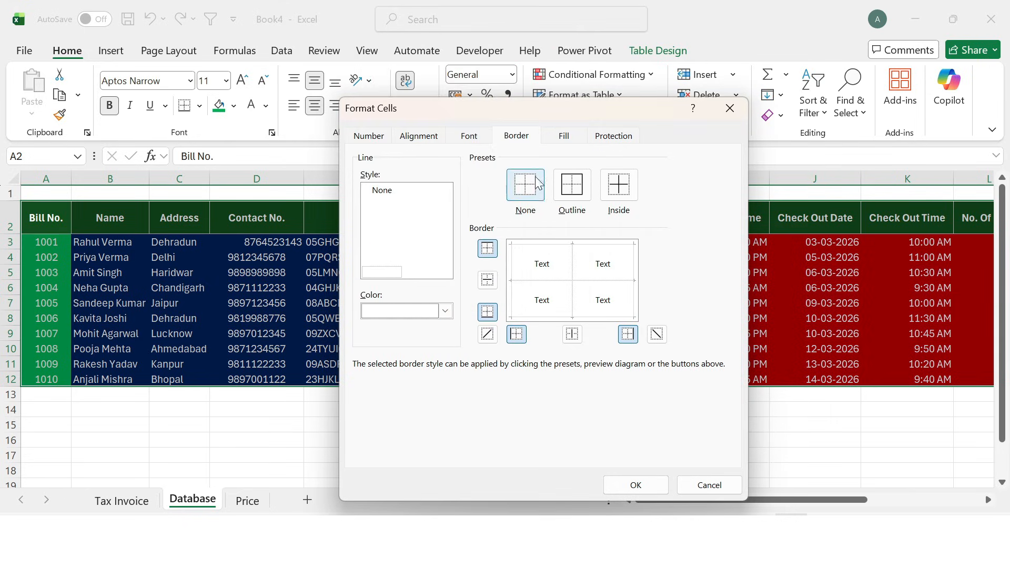
left_click(574, 191)
left_click(619, 190)
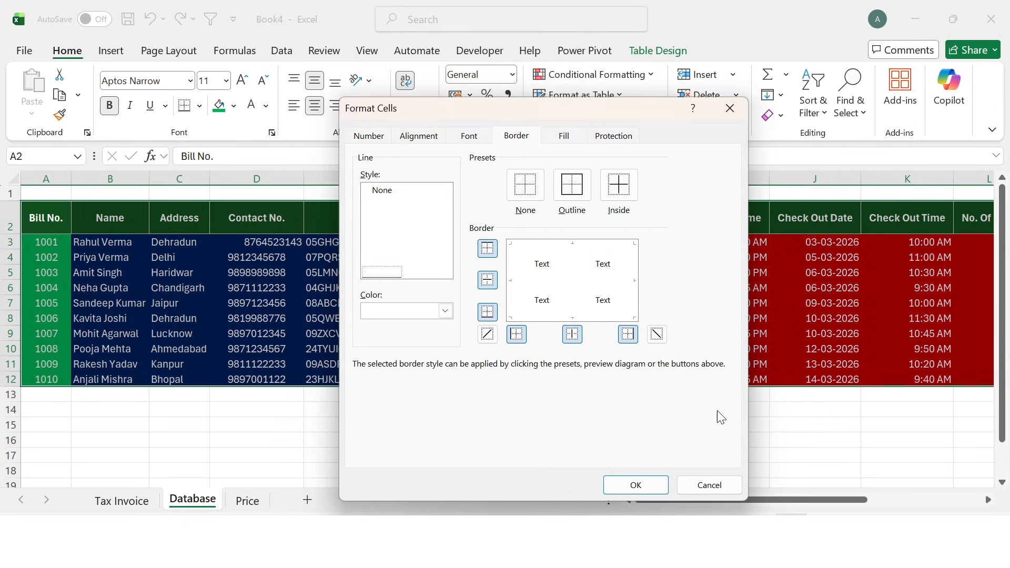
left_click(636, 485)
left_click(524, 313)
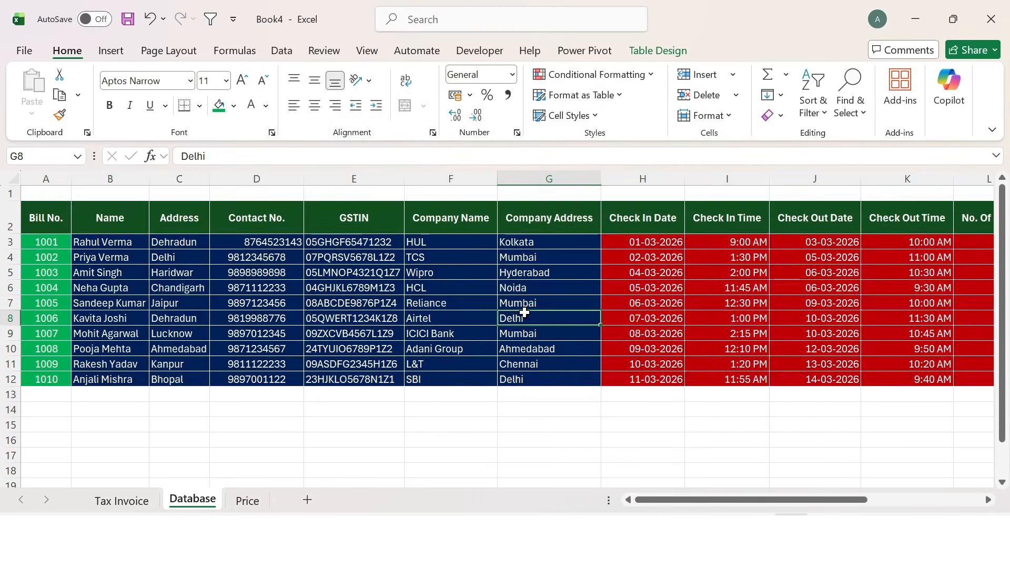
- Add Bill No. 1011 in row 13 with the guest's name, Varanasi address, contact, GSTIN, company and 12–13-03-2026 stay
key("Home")
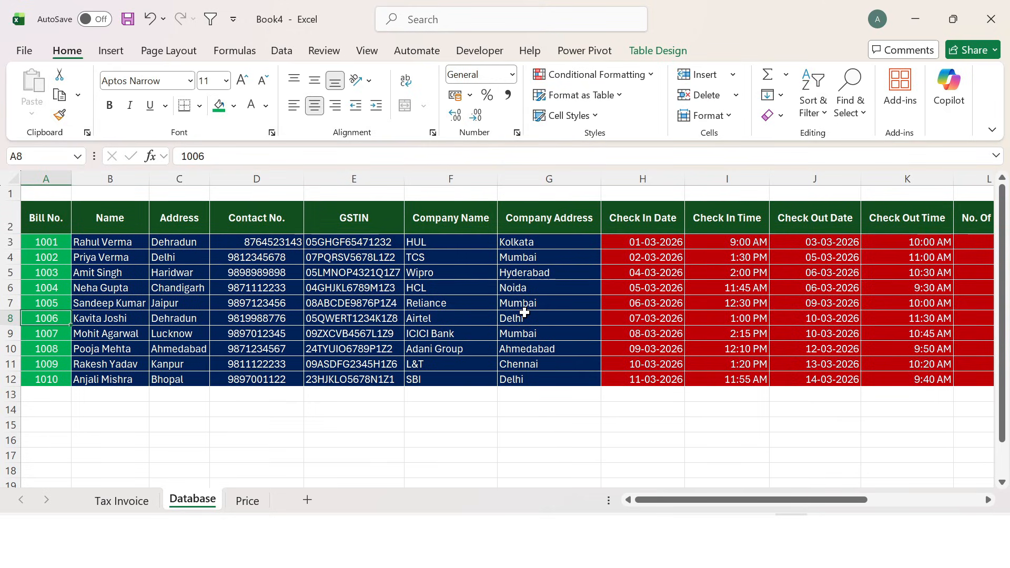
key("Down")
key("Down")
key("Down")
key("Down")
key("Down")
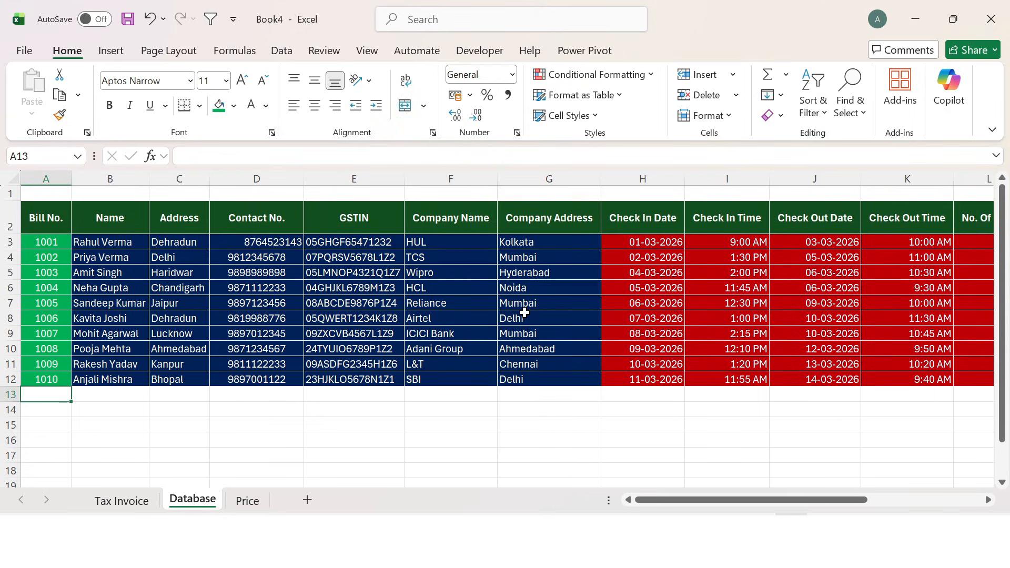
type("1011")
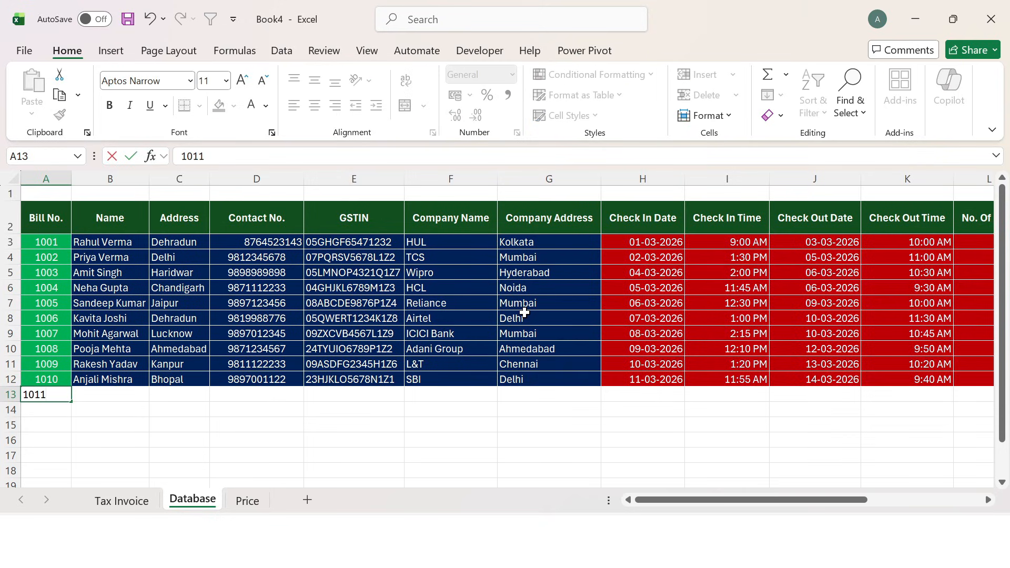
key("Tab")
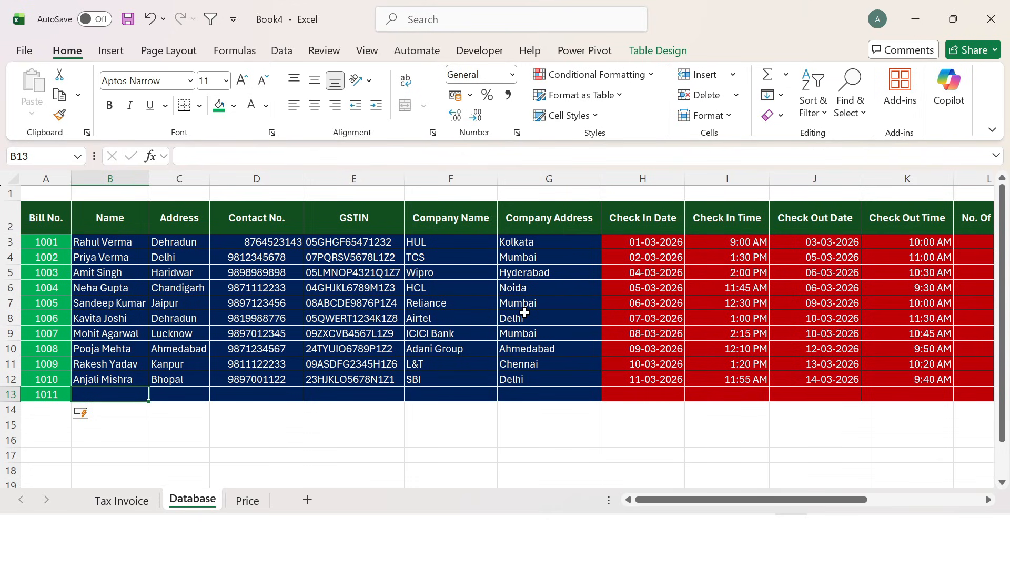
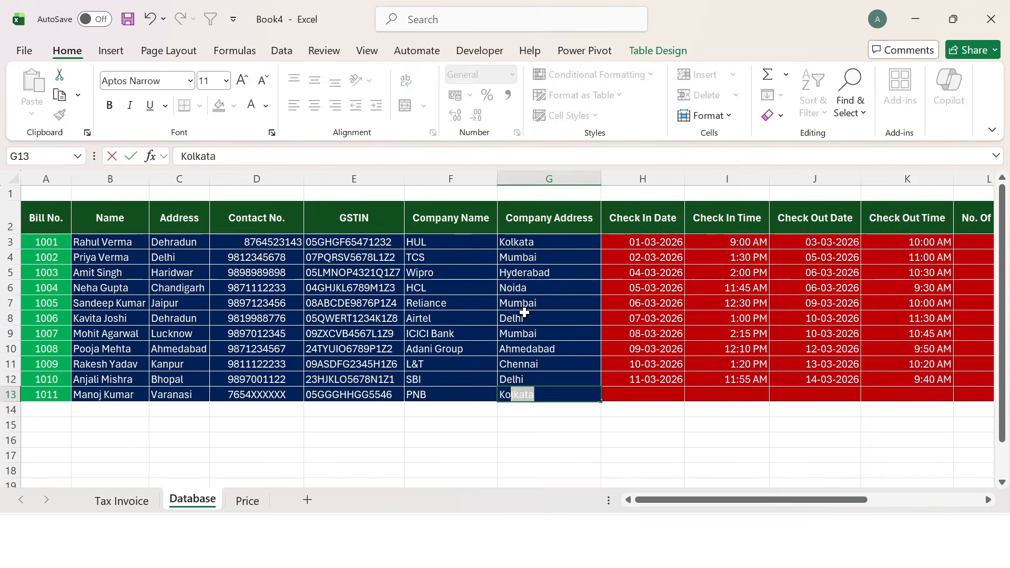
type("\t12-03-2026\t10:00 AM\t13-03-2026\t8:00 AM")
key("Tab")
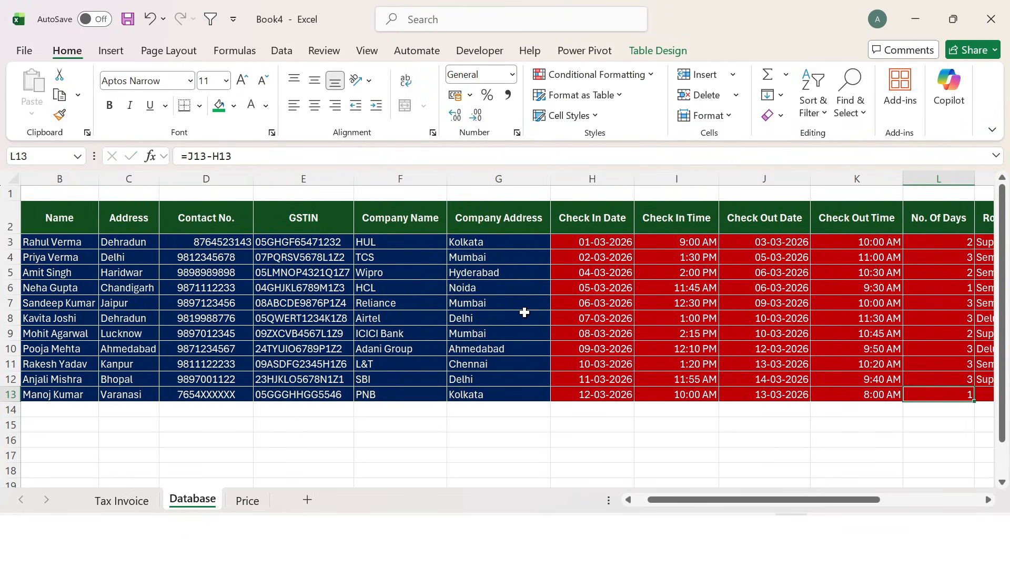
key("Tab")
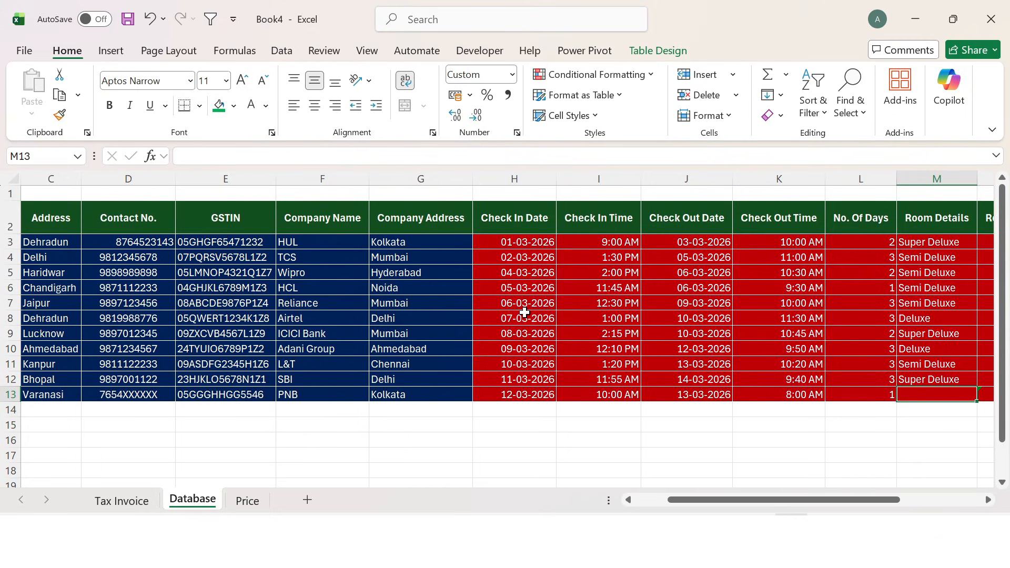
key("Right")
key("Left")
key("Left")
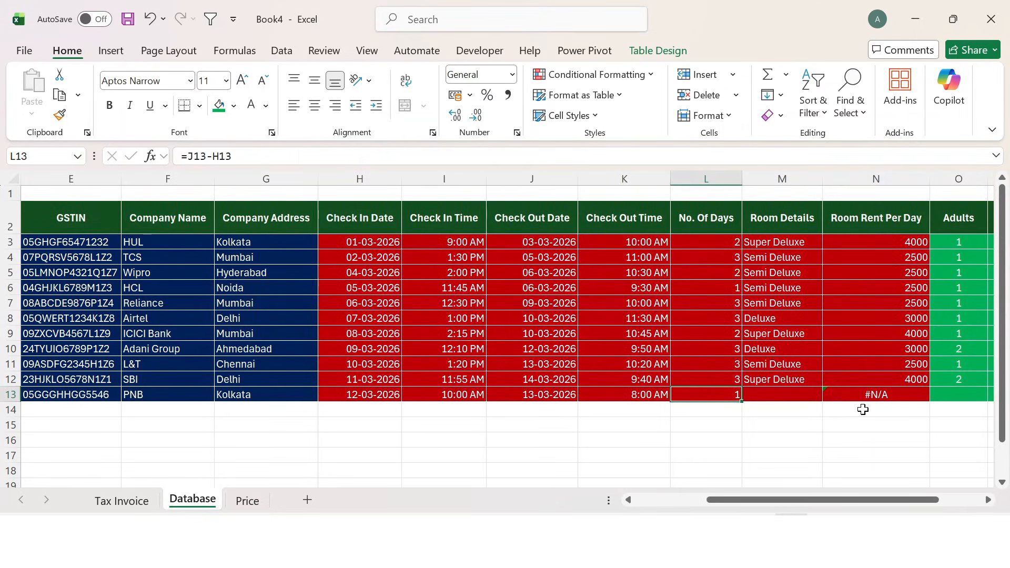
- Fill the Room Details column down to include the new row 13 record
left_click(798, 394)
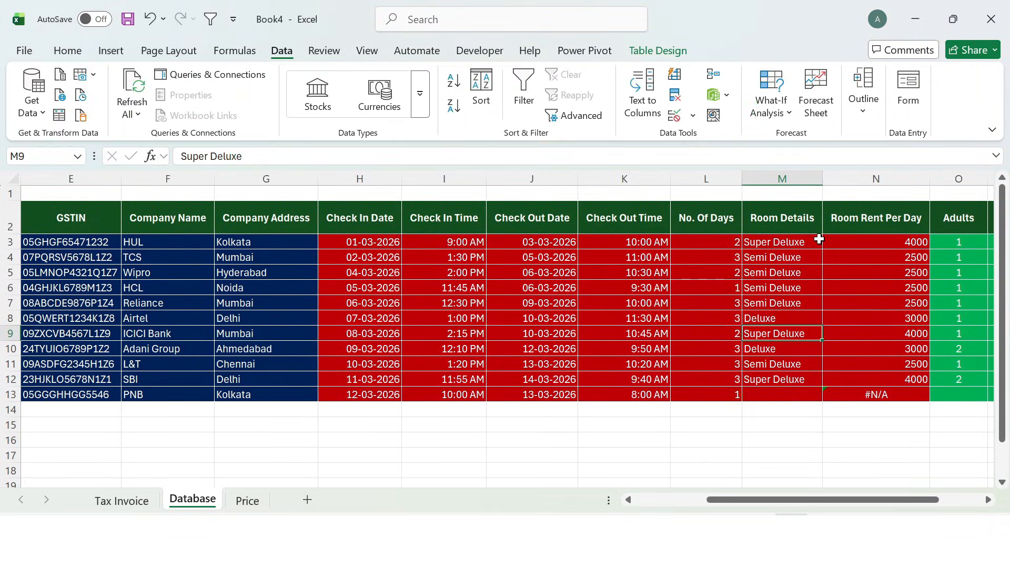
left_click(818, 239)
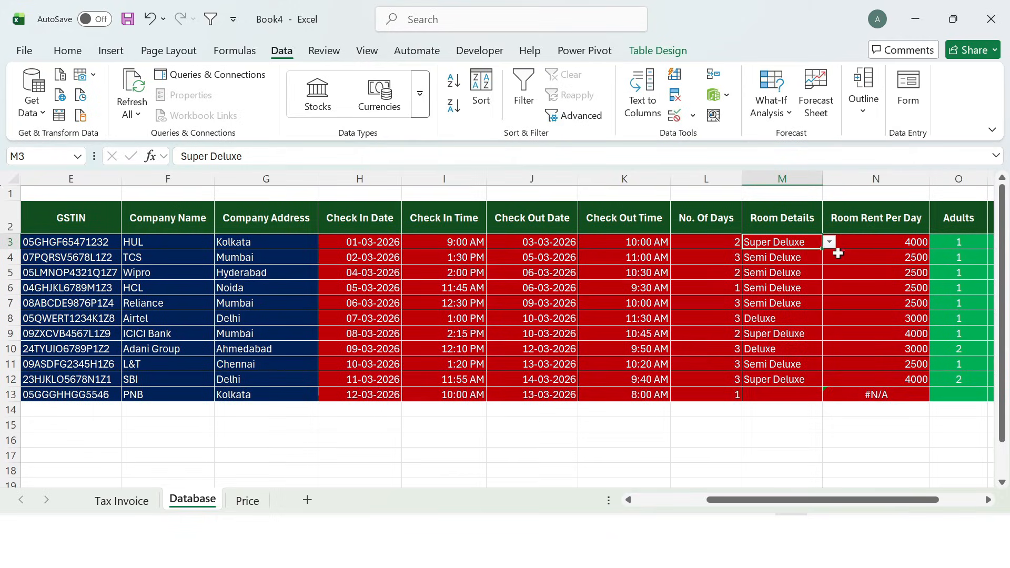
left_click_drag(821, 249, 841, 397)
left_click(745, 410)
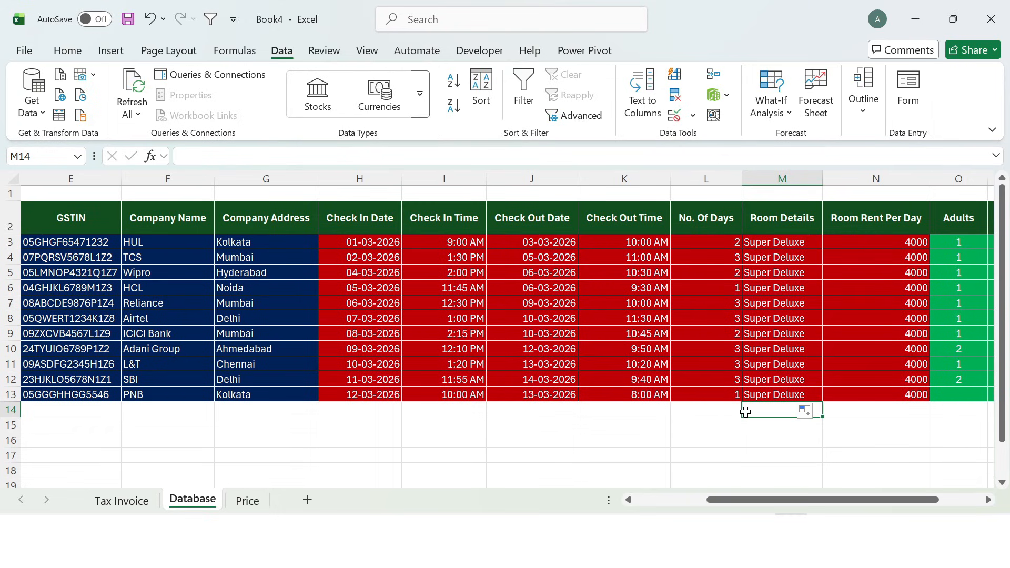
- Set the room types in M4, M7 and M12 to Deluxe and M10 to Suite
left_click(779, 301)
left_click(829, 303)
left_click(778, 331)
left_click(784, 350)
left_click(829, 349)
left_click(773, 404)
left_click(782, 303)
left_click(829, 303)
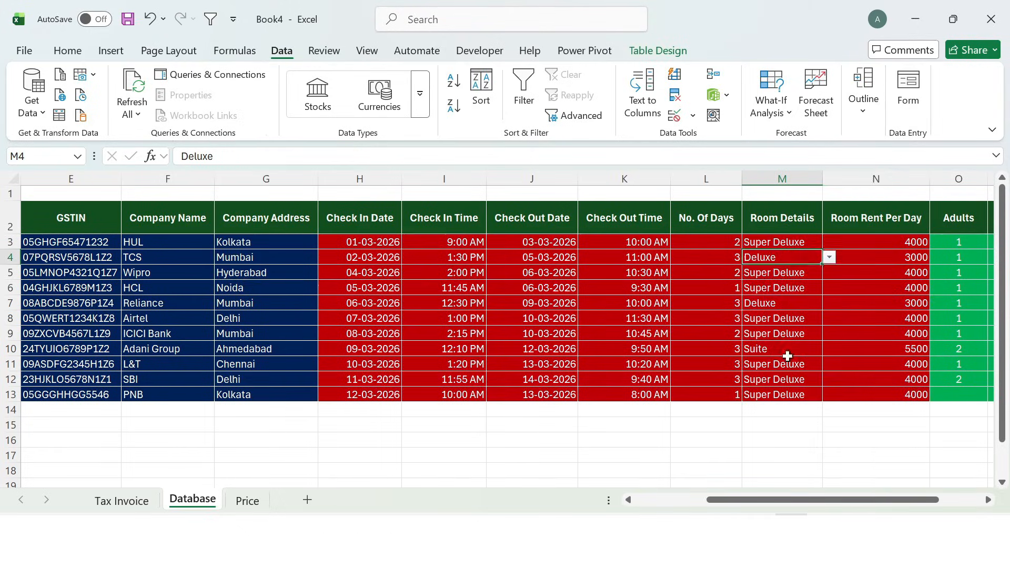
left_click(782, 380)
left_click(829, 380)
left_click(773, 393)
- Check the last guest's rent lookup and head counts, then return to the Bill No. column
scroll(841, 397, "right", 2)
left_click(765, 395)
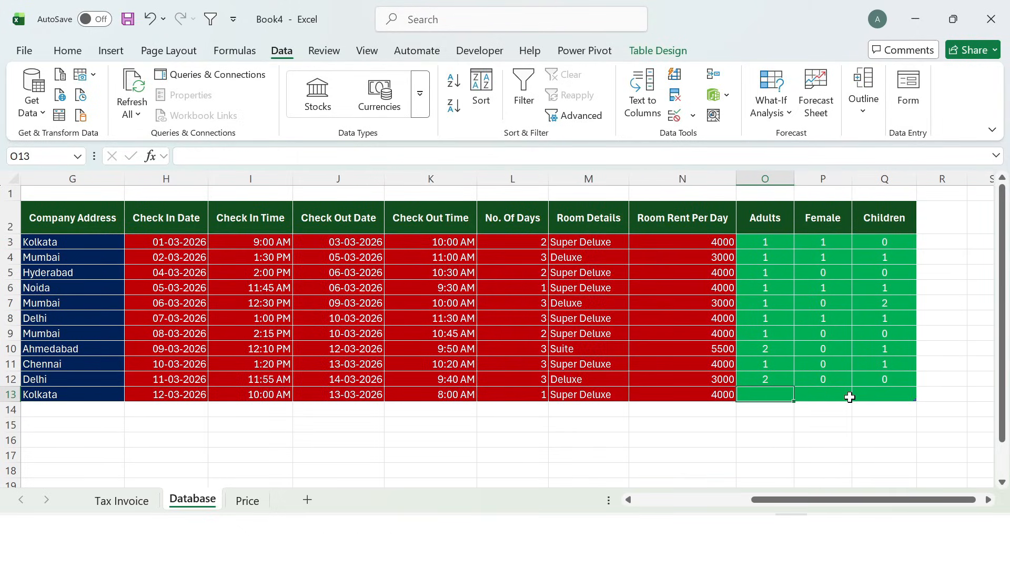
key("Left")
key("Right")
key("Right")
key("Right")
key("Left")
key("Home")
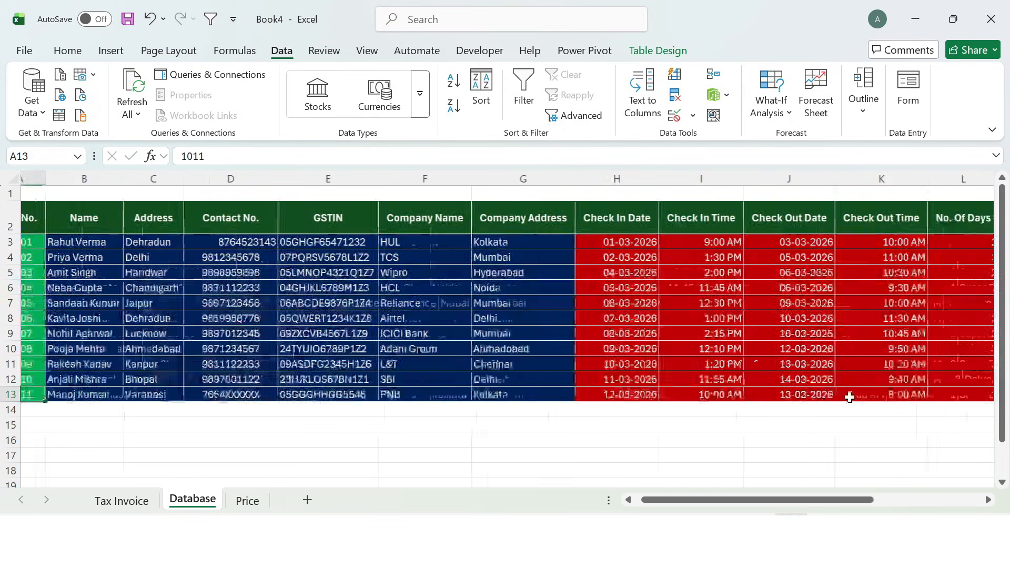
- Choose Bill No. 1011 from the Tax Invoice's K7 dropdown
left_click(149, 503)
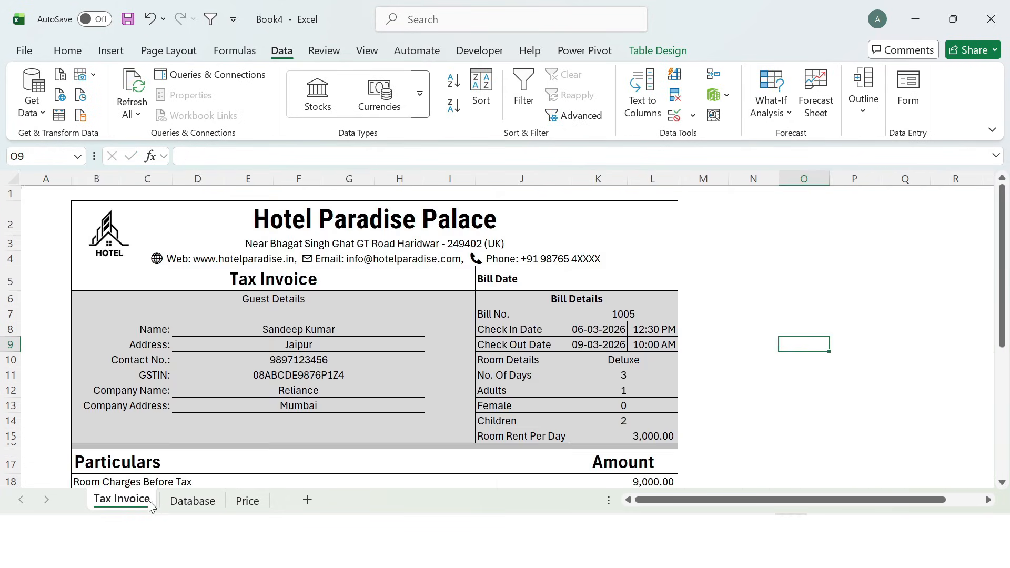
left_click(664, 318)
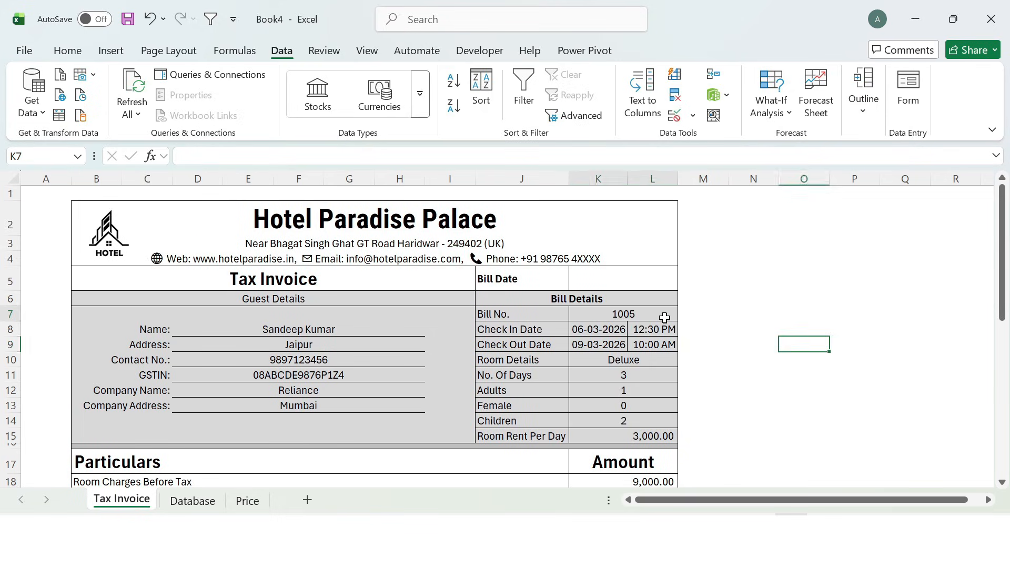
left_click(685, 315)
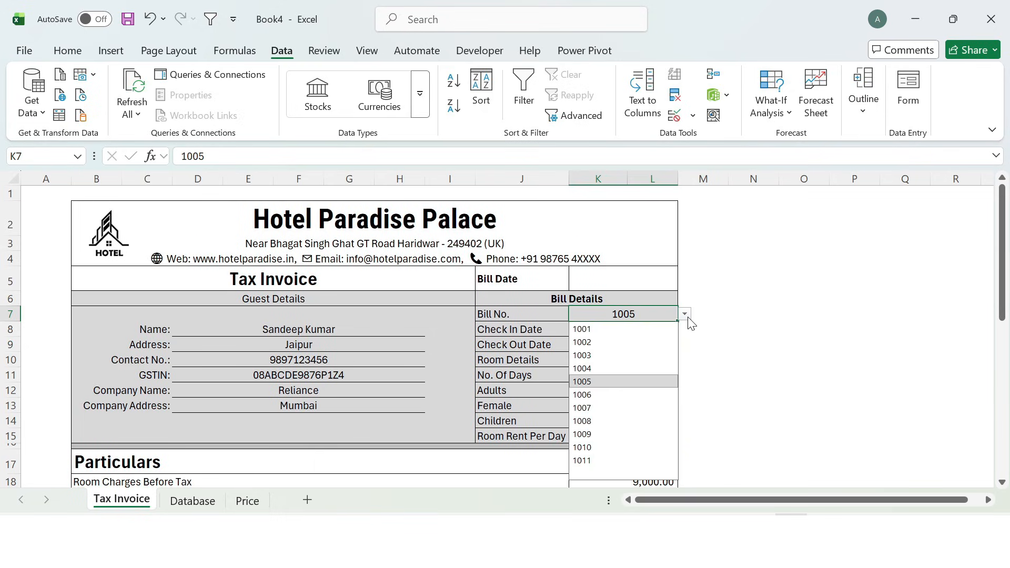
left_click(591, 461)
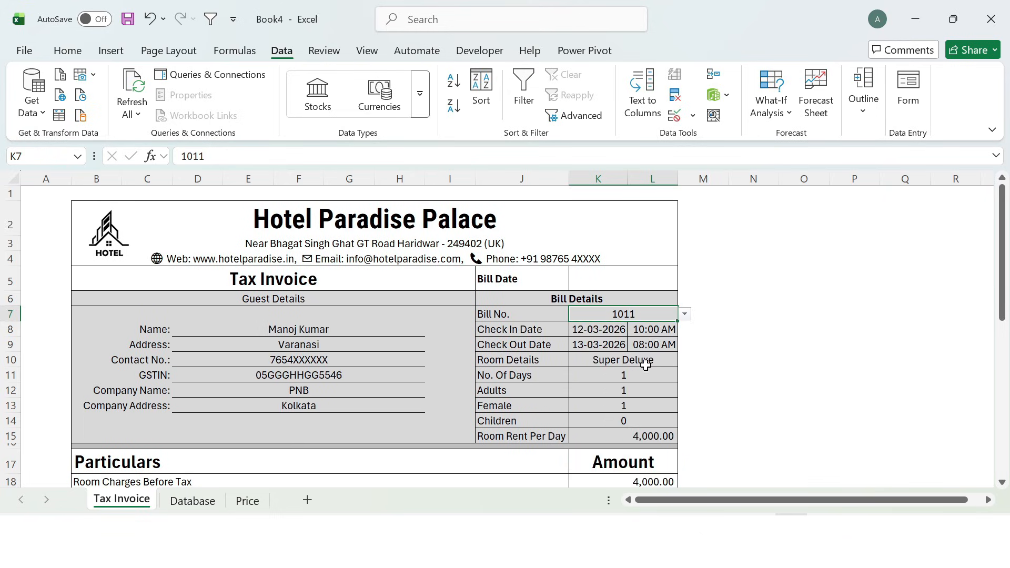
- Review the invoice down to its 4,200.00 total, then go back to the Database sheet
left_click(443, 371)
key("Down")
key("Down")
key("Down")
key("Down")
key("Down")
key("Down")
key("Down")
key("Down")
key("Down")
key("Down")
key("Down")
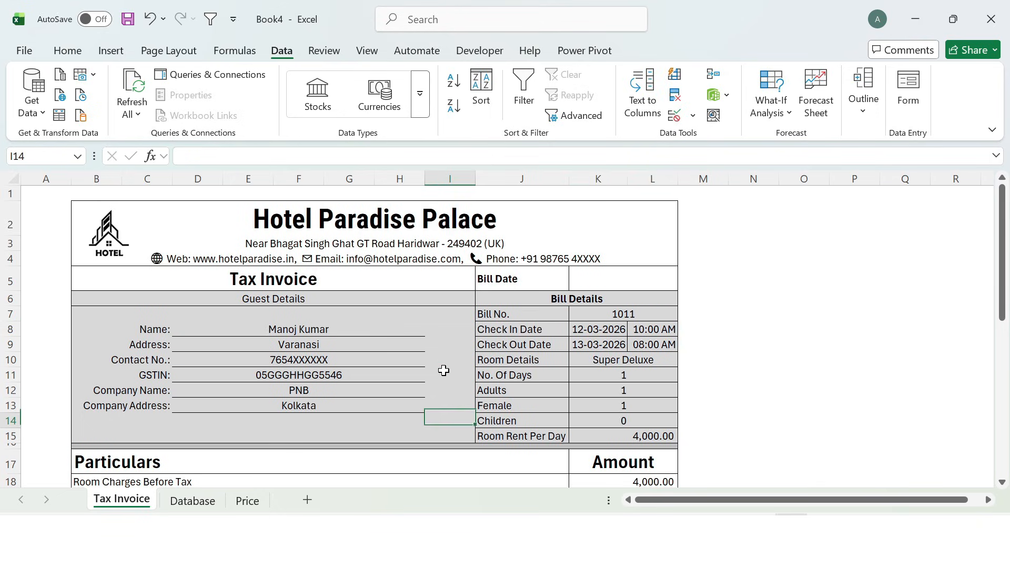
key("Down")
key("Down")
key("Down")
key("Down")
key("Down")
key("Down")
key("Down")
key("Down")
key("Down")
key("Down")
key("Down")
key("Down")
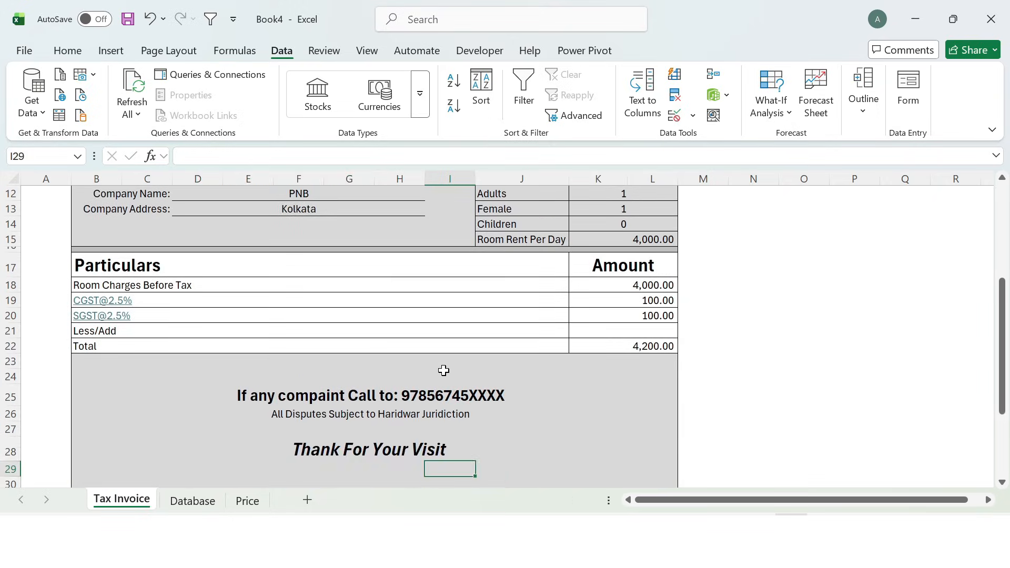
key("Down")
key("Down")
key("Down")
key("Down")
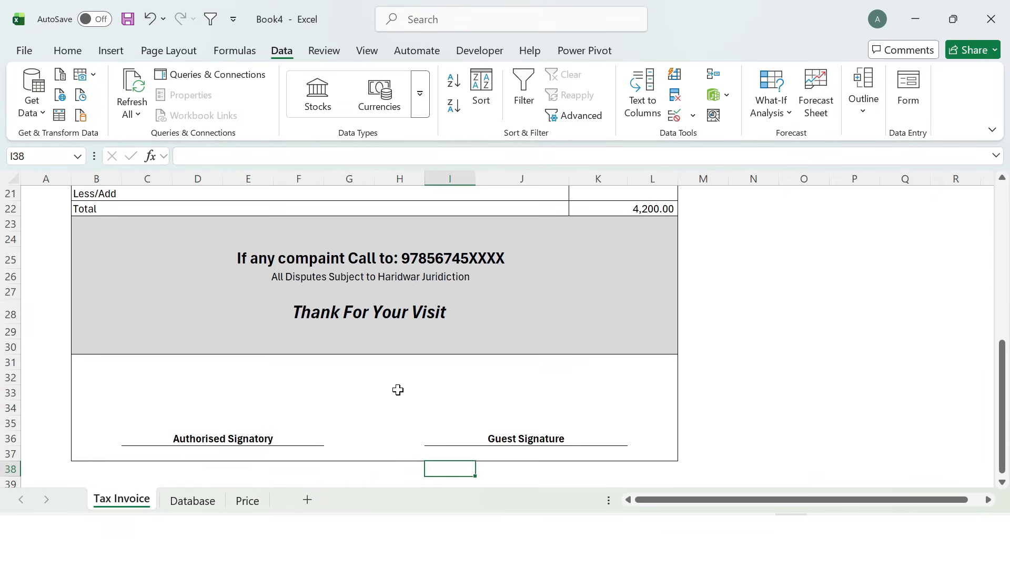
left_click(202, 499)
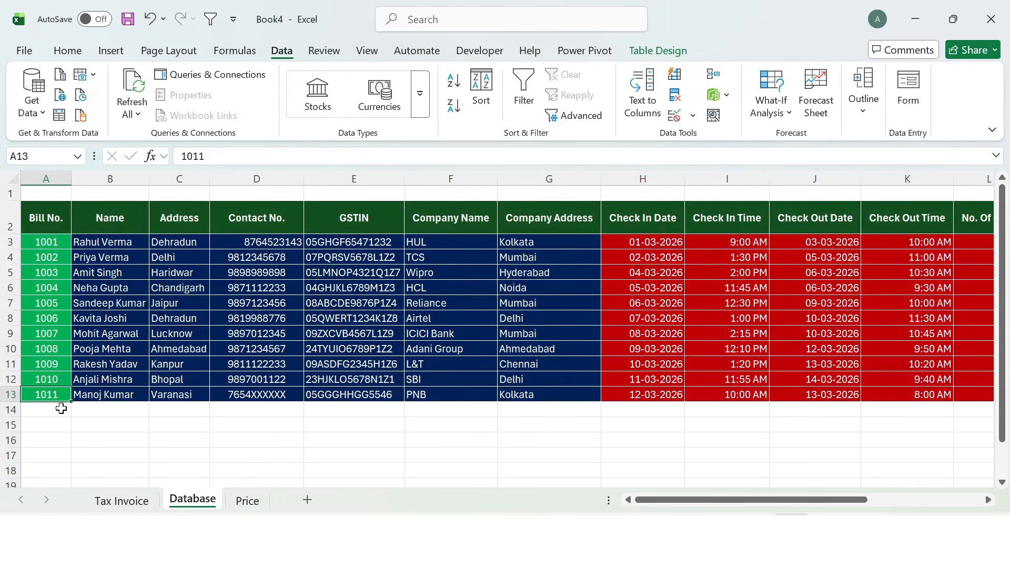
- Copy the last record into row 14 and change it to Bill No. 1012 with a new guest name
left_click(61, 408)
key("Up")
key("ctrl+shift+Right")
key("ctrl+c")
key("Down")
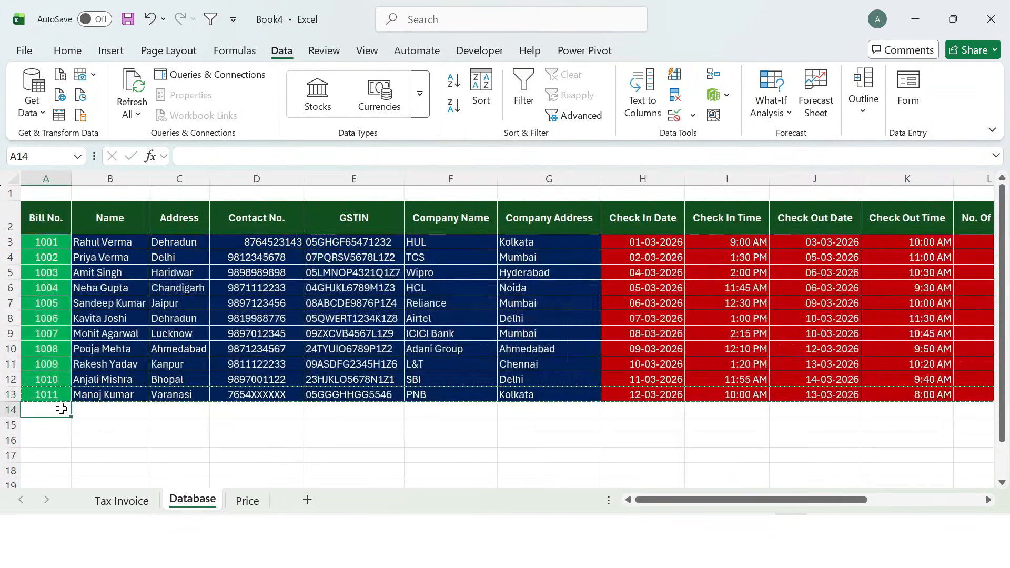
key("ctrl+v")
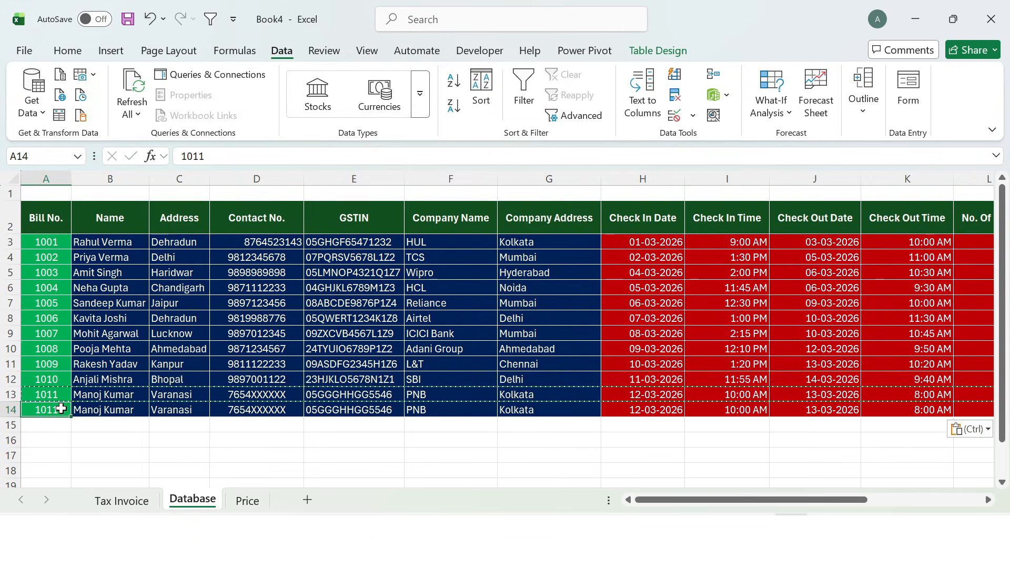
type("1012")
key("Tab")
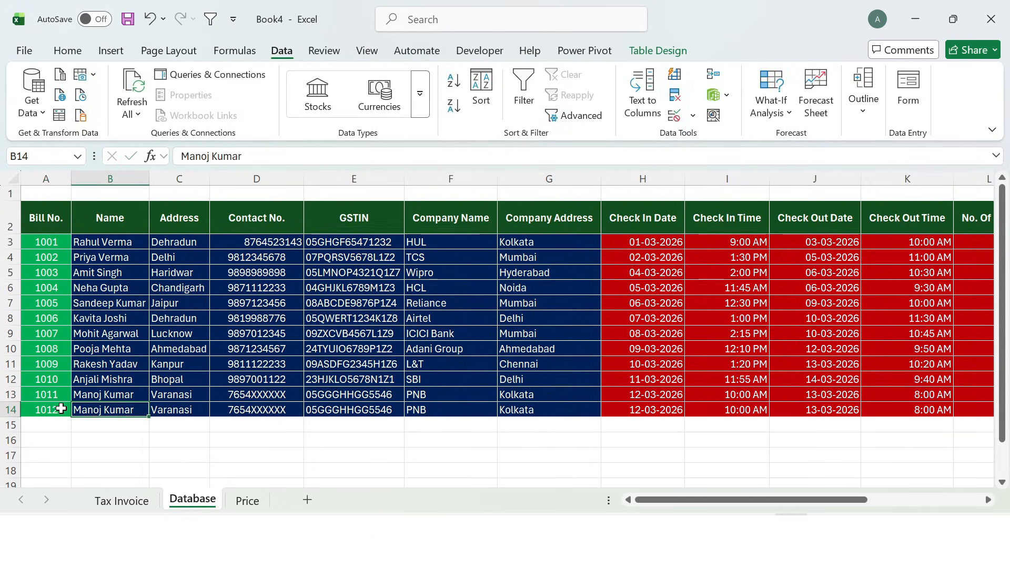
type("Pr")
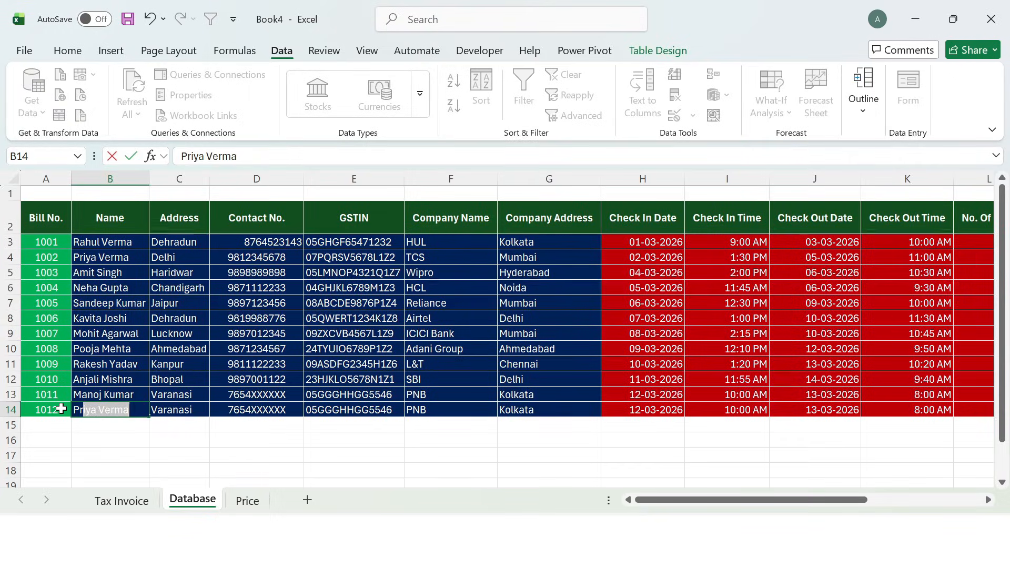
type("ashant")
key("Return")
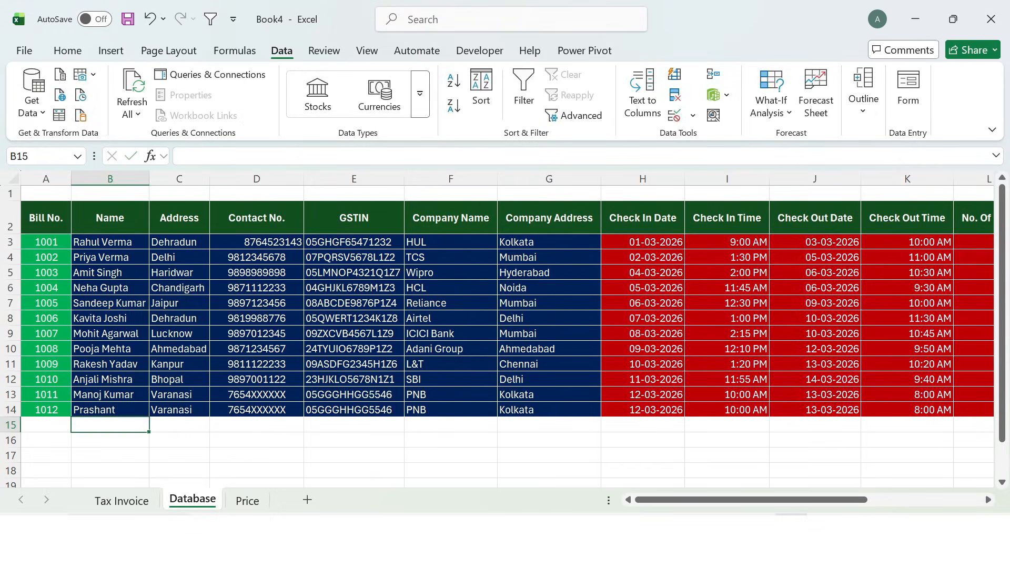
- Select Bill No. 1012 in the invoice's K7 dropdown and check the guest-name lookup formula
left_click(121, 500)
left_click(708, 336)
key("ctrl+Up")
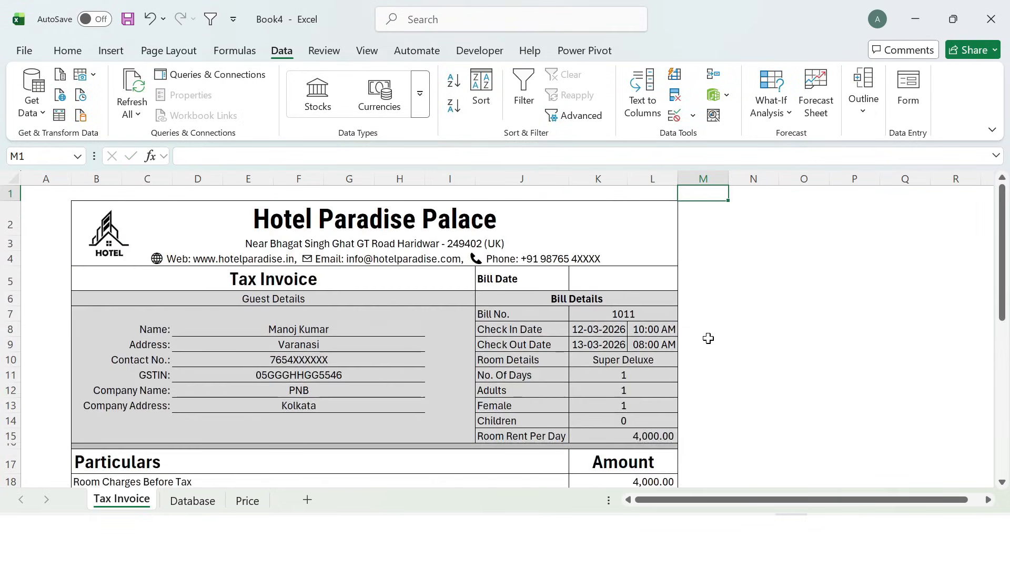
left_click(668, 317)
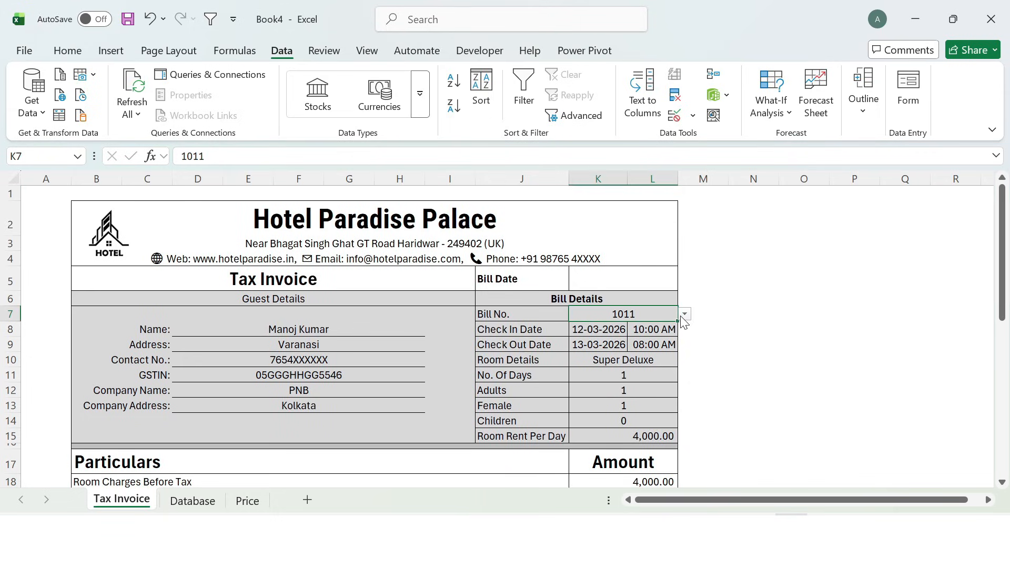
left_click(684, 314)
left_click(586, 461)
left_click(328, 329)
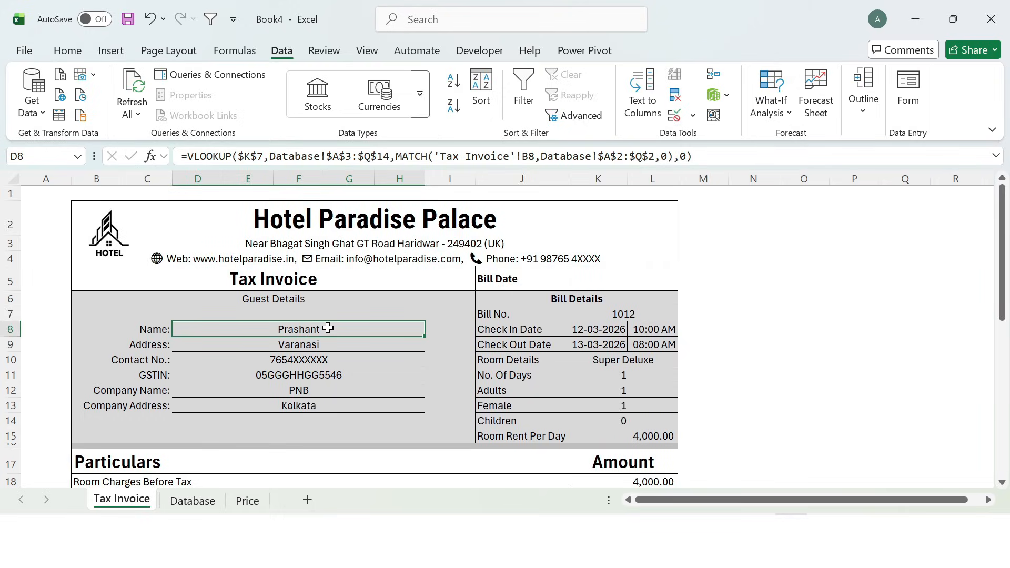
left_click(835, 392)
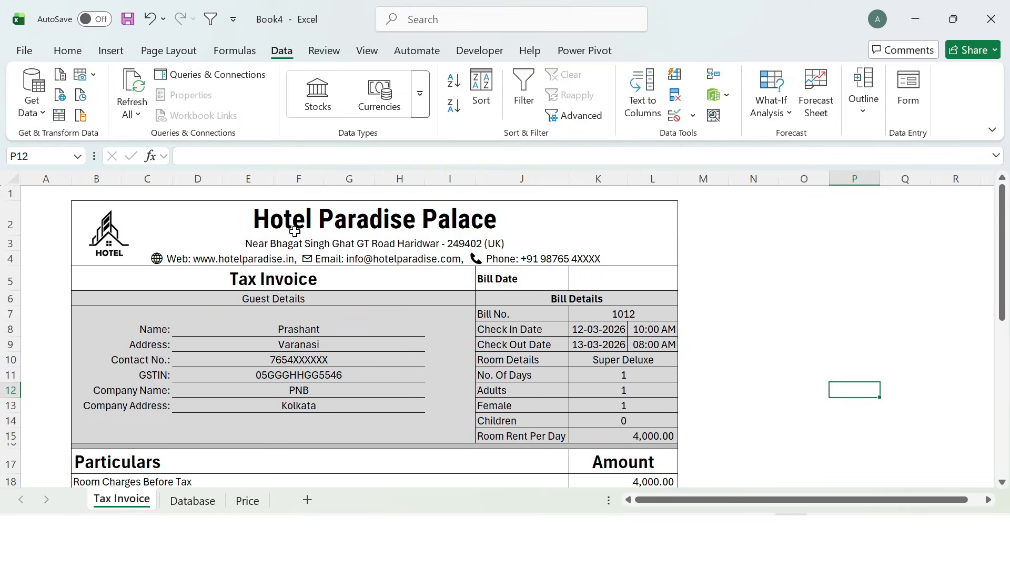
- Narrow column A, put a thick outside border around B2:L37, and open the print preview
left_click_drag(71, 180, 33, 185)
left_click(627, 210)
left_click_drag(628, 210, 634, 481)
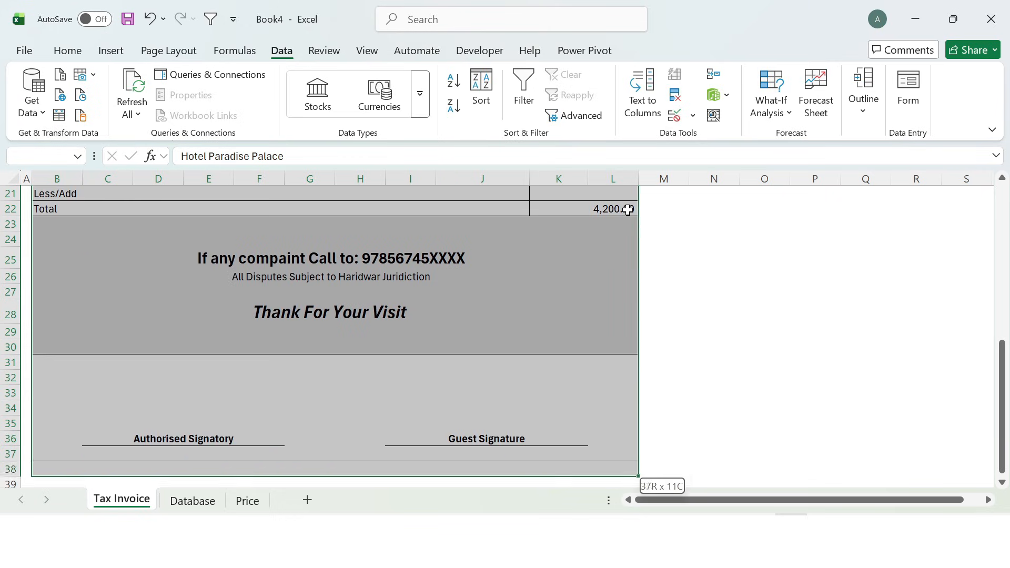
left_click(67, 50)
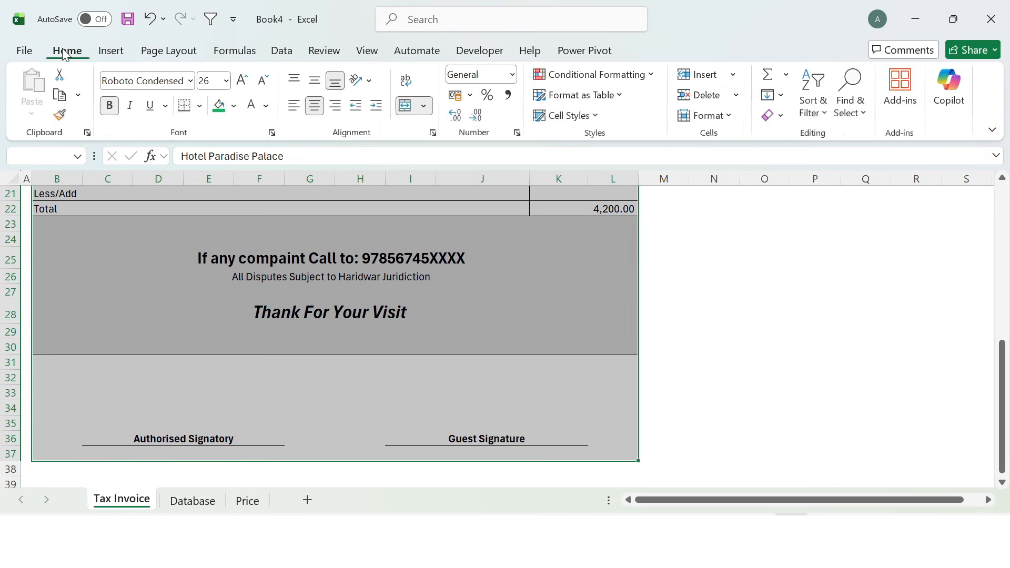
left_click(199, 106)
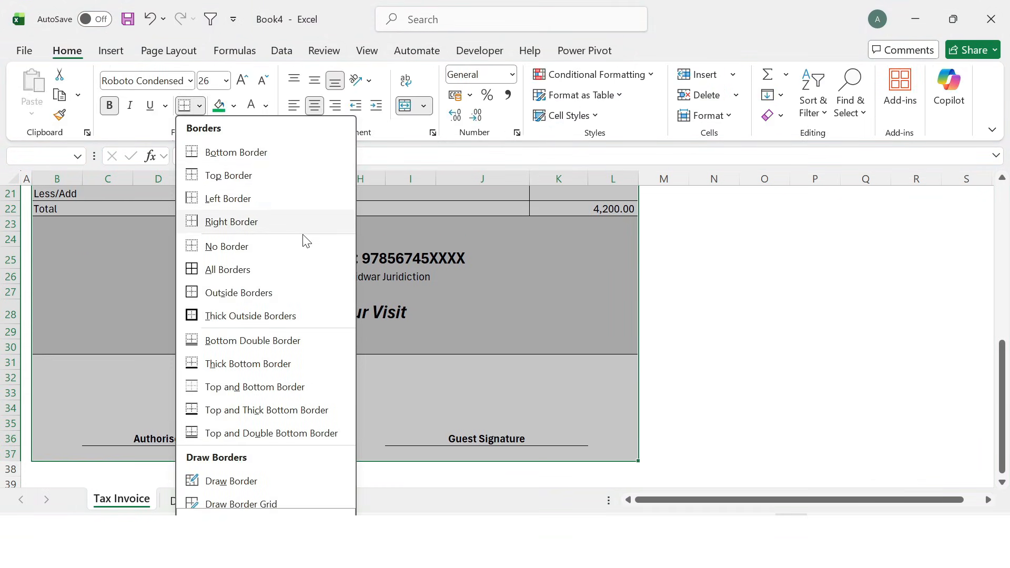
left_click(284, 315)
scroll(297, 317, "up", 7)
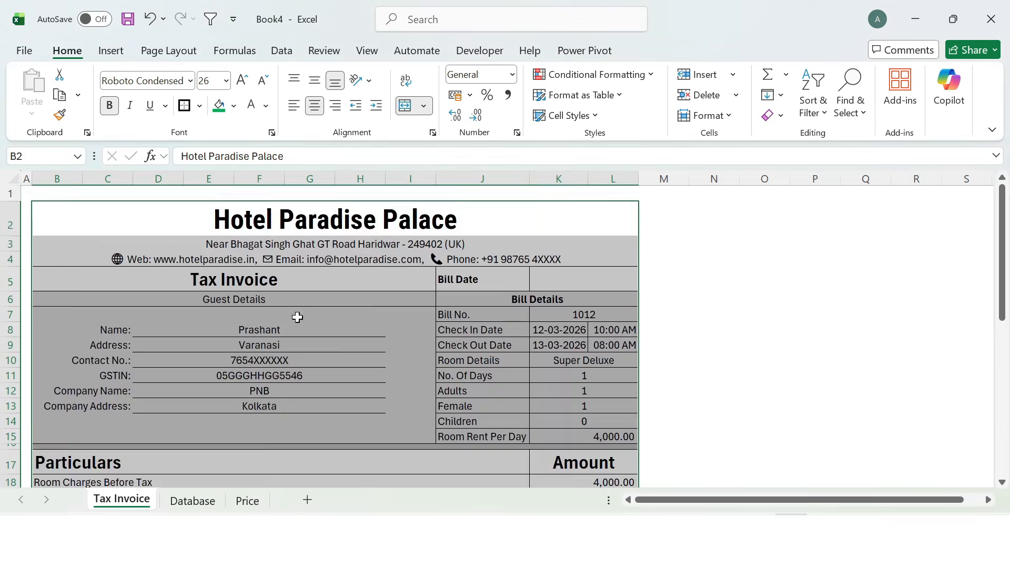
left_click(668, 310)
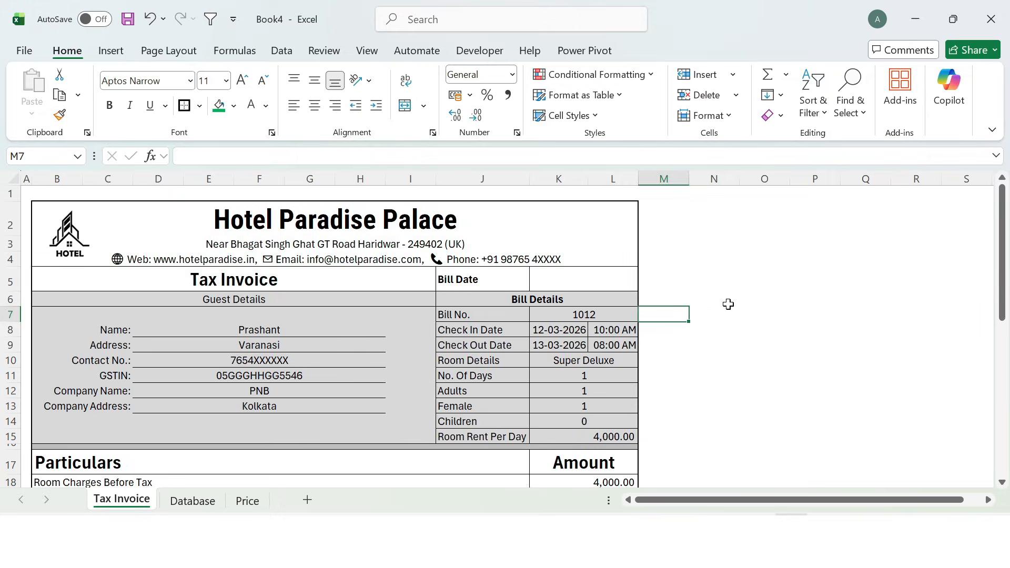
key("ctrl+p")
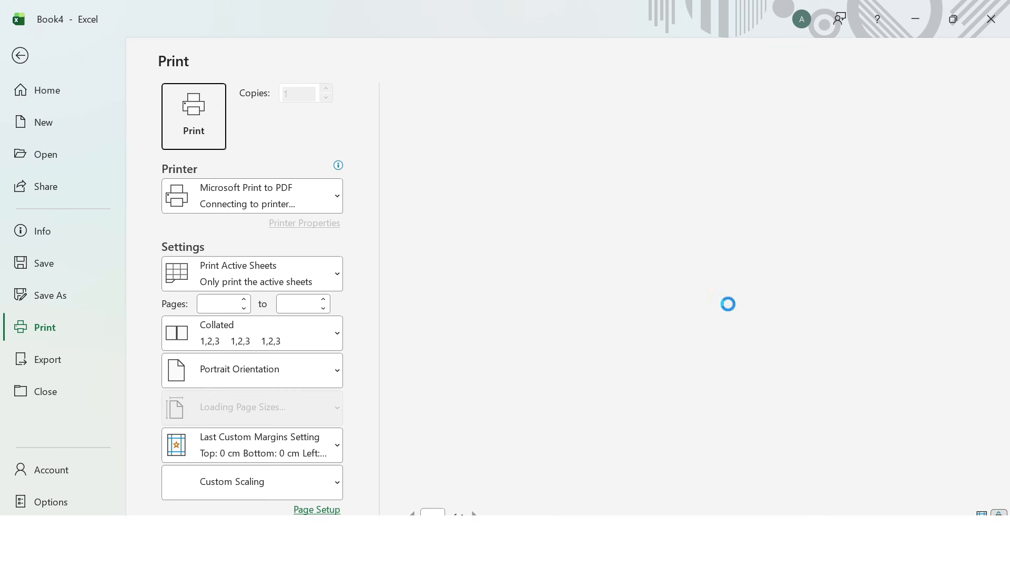